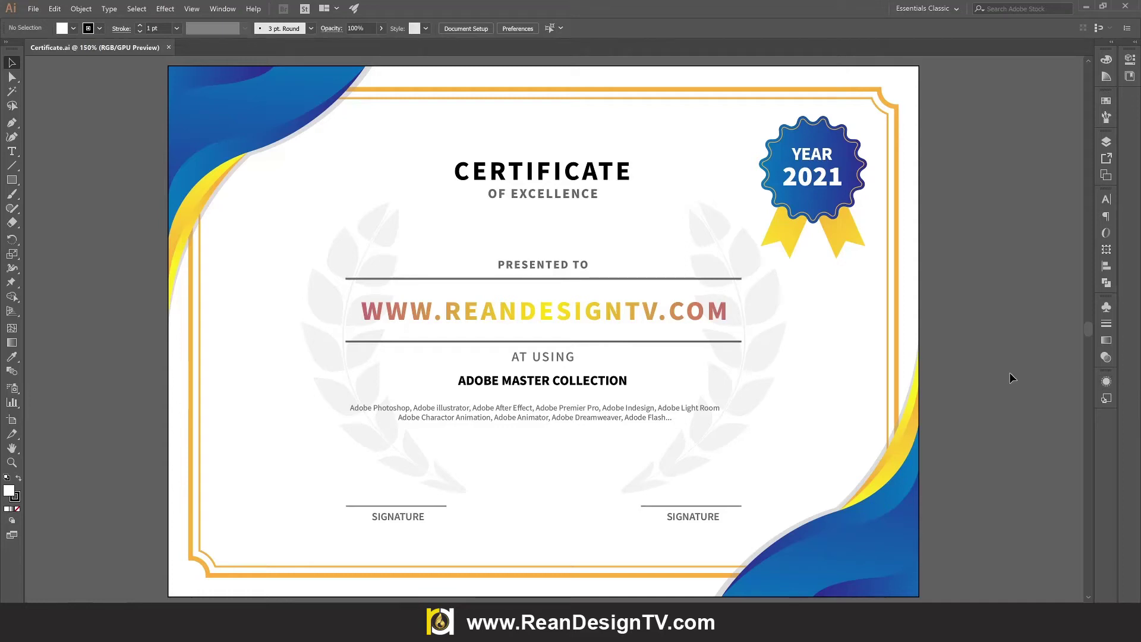
Inspect the sample certificate by selecting and deselecting its laurel wreath and corner wave groups
scroll(721, 320, "down", 1)
left_click_drag(873, 329, 804, 333)
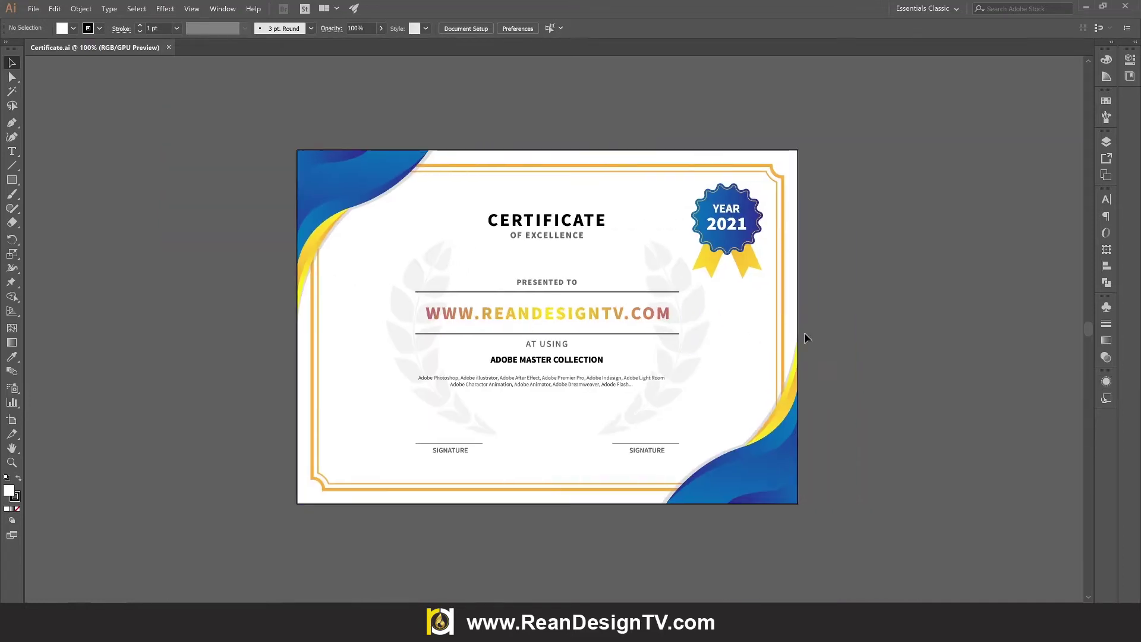
key("ctrl+a")
left_click(853, 496)
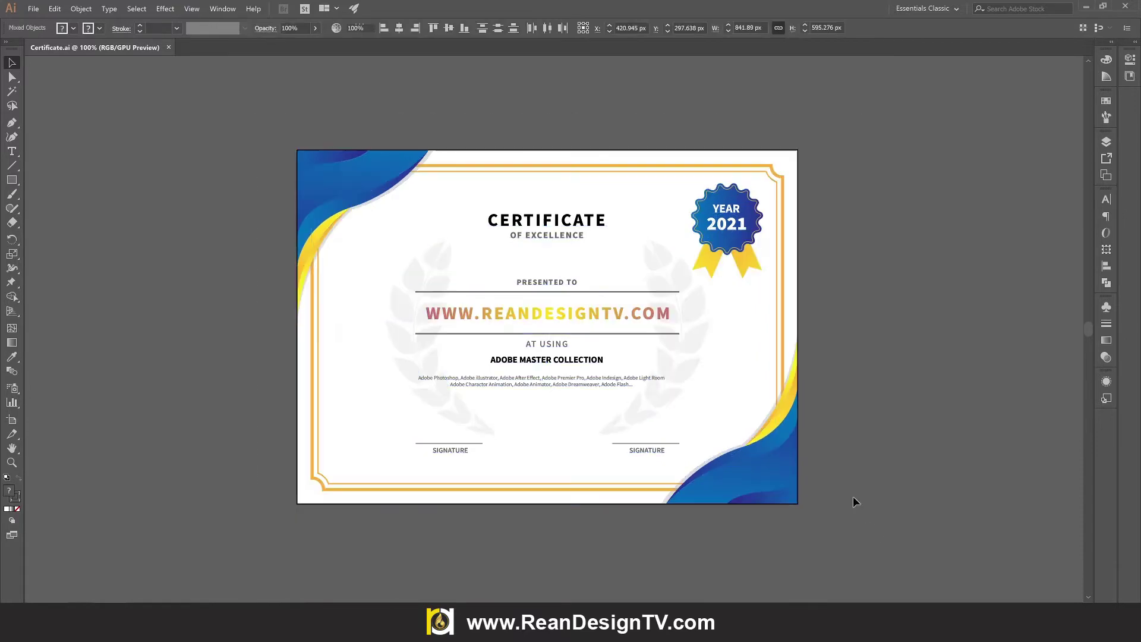
left_click(643, 394)
scroll(643, 393, "up", 1)
left_click(769, 351)
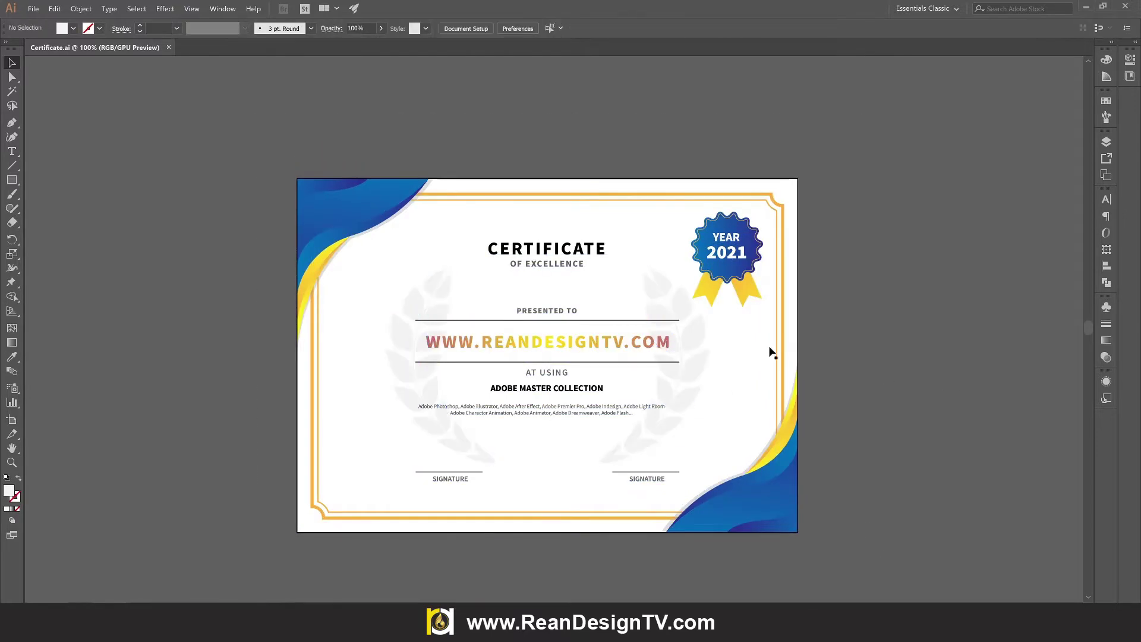
left_click(368, 229)
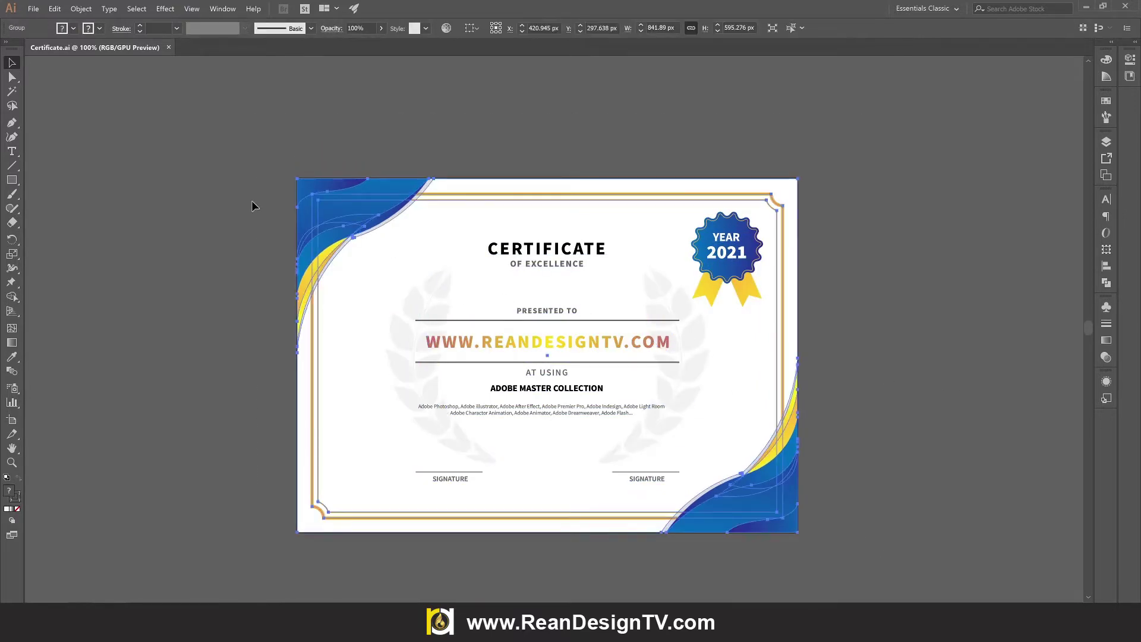
left_click(1003, 222)
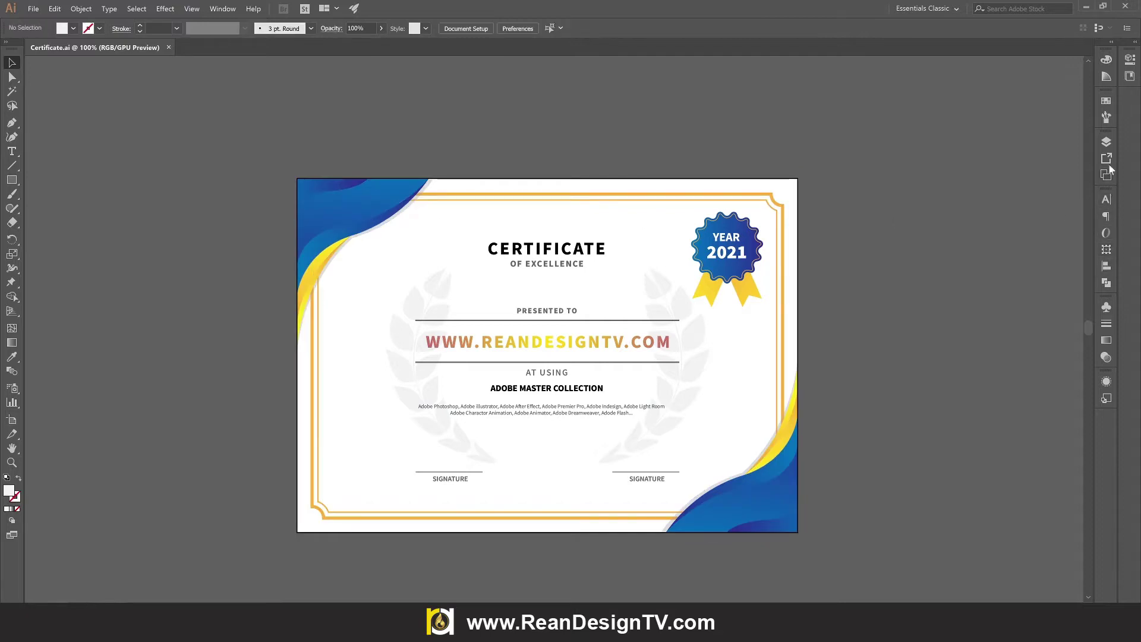
Rename Layer 1 to Sample and add a new layer named Certificate above it
left_click(1106, 141)
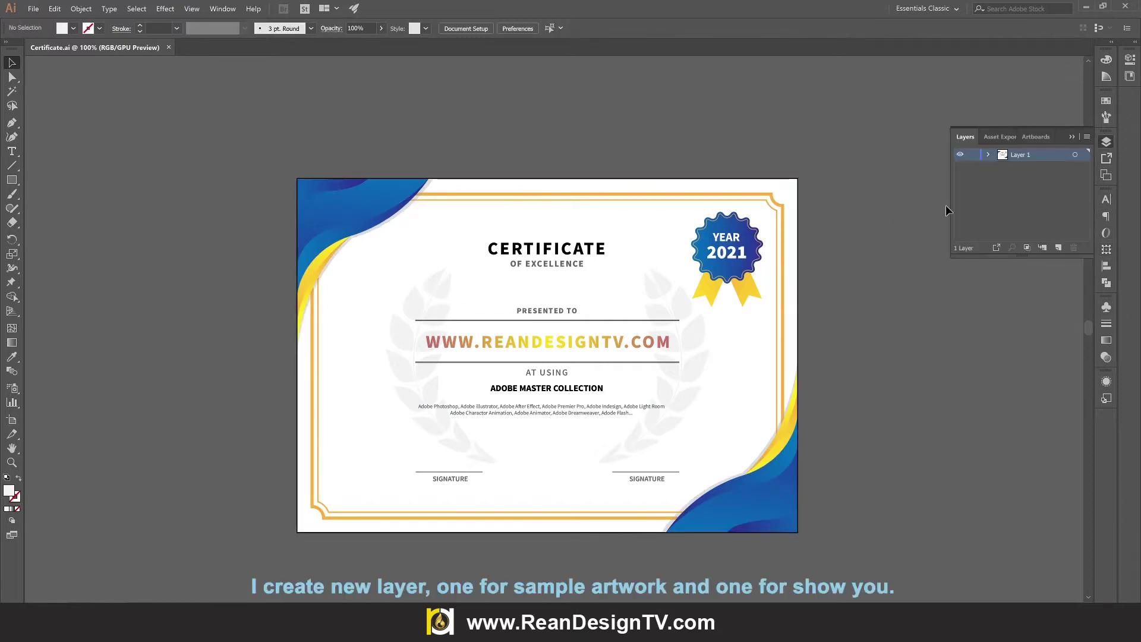
double_click(1025, 154)
type("Sample")
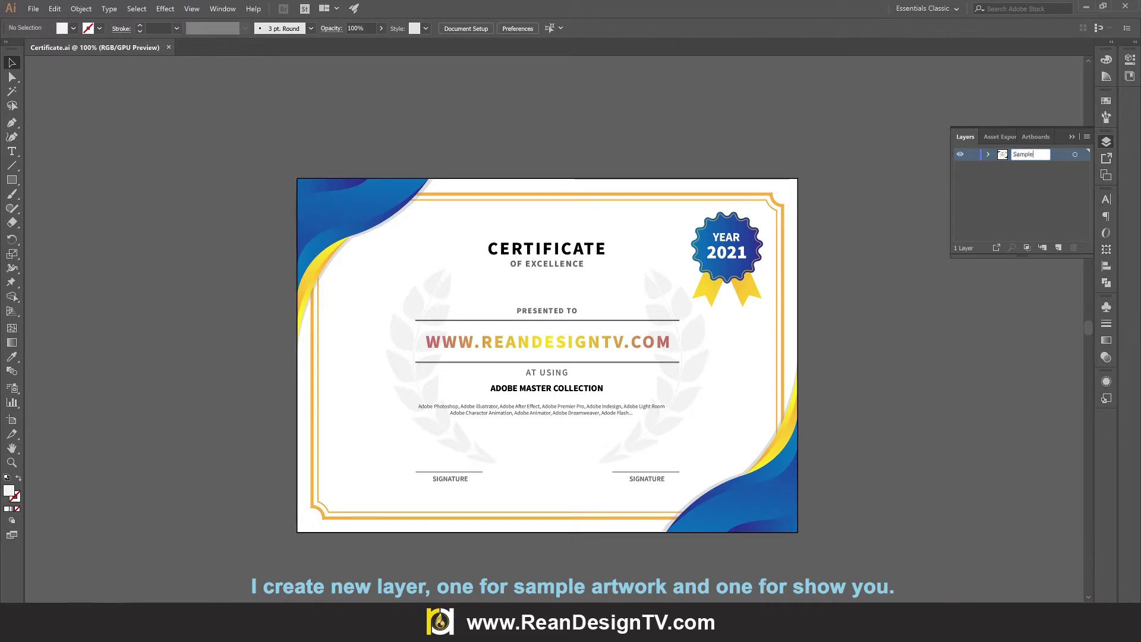
key("Return")
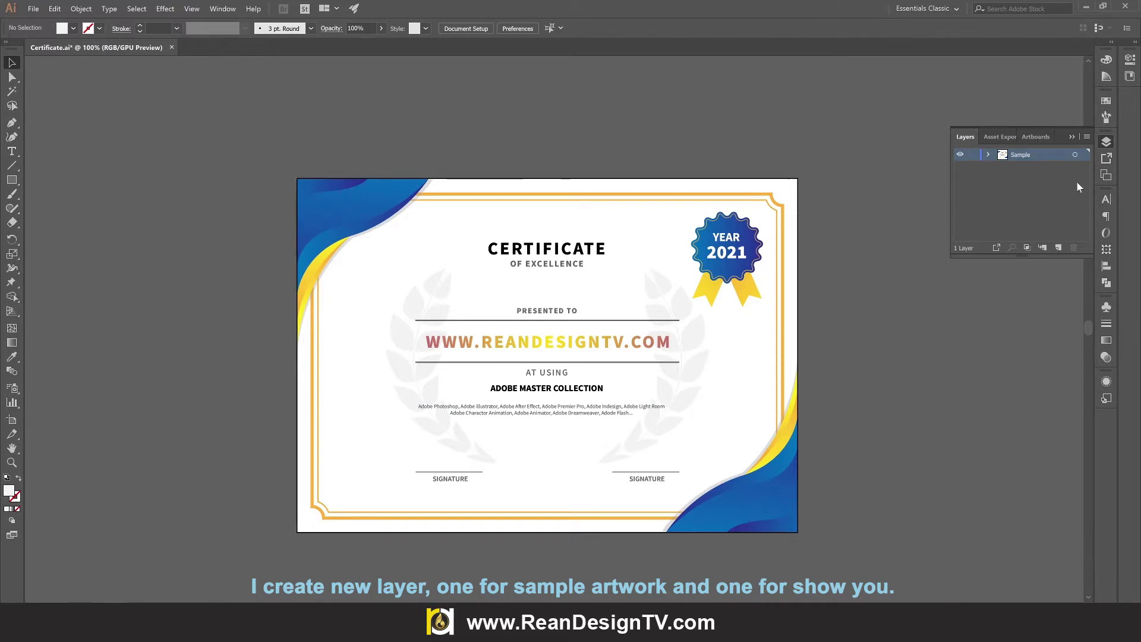
left_click(1058, 248)
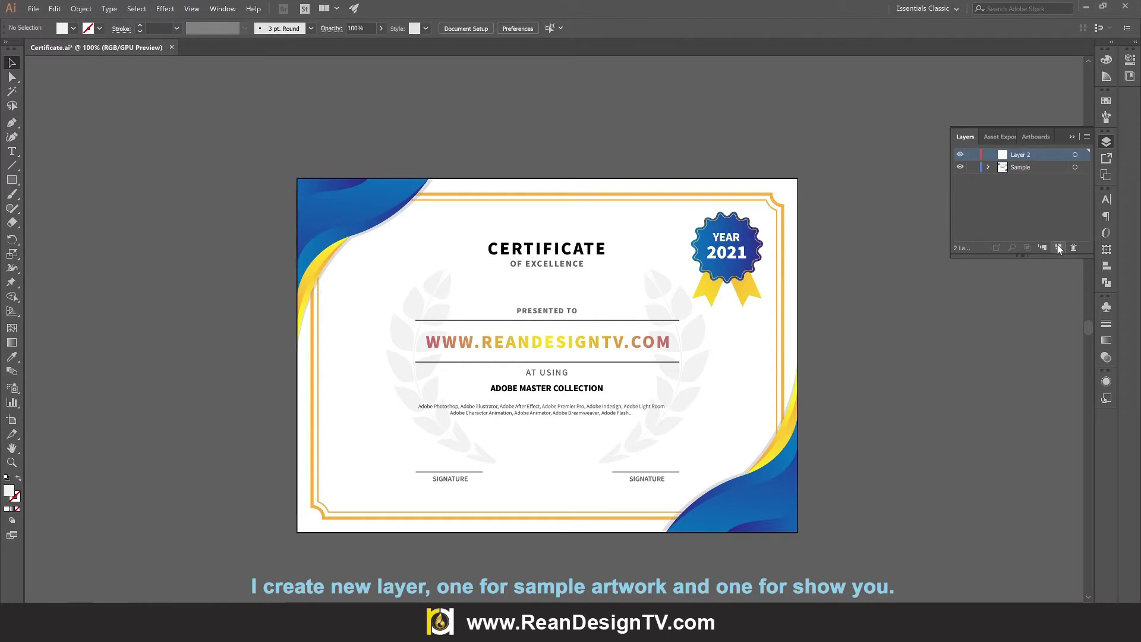
double_click(1019, 155)
type("Certifica")
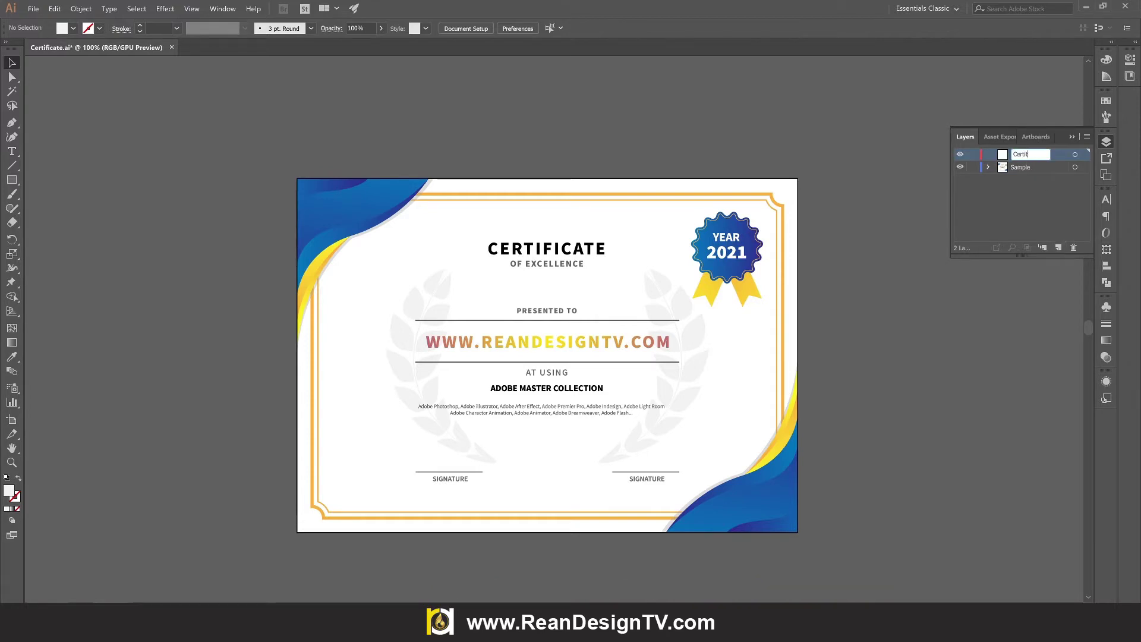
type("te")
Lock the Sample layer while keeping the Certificate layer active
left_click(960, 167)
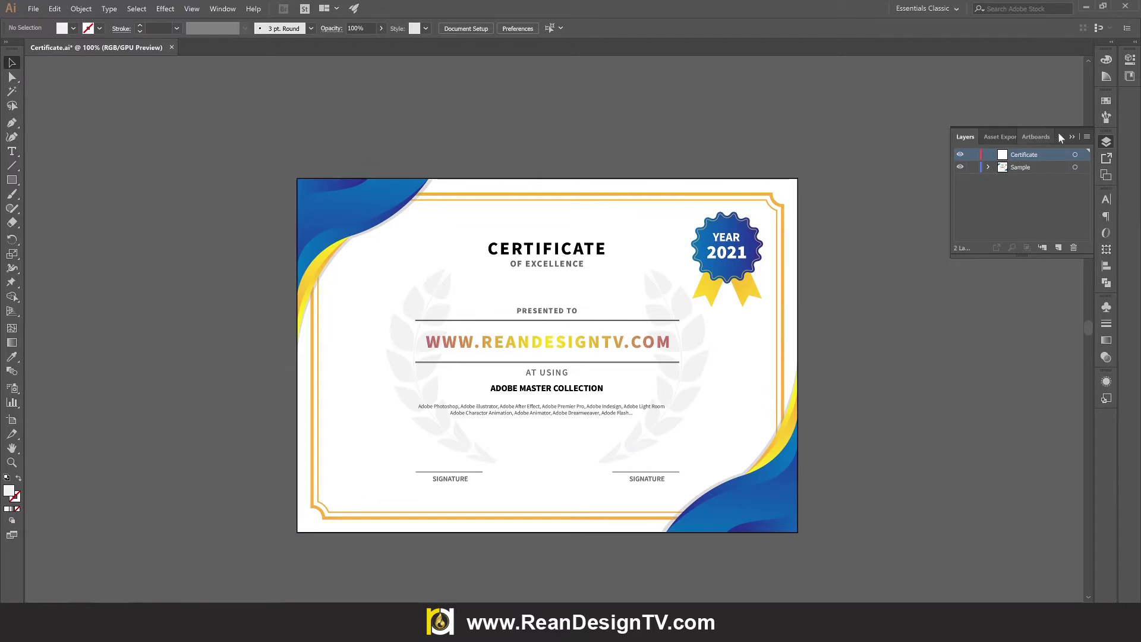
left_click(1034, 167)
left_click(1031, 157)
left_click(973, 168)
Zoom and pan around the sample's top-left wave corner, ending on the Selection tool
scroll(337, 253, "up", 2)
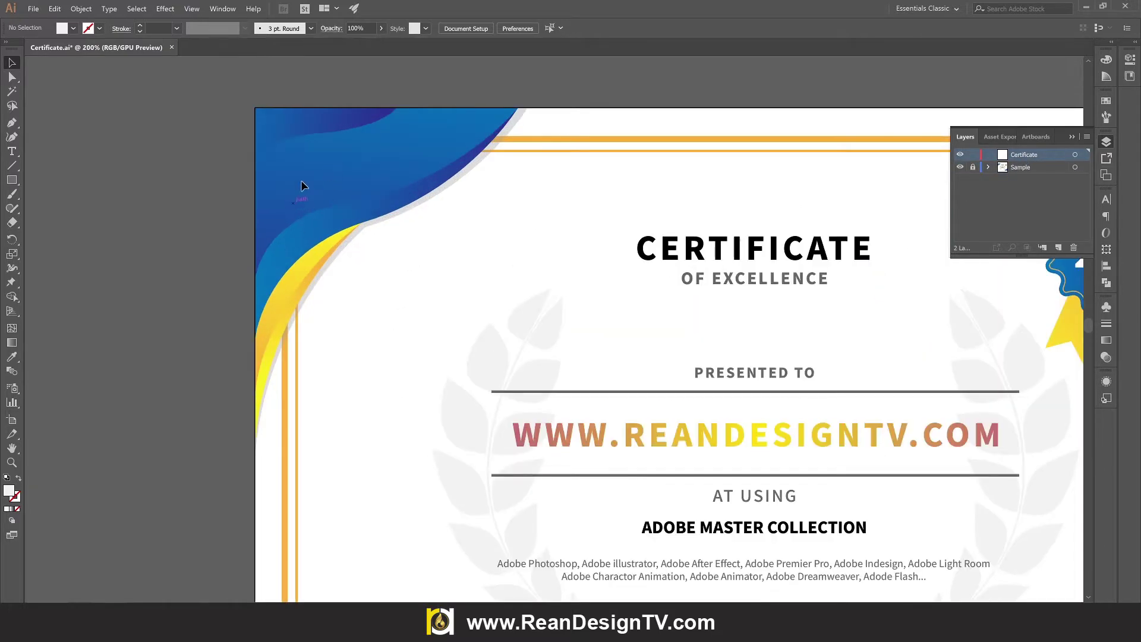
left_click_drag(323, 180, 461, 251)
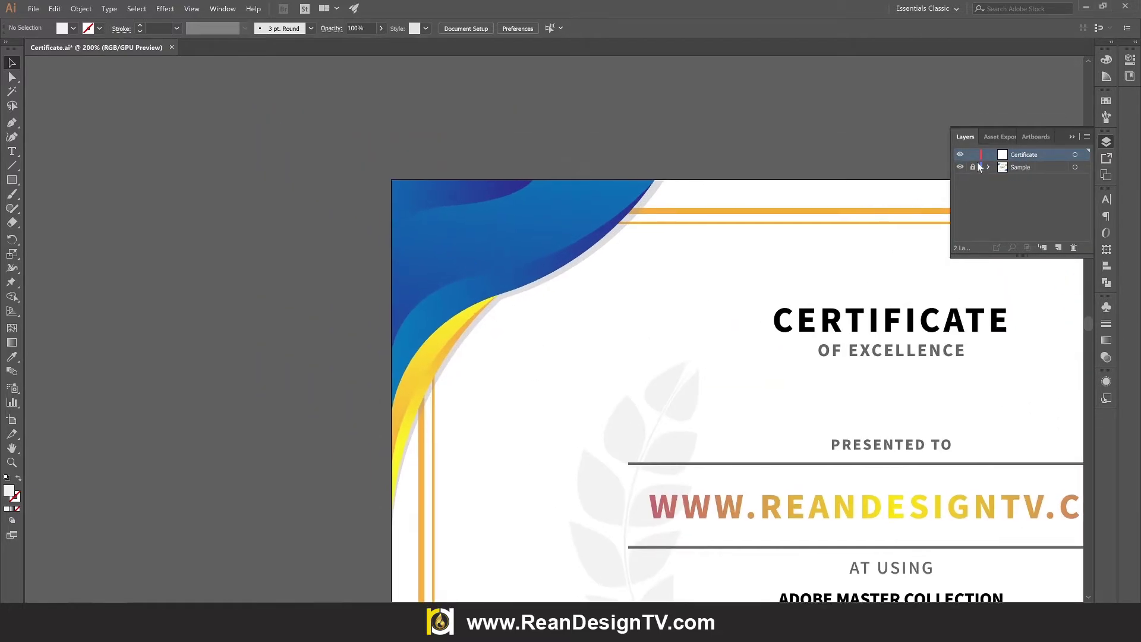
scroll(523, 244, "down", 1)
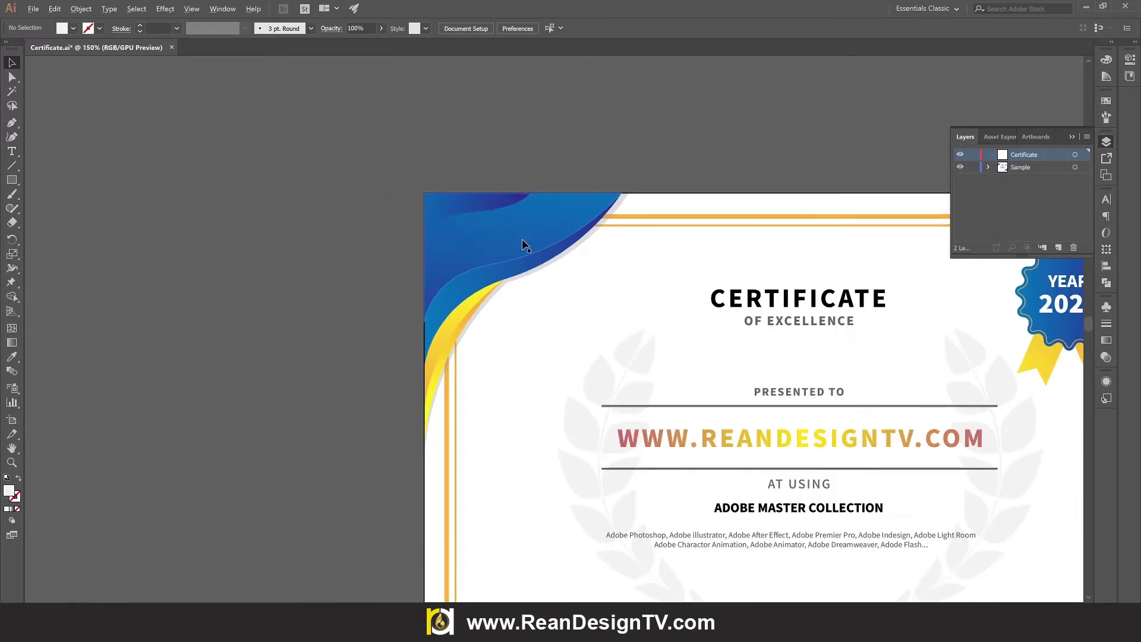
scroll(523, 244, "down", 1)
scroll(523, 244, "down", 1)
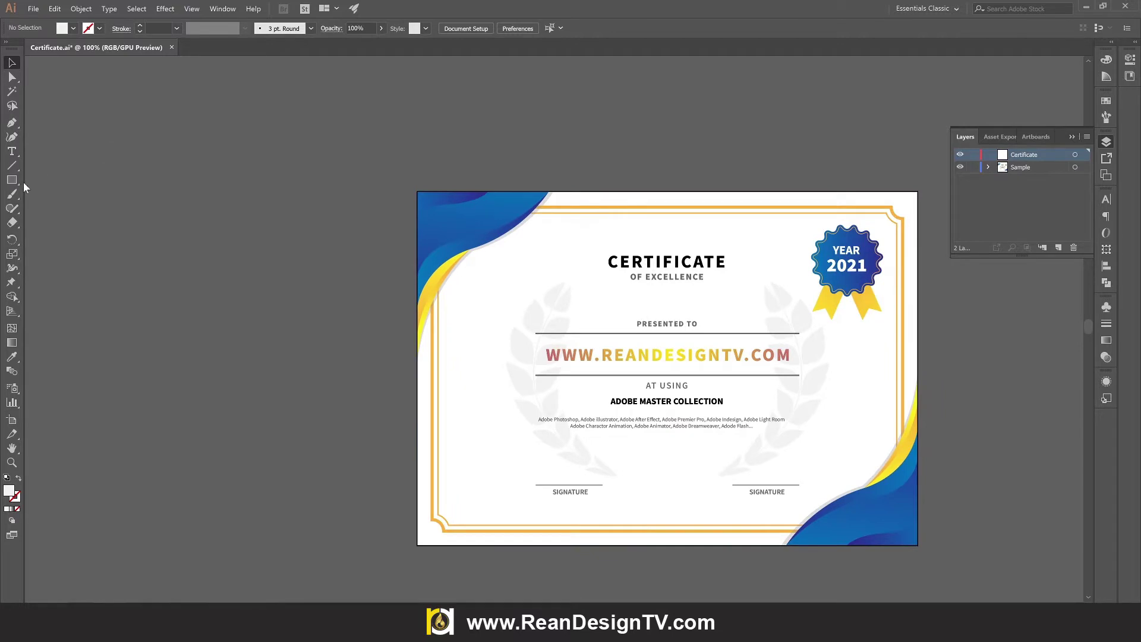
left_click(14, 142)
left_click(17, 68)
Hide the Sample artwork, zoom into the top-left corner, and pick the Pen tool
left_click(960, 168)
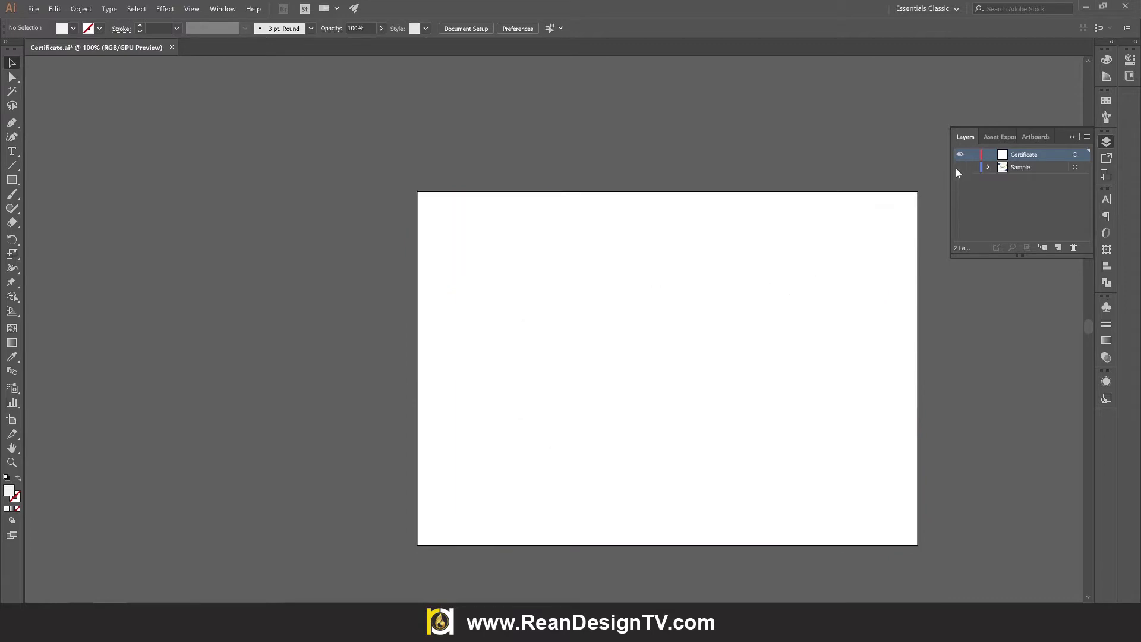
key("ctrl+plus")
left_click(12, 124)
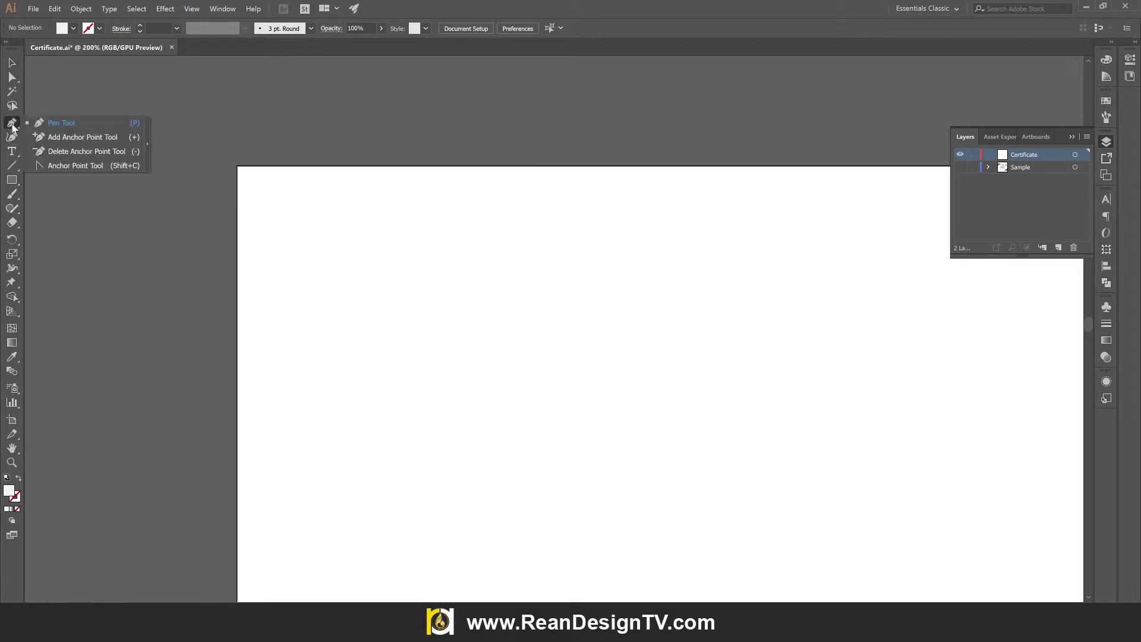
left_click(58, 123)
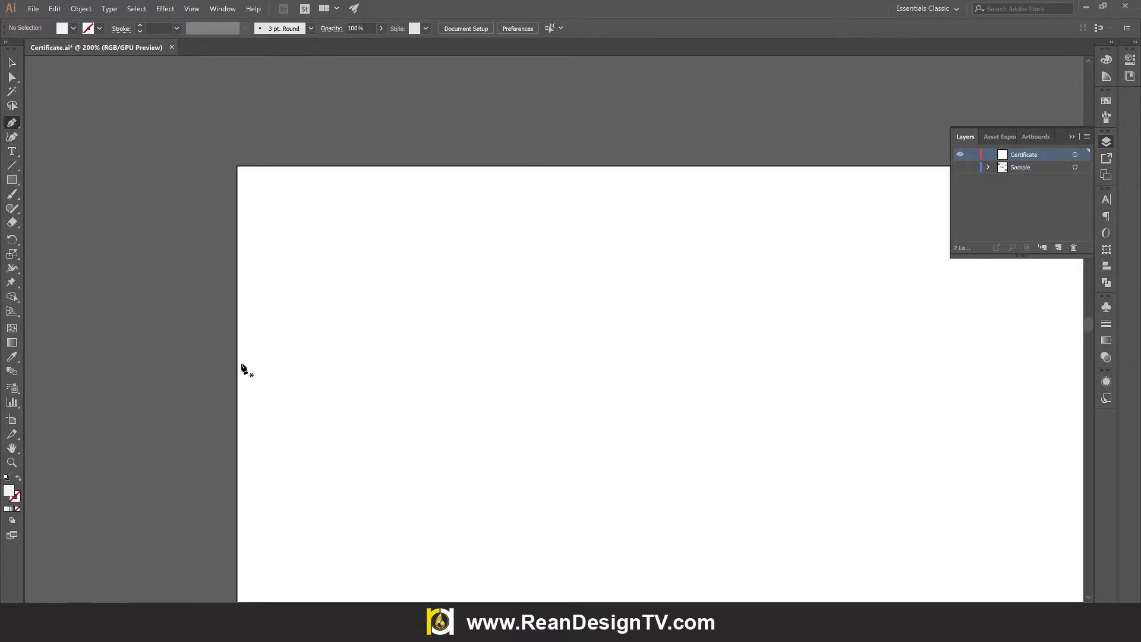
Draw a closed curved wave from the left edge to the top edge and back to the corner
left_click(237, 383)
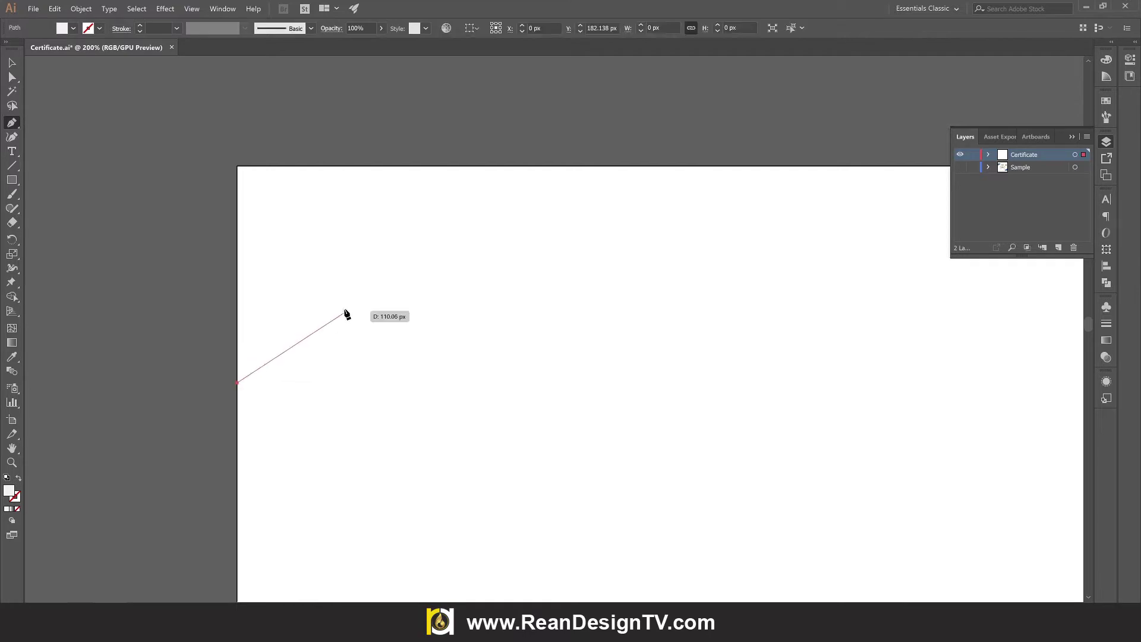
mouse_move(344, 293)
left_mouse_down()
mouse_move(396, 292)
mouse_move(426, 272)
left_mouse_up()
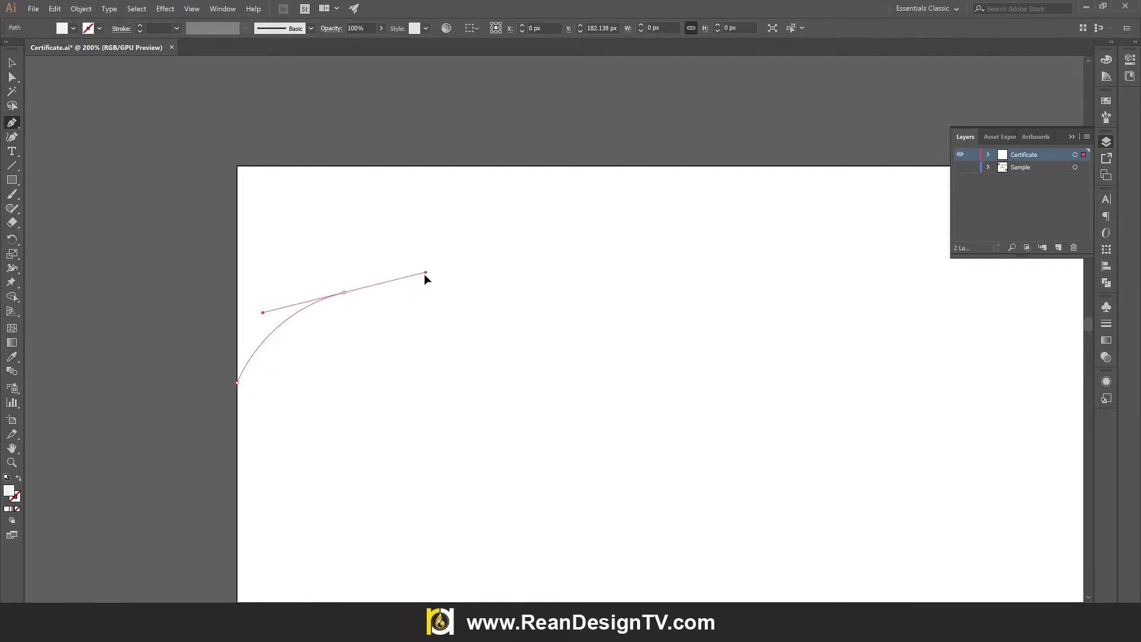
left_click(470, 165)
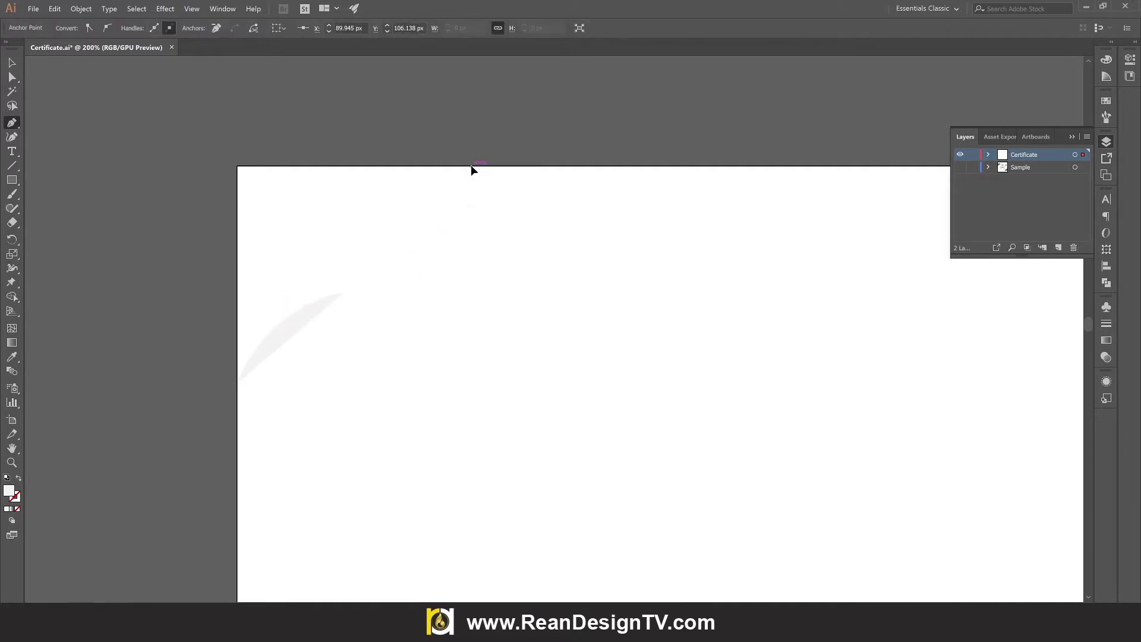
left_click_drag(471, 167, 487, 170)
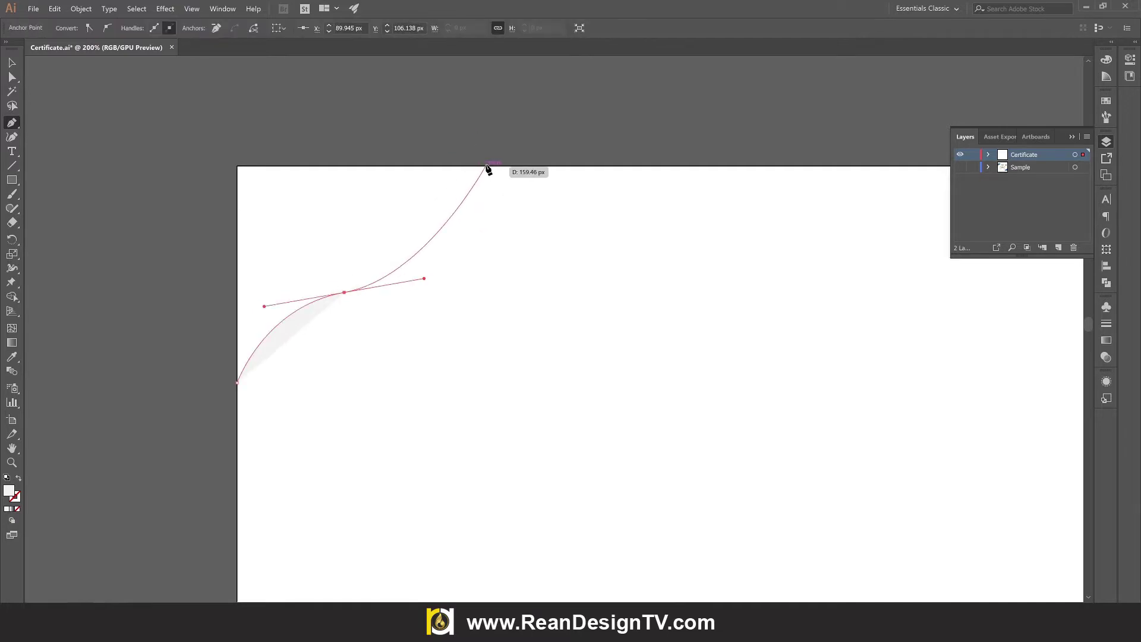
left_click_drag(487, 171, 496, 98)
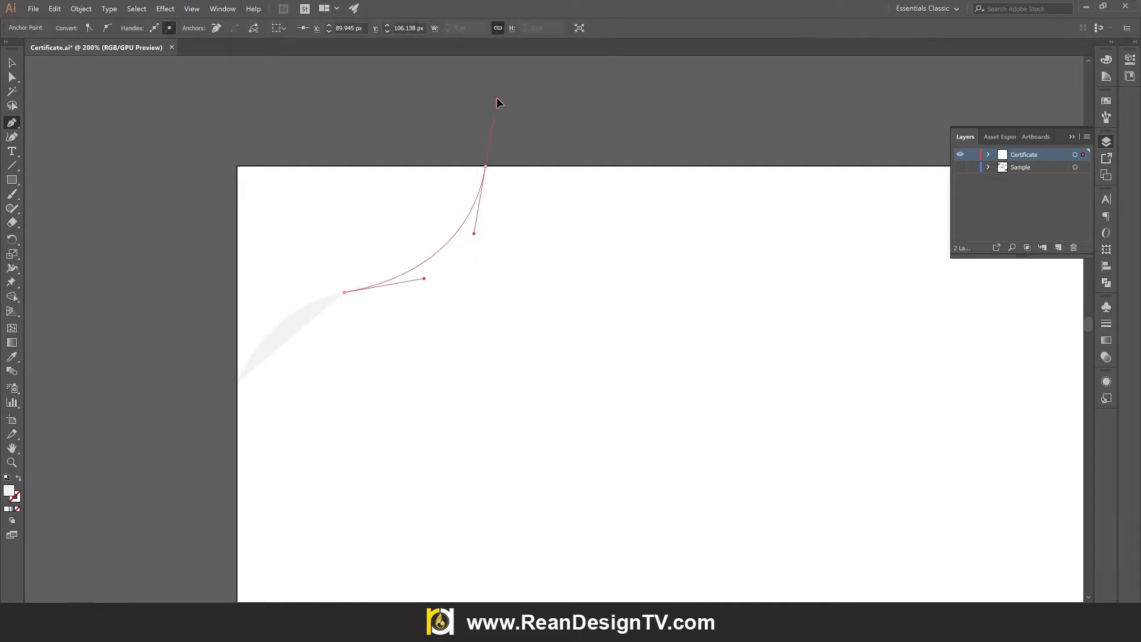
left_click(484, 167)
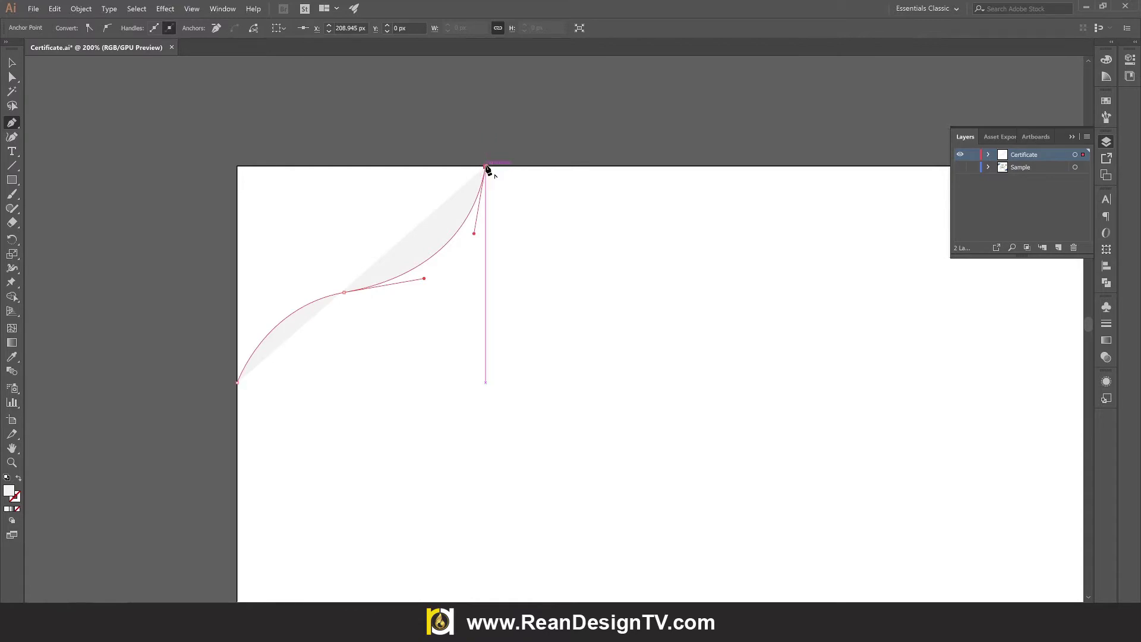
left_click(238, 166)
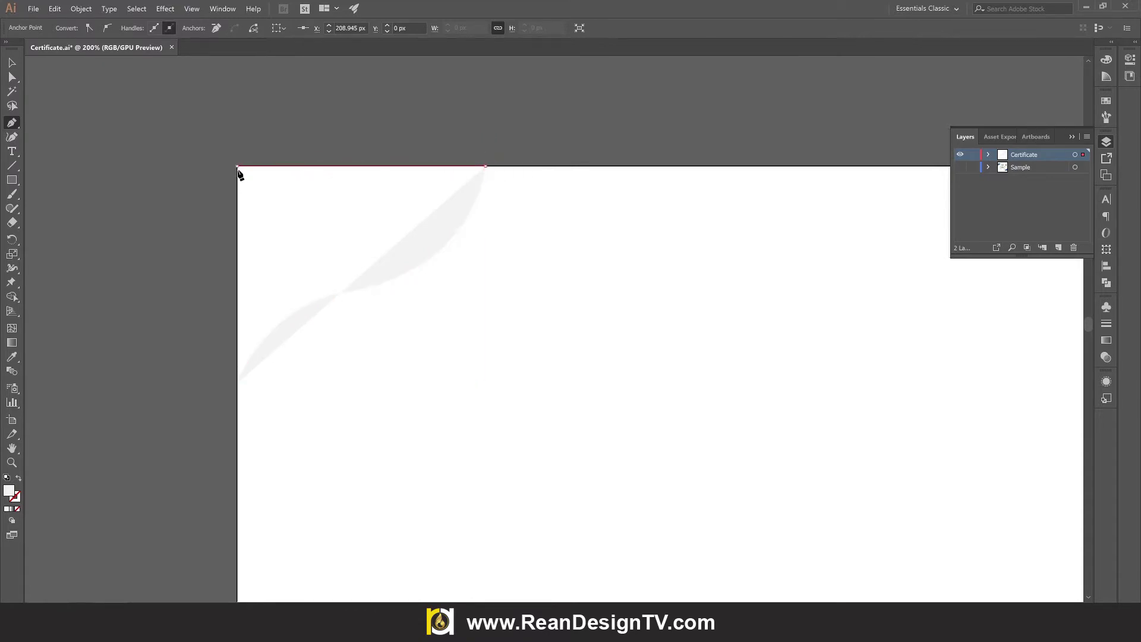
left_click(238, 382)
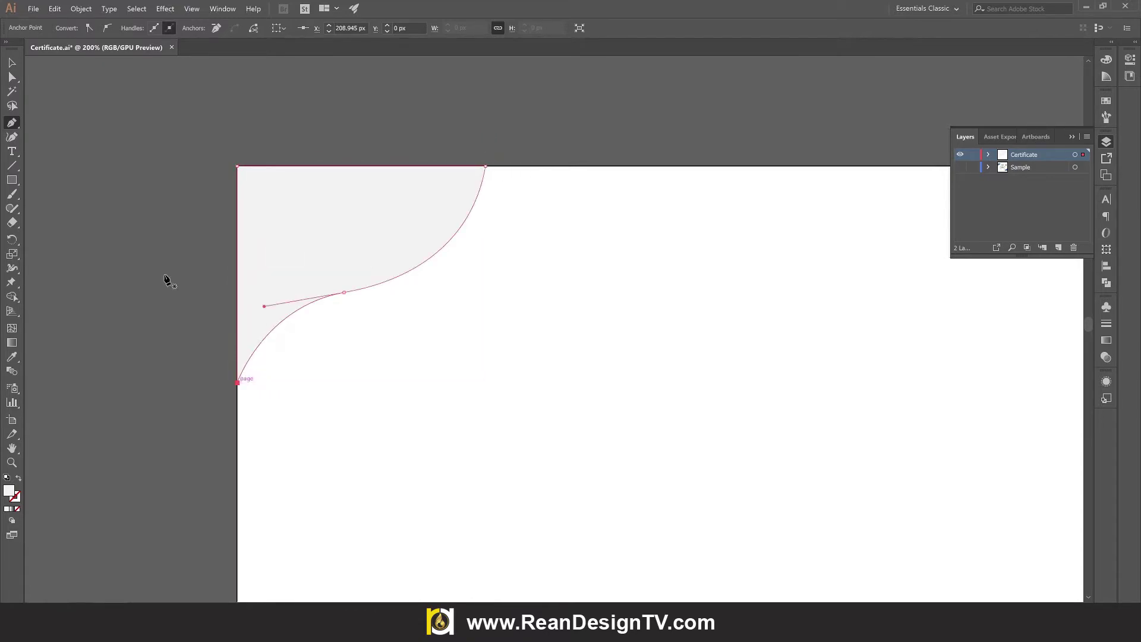
left_click(13, 63)
left_click(313, 191)
scroll(315, 196, "up", 1)
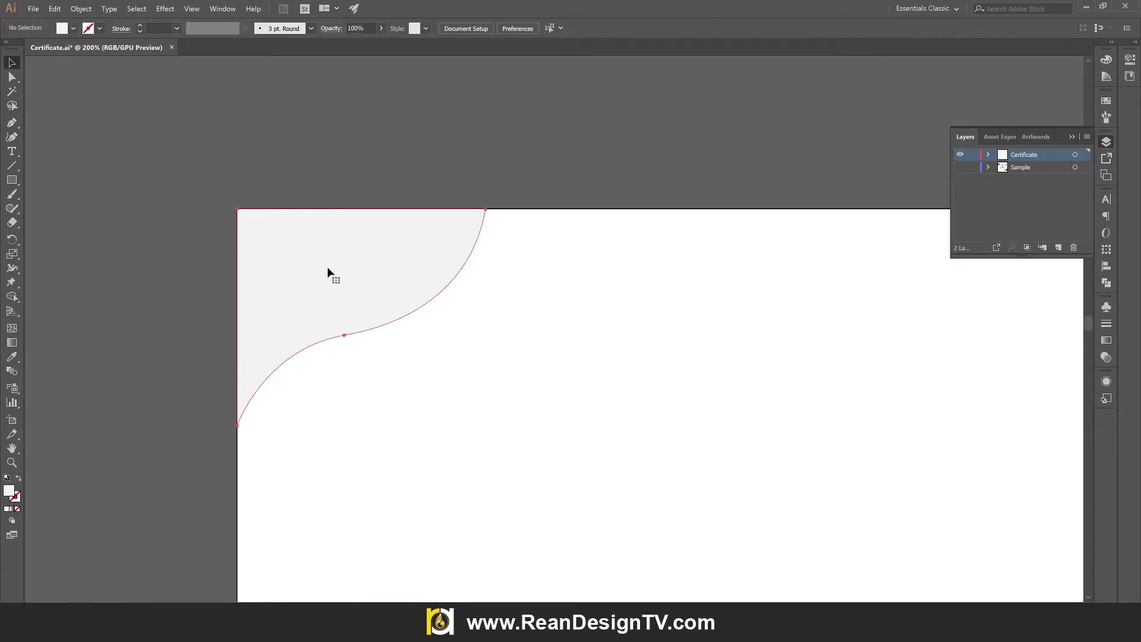
Give the wave a gradient fill running from a light blue stop to an indigo stop
left_click(74, 30)
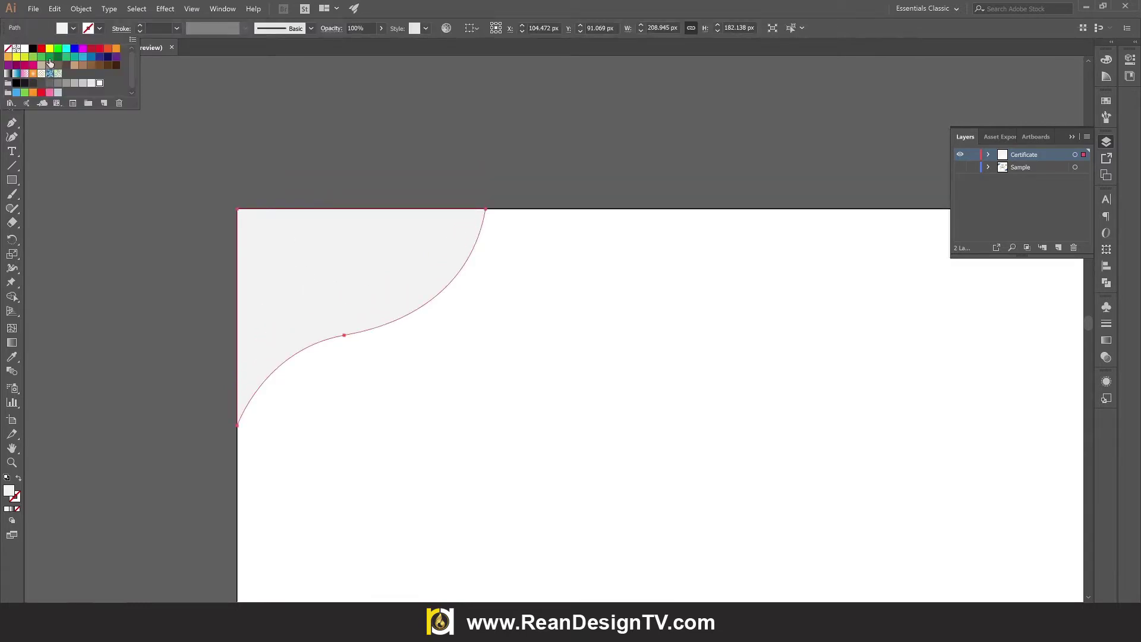
left_click(8, 74)
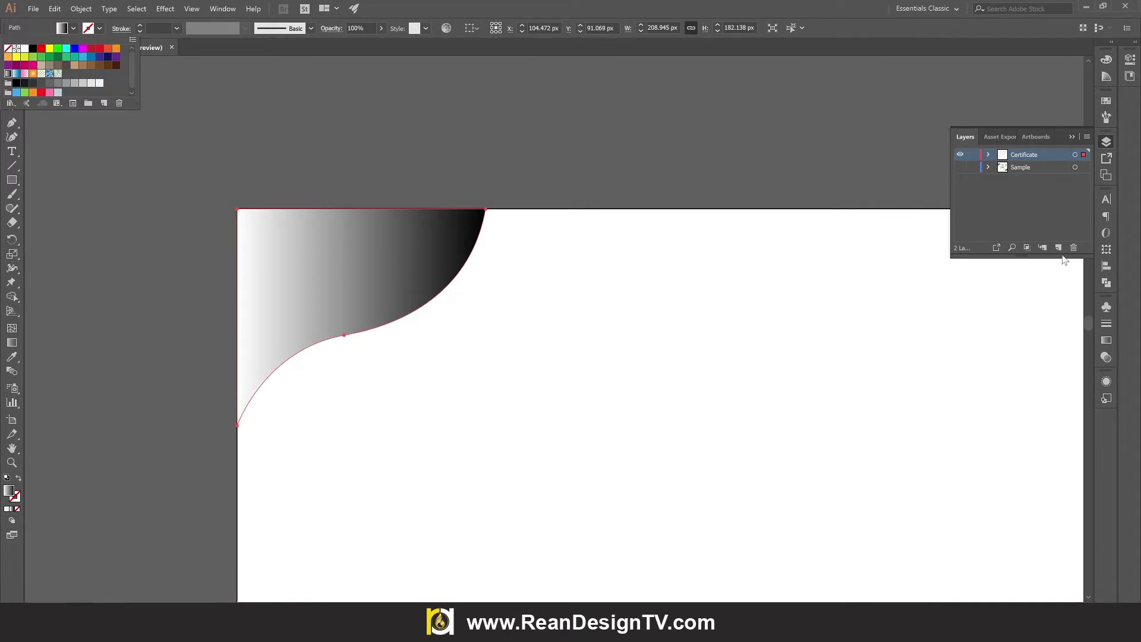
left_click(1107, 340)
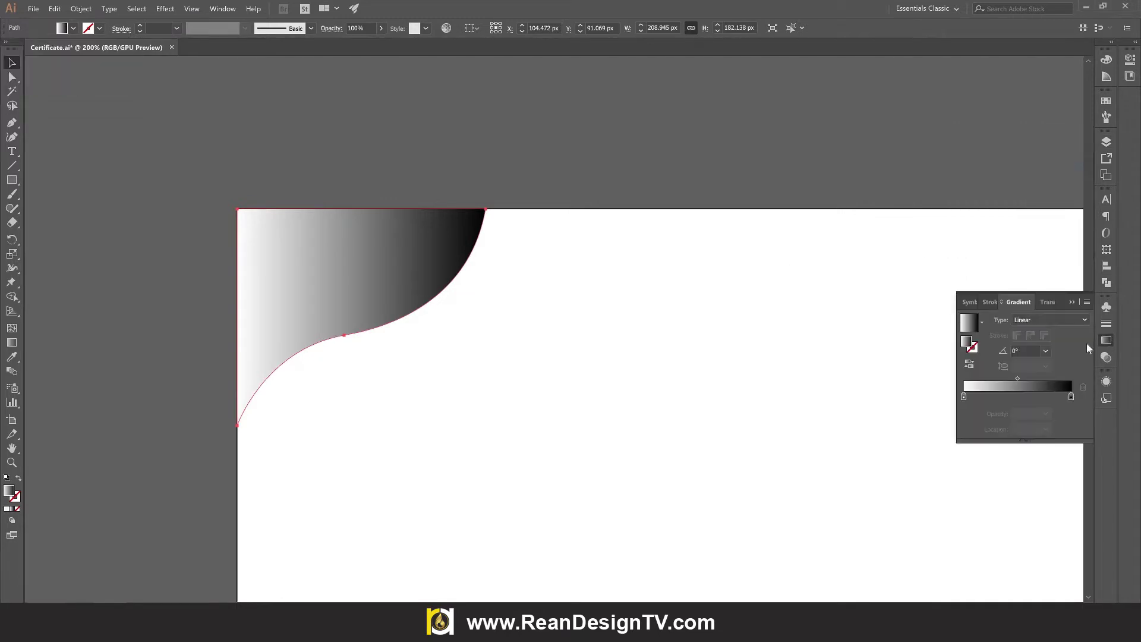
double_click(964, 397)
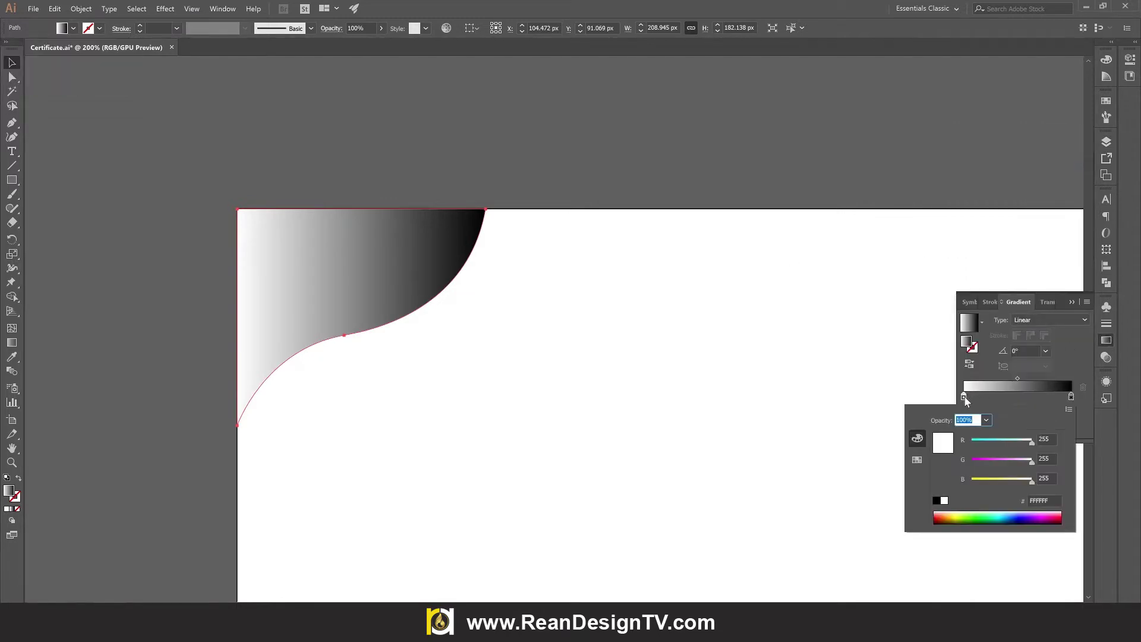
left_click(914, 463)
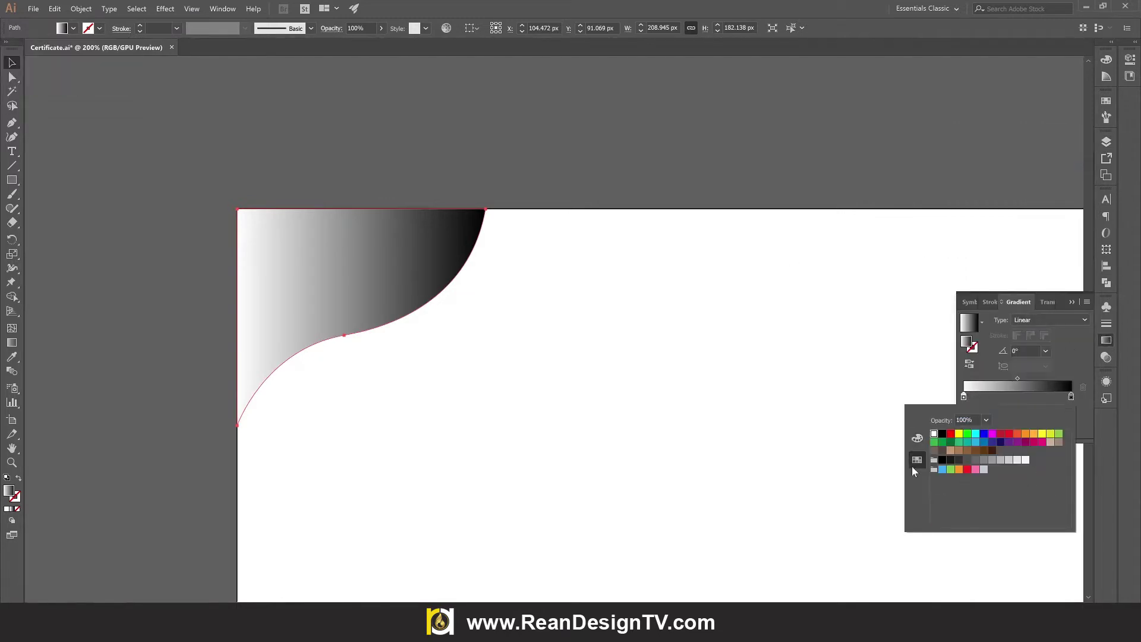
left_click(981, 444)
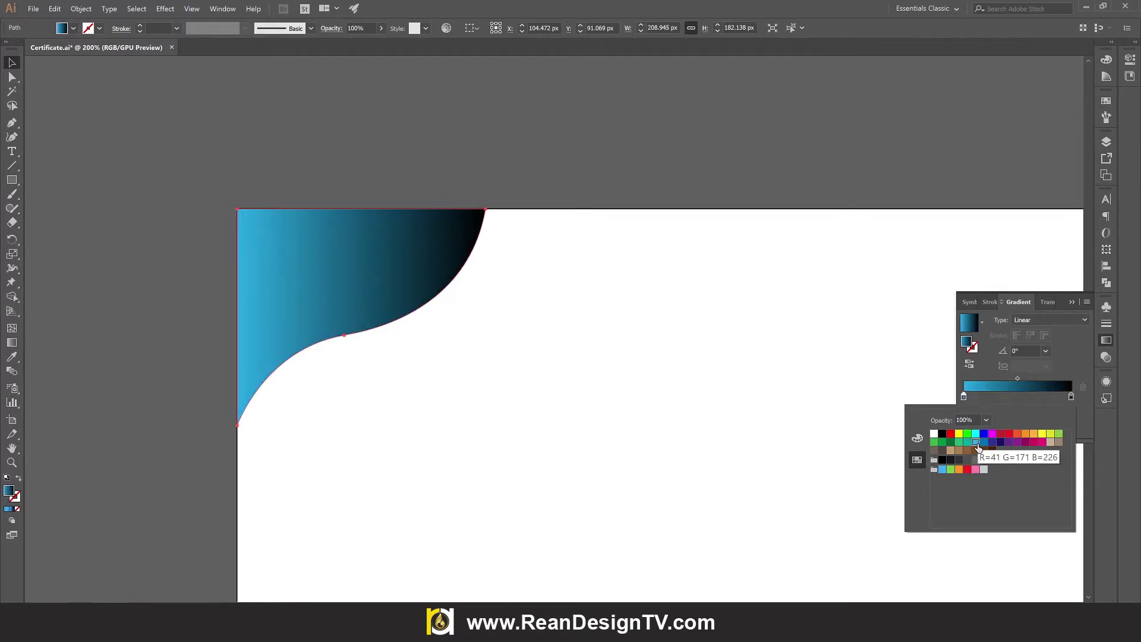
double_click(1071, 396)
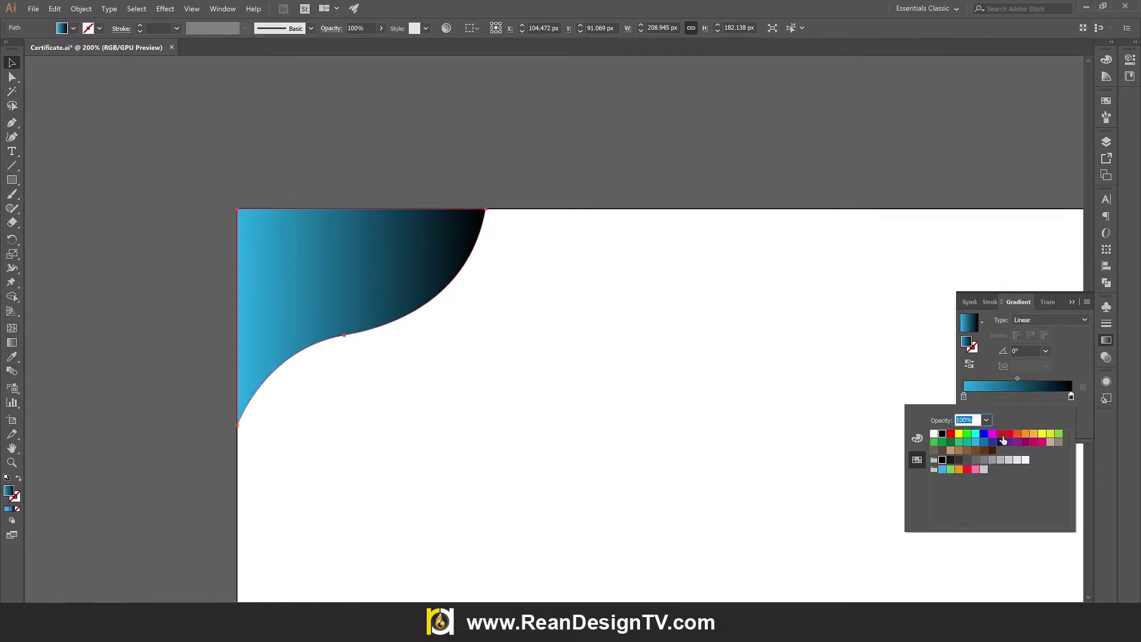
left_click(986, 443)
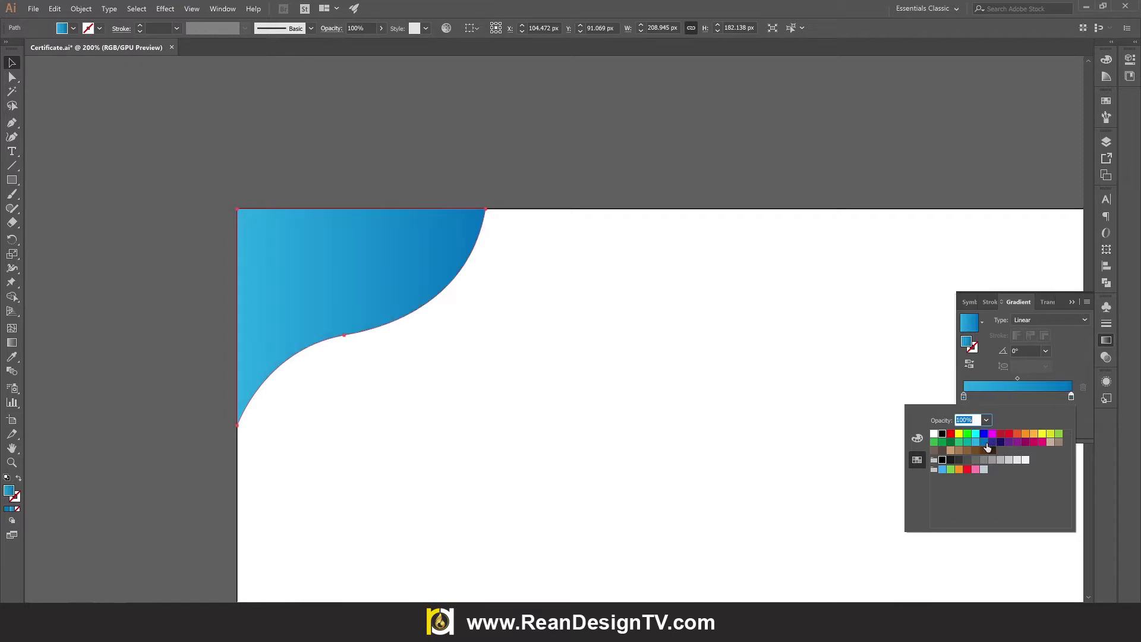
left_click(417, 148)
Angle the wave's gradient diagonally across the corner at about 31.5°
left_click(372, 248)
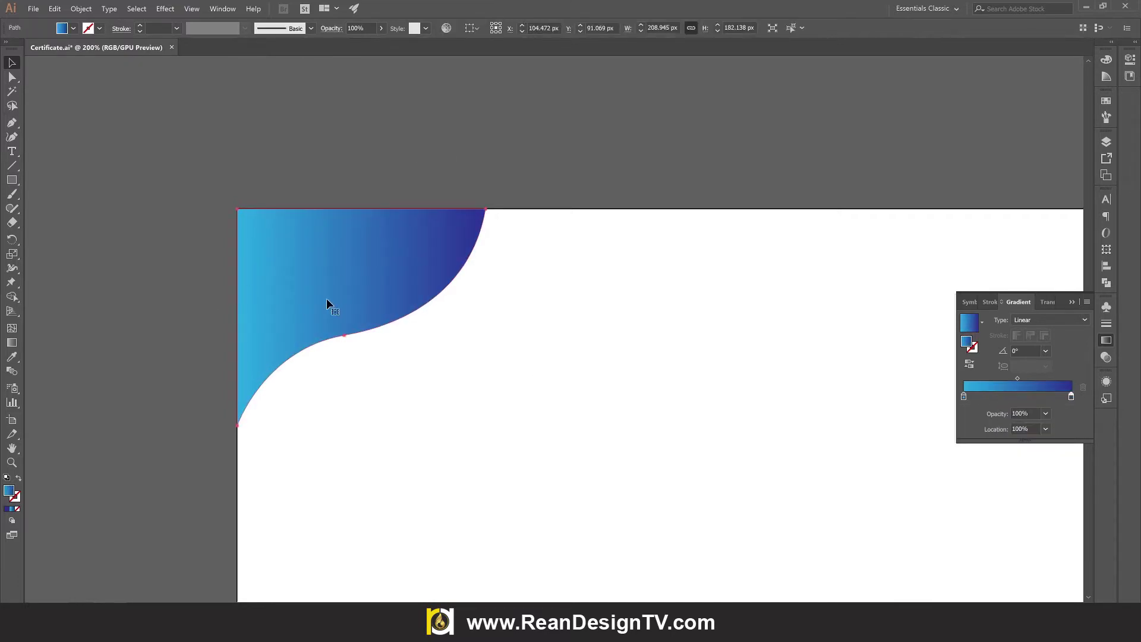
key("g")
left_click_drag(221, 350, 461, 214)
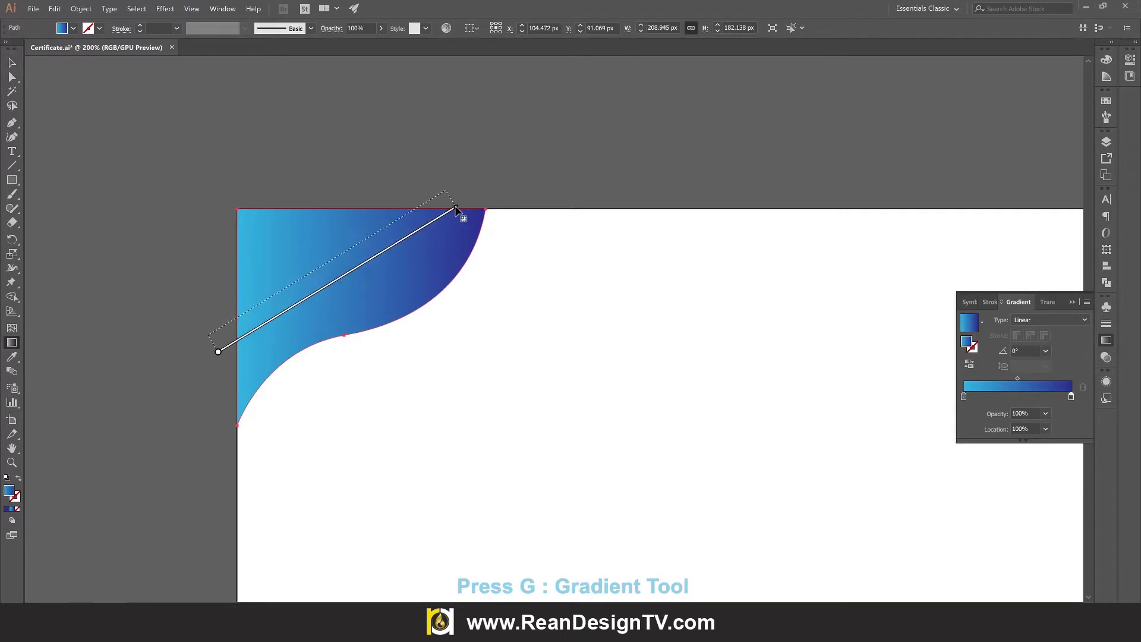
left_click_drag(197, 342, 407, 214)
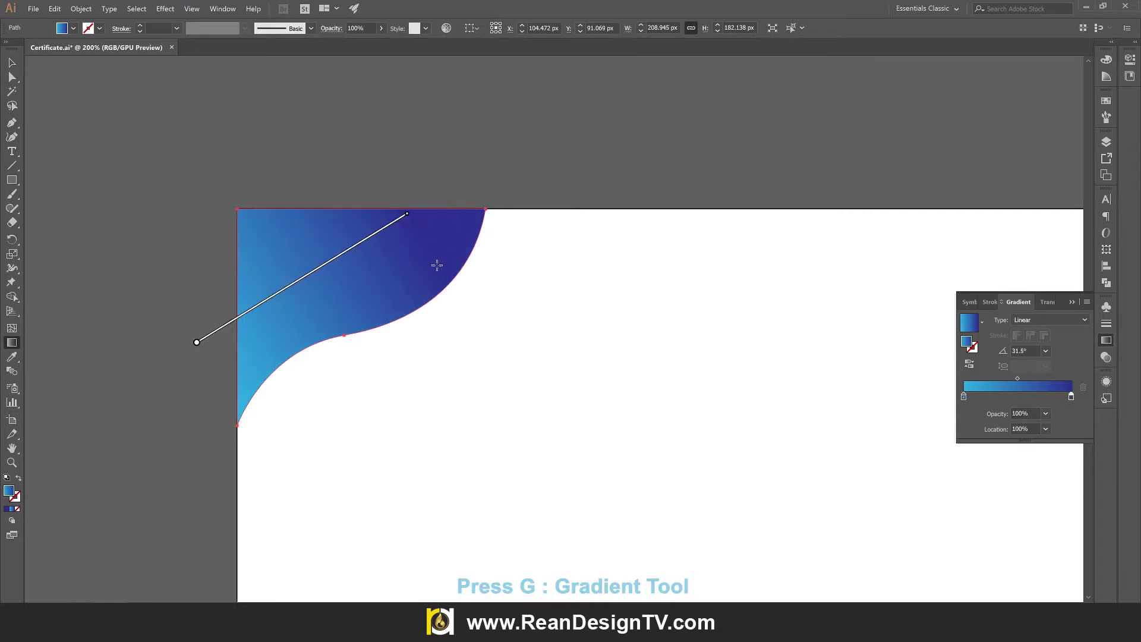
left_click(12, 62)
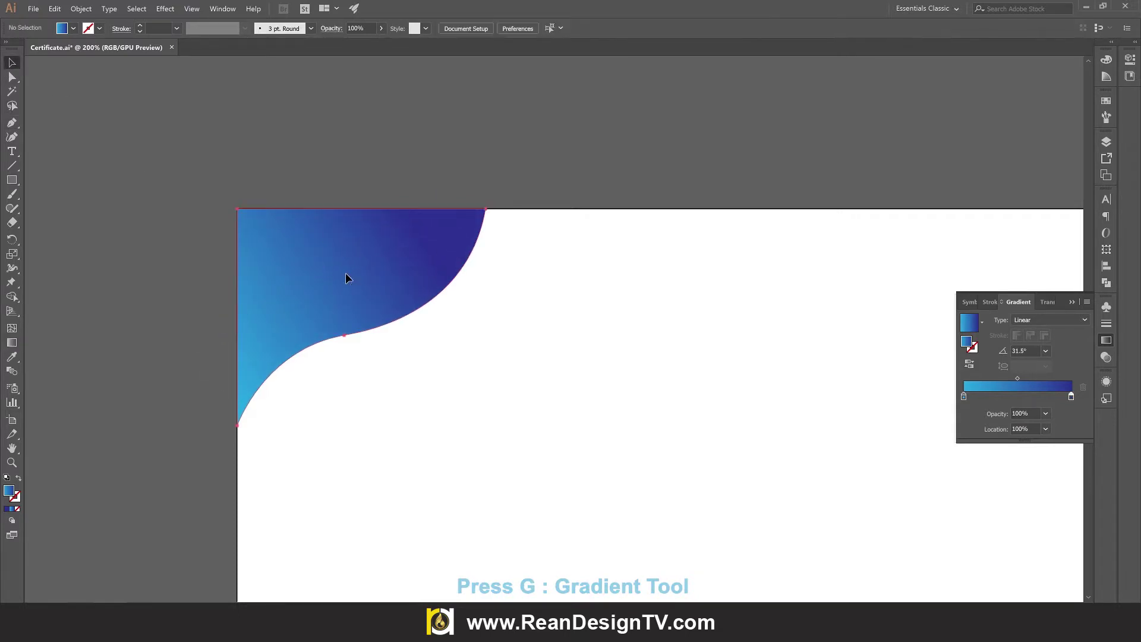
Copy the blue wave and paste the duplicate in place over the original
left_click(86, 12)
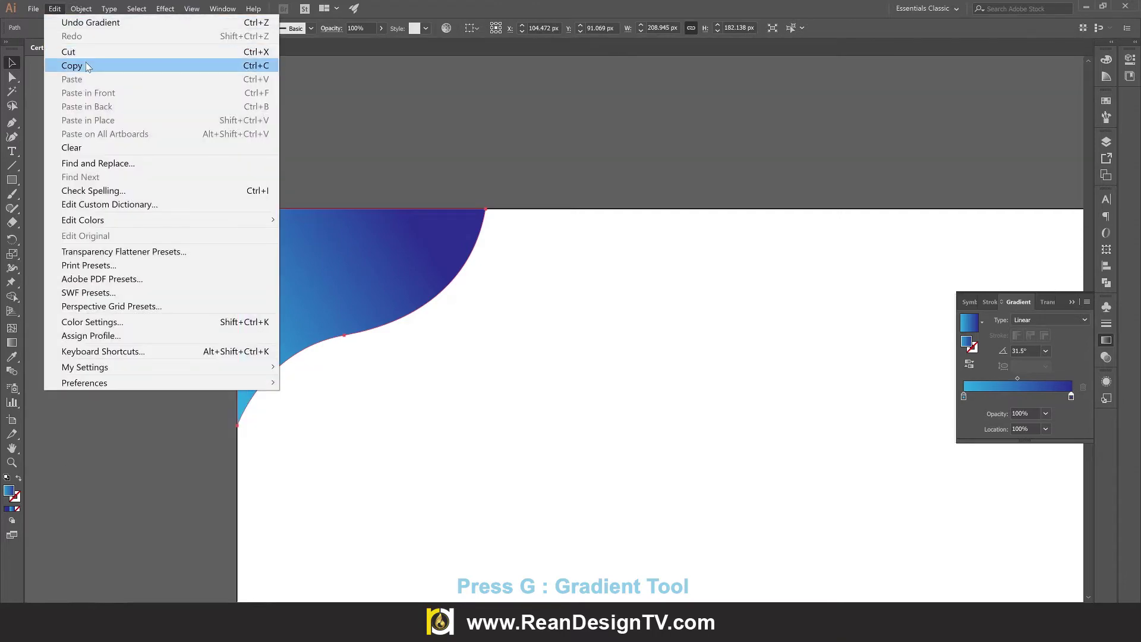
left_click(87, 66)
left_click(54, 8)
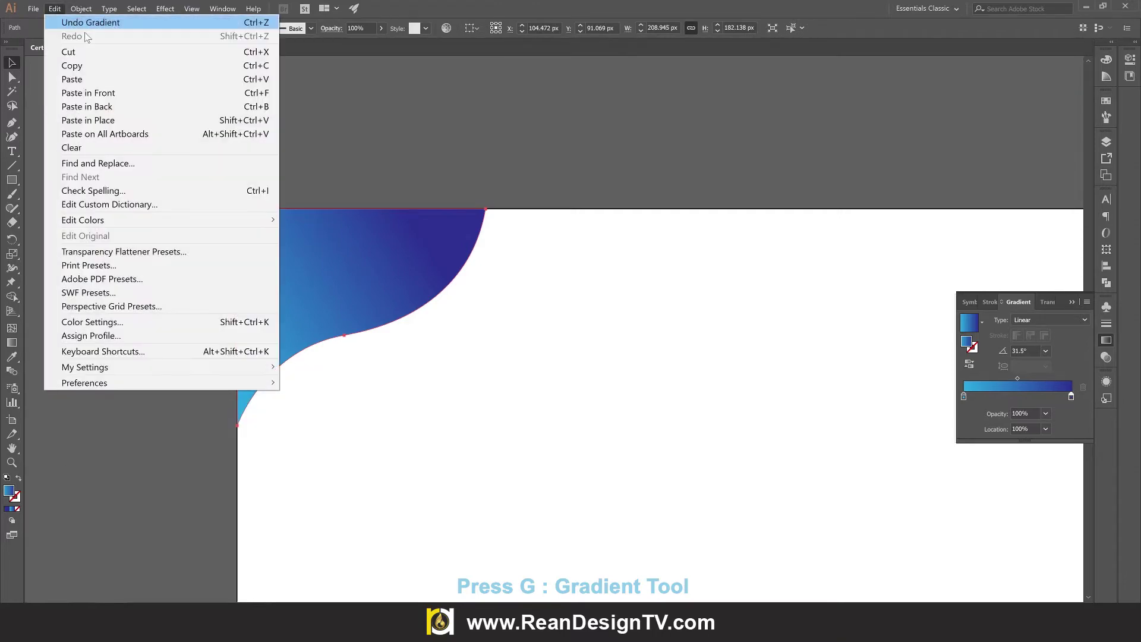
left_click(131, 122)
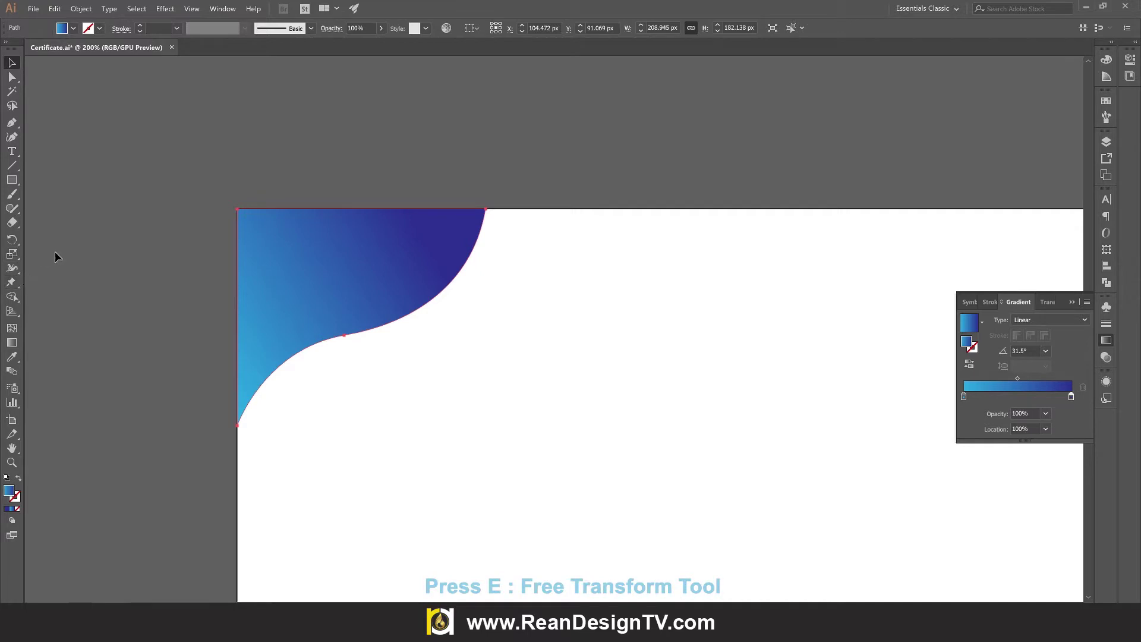
Free-distort the copy's lower-left corner upward, making a shorter 140.638 px tall wave
key("e")
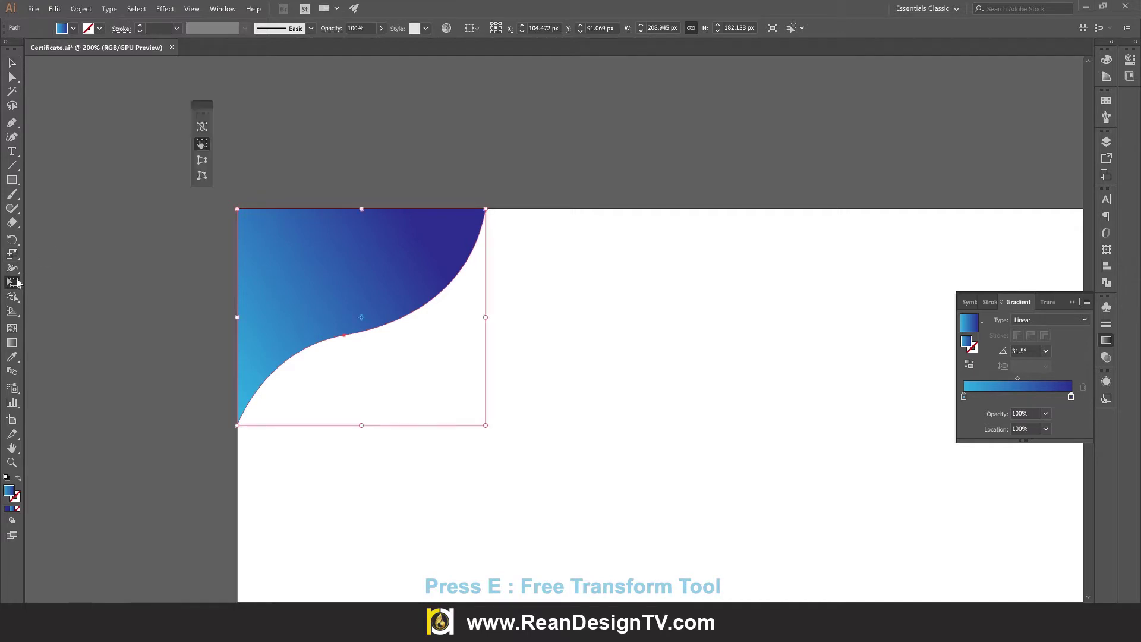
left_click(202, 176)
left_click_drag(238, 427, 238, 376)
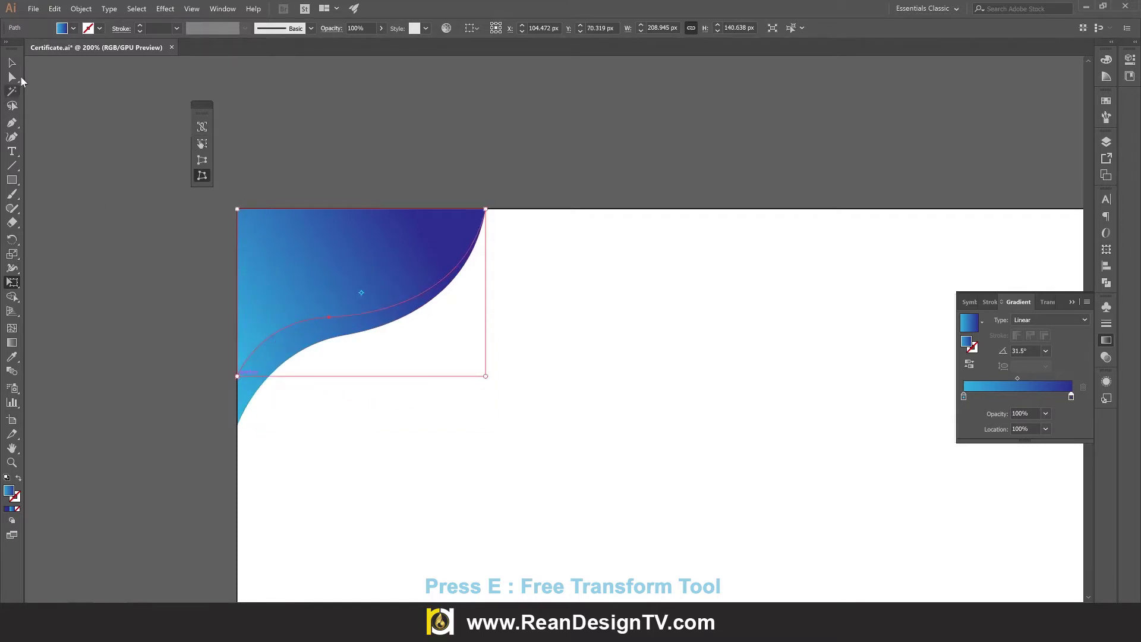
key("v")
left_click(212, 287)
left_click(359, 279)
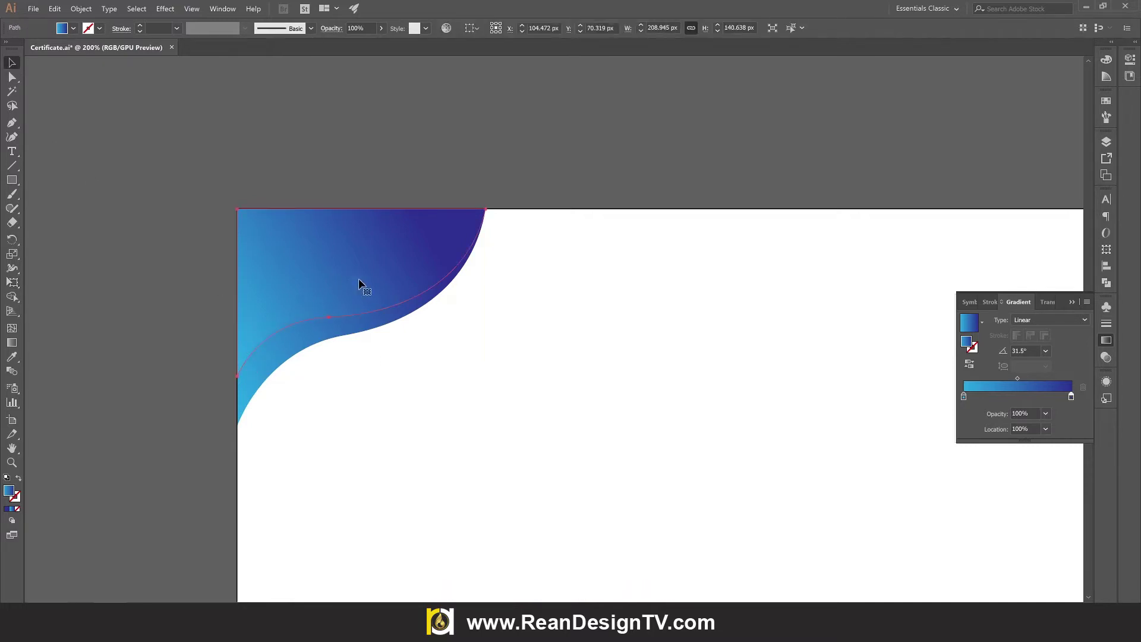
Reverse the top wave's gradient to run from upper right to lower left at -135.7°
key("g")
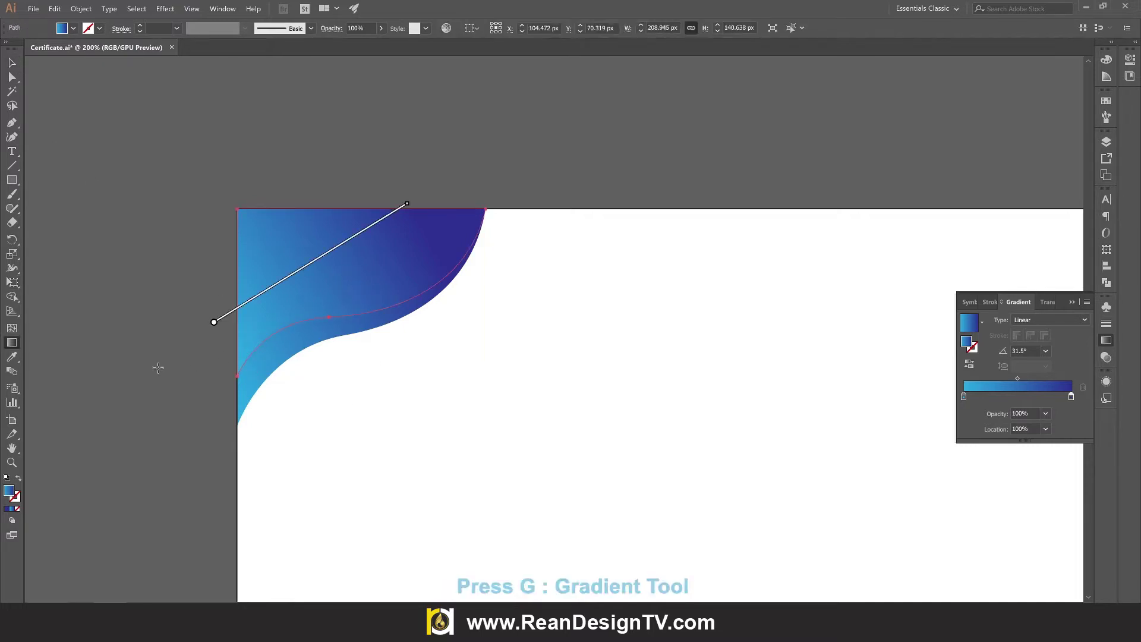
left_click_drag(155, 340, 571, 166)
left_click_drag(401, 144, 278, 362)
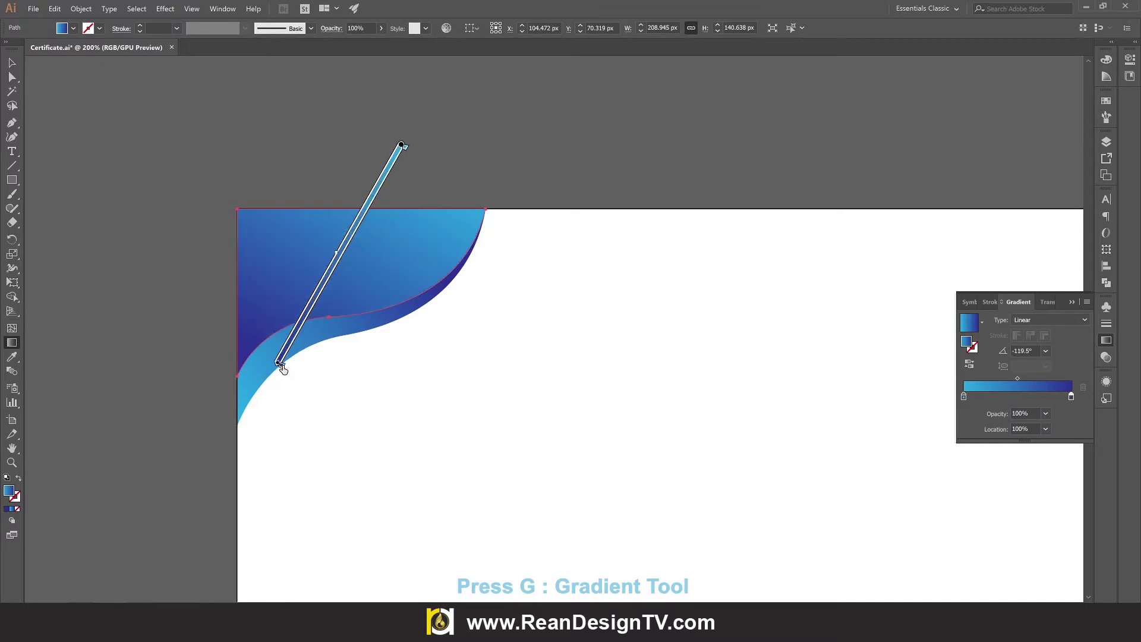
left_click_drag(339, 211, 229, 420)
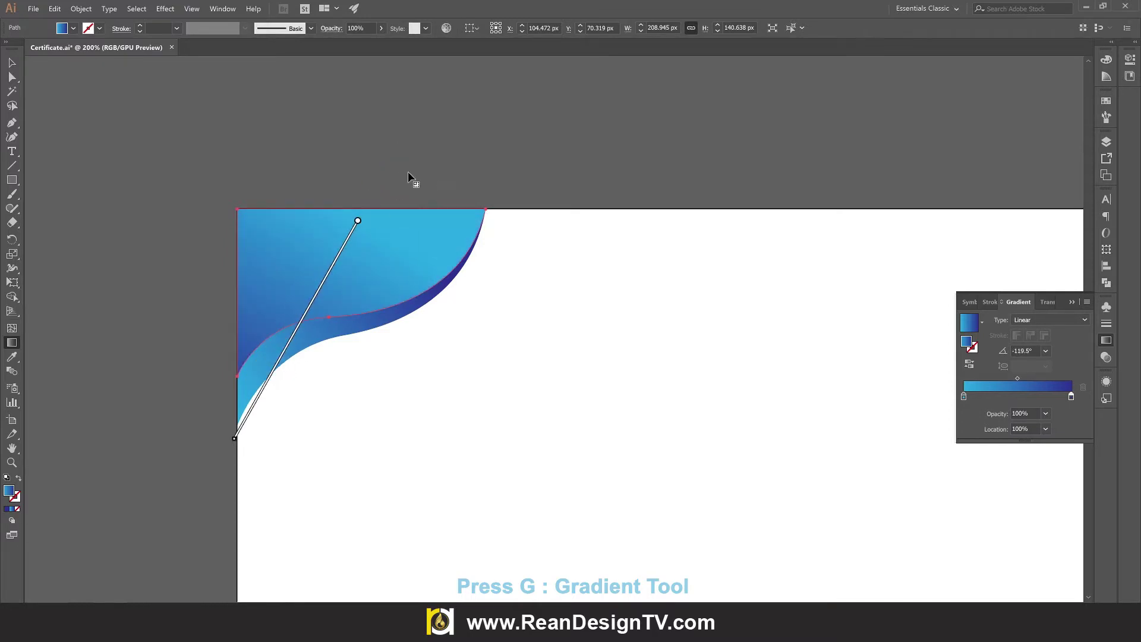
left_click_drag(411, 167, 185, 389)
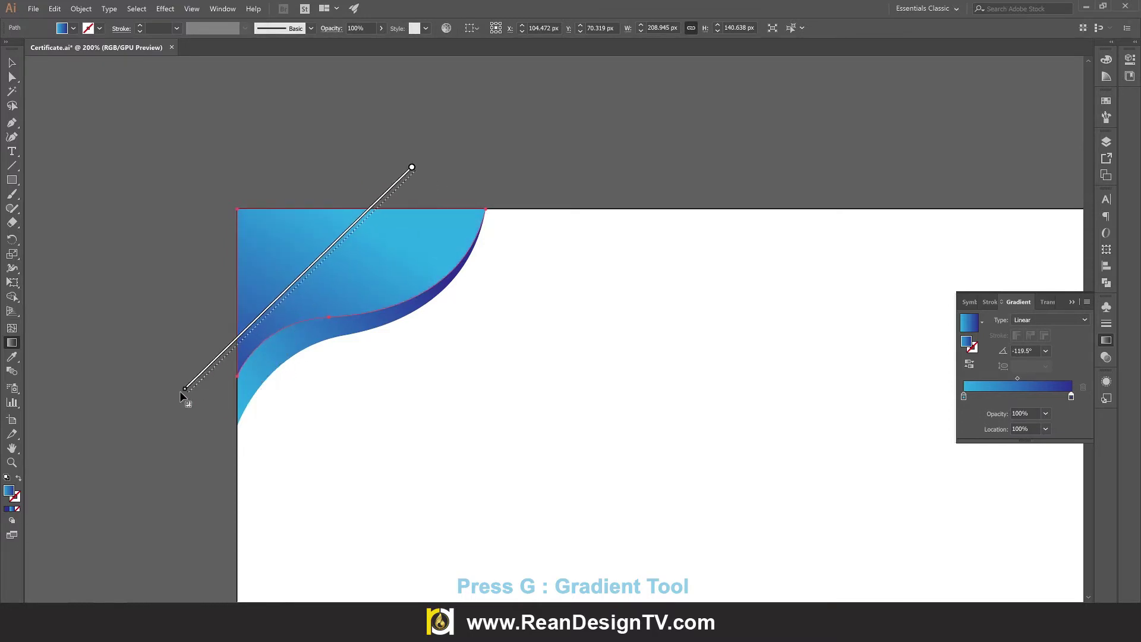
left_click(12, 62)
Deselect, adjust the view, and reselect the top wave shape
left_click(104, 102)
scroll(409, 321, "down", 3)
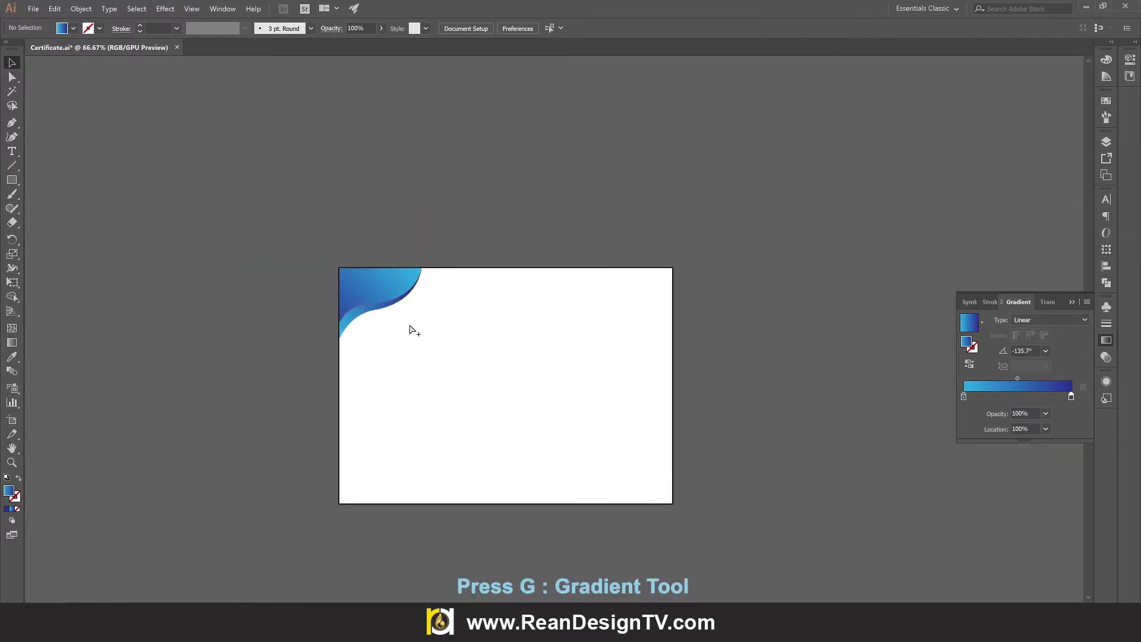
scroll(408, 321, "up", 1)
scroll(373, 319, "up", 3)
left_click(375, 250)
scroll(375, 250, "right", 2)
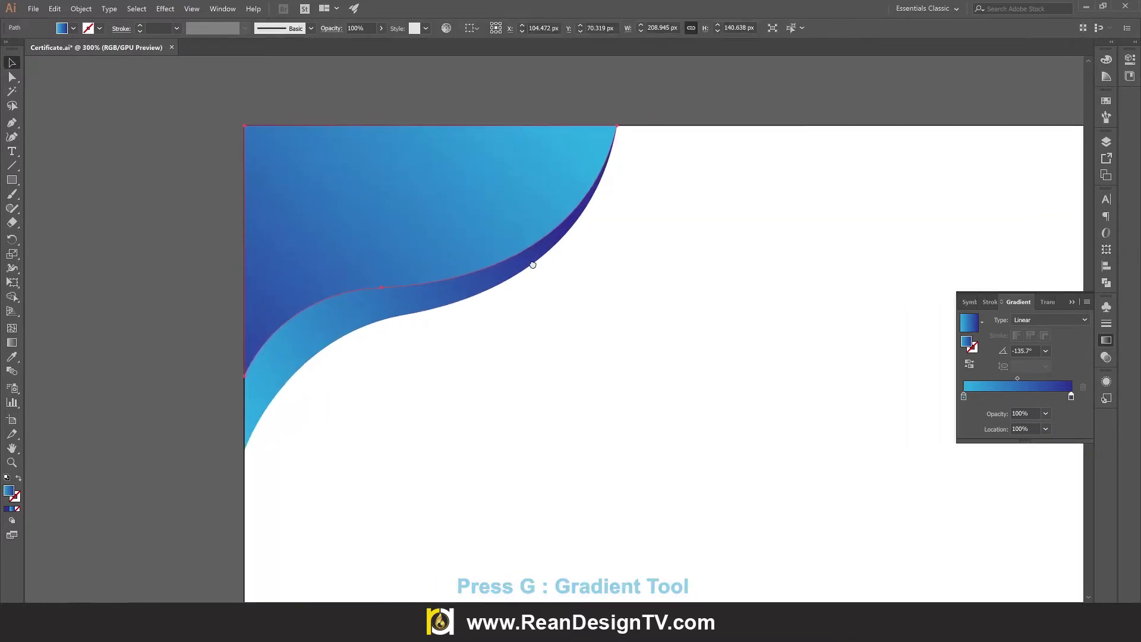
left_click(397, 404)
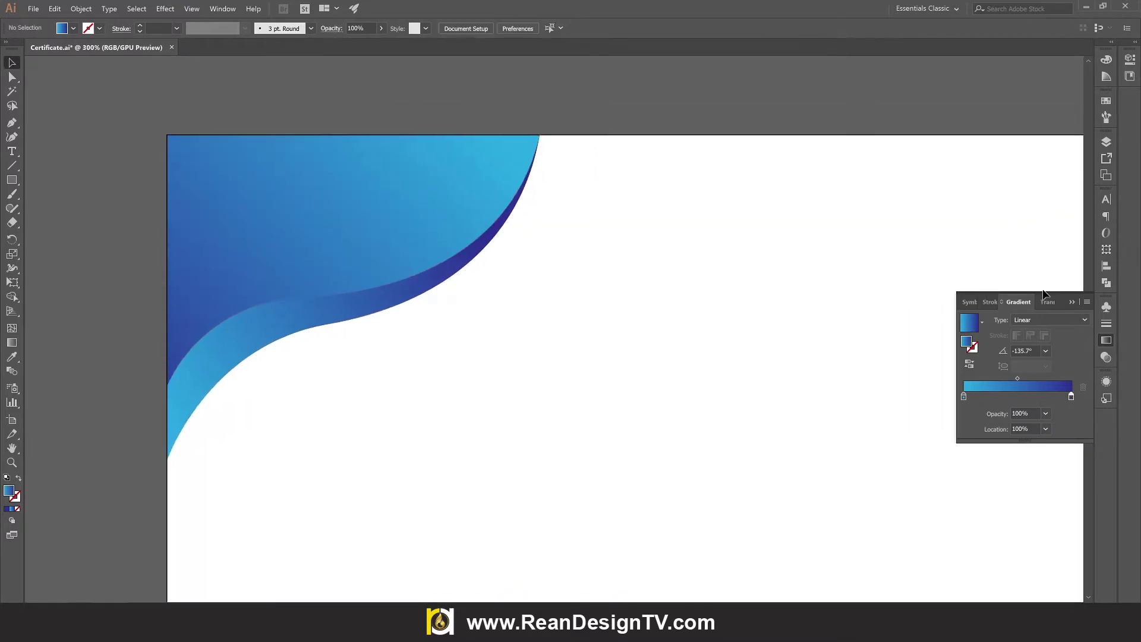
left_click(387, 223)
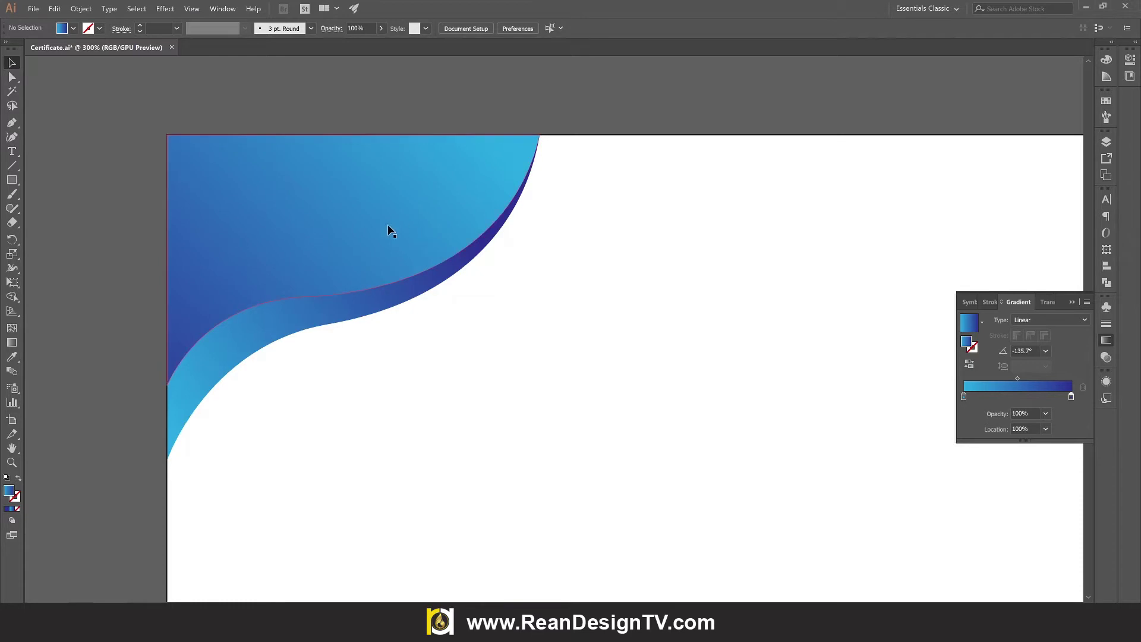
Copy the top wave and paste a third copy in place over it
left_click(54, 11)
left_click(62, 65)
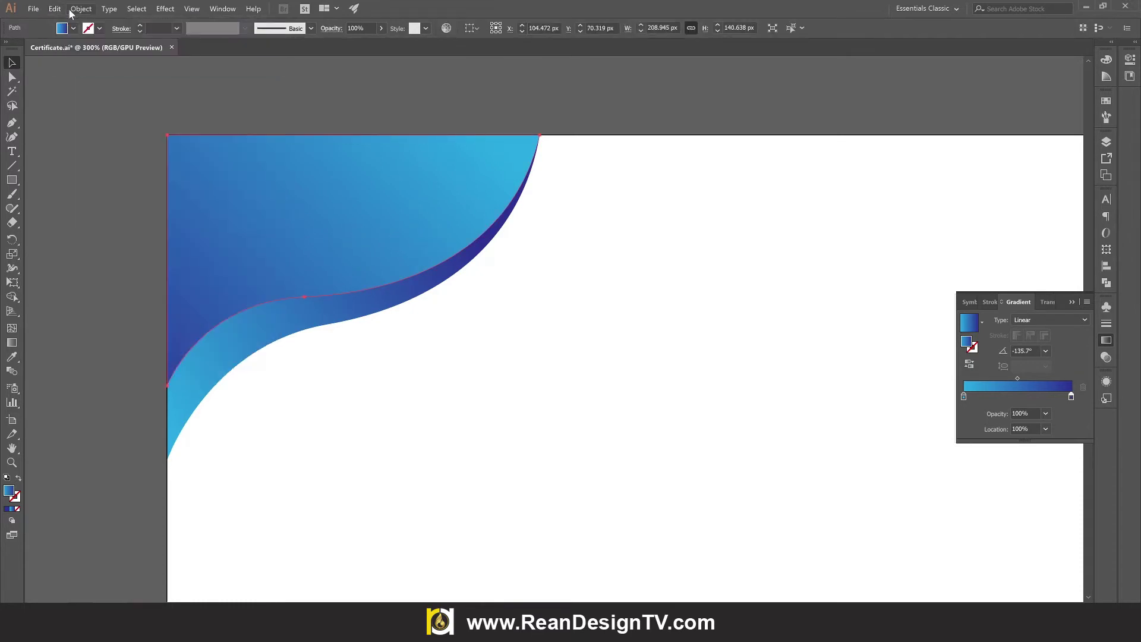
left_click(55, 9)
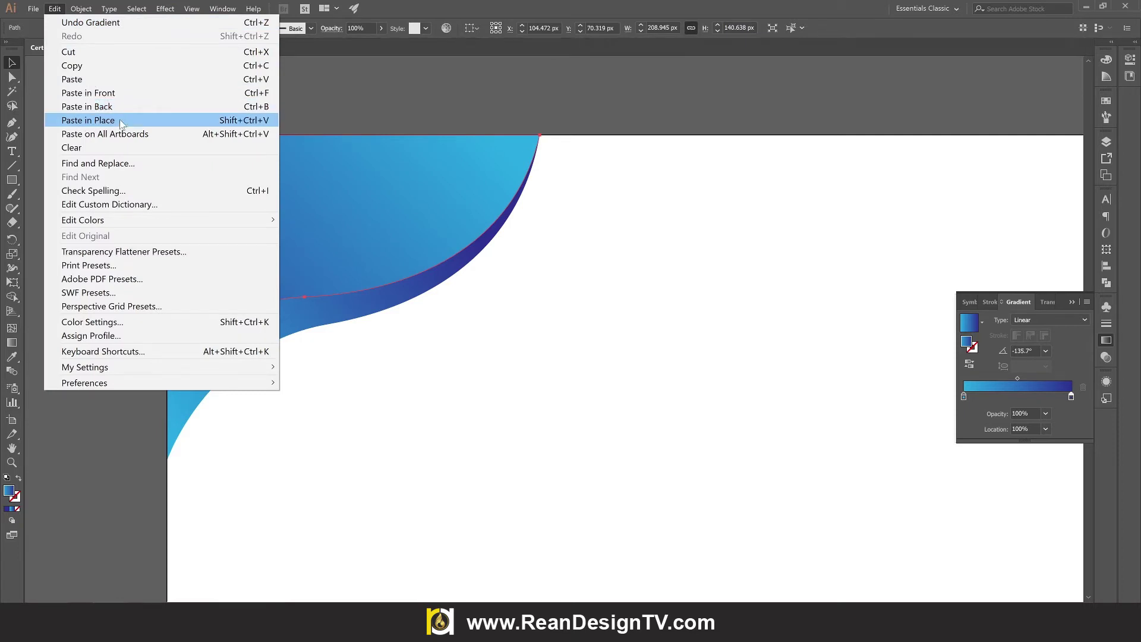
left_click(120, 121)
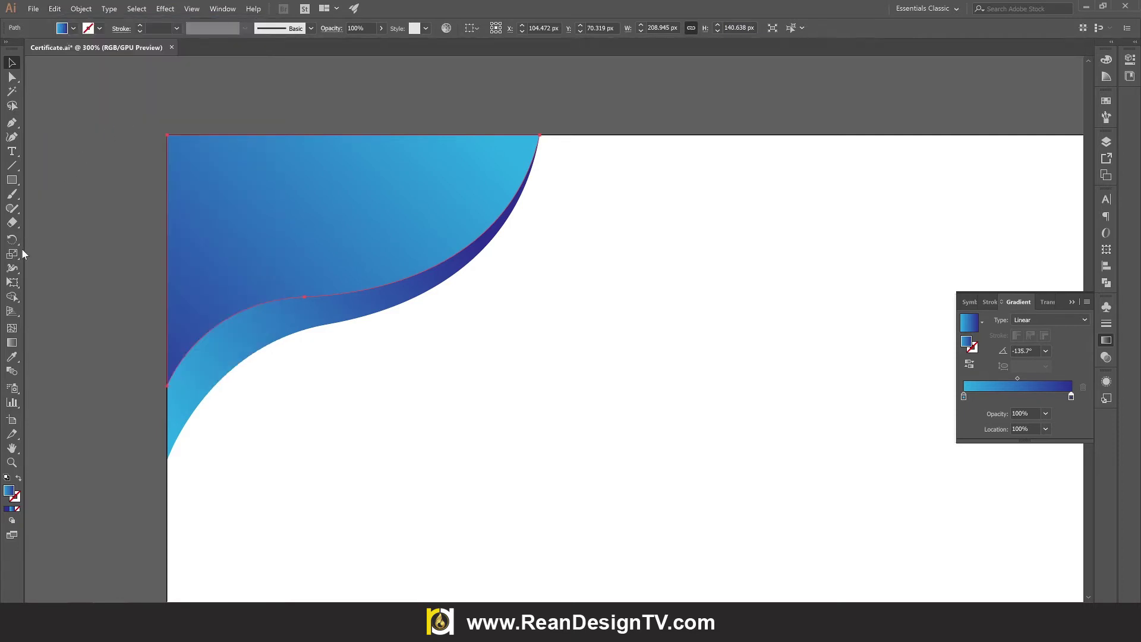
Shrink and free-distort the copy into a slim 153.945 × 37.925 px wave along the top edge
left_click(16, 283)
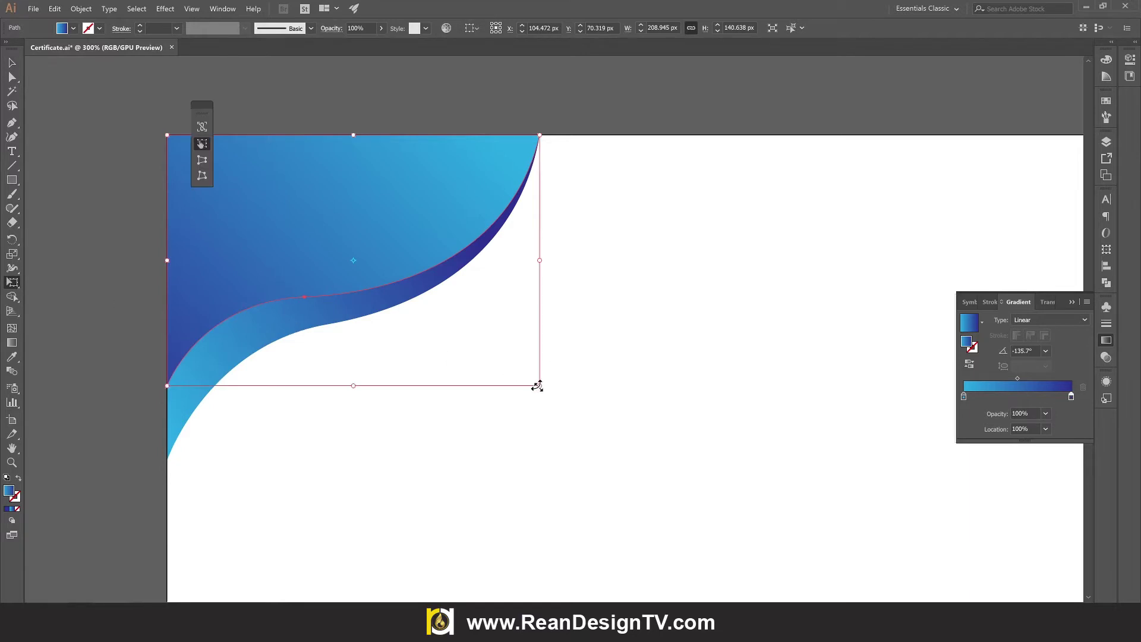
left_click_drag(538, 384, 387, 291)
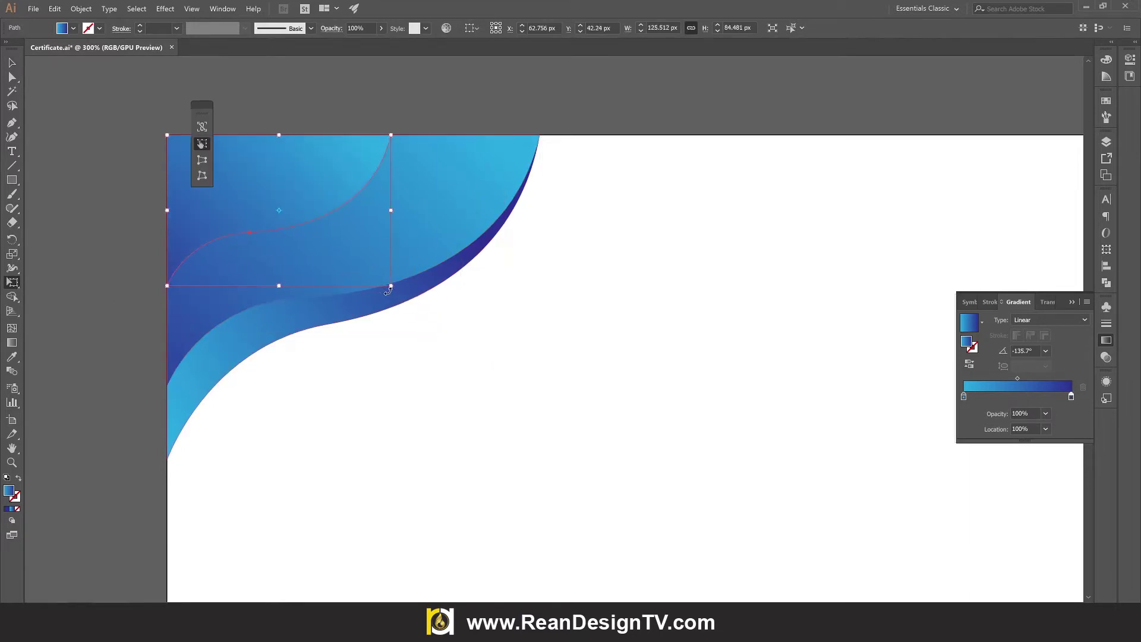
left_click(202, 177)
mouse_move(391, 285)
left_mouse_down()
mouse_move(365, 260)
mouse_move(390, 285)
left_mouse_up()
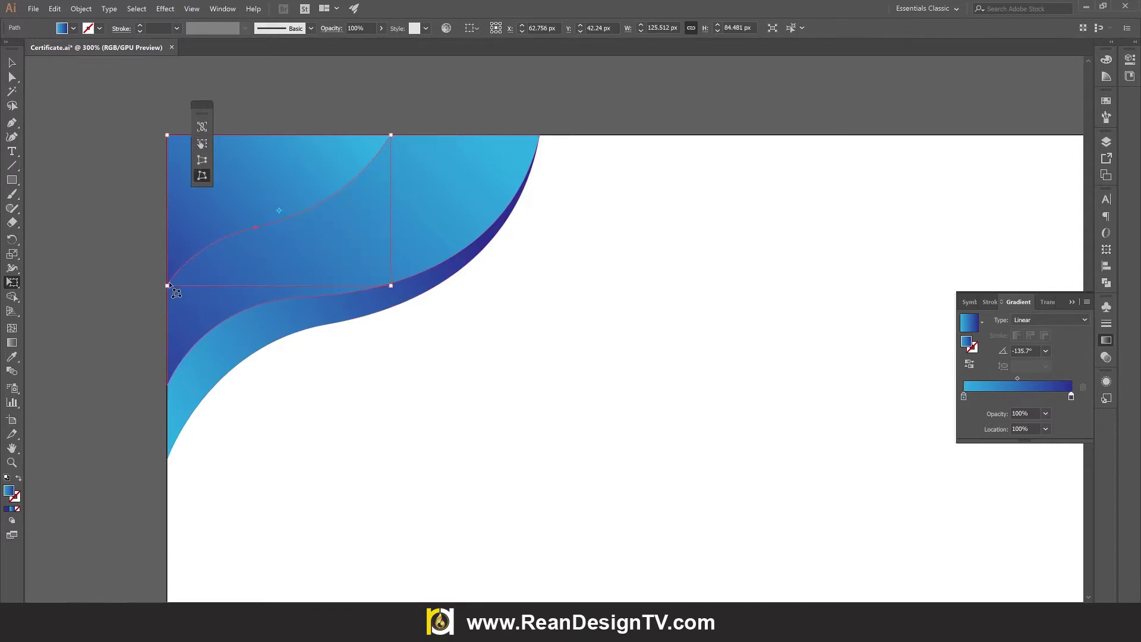
left_click_drag(169, 285, 167, 200)
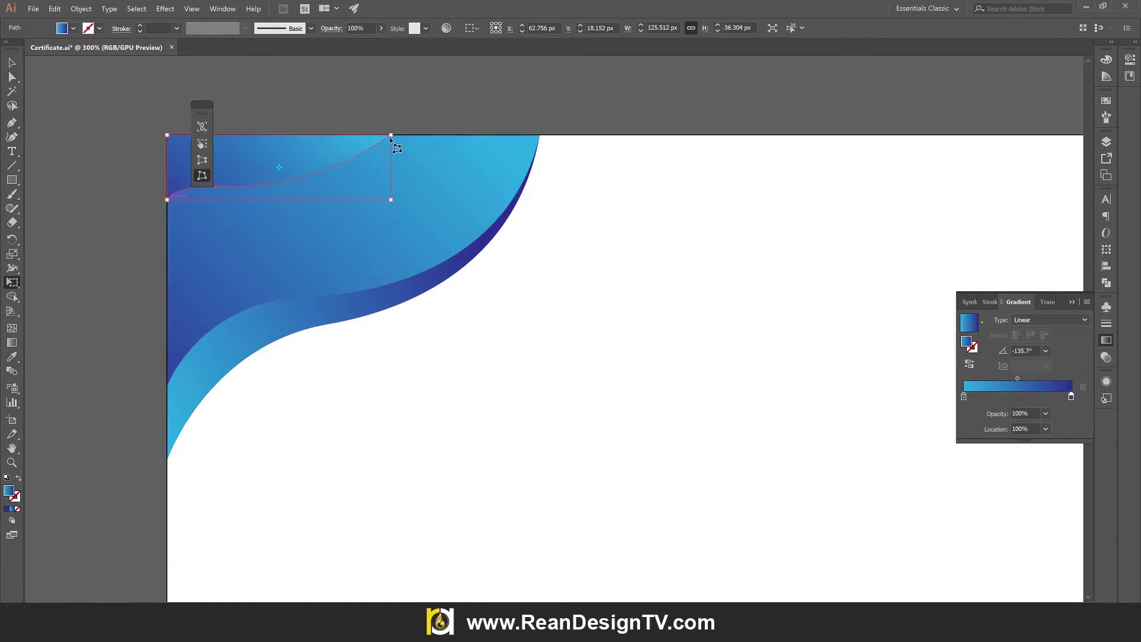
left_click_drag(391, 136, 442, 136)
mouse_move(442, 200)
left_mouse_down()
mouse_move(452, 344)
mouse_move(441, 202)
left_mouse_up()
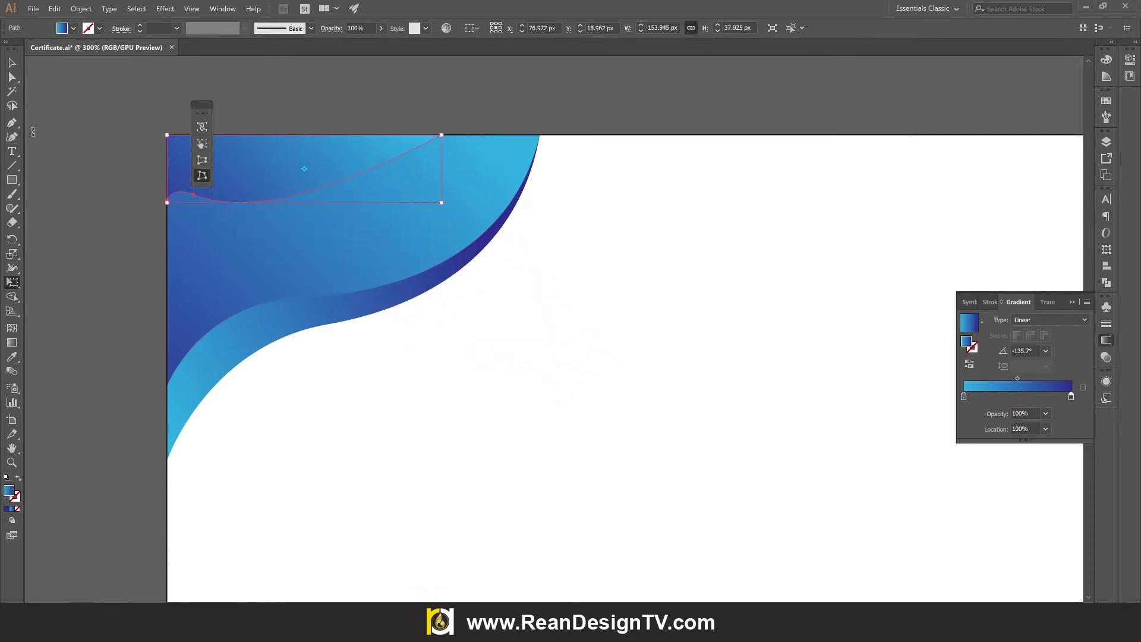
left_click(12, 62)
left_click(91, 98)
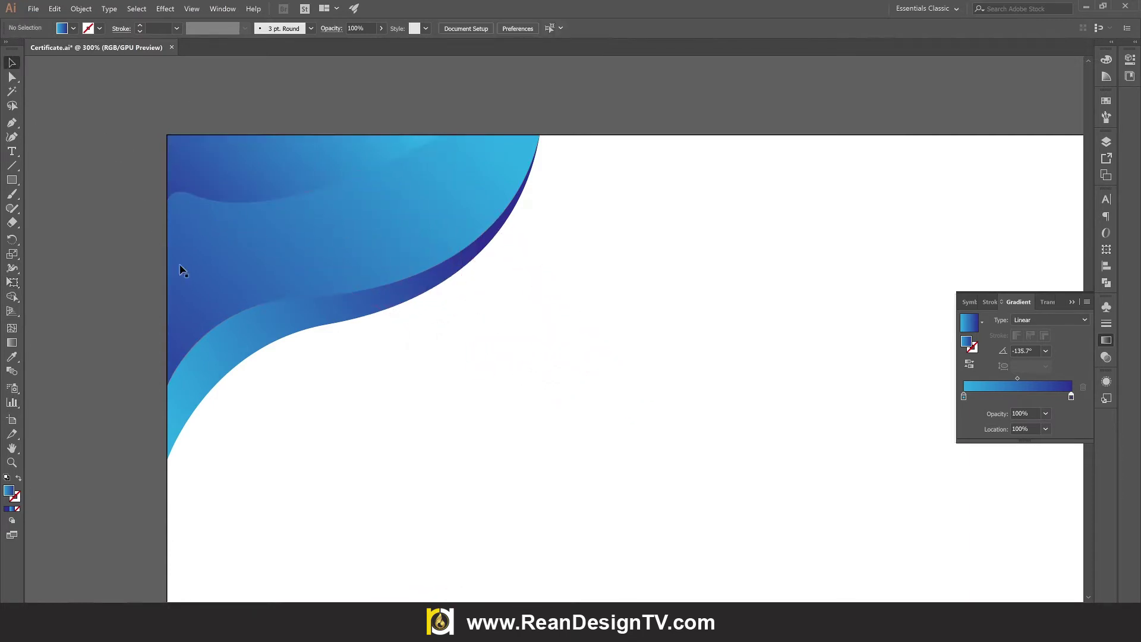
left_click(299, 182)
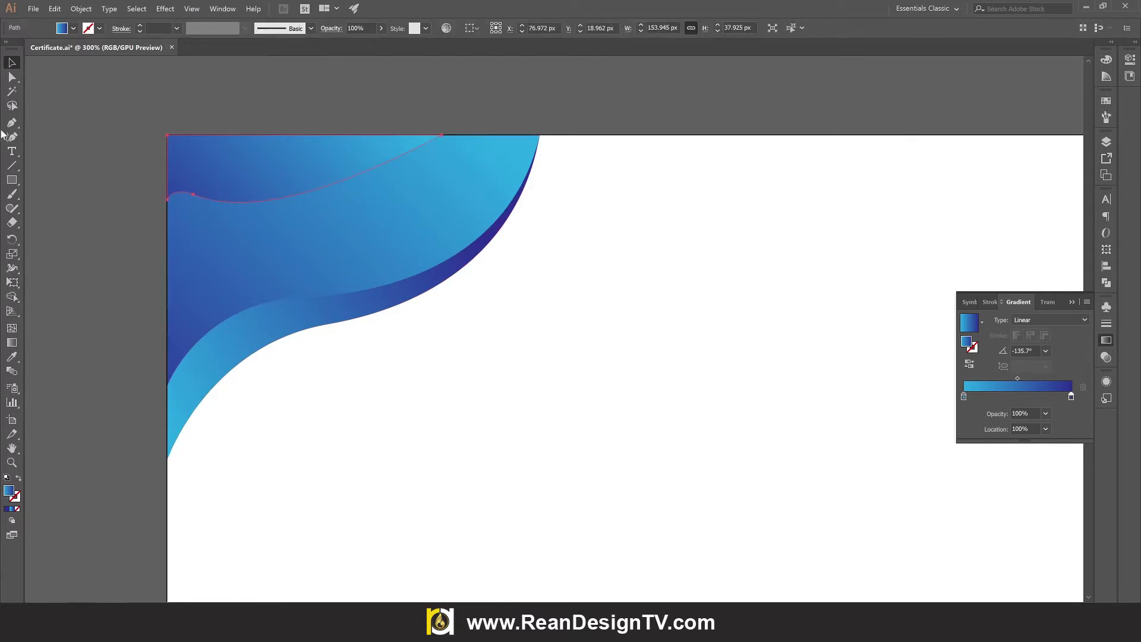
Slide the smallest wave's top anchor left and curve it into a rounded 82.945 × 36.315 px arc
left_click(12, 76)
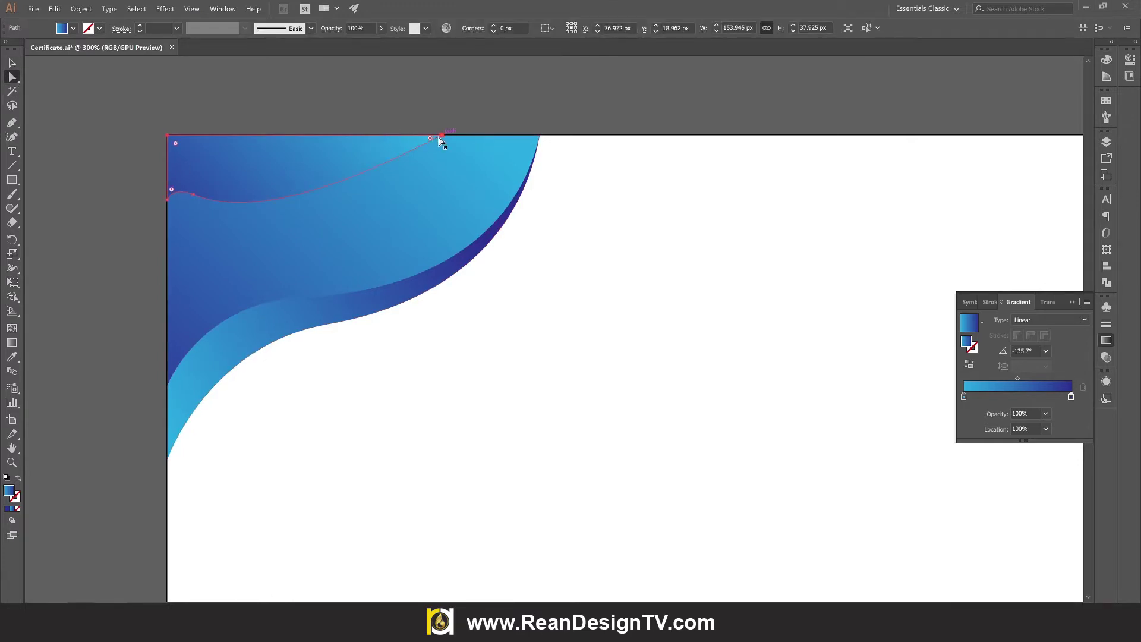
left_click_drag(441, 137, 314, 135)
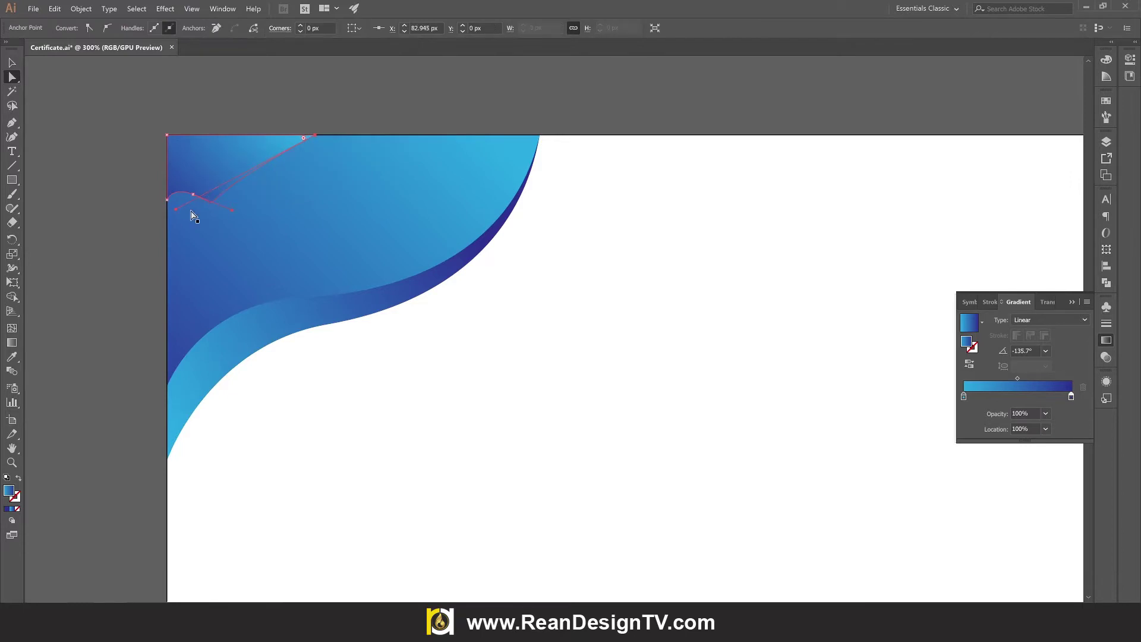
left_click_drag(176, 209, 291, 195)
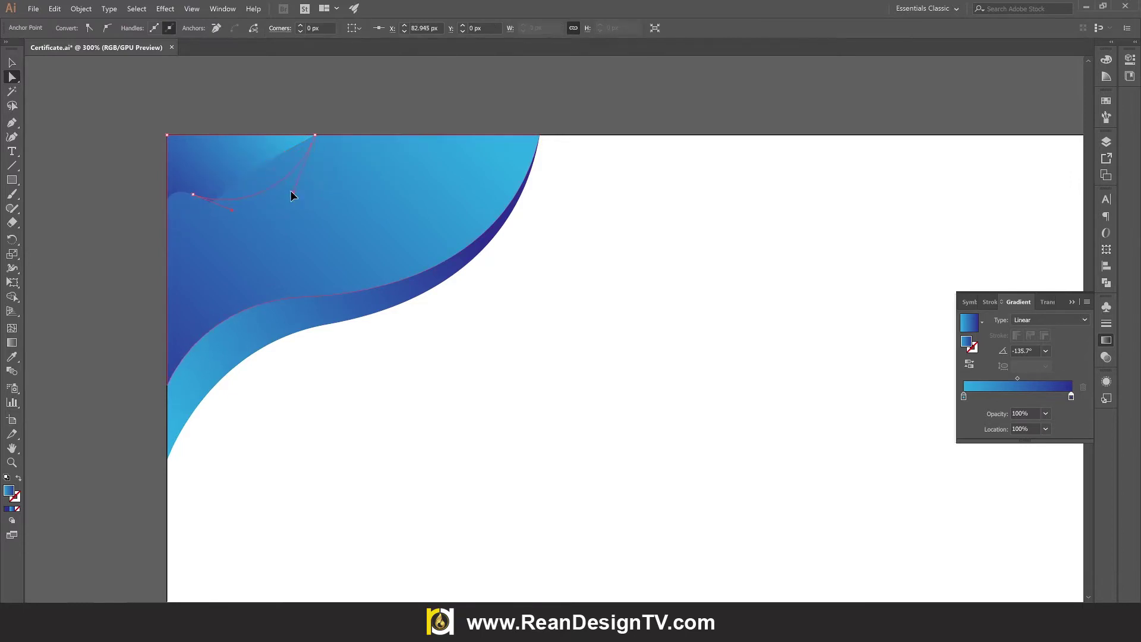
key("ctrl+shift+a")
left_click(12, 62)
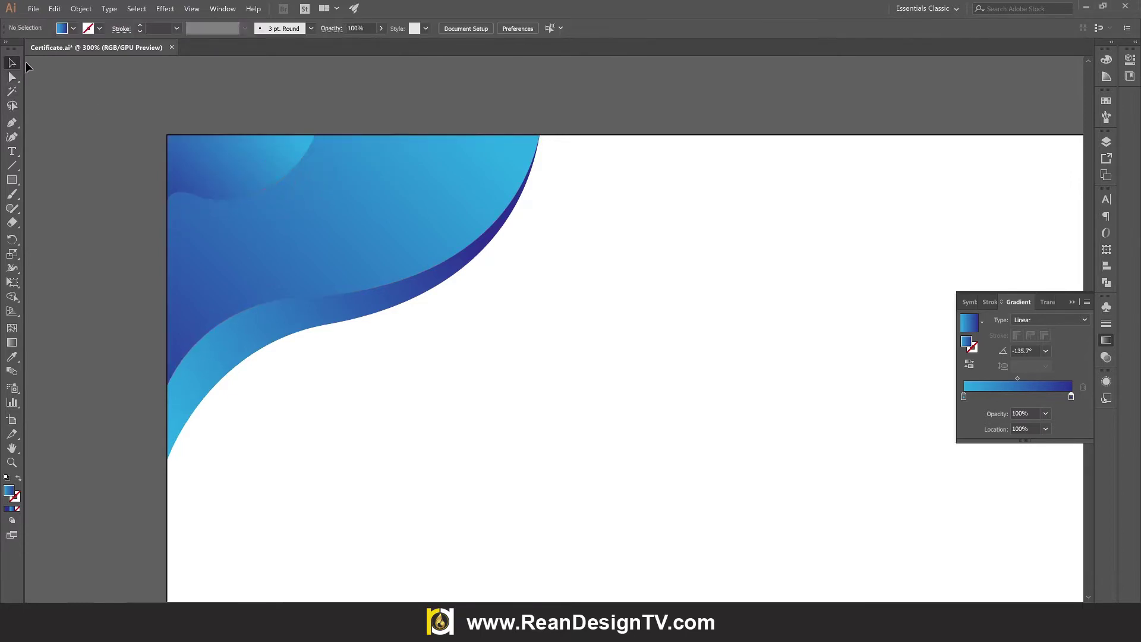
left_click(190, 160)
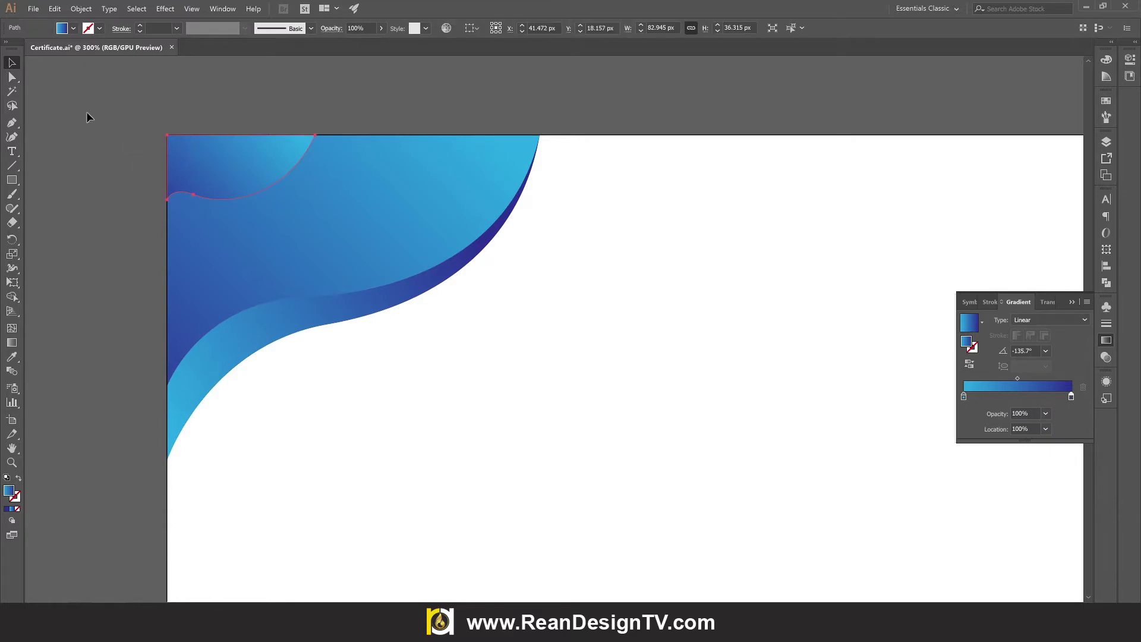
Re-angle the small wave's blue gradient to run diagonally out of the corner at 135.6°
key("g")
left_click_drag(215, 110, 273, 238)
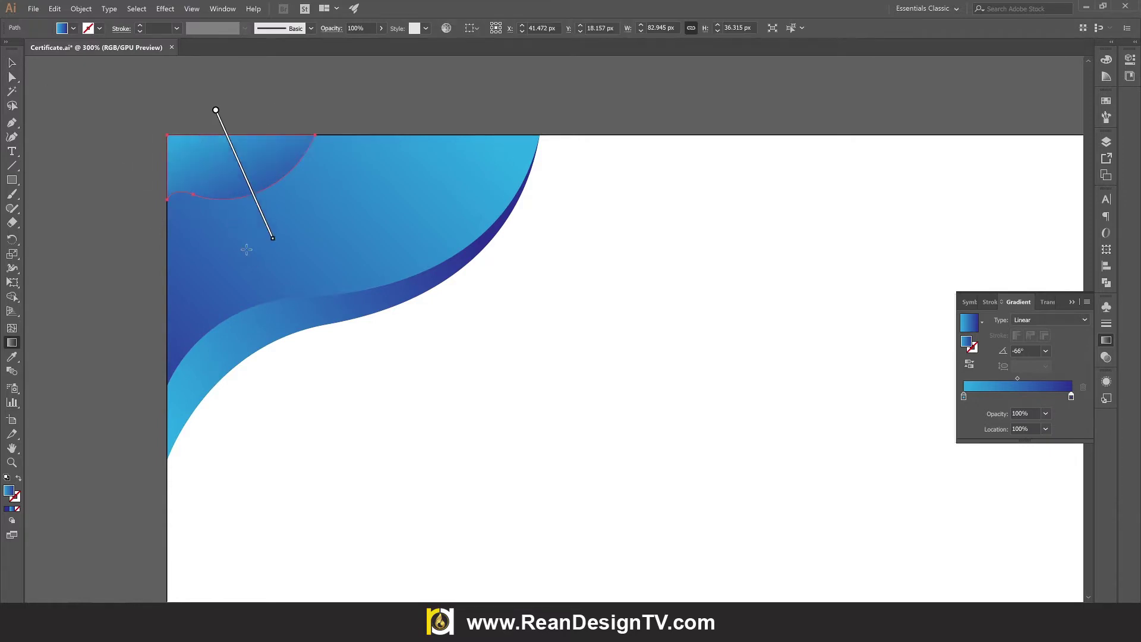
left_click_drag(113, 84, 382, 285)
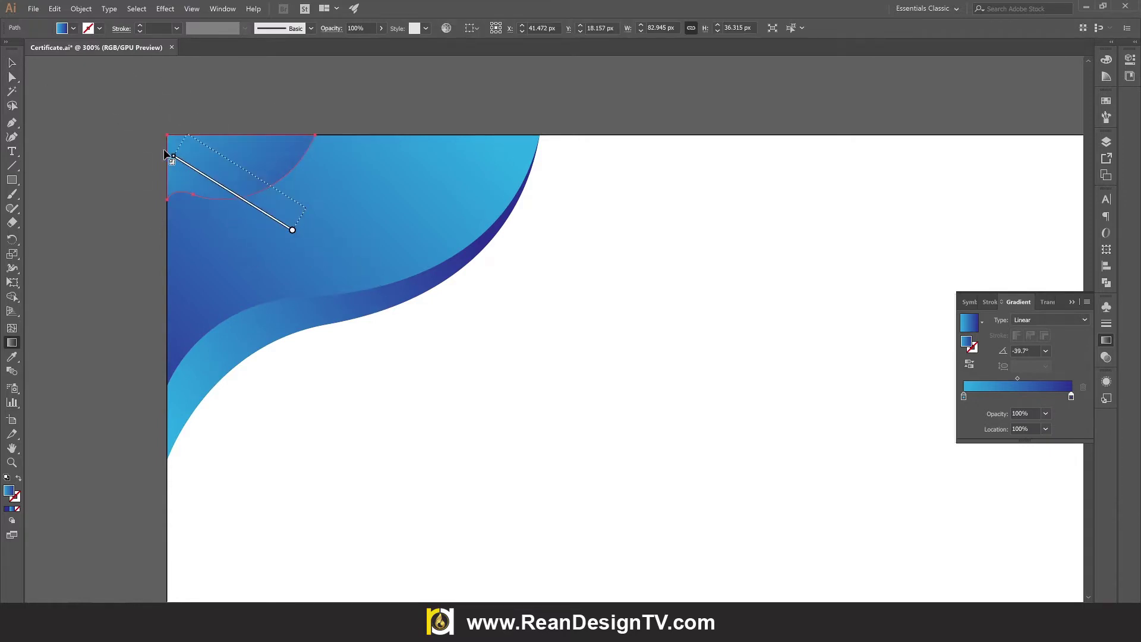
left_click_drag(165, 155, 163, 122)
left_click_drag(308, 208, 347, 228)
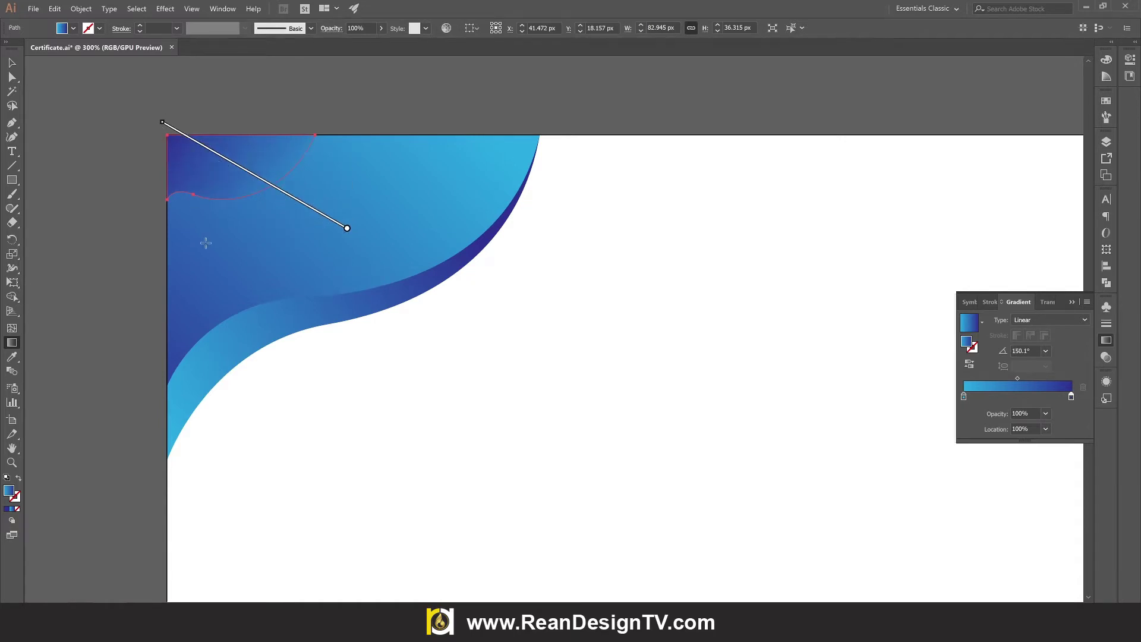
left_click_drag(179, 106, 268, 193)
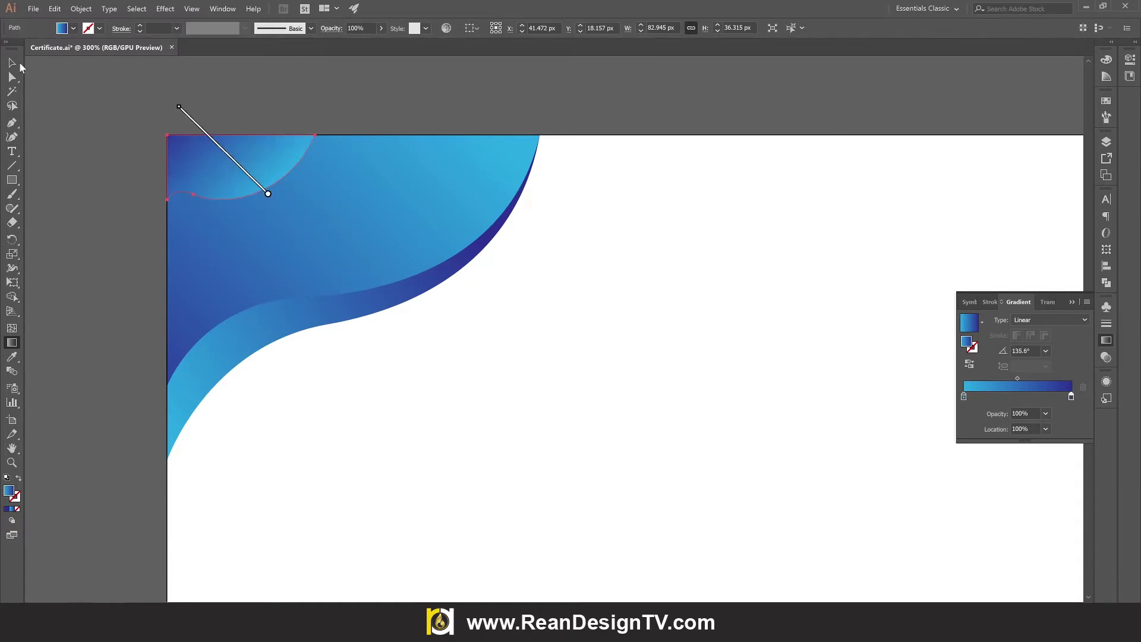
left_click(14, 63)
left_click(77, 104)
scroll(113, 152, "down", 4)
Adjust the view and collapse the Gradient panel out of the way
scroll(113, 152, "up", 1)
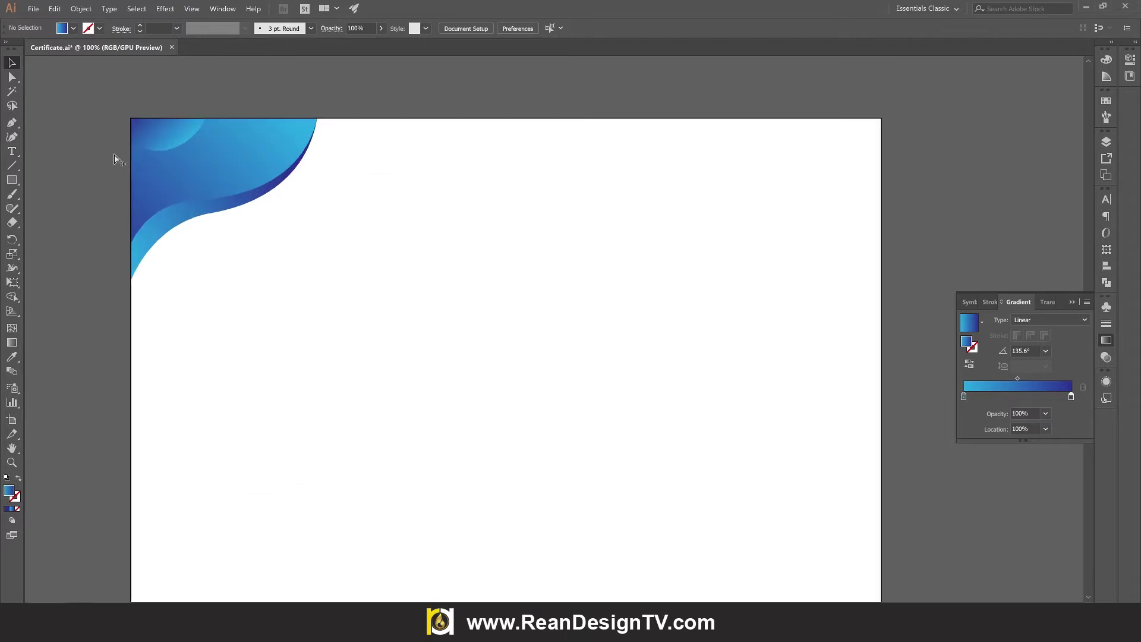
scroll(137, 214, "up", 2)
scroll(264, 333, "up", 1)
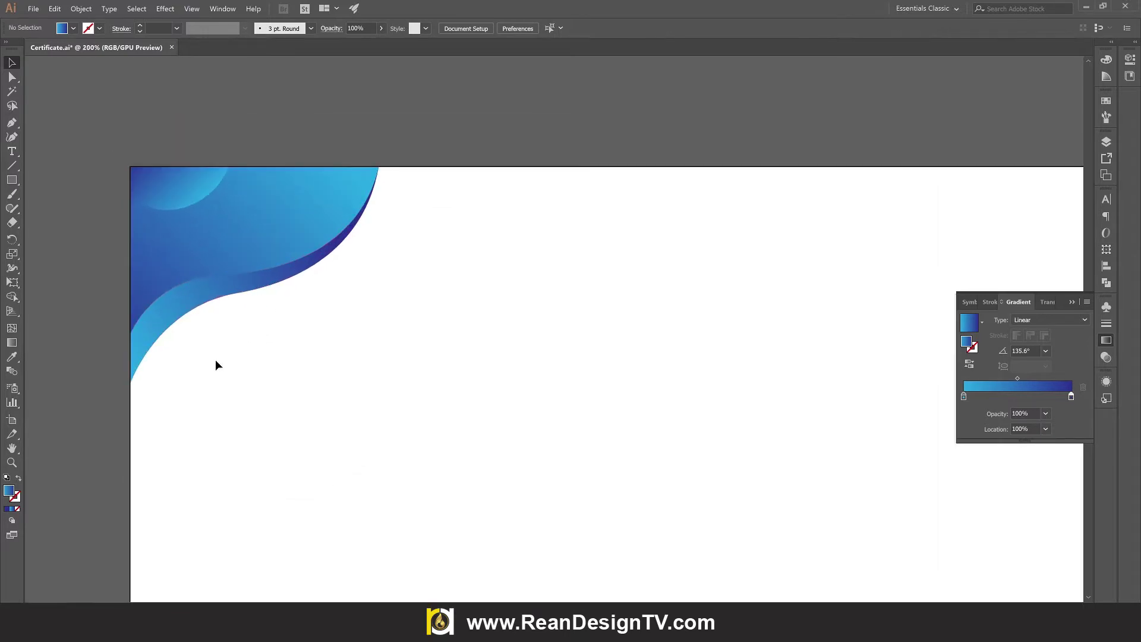
left_click(1070, 301)
scroll(391, 302, "down", 2)
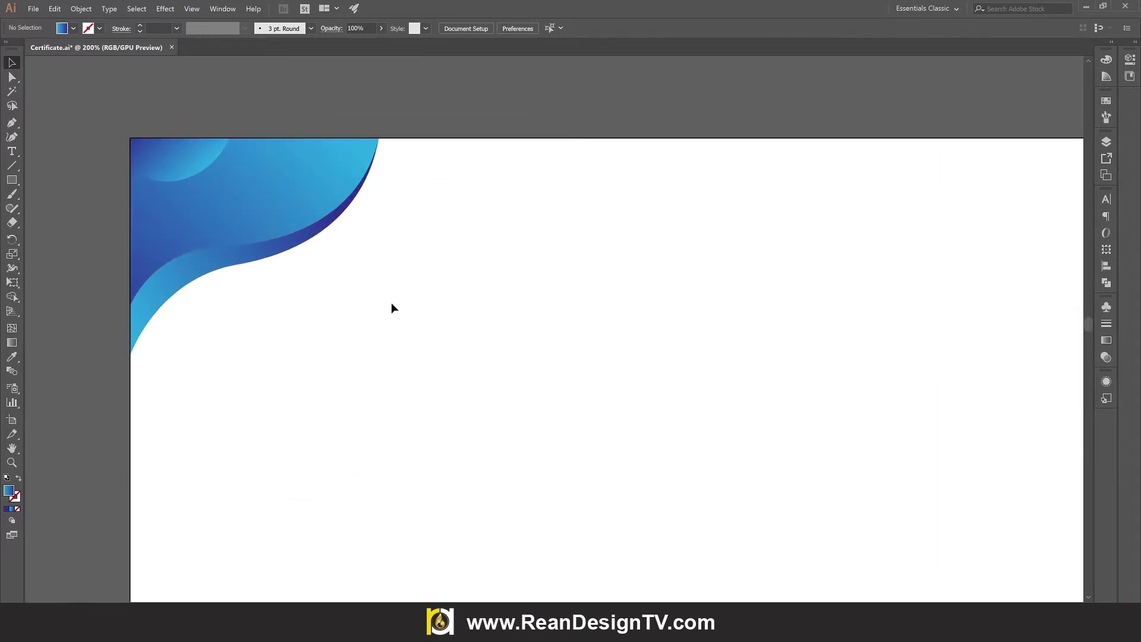
Draw a closed curved sliver from the left edge up to the wave's underside and back down
left_click(12, 123)
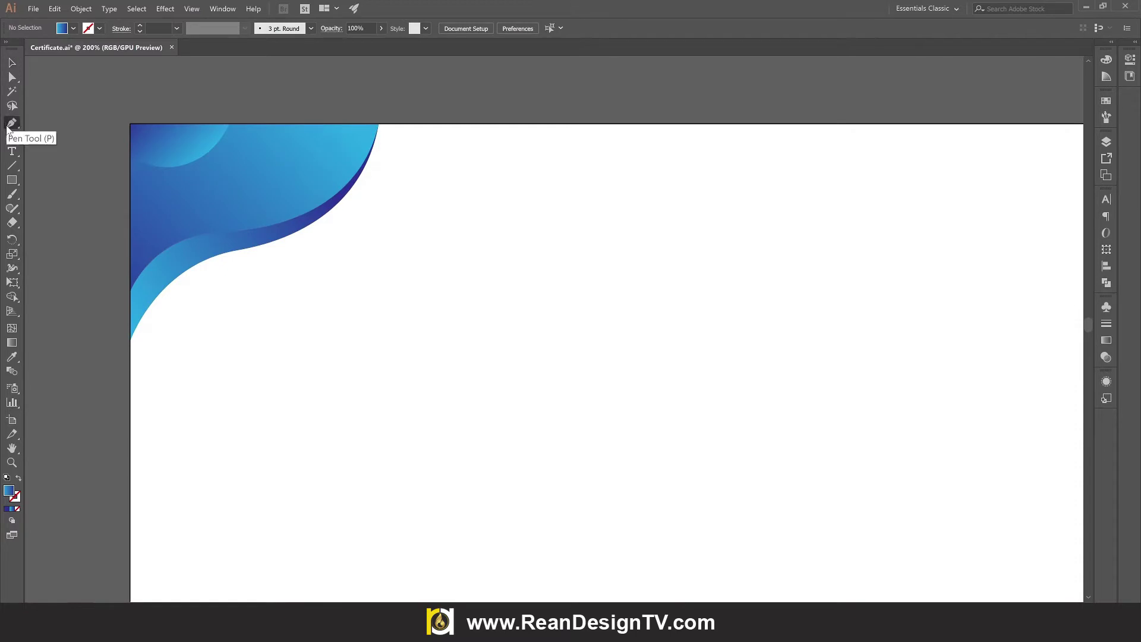
left_click(131, 428)
mouse_move(254, 239)
left_mouse_down()
mouse_move(308, 215)
mouse_move(330, 224)
mouse_move(328, 209)
left_mouse_up()
left_click(254, 239)
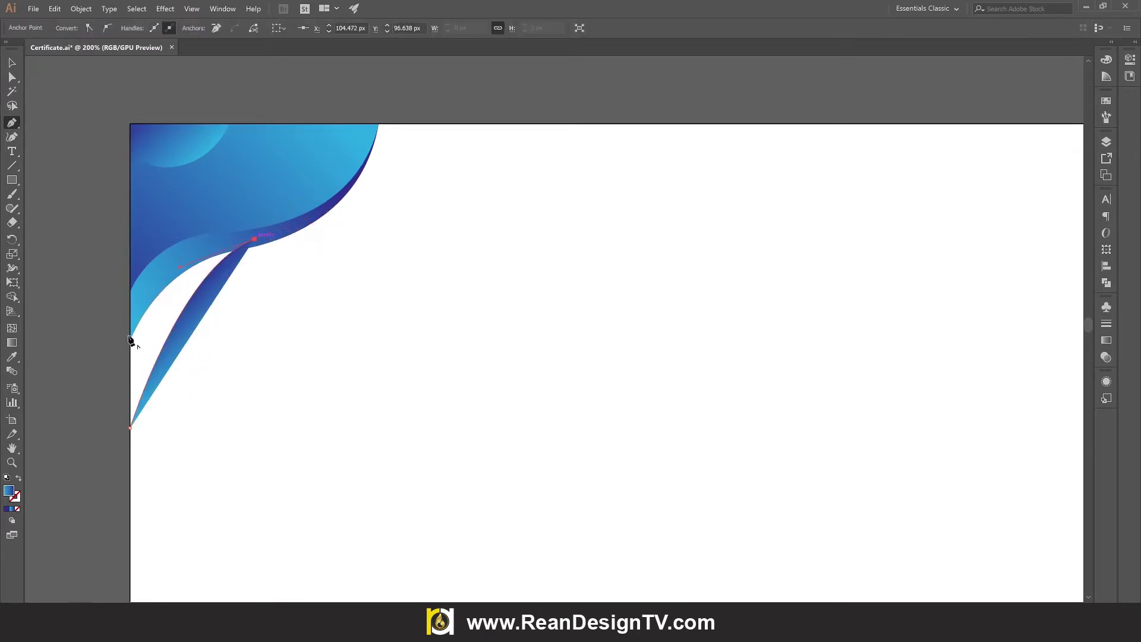
left_click_drag(131, 324, 109, 414)
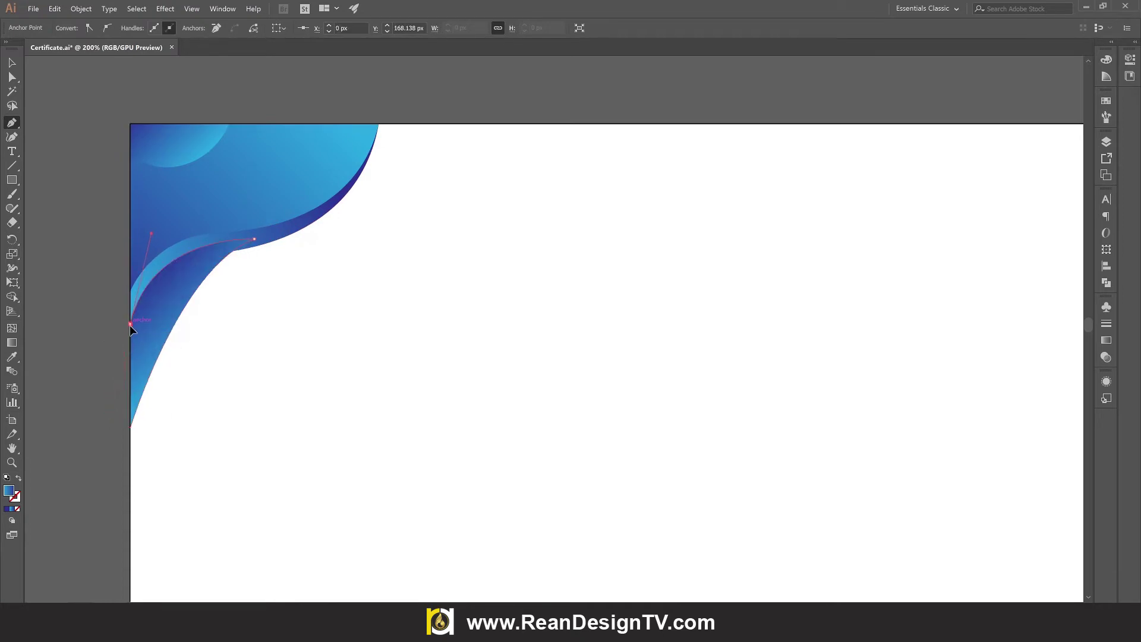
left_click(130, 324)
left_click(130, 428)
left_click(12, 63)
left_click(262, 331)
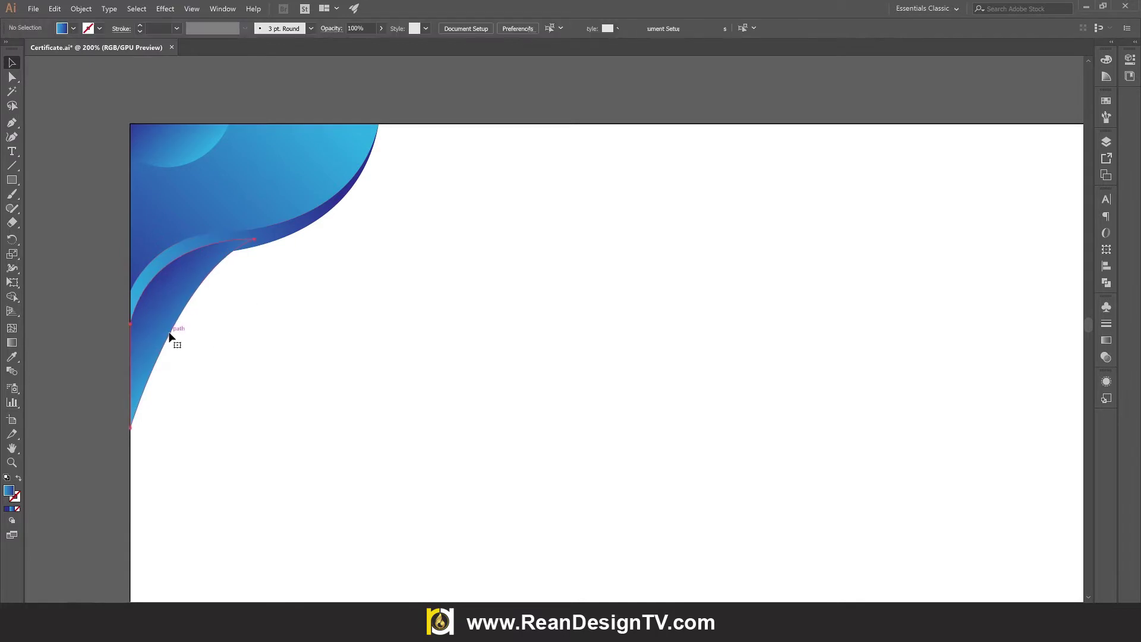
Send the left-edge sliver behind the blue waves and start recolouring its gradient's left stop
right_click(170, 337)
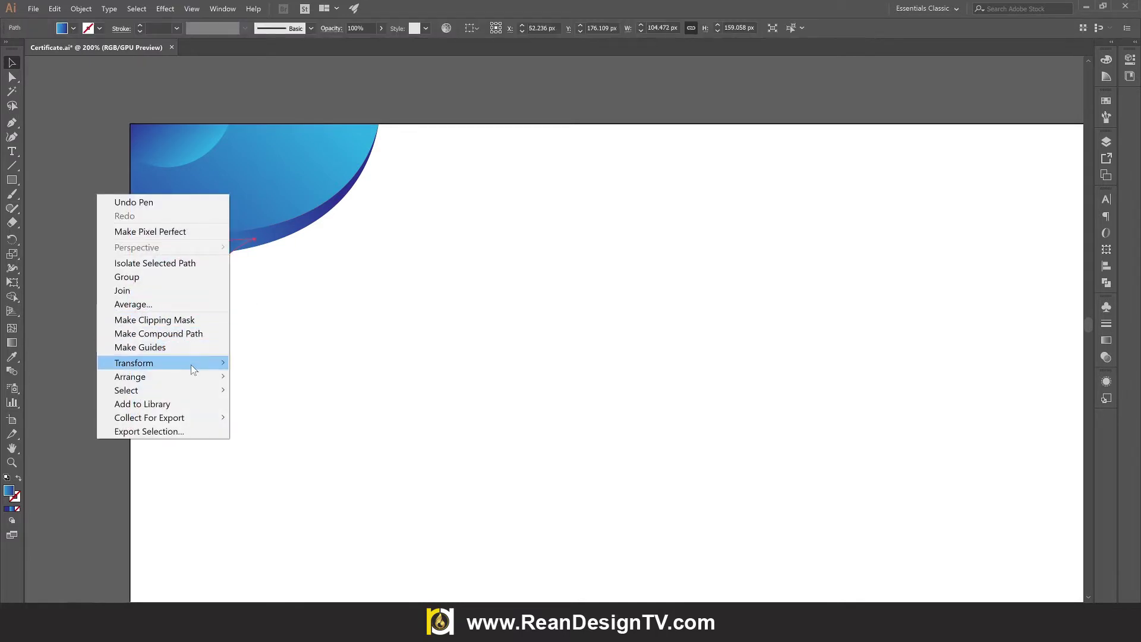
left_click(290, 417)
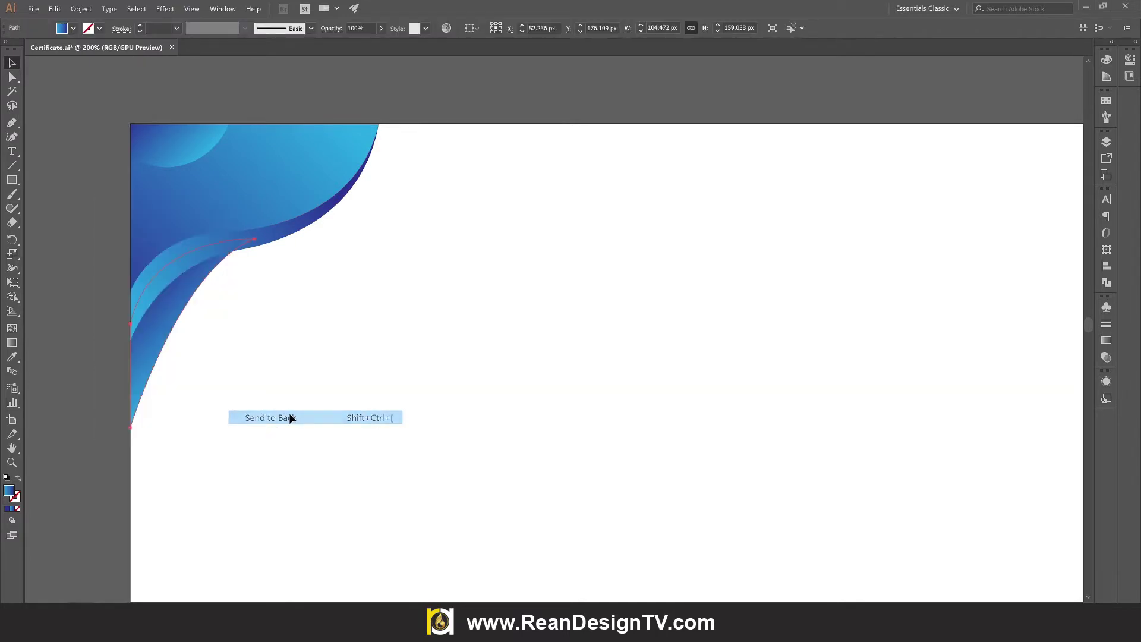
left_click(219, 383)
left_click(166, 337)
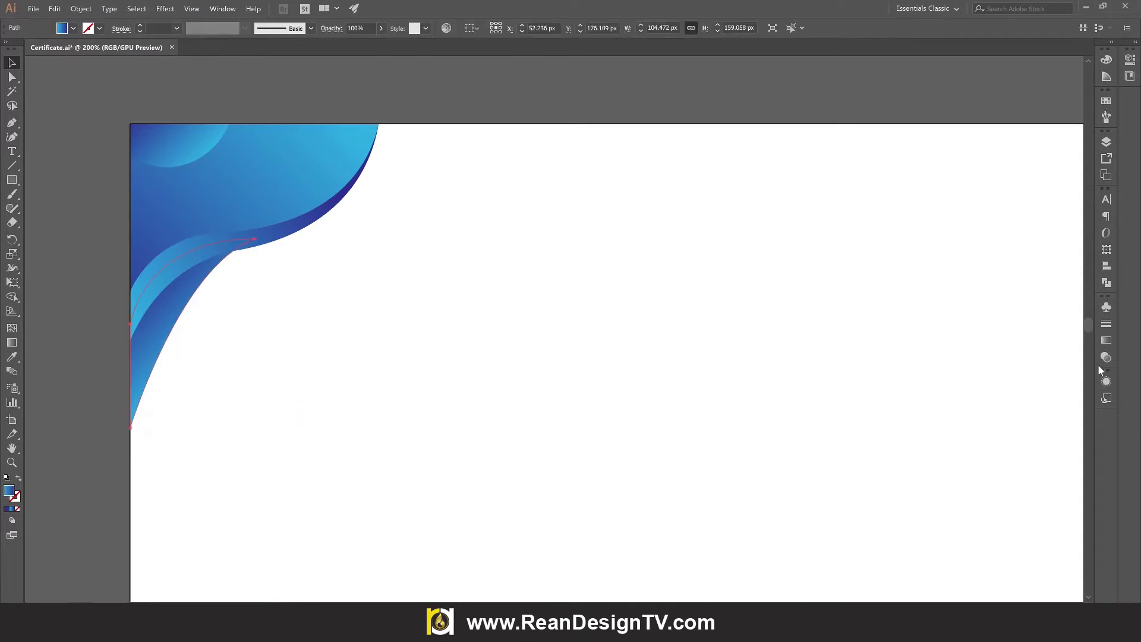
left_click(1106, 340)
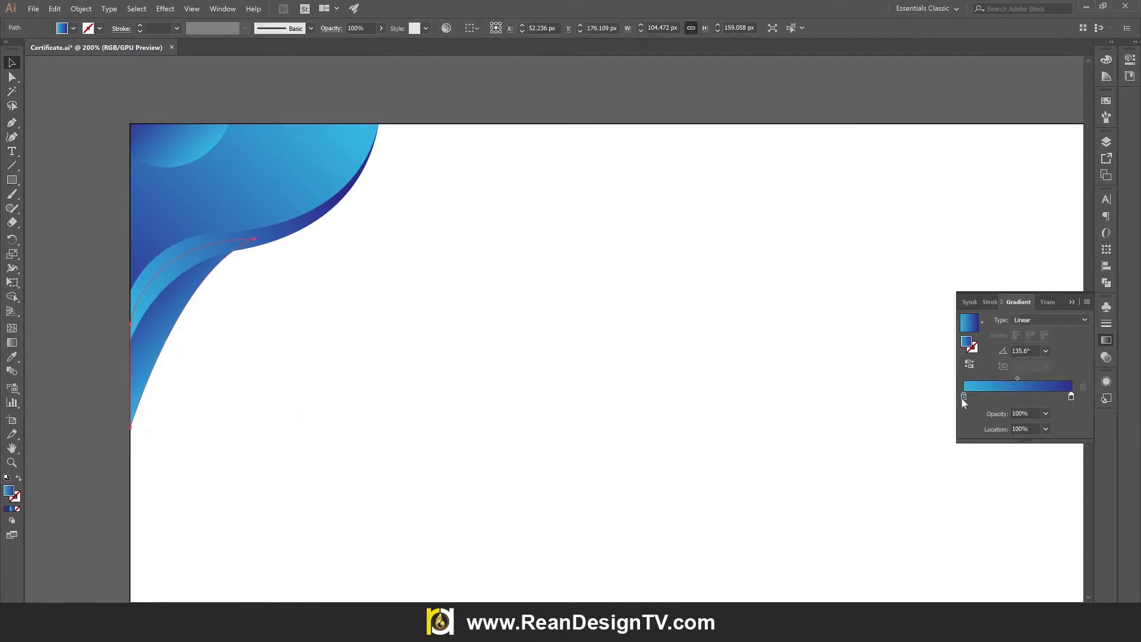
double_click(963, 397)
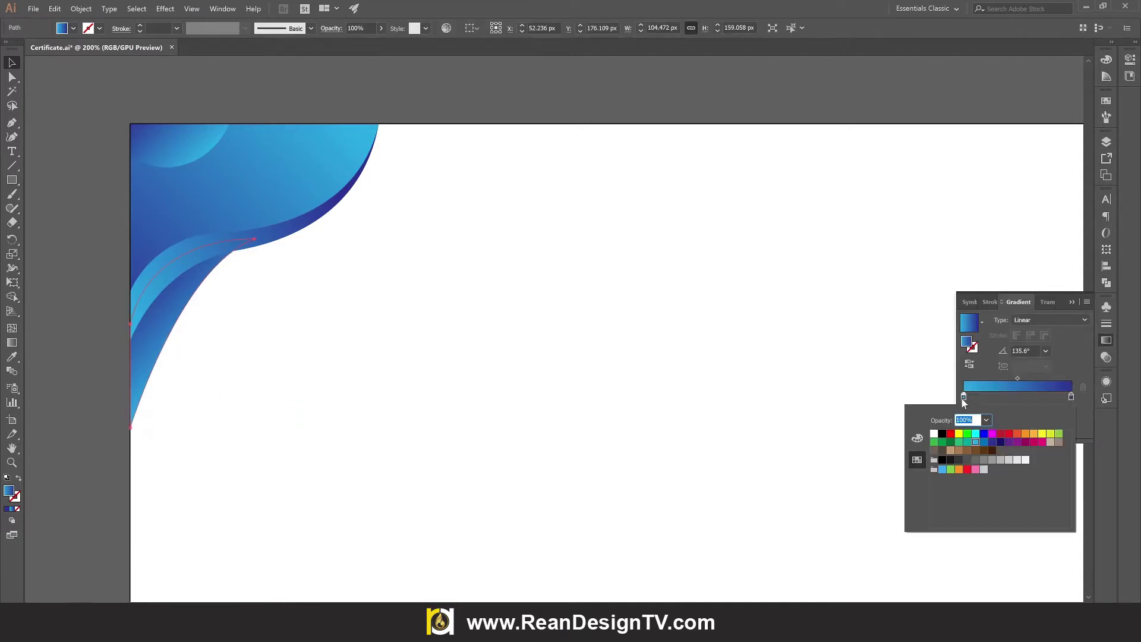
Set the lower wave's gradient stops to yellow and orange
left_click(1035, 433)
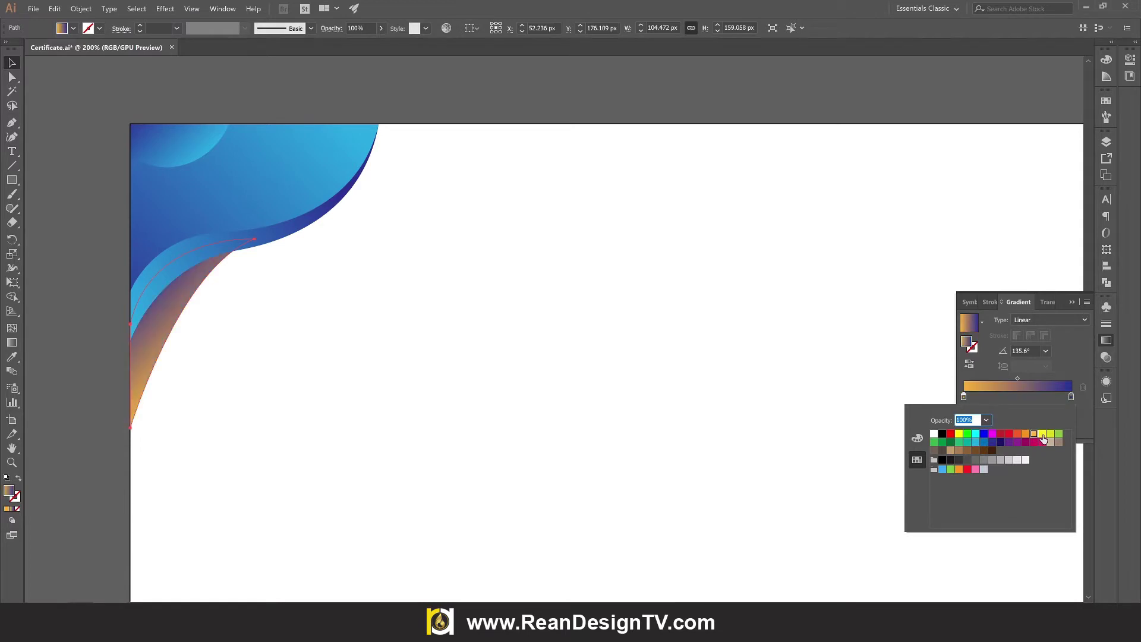
double_click(1071, 396)
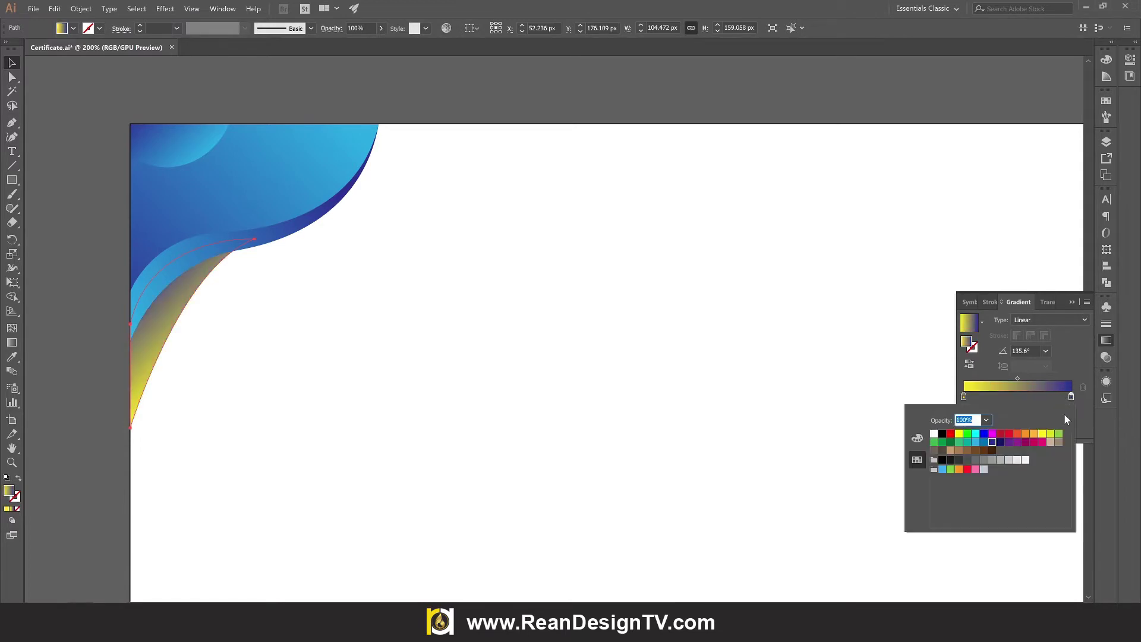
left_click(1026, 435)
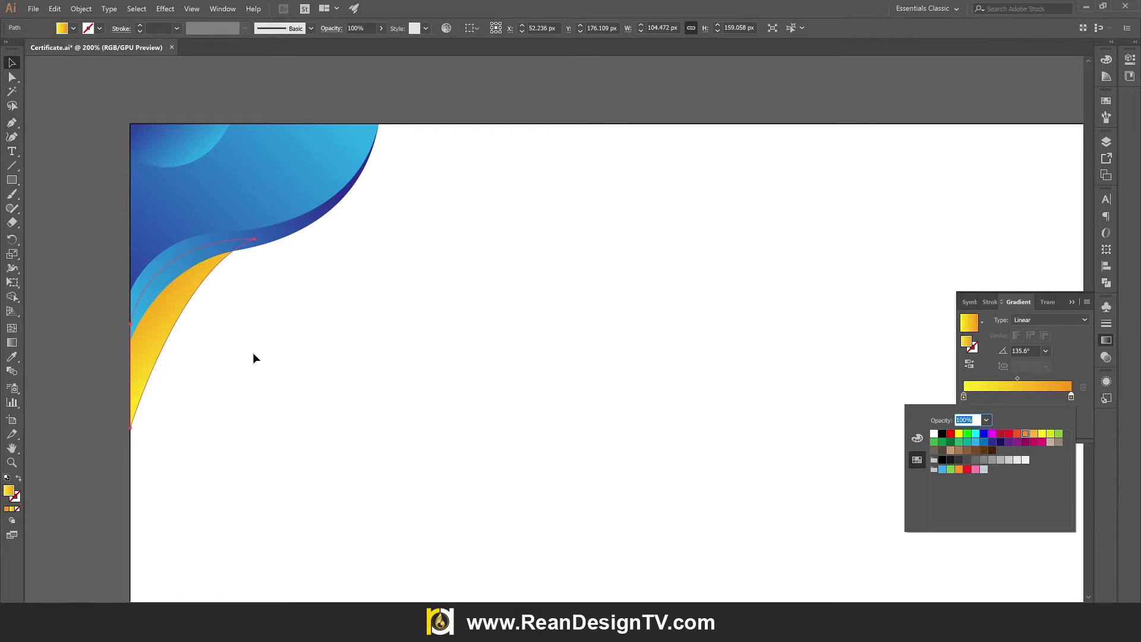
left_click(178, 365)
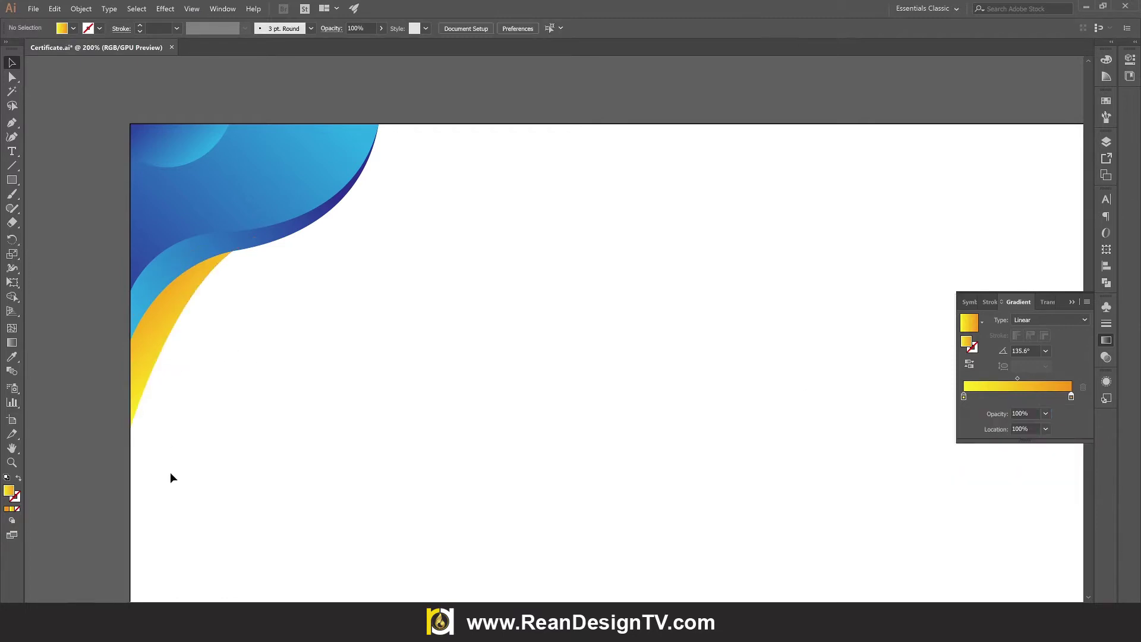
Angle the yellow-to-orange gradient upward across the sliver at about 96.5°
left_click(151, 351)
key("g")
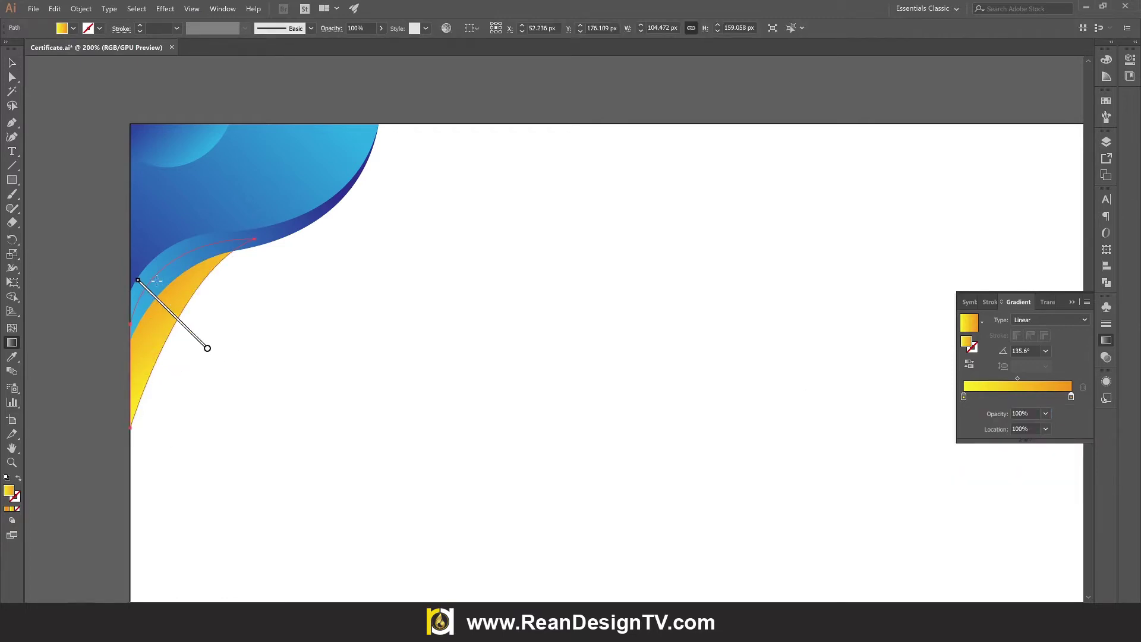
left_click_drag(195, 353, 183, 251)
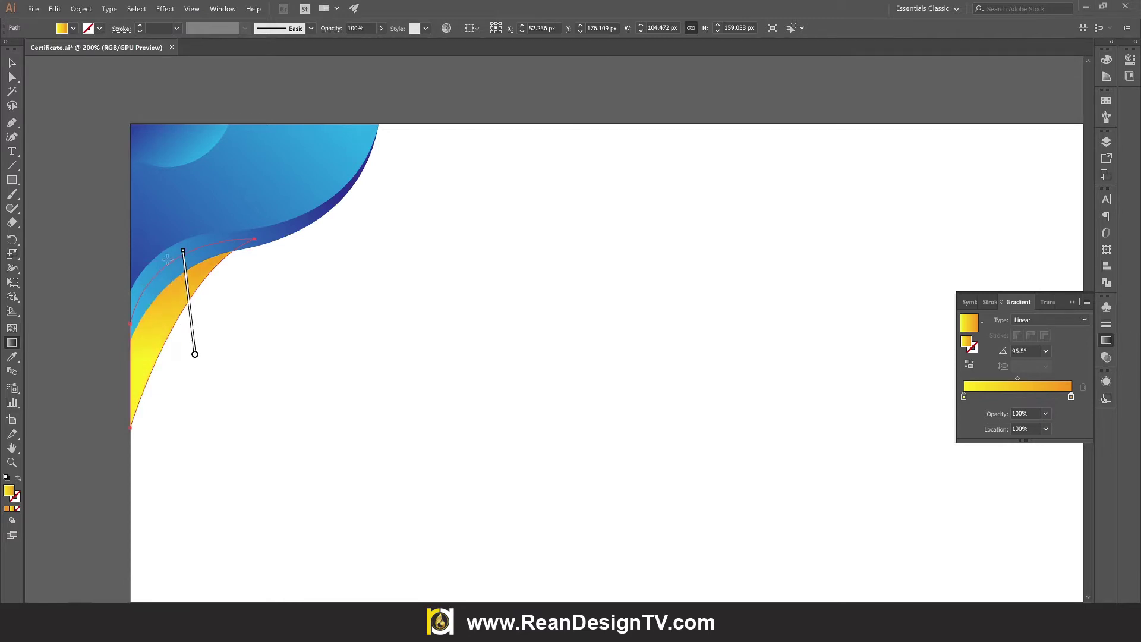
left_click(12, 59)
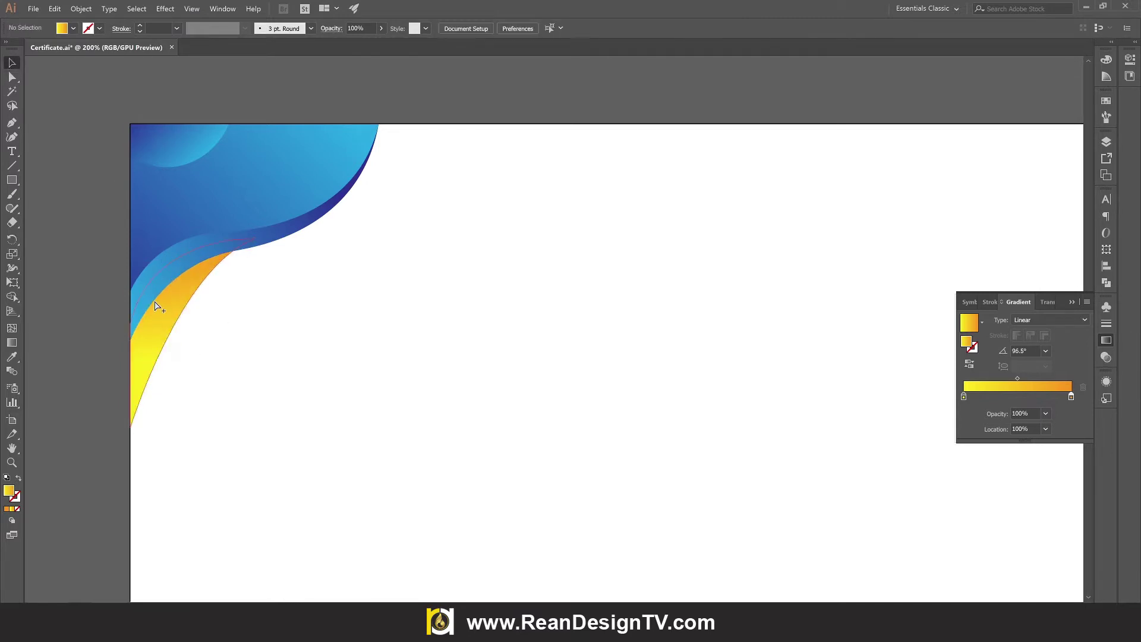
scroll(155, 303, "up", 1)
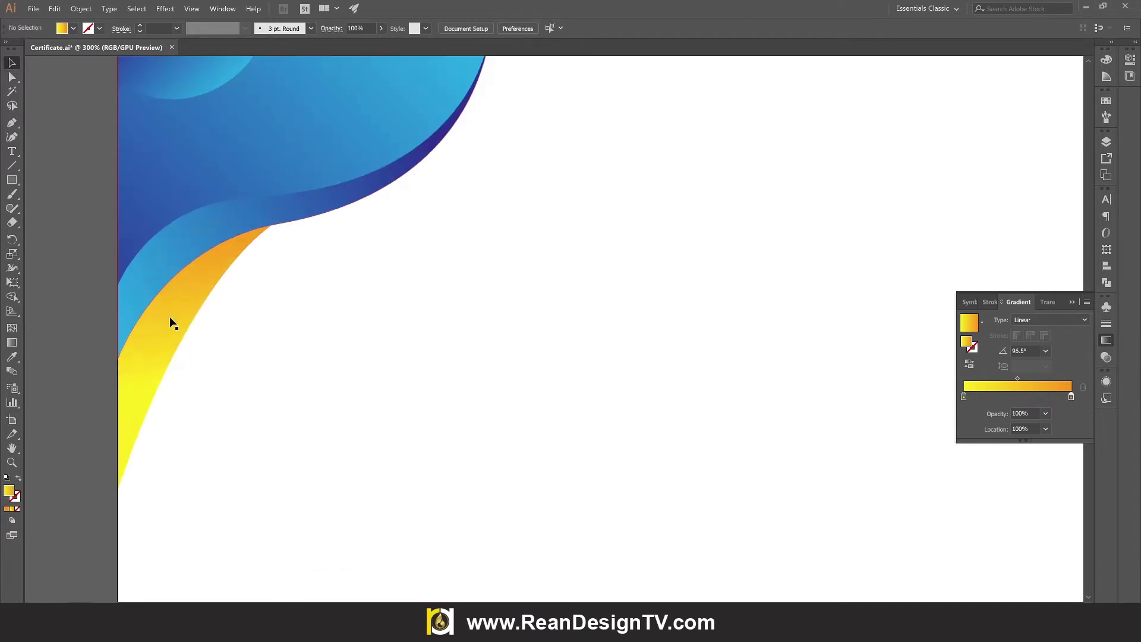
Copy the yellow-orange wave and paste it in place
left_click(54, 8)
left_click(99, 66)
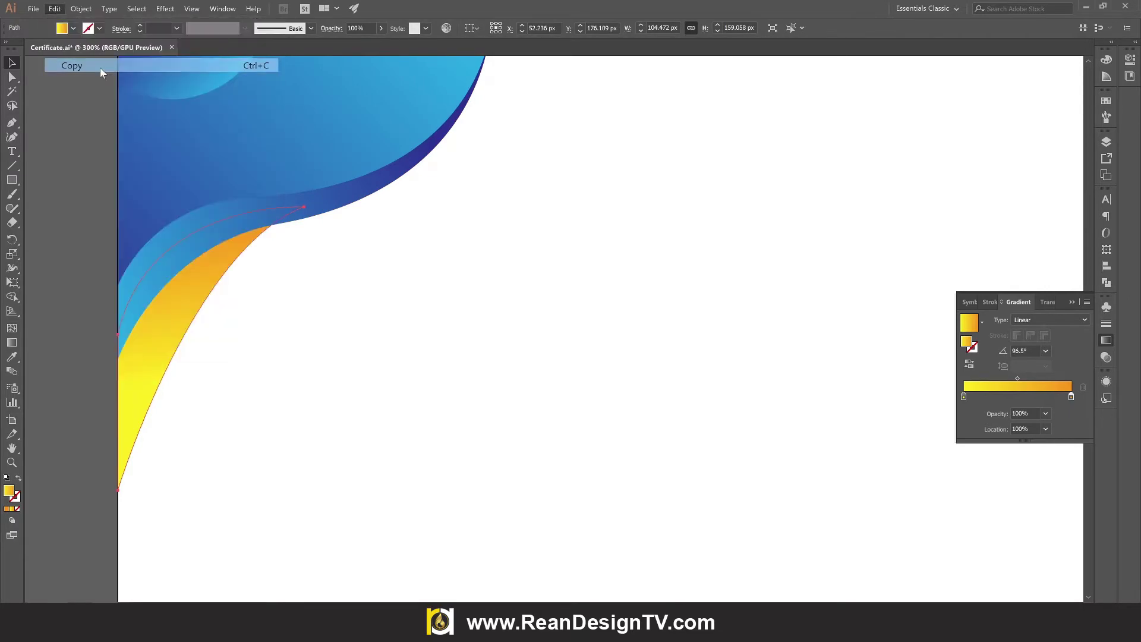
left_click(59, 10)
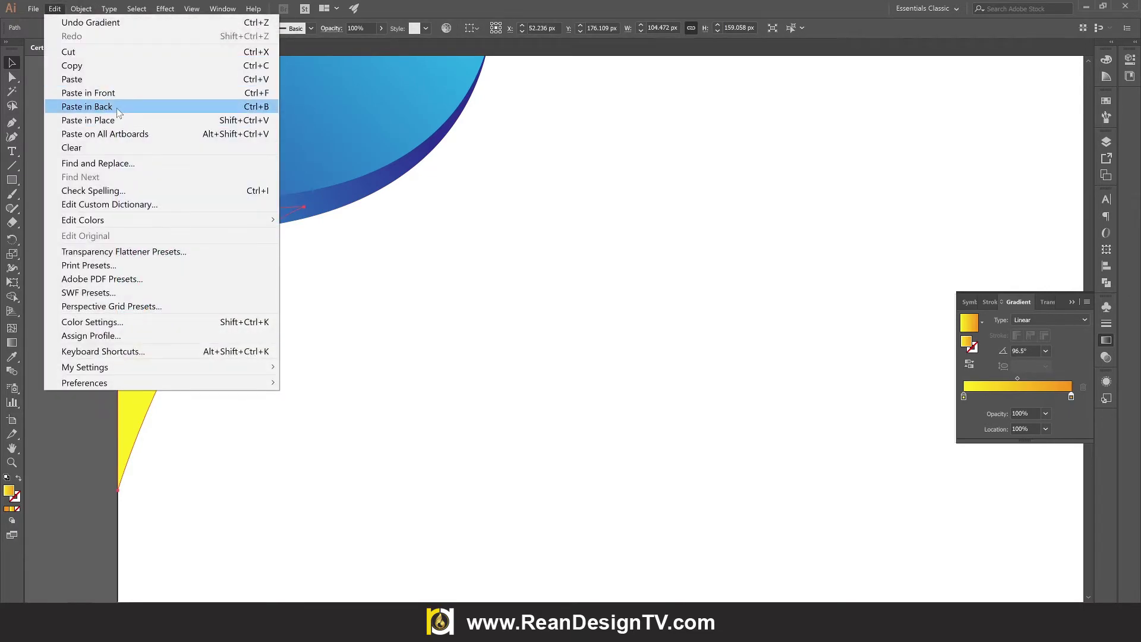
left_click(119, 120)
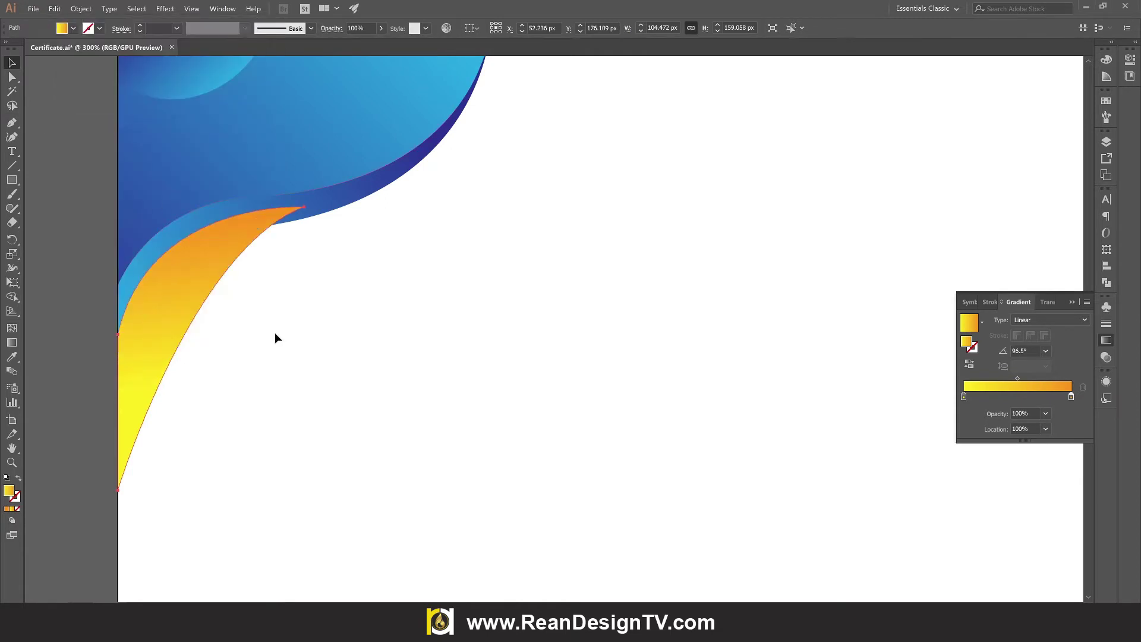
Send the pasted wave copy behind the blue corner shape
left_click(146, 438)
left_click_drag(282, 445, 282, 445)
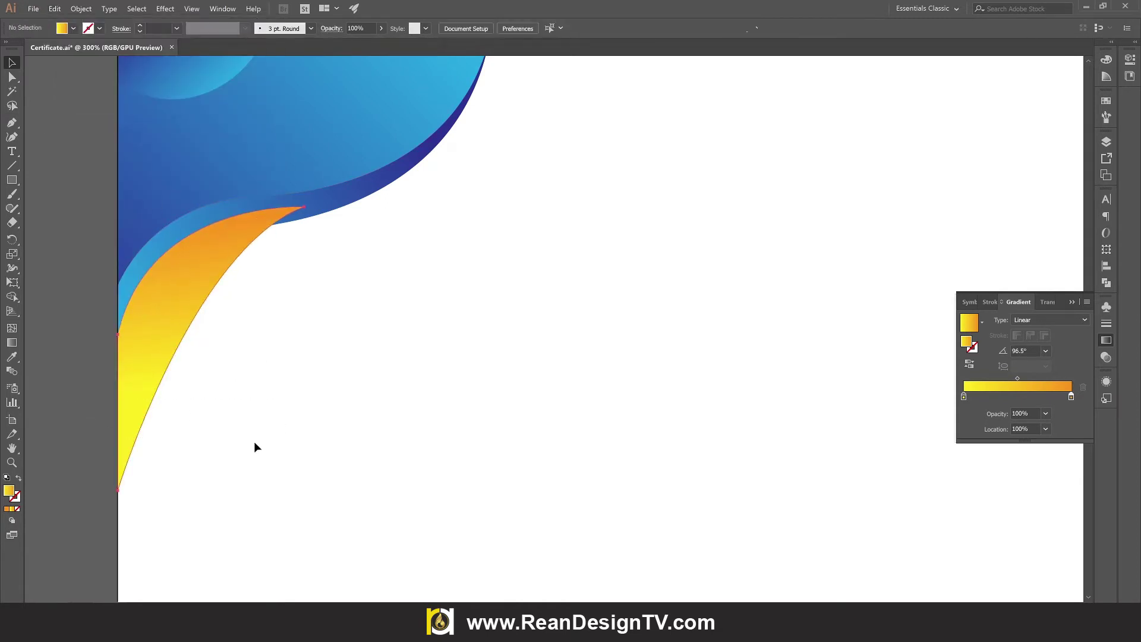
right_click(120, 390)
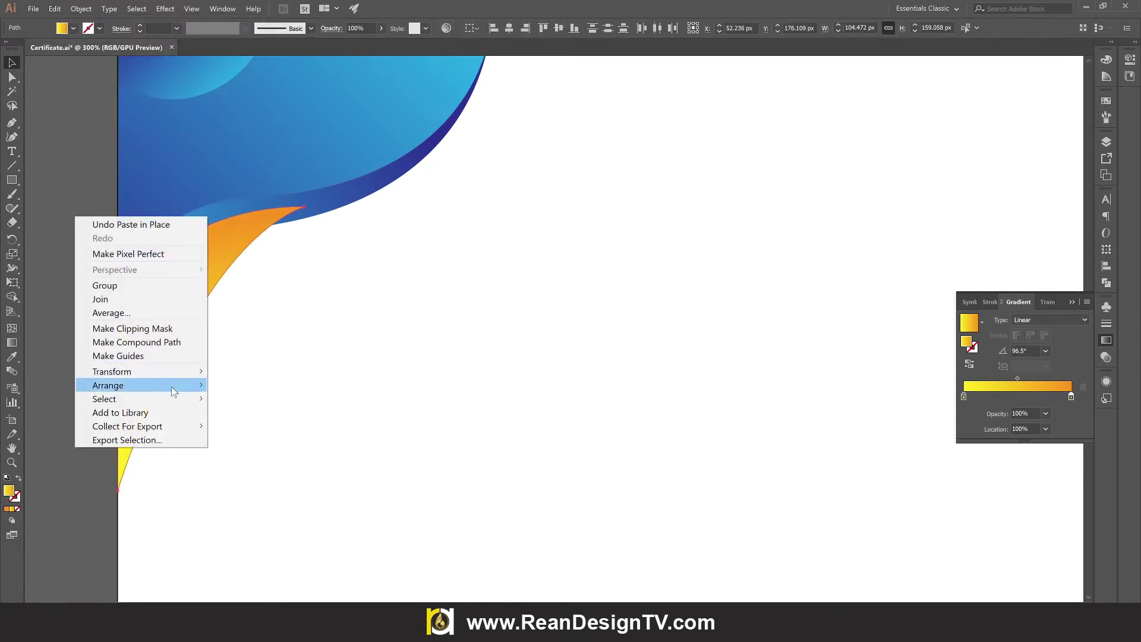
mouse_move(109, 385)
left_click(257, 427)
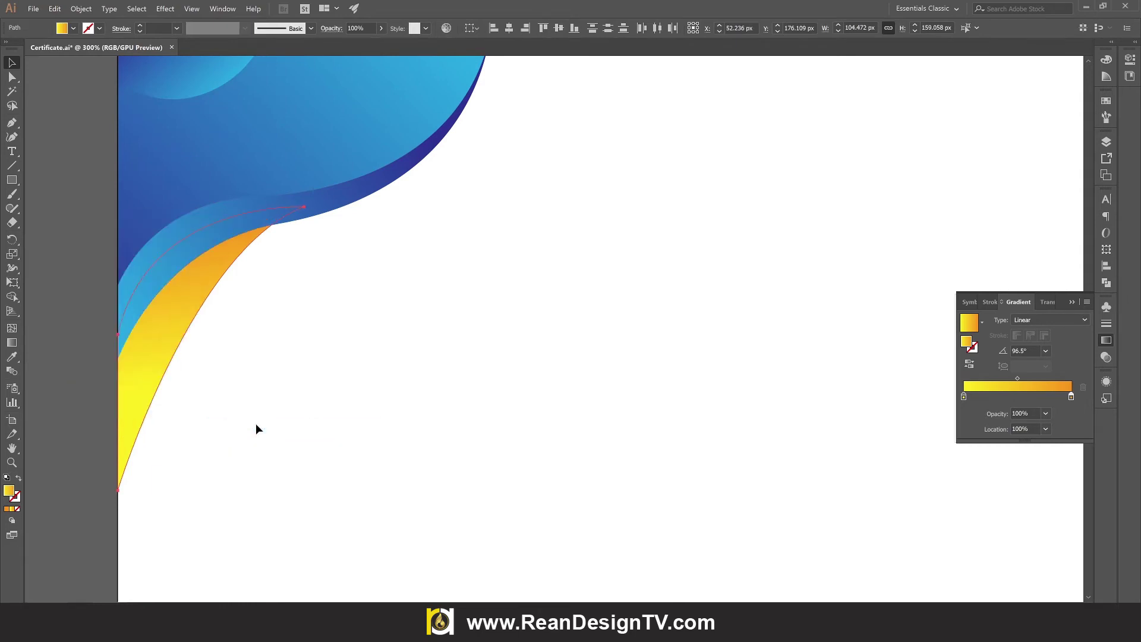
Free-distort the duplicate wave into a shorter, narrower band of about 89.95 × 107.451 px
left_click(12, 282)
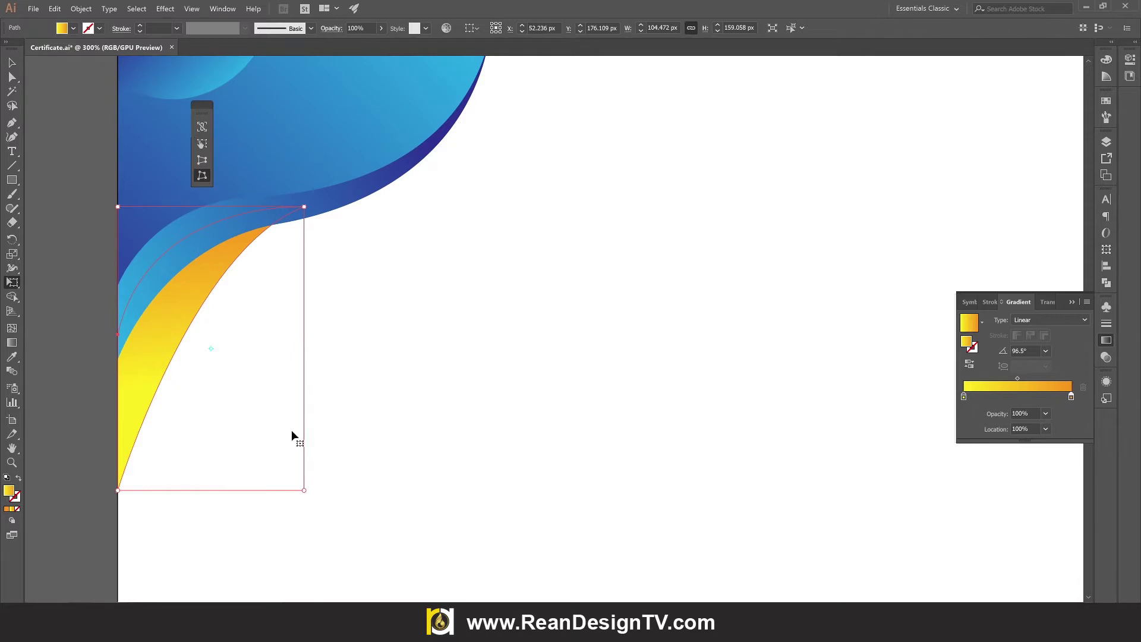
mouse_move(305, 492)
left_mouse_down()
mouse_move(248, 514)
mouse_move(304, 491)
left_mouse_up()
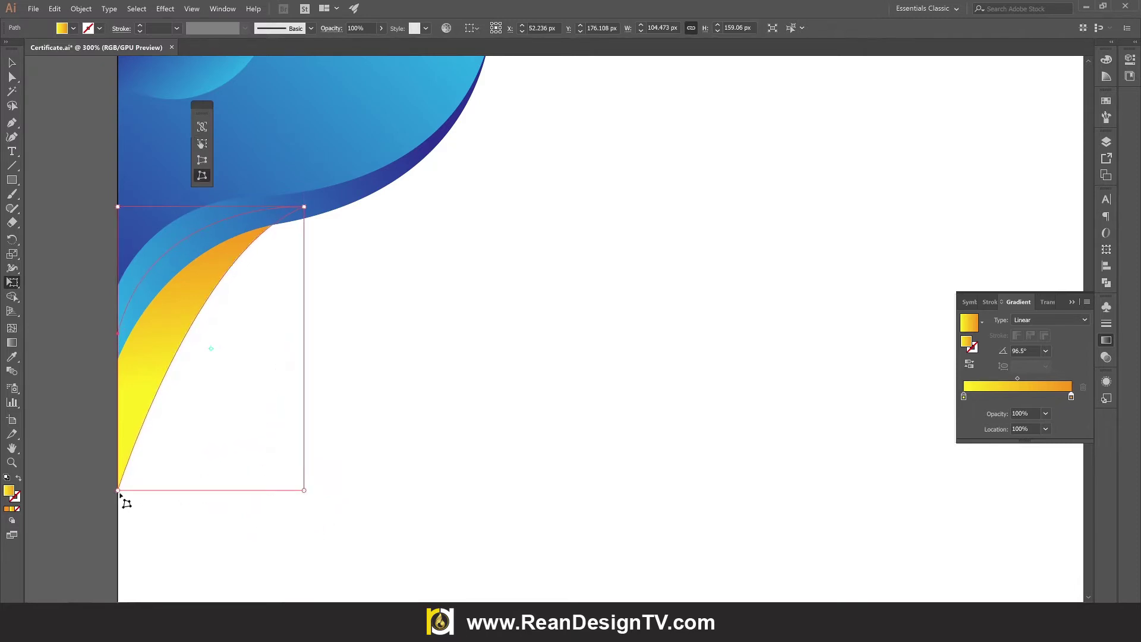
left_click_drag(119, 492, 118, 405)
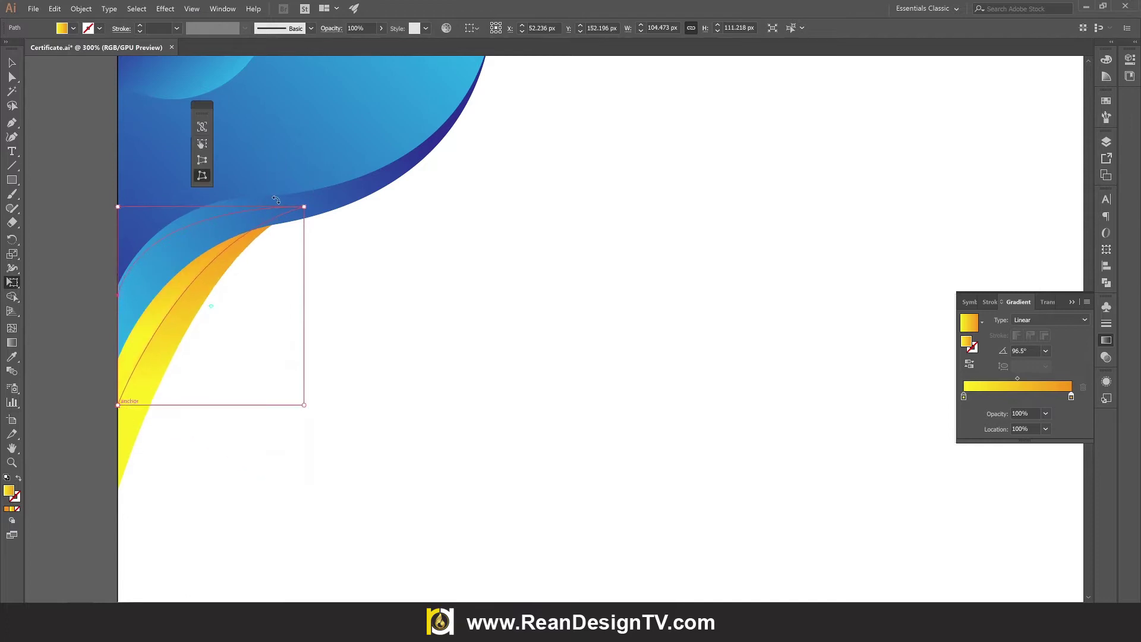
left_click_drag(304, 207, 278, 221)
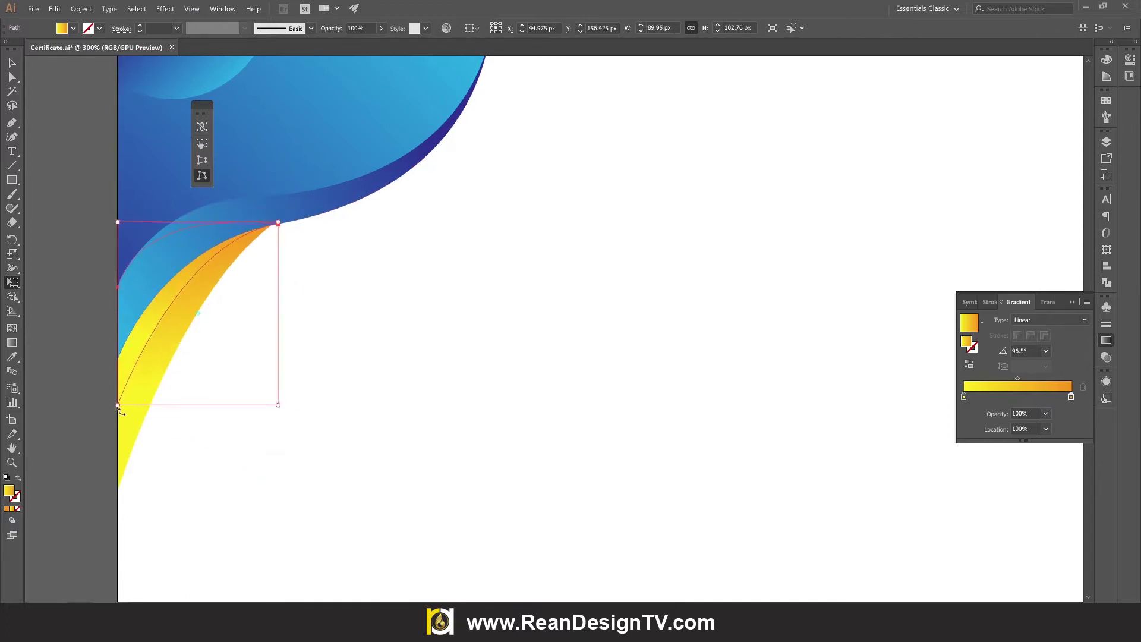
left_click_drag(119, 406, 118, 413)
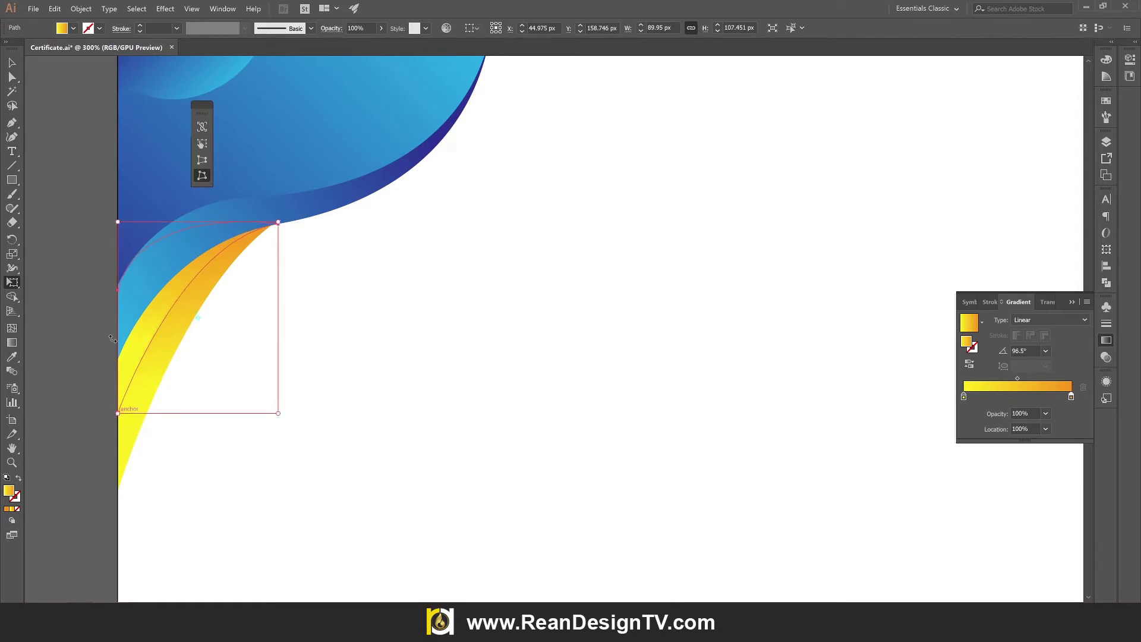
Redraw the copy's yellow-orange gradient to run downward at about -103.3°
key("g")
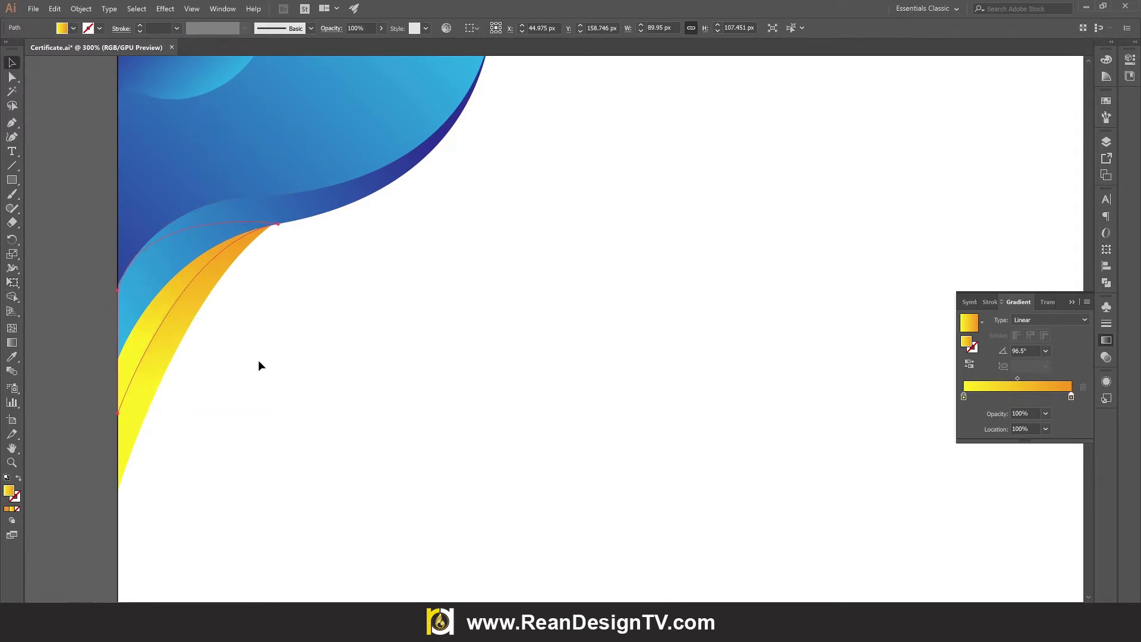
left_click_drag(184, 412, 270, 254)
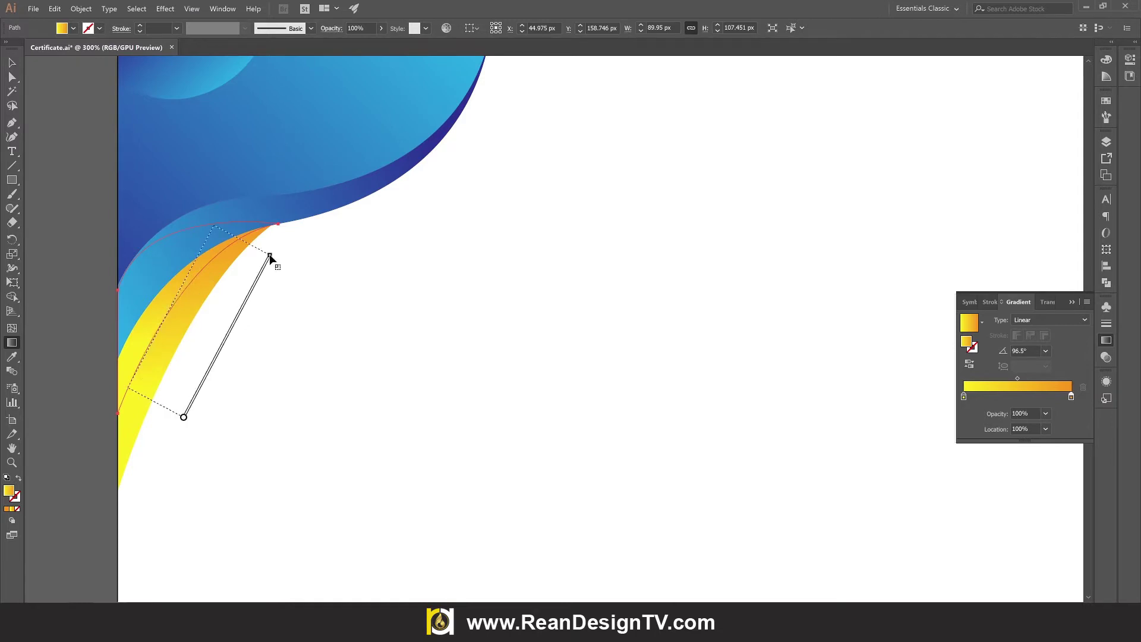
left_click_drag(128, 388, 214, 226)
left_click_drag(196, 278, 202, 404)
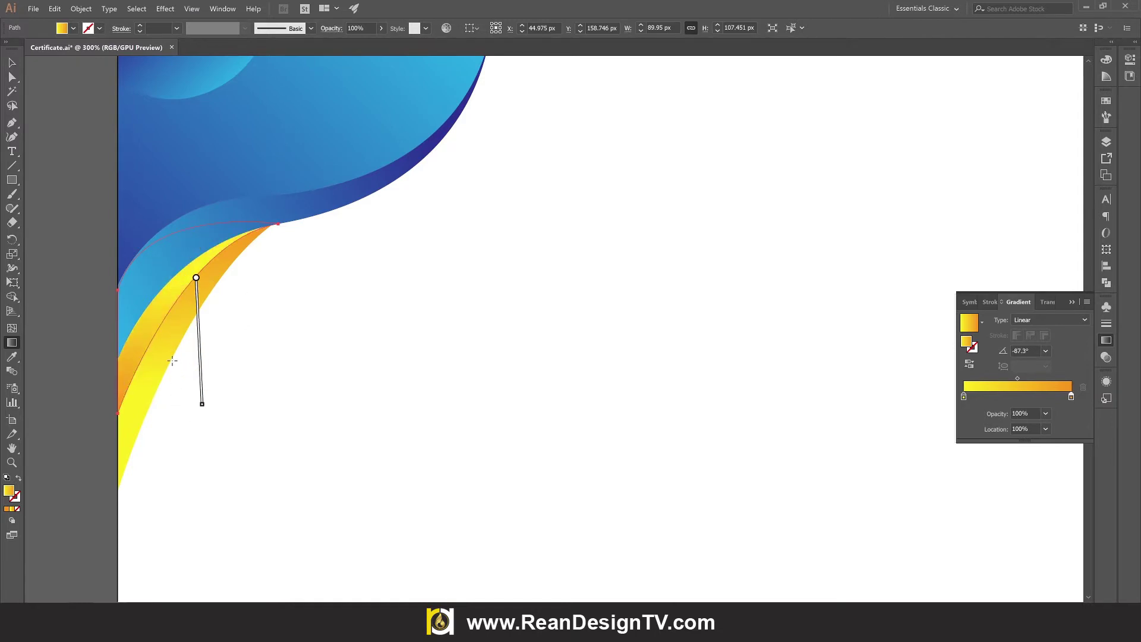
left_click_drag(220, 168, 136, 520)
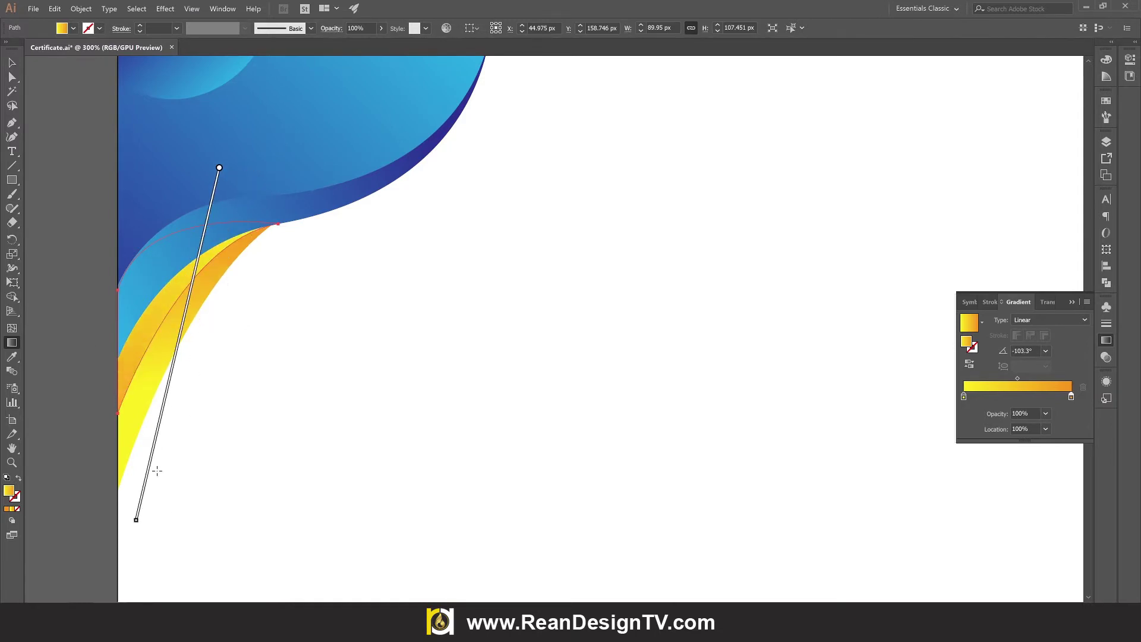
left_click(11, 62)
left_click(339, 308)
Select the original yellow wave together with the blue corner shape
scroll(340, 312, "down", 2)
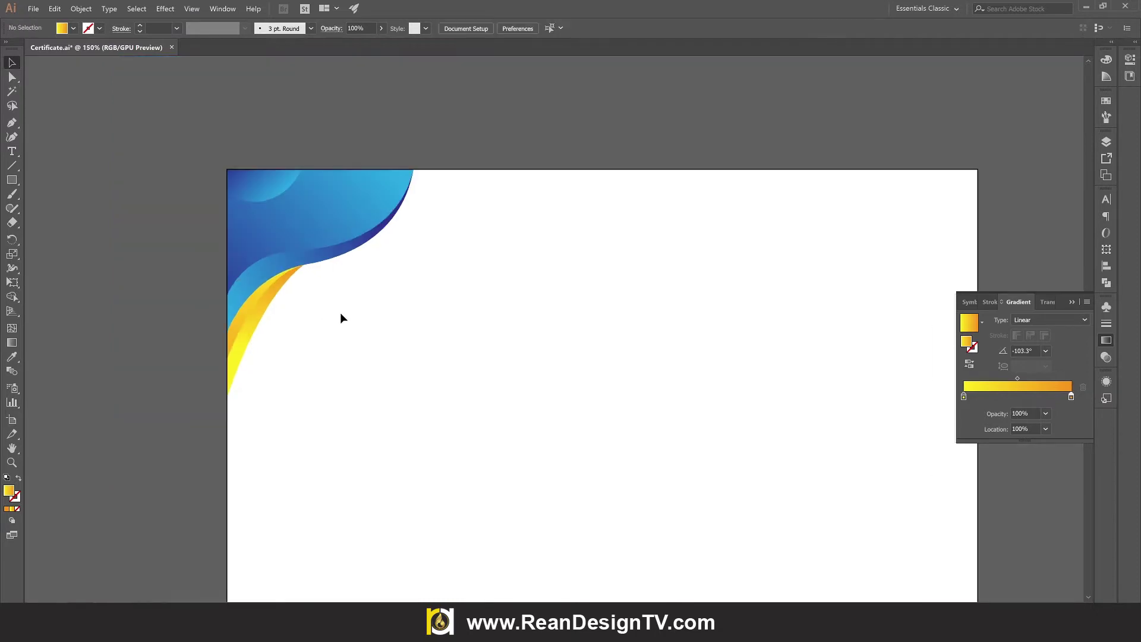
scroll(341, 319, "down", 2)
left_click_drag(177, 105, 423, 505)
right_click(308, 183)
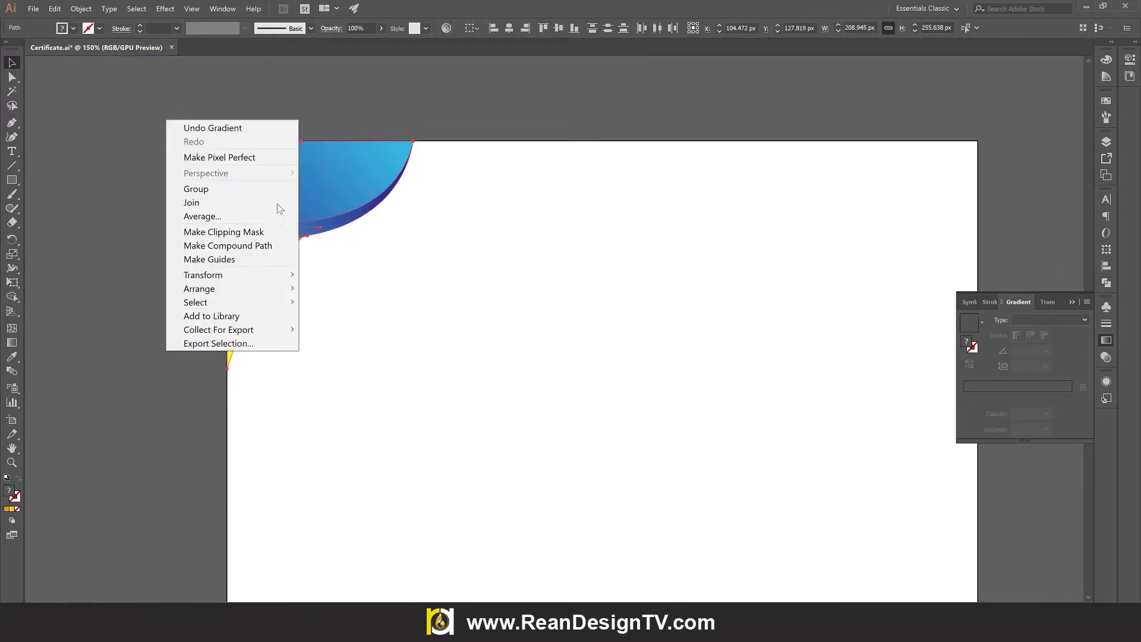
key("Escape")
left_click(420, 373)
scroll(282, 265, "up", 2)
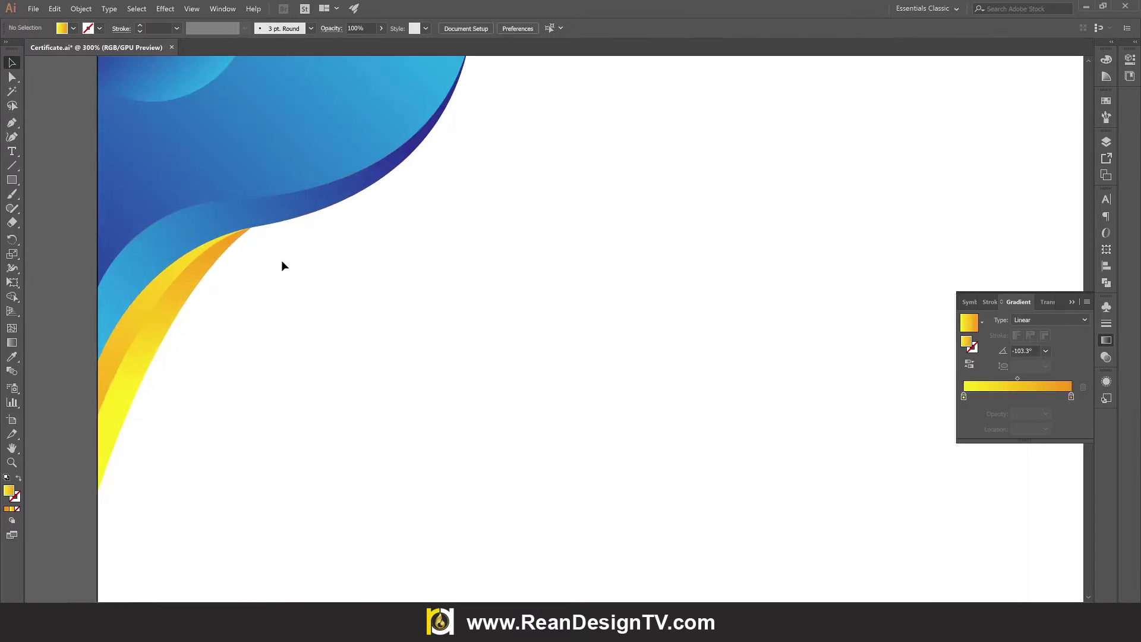
left_click(222, 261)
scroll(217, 257, "up", 1)
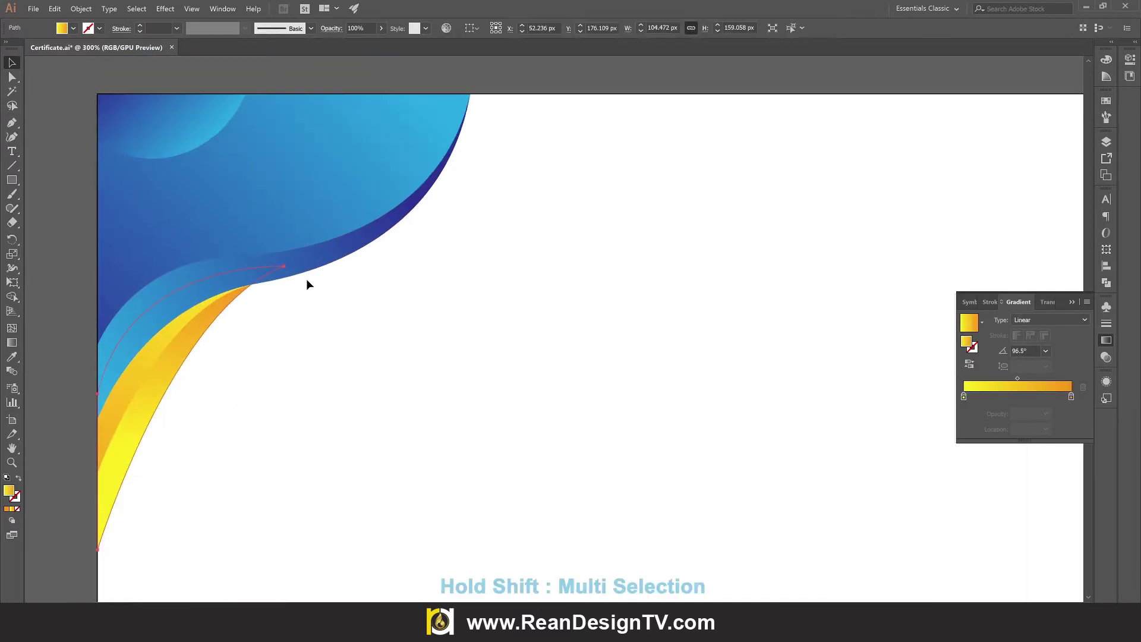
left_click(352, 254, "shift")
scroll(349, 256, "down", 1)
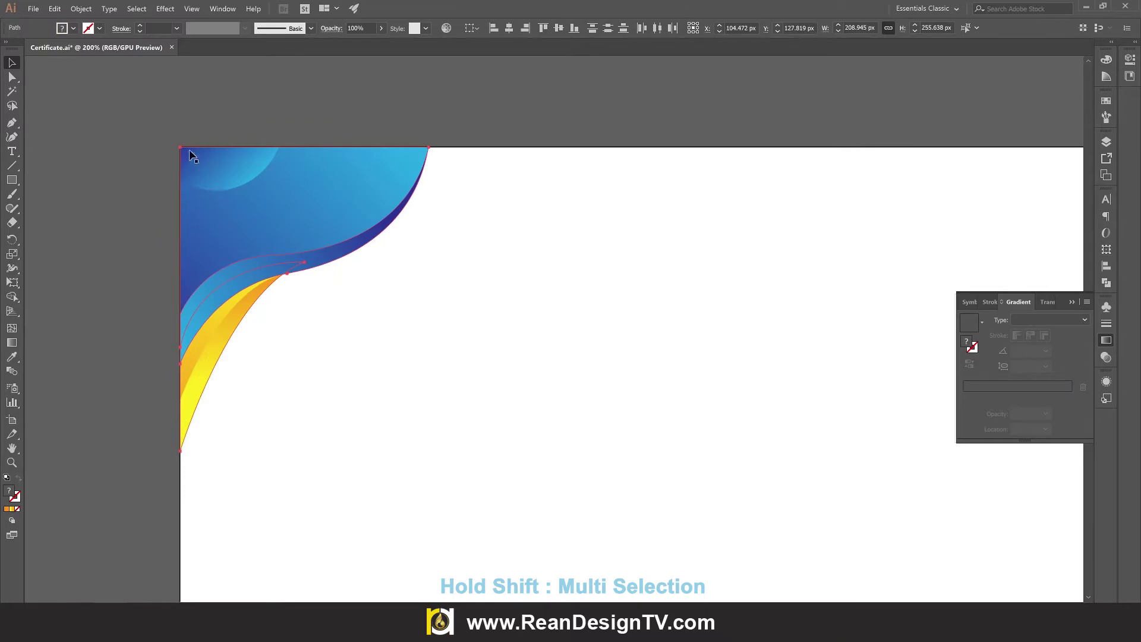
Copy both shapes, paste them in place, and show the Pathfinder panel
left_click(55, 9)
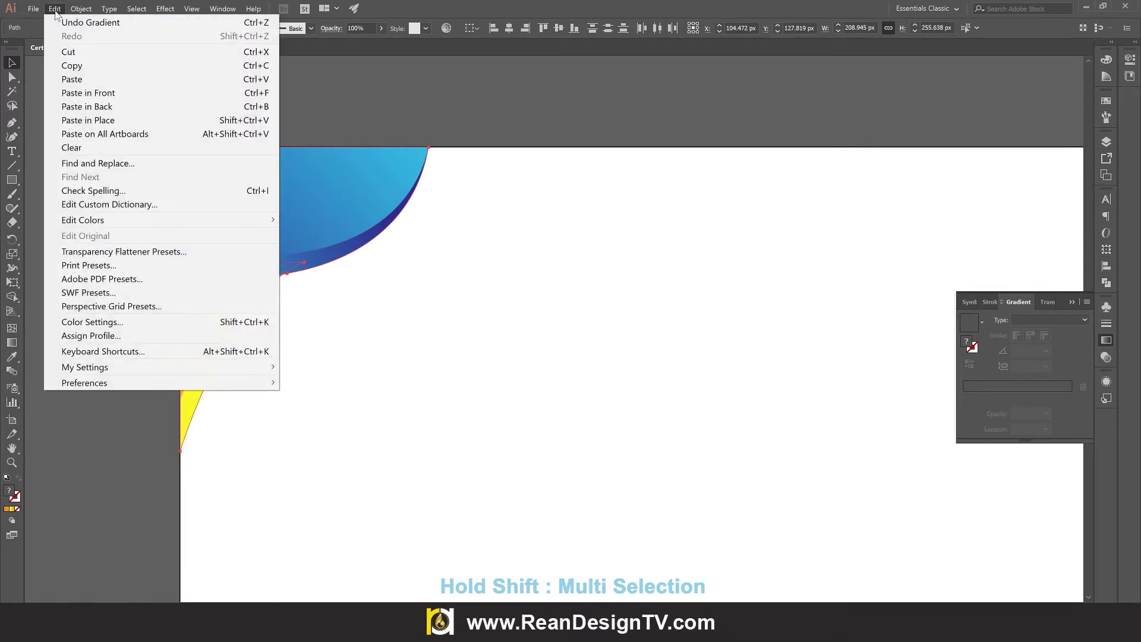
left_click(82, 68)
left_click(55, 9)
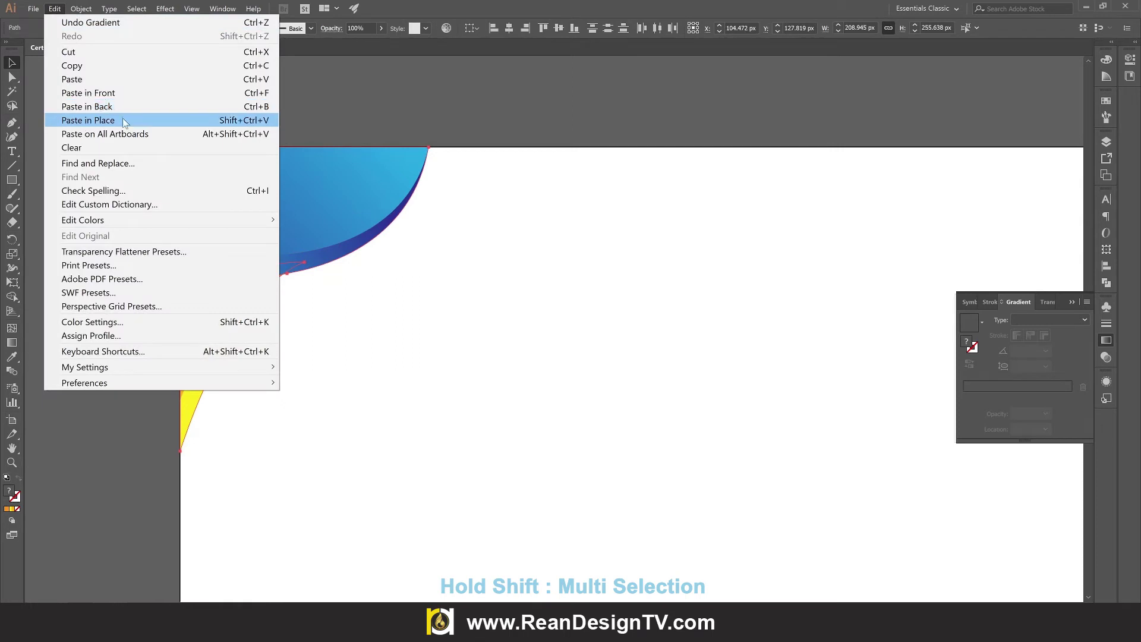
left_click(122, 118)
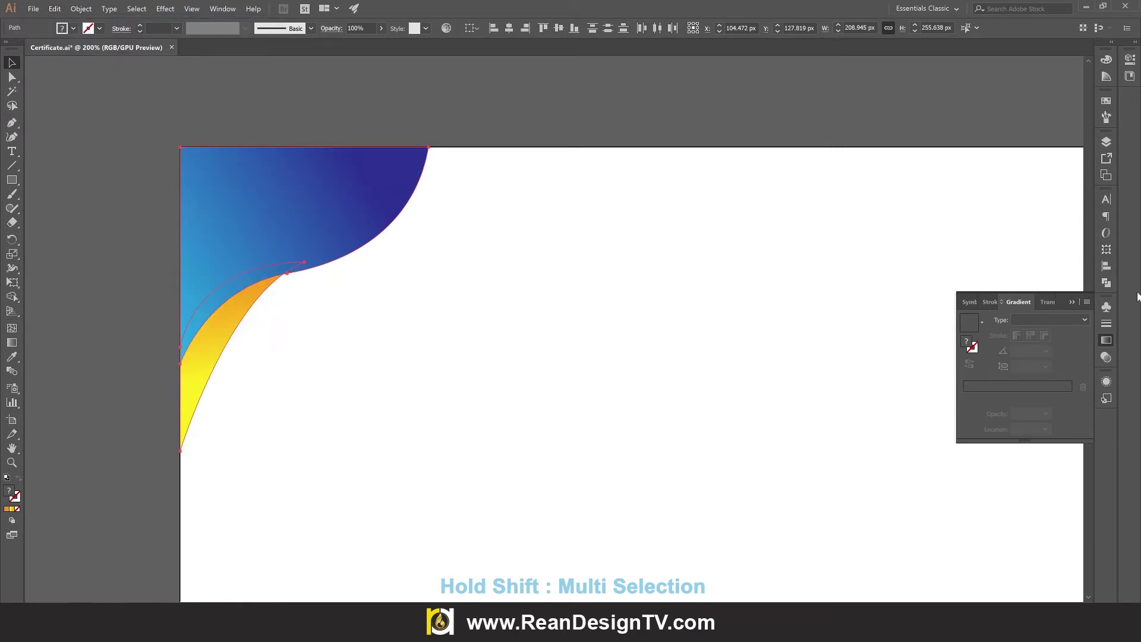
left_click(1106, 284)
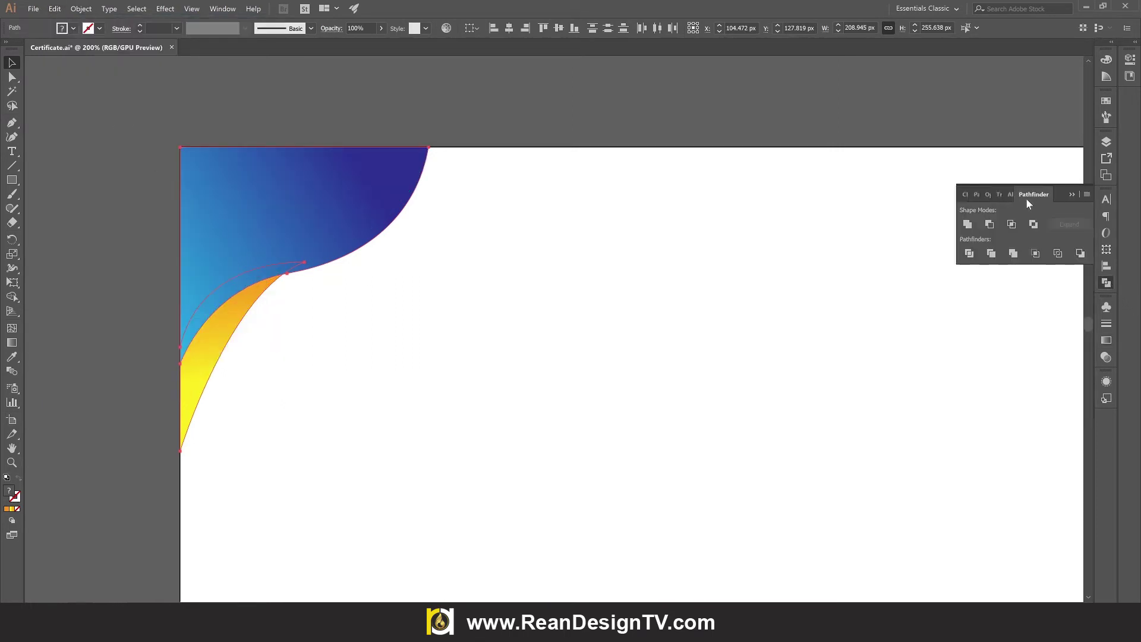
Merge the pasted blue and yellow copies into one shape with Pathfinder
left_click(214, 12)
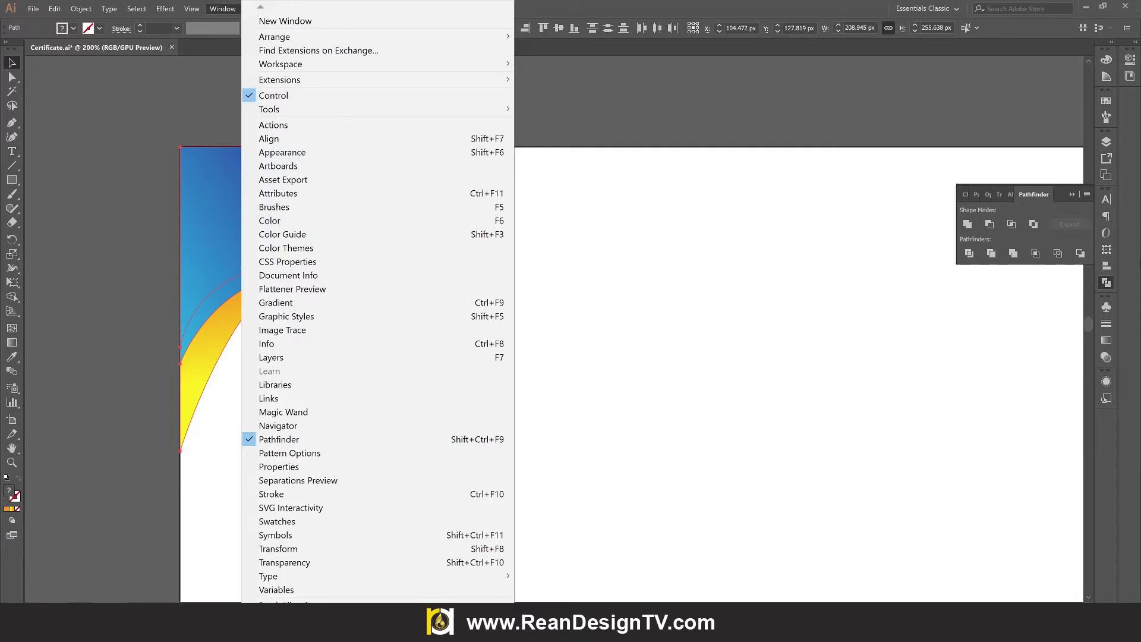
left_click(1078, 211)
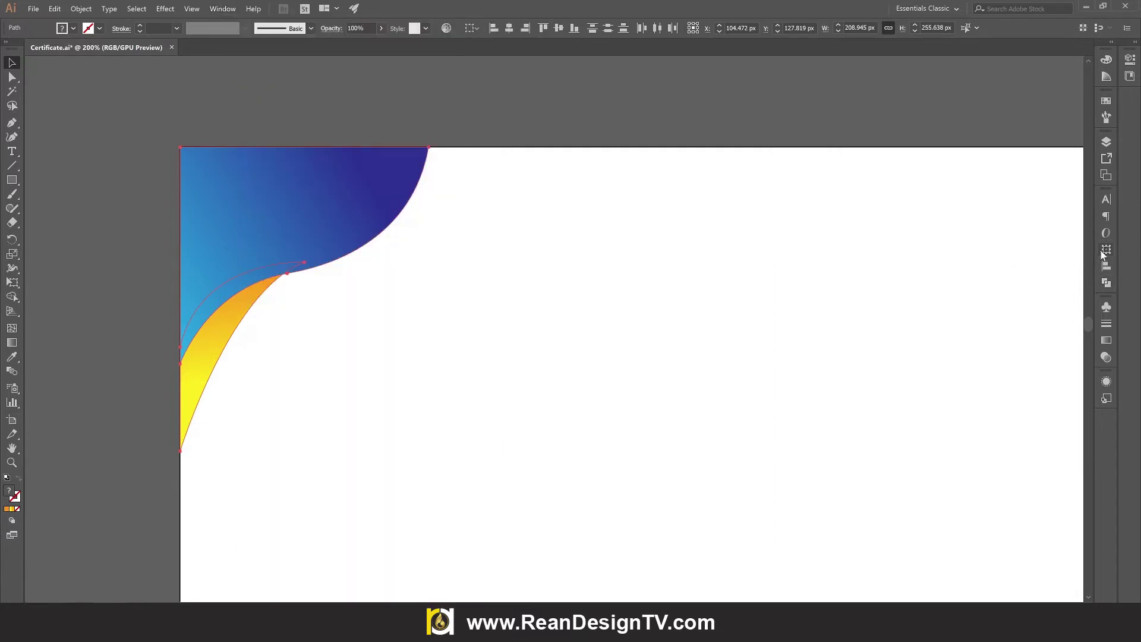
left_click(1106, 284)
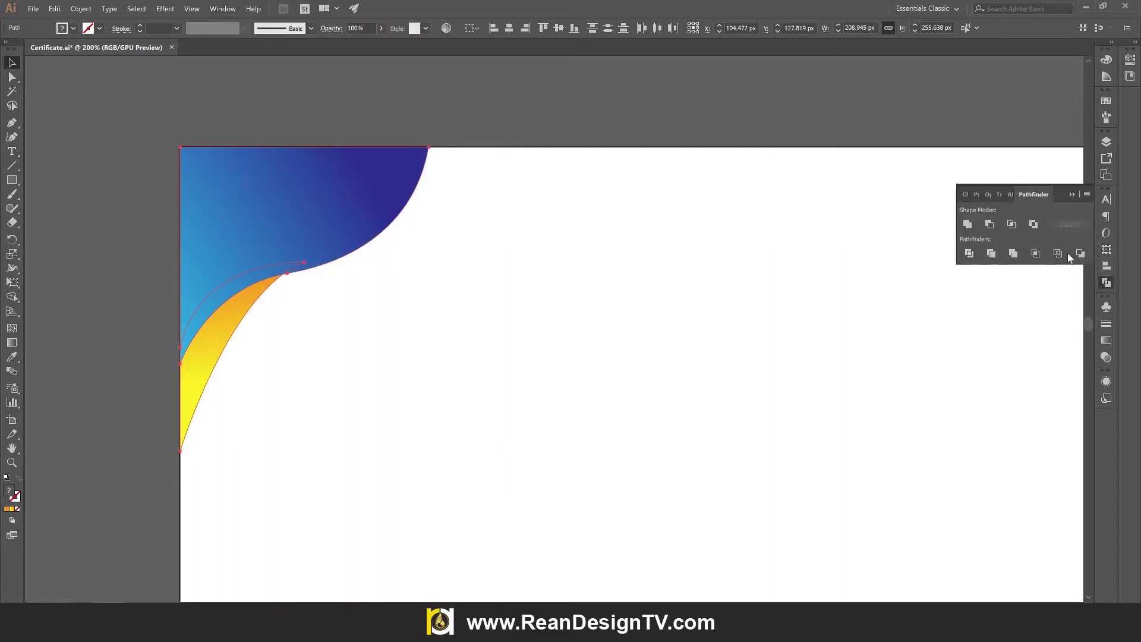
left_click(969, 224)
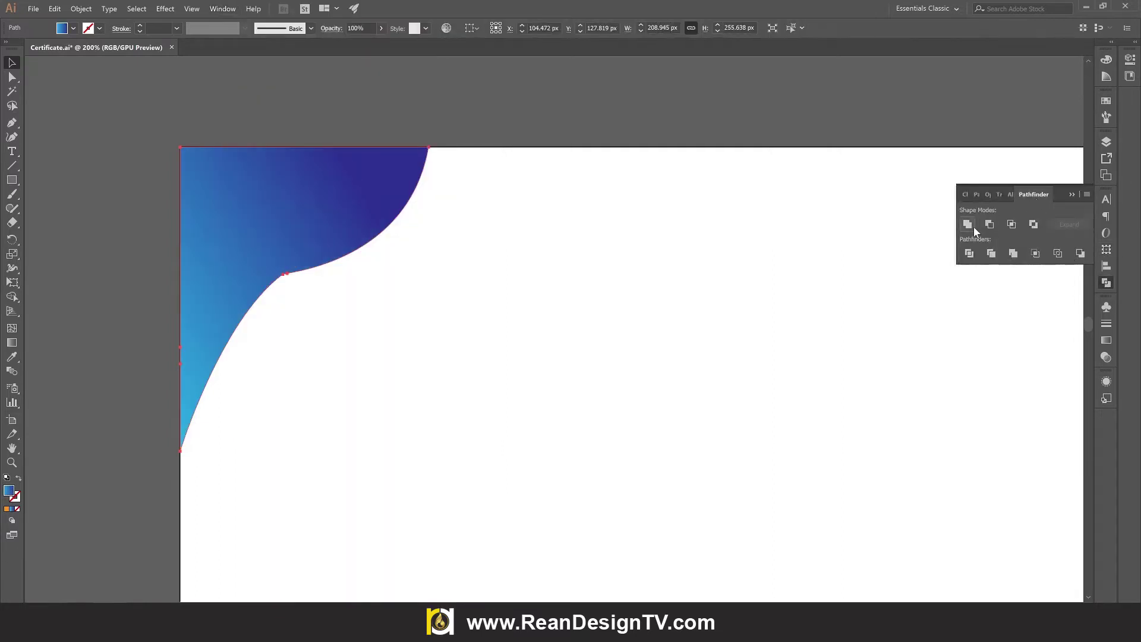
Fill the merged shape with light grey (R=179 G=179 B=179)
left_click(330, 306)
left_click(251, 207)
left_click(74, 29)
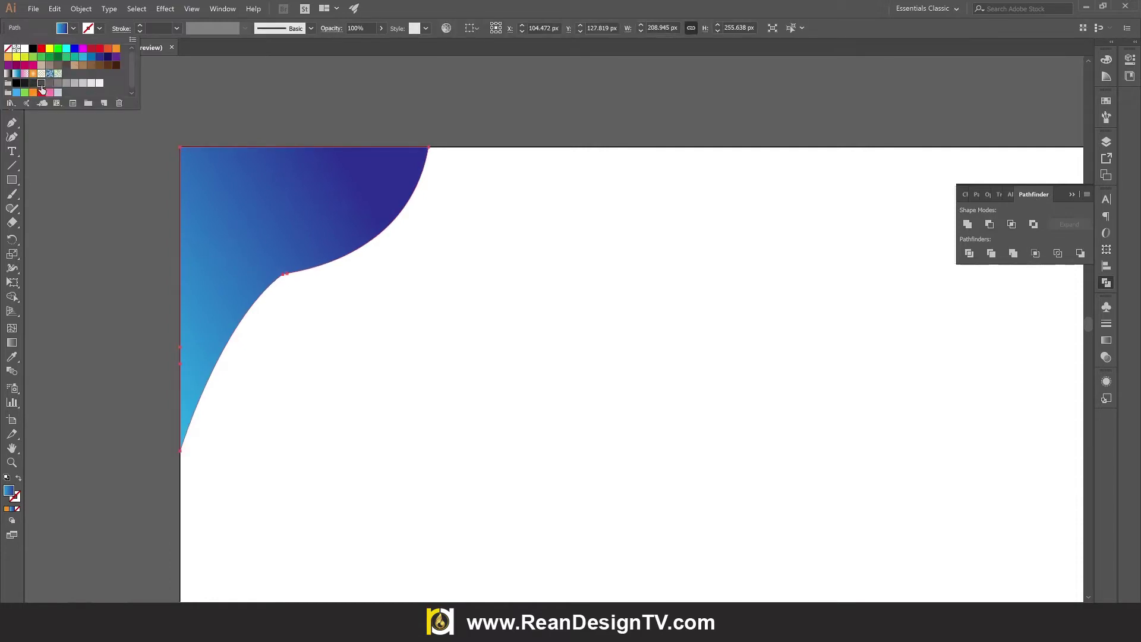
left_click(41, 83)
left_click(67, 83)
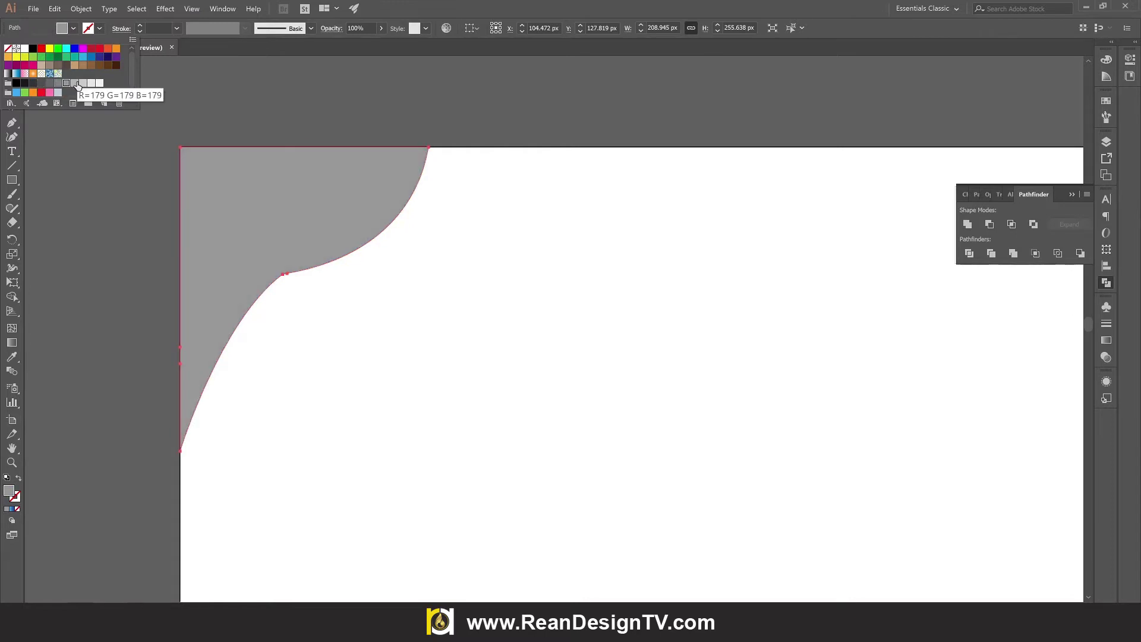
Send the grey shape to the back and stretch it to 269.801 px tall beneath the waves
right_click(272, 201)
mouse_move(181, 310)
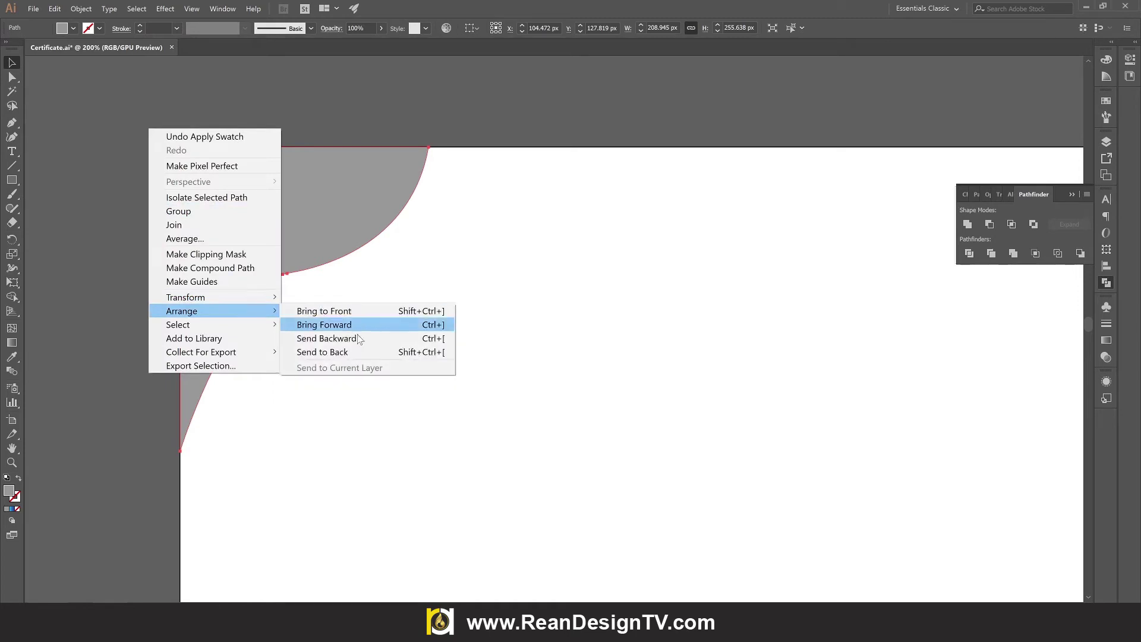
left_click(365, 353)
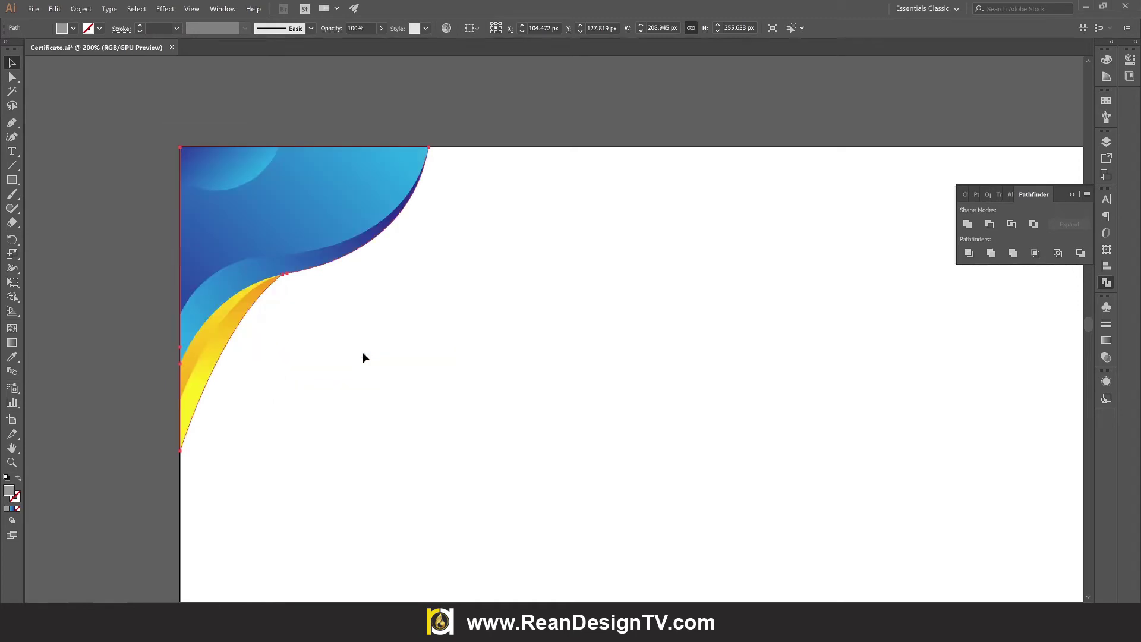
left_click(13, 284)
left_click_drag(428, 451, 442, 465)
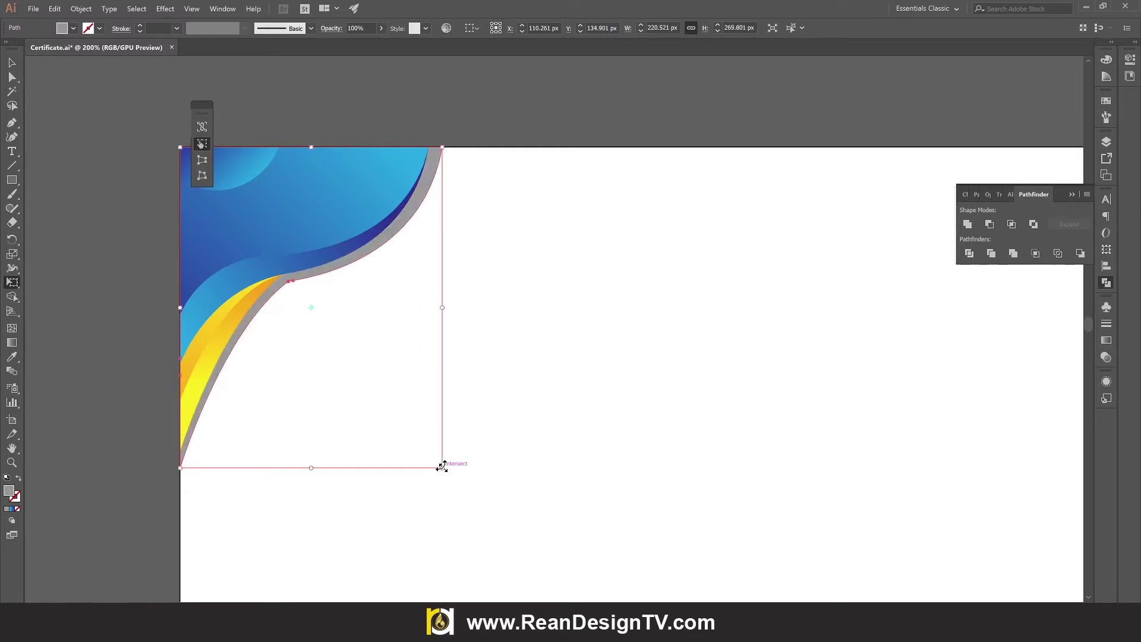
left_click(202, 176)
left_click_drag(443, 148, 429, 147)
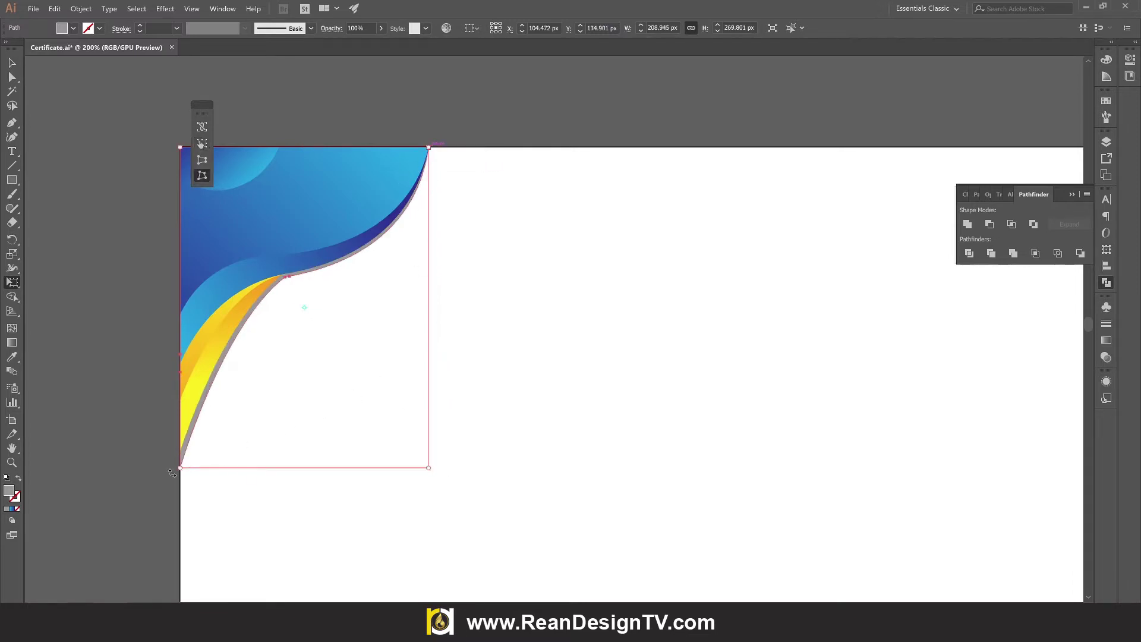
left_click_drag(182, 467, 180, 478)
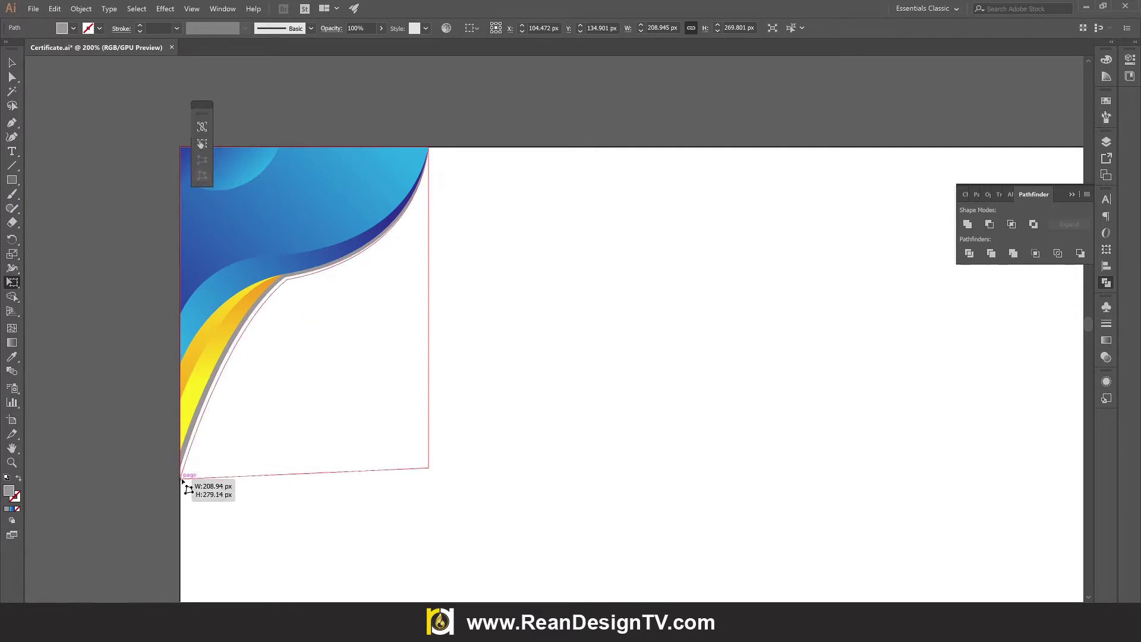
Lower the grey shadow shape's opacity to 40%
left_click(12, 61)
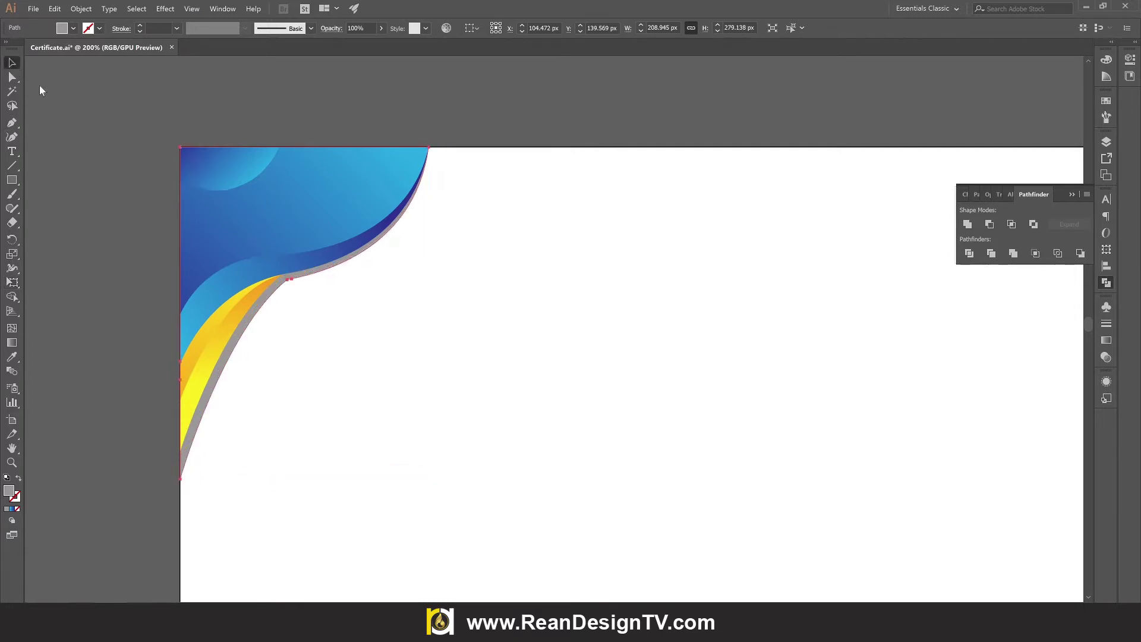
left_click(505, 296)
left_click(282, 287)
left_click(381, 29)
left_click(356, 42)
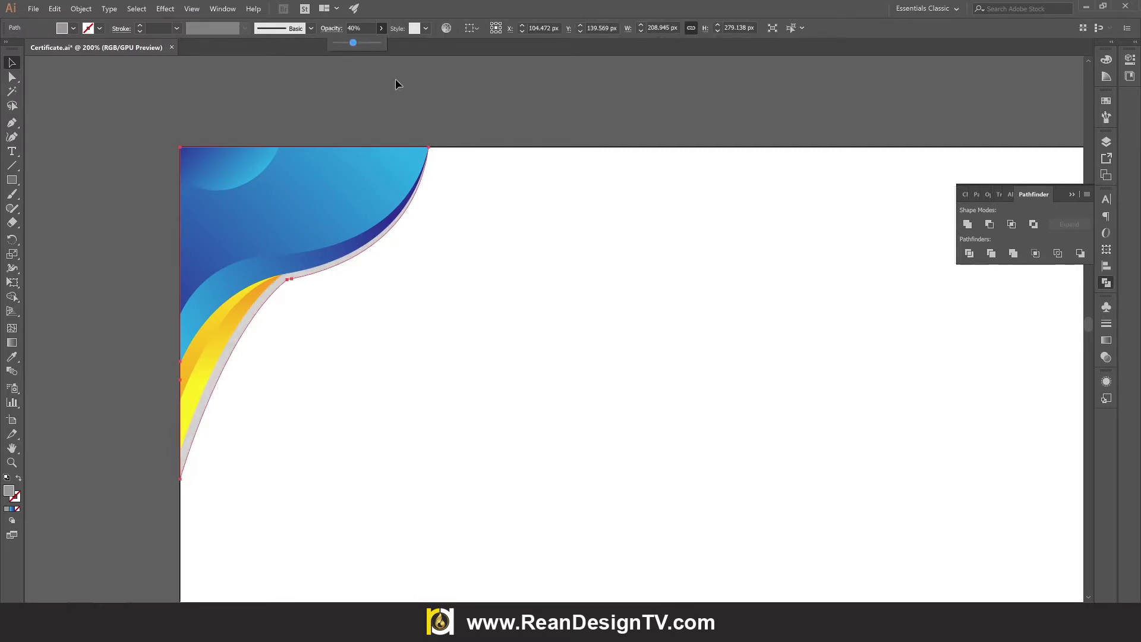
left_click(73, 196)
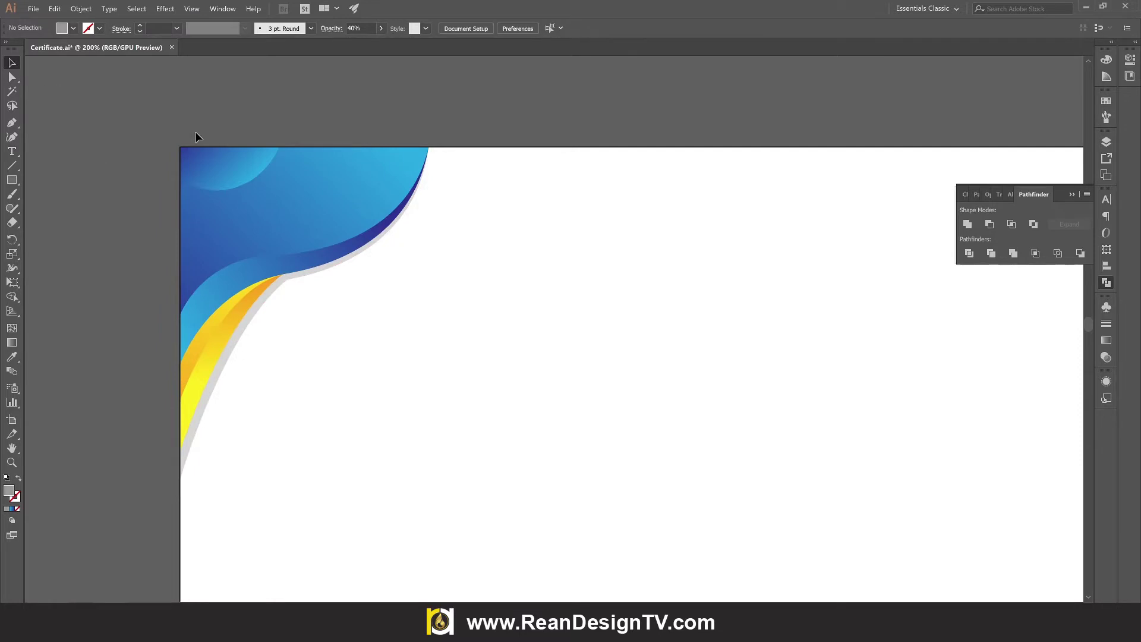
Group the corner artwork pieces together
scroll(197, 136, "down", 1)
scroll(197, 138, "down", 1)
scroll(197, 141, "up", 1)
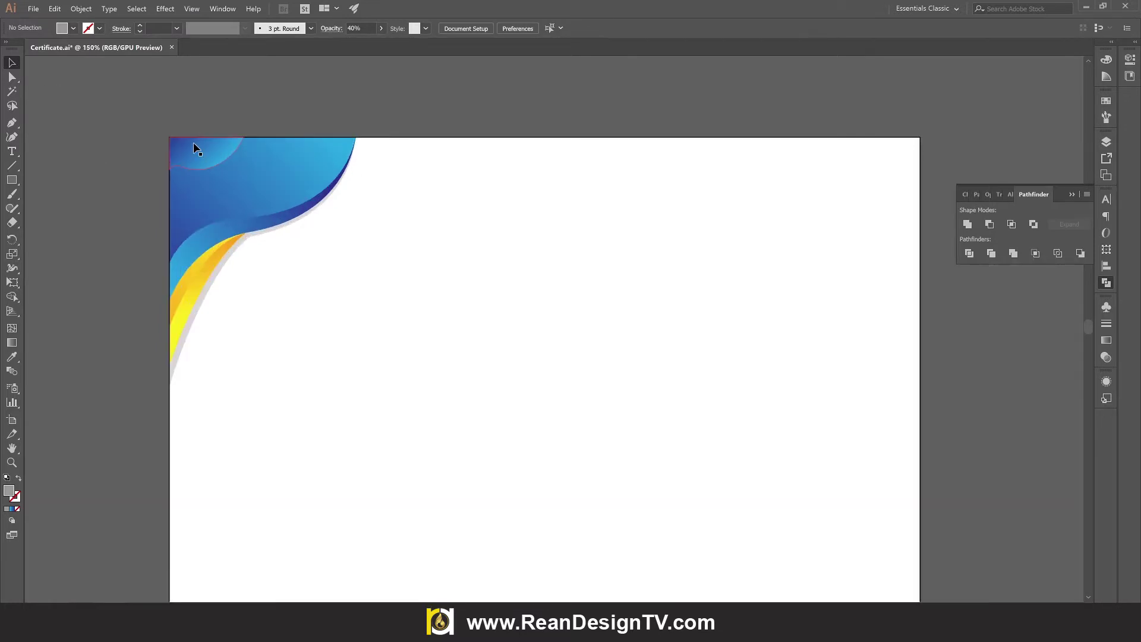
left_click(211, 205)
right_click(145, 123)
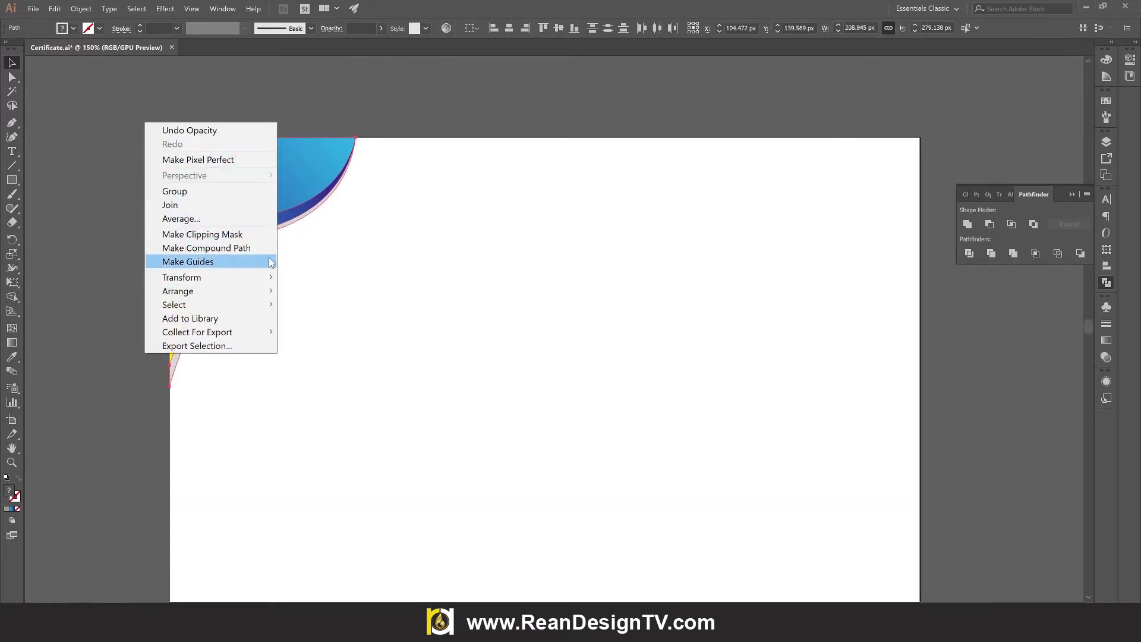
left_click(237, 191)
left_click(395, 310)
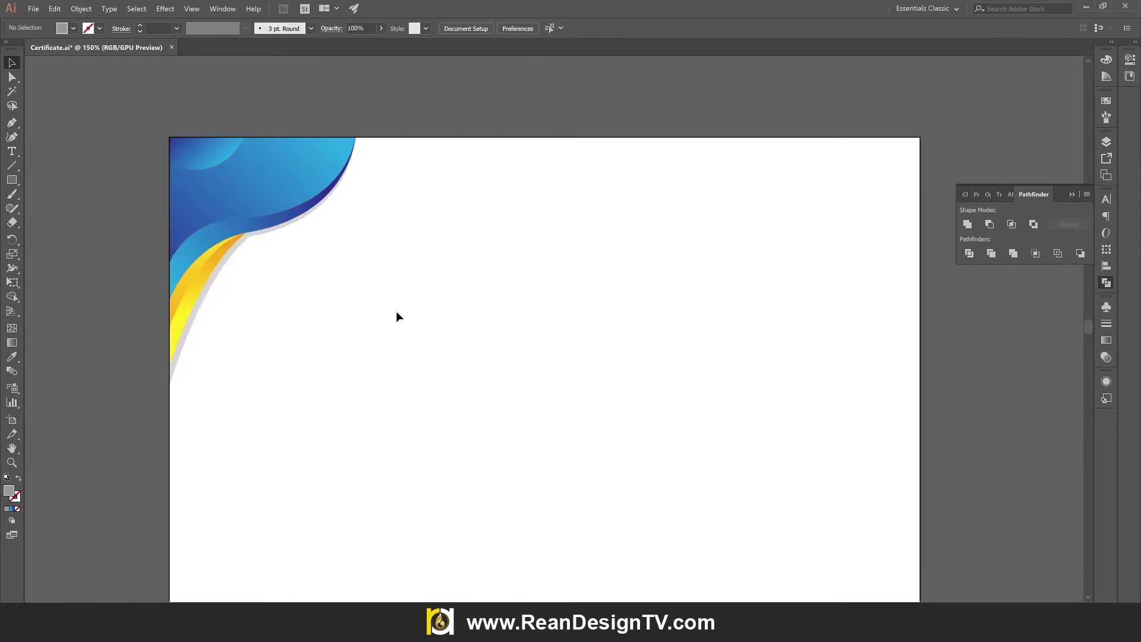
scroll(396, 312, "down", 1)
scroll(397, 299, "down", 1)
Alt-drag a duplicate of the corner group toward the lower right
left_click(289, 181)
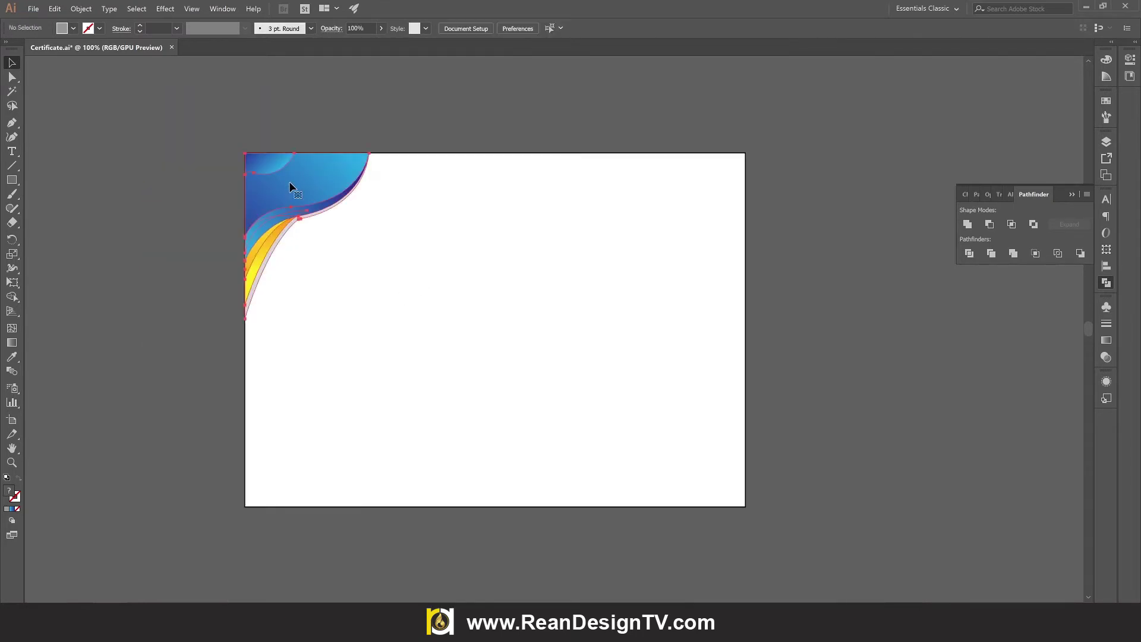
left_click_drag(320, 182, 629, 341)
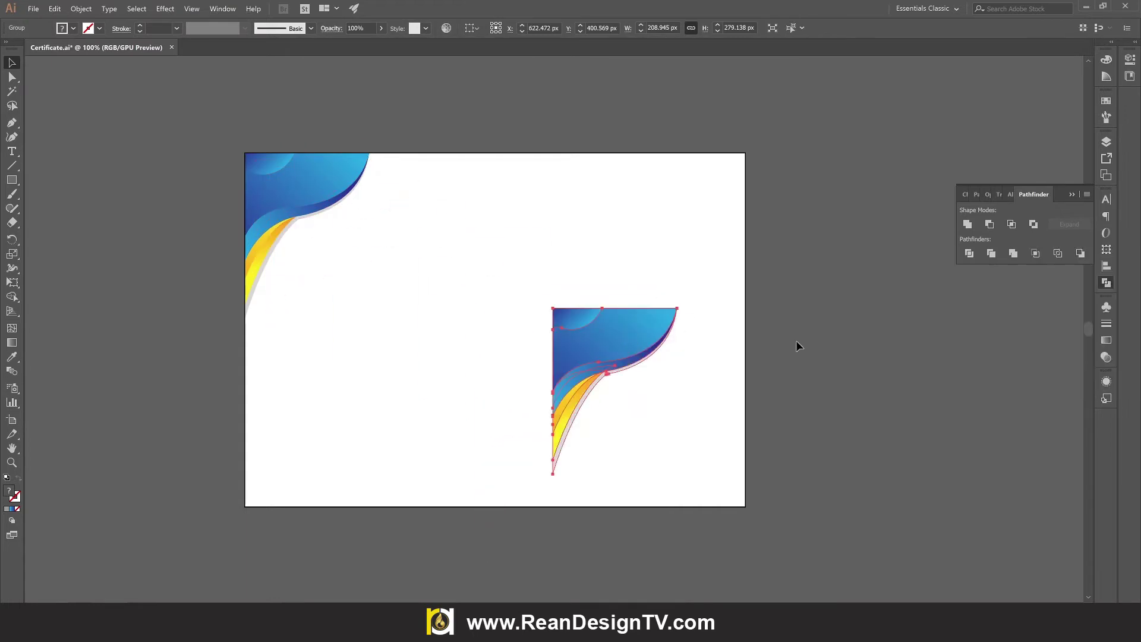
left_click(661, 346)
left_click(590, 326)
Rotate the copied corner group 180°
left_click(12, 282)
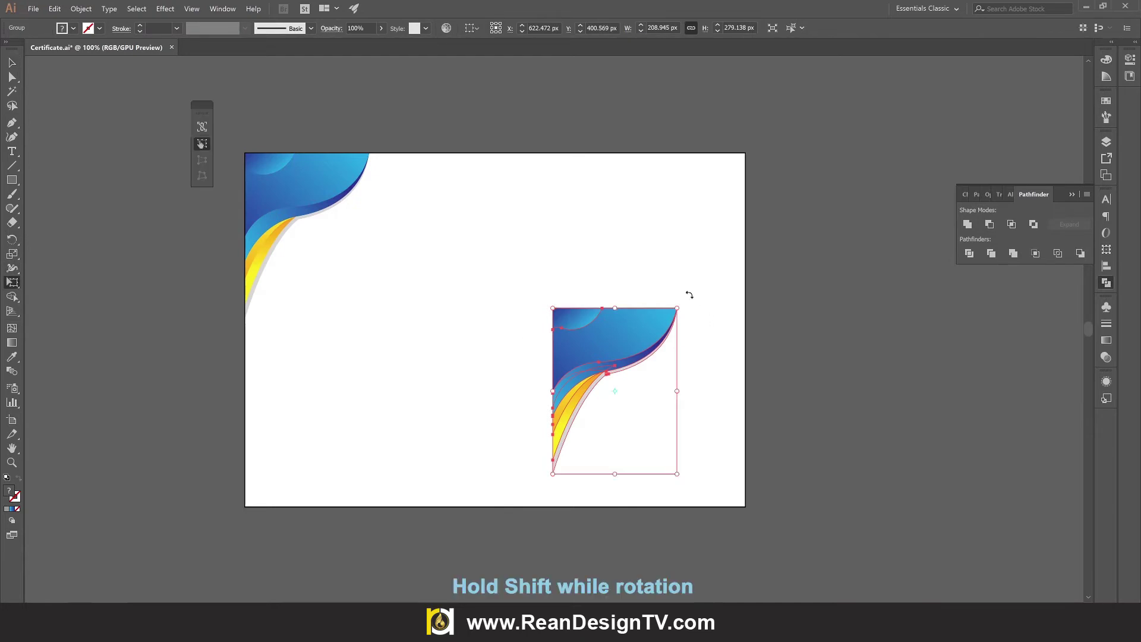
left_click_drag(690, 294, 458, 482)
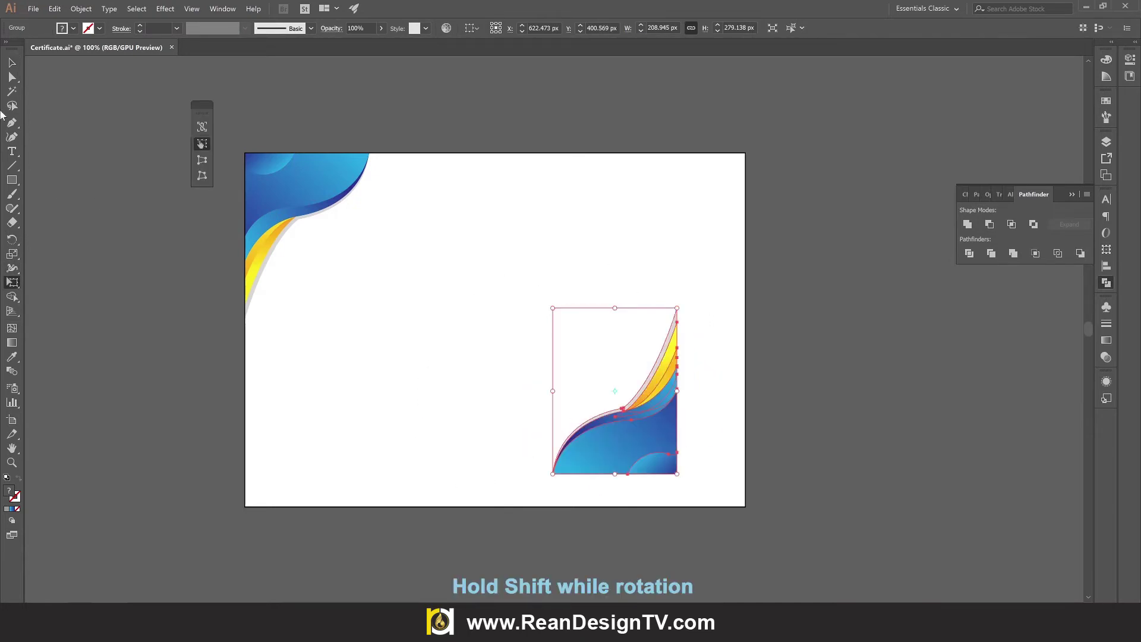
left_click(11, 62)
left_click(814, 406)
Move the rotated copy into the artboard's bottom-right corner
scroll(814, 407, "down", 2)
scroll(816, 436, "up", 2, "alt")
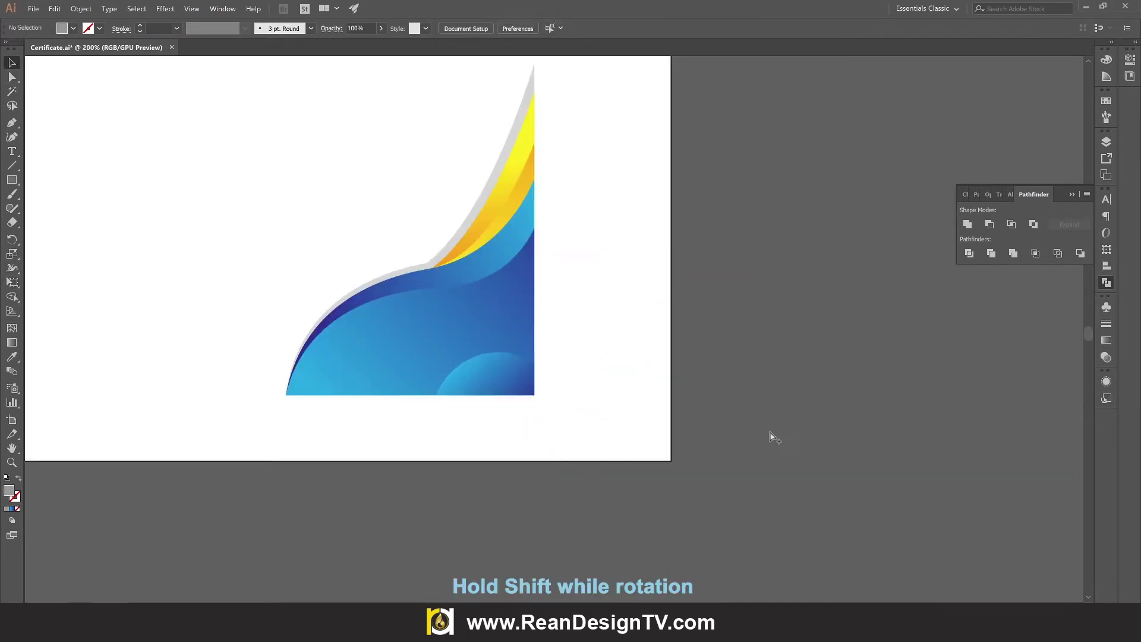
scroll(775, 438, "up", 1, "alt")
left_click_drag(368, 306, 561, 400)
scroll(665, 448, "down", 4, "alt")
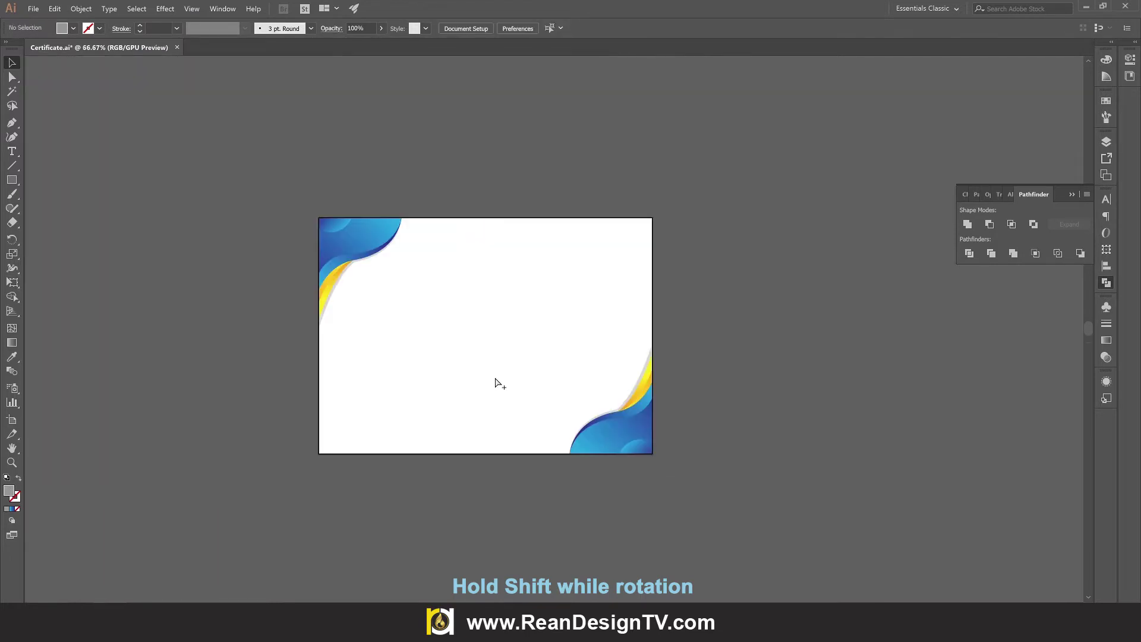
scroll(495, 383, "up", 1, "alt")
scroll(714, 490, "up", 1)
left_click(682, 486)
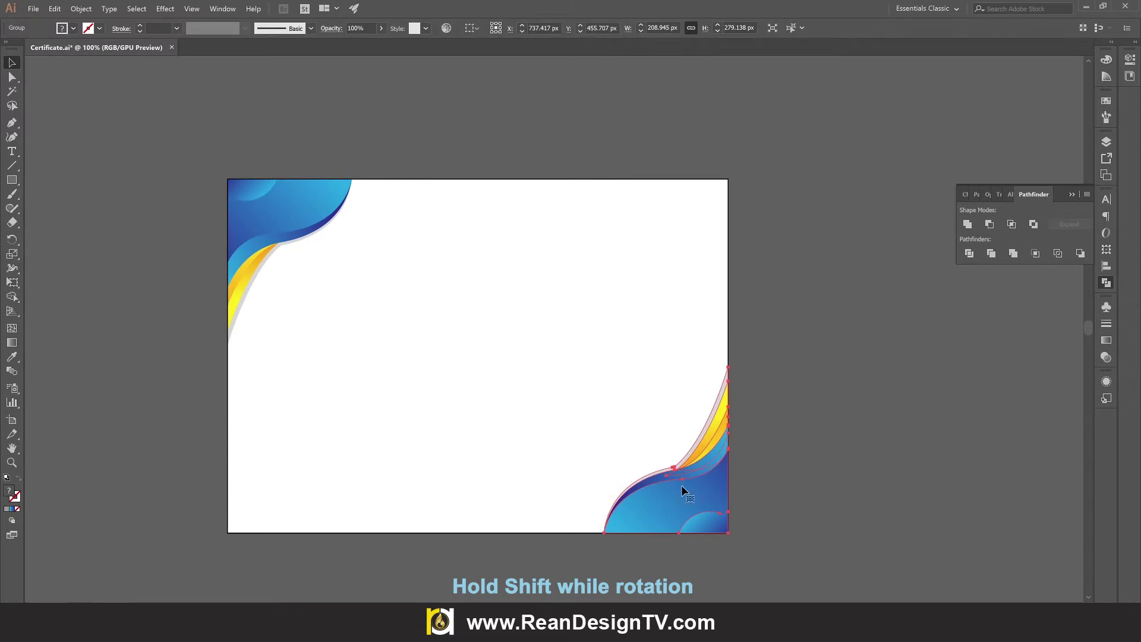
left_click(1105, 143)
Toggle the Sample and Certificate layers to compare corners, leaving Sample hidden
left_click(959, 168)
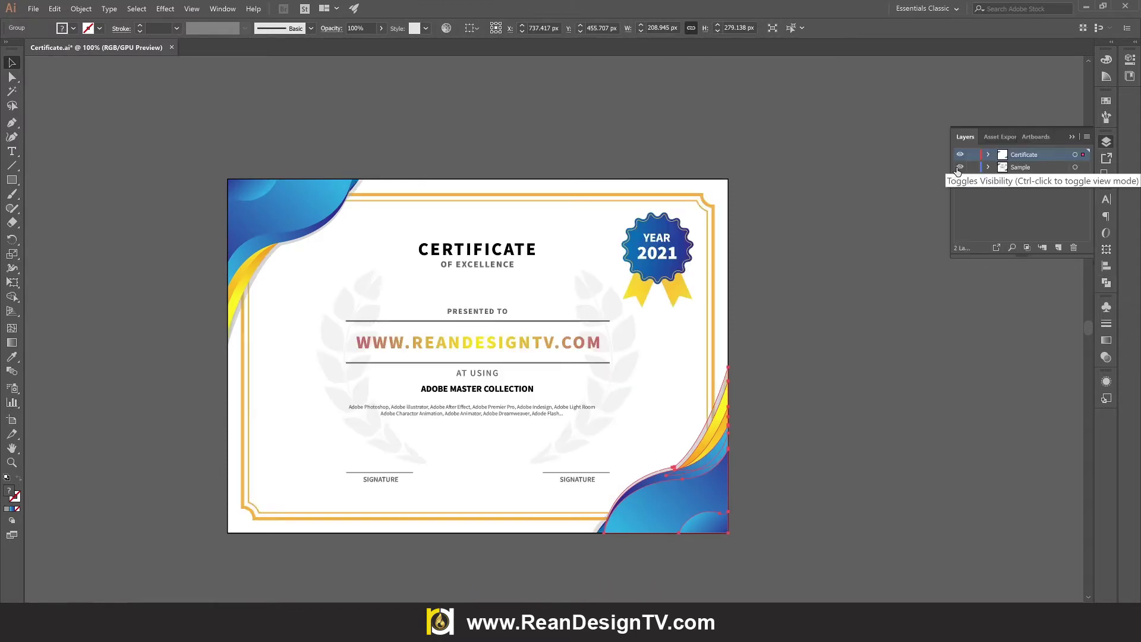
left_click(959, 169)
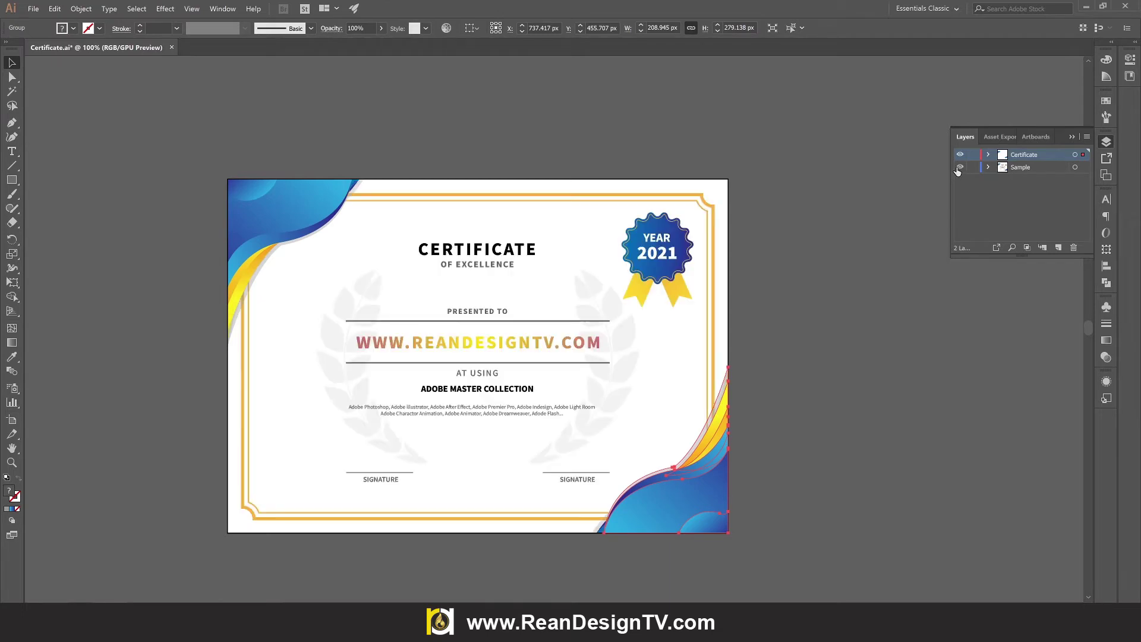
left_click(960, 167)
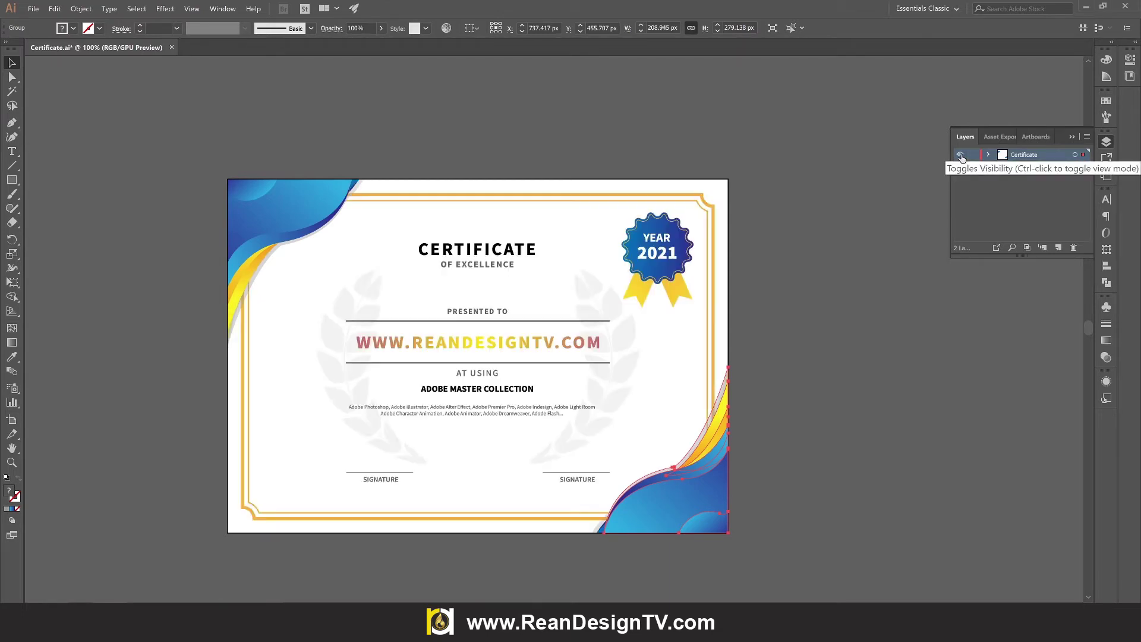
left_click(960, 155)
left_click(960, 155)
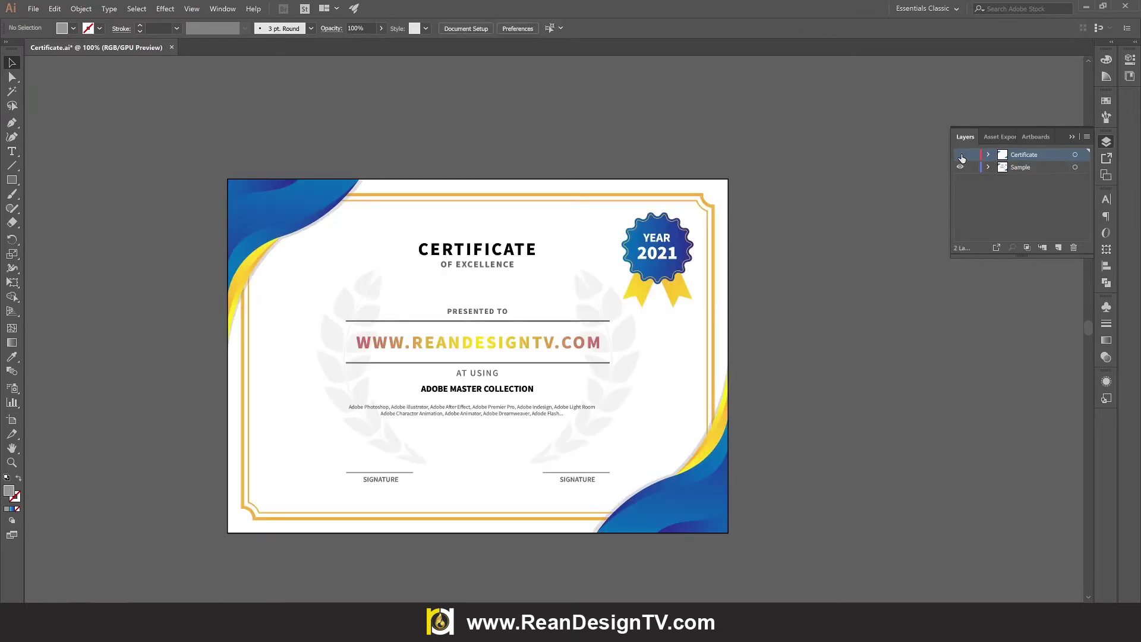
left_click(961, 156)
left_click(961, 156)
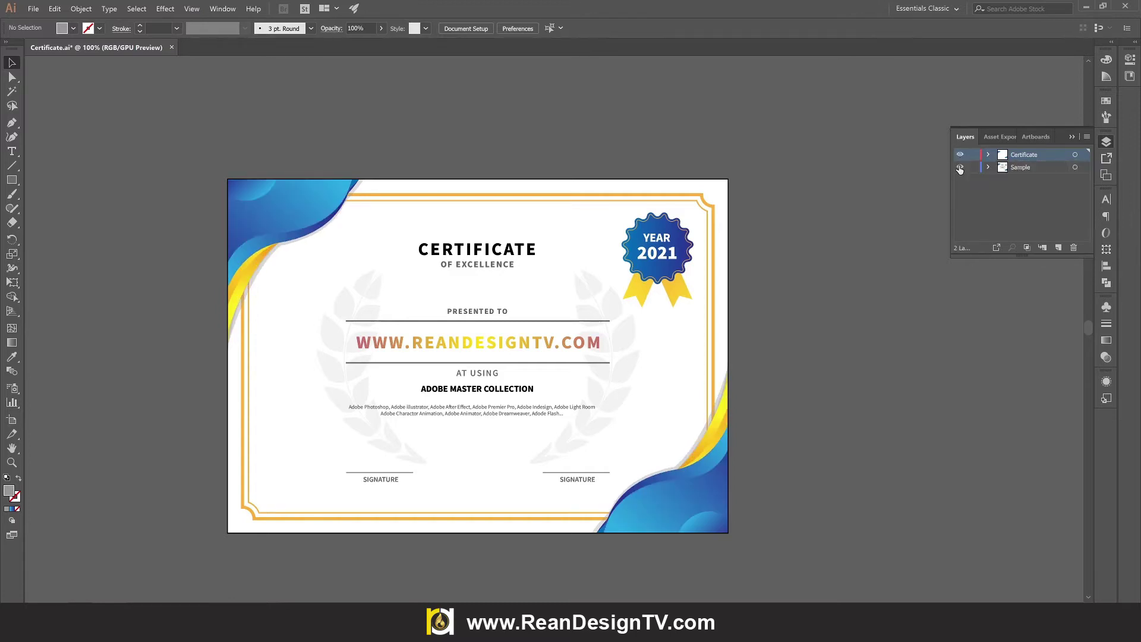
left_click(960, 168)
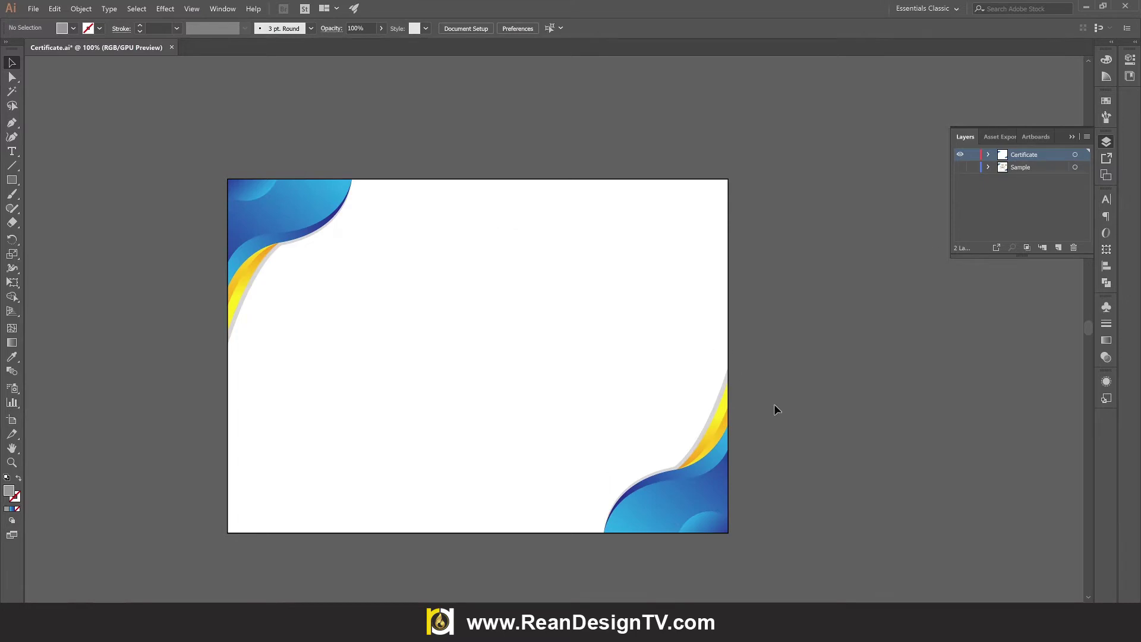
Group the top-left and bottom-right corner groups together
left_click(713, 472)
left_click_drag(230, 138, 749, 507)
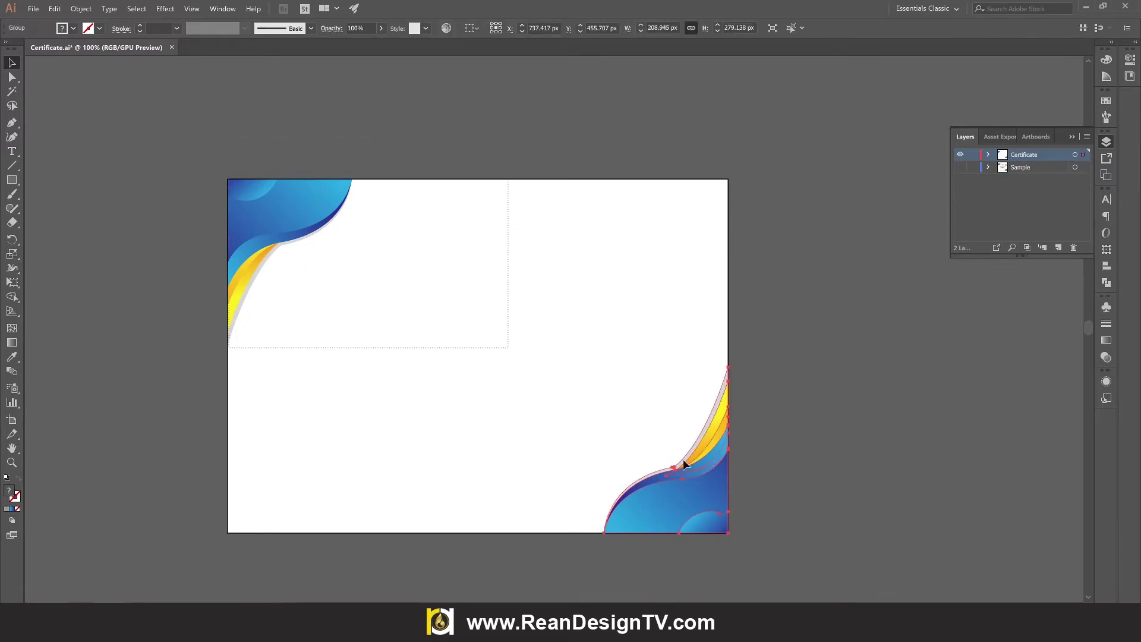
right_click(688, 494)
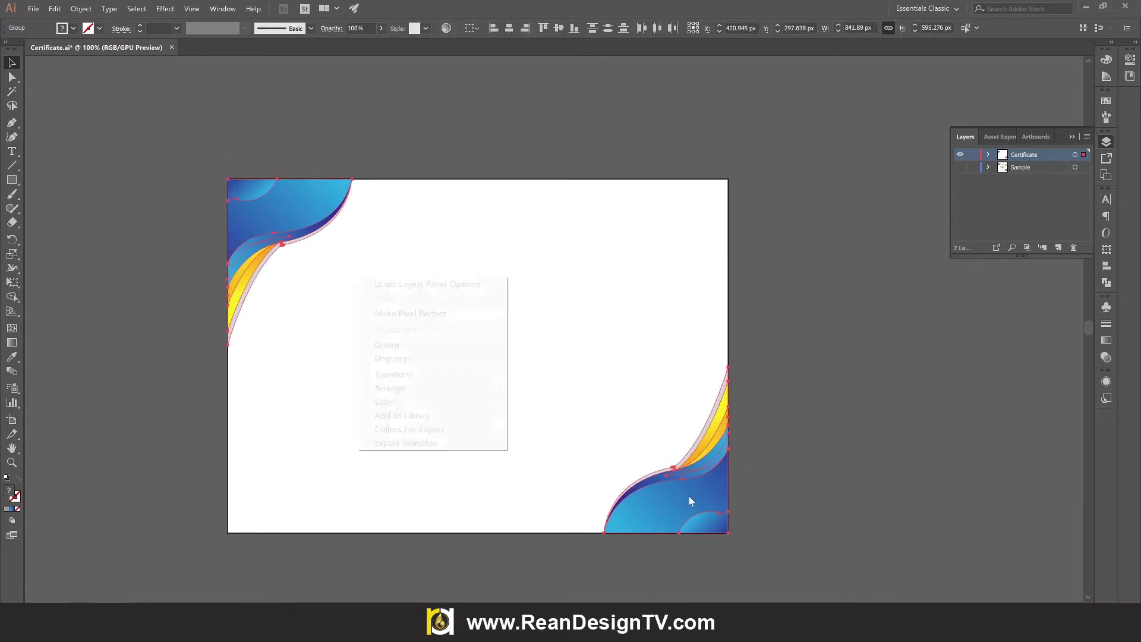
left_click(411, 344)
left_click(459, 358)
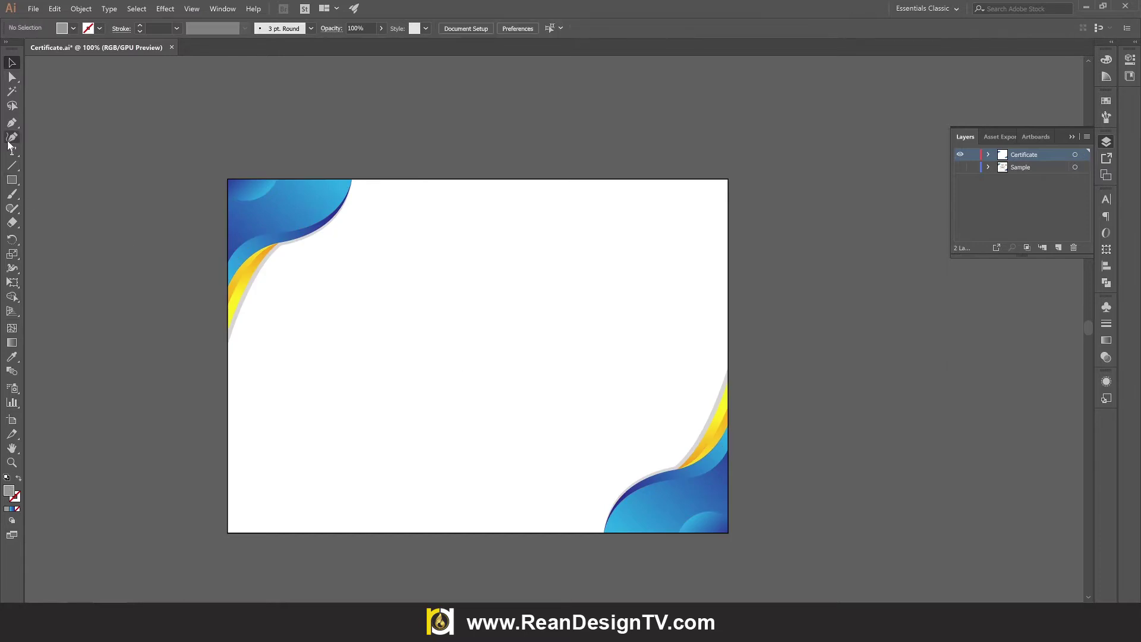
Draw an 841.89 × 595.276 px rectangle covering the artboard
left_click(13, 181)
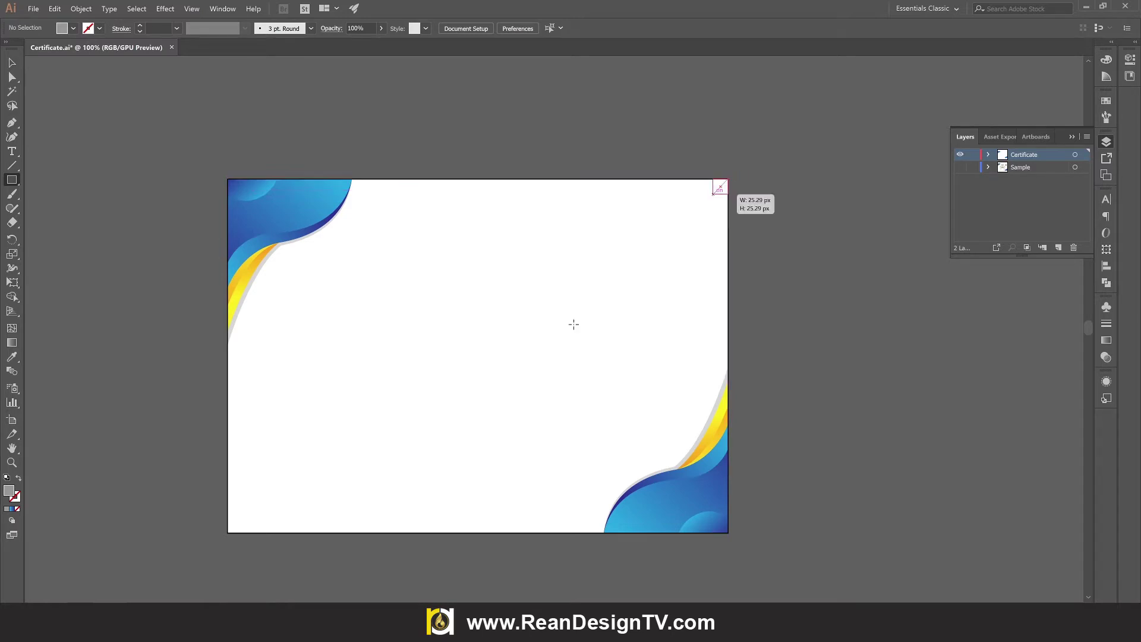
mouse_move(727, 179)
left_mouse_down()
mouse_move(228, 522)
mouse_move(229, 533)
left_mouse_up()
left_click(11, 62)
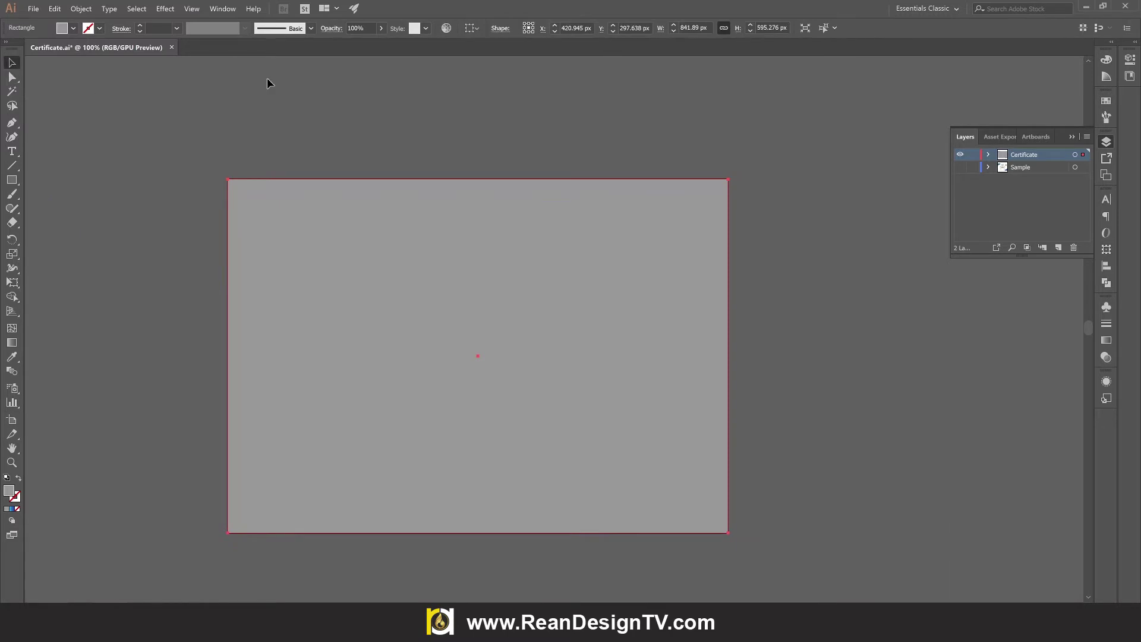
Send the grey rectangle behind the two corner wave groups
right_click(278, 254)
mouse_move(214, 349)
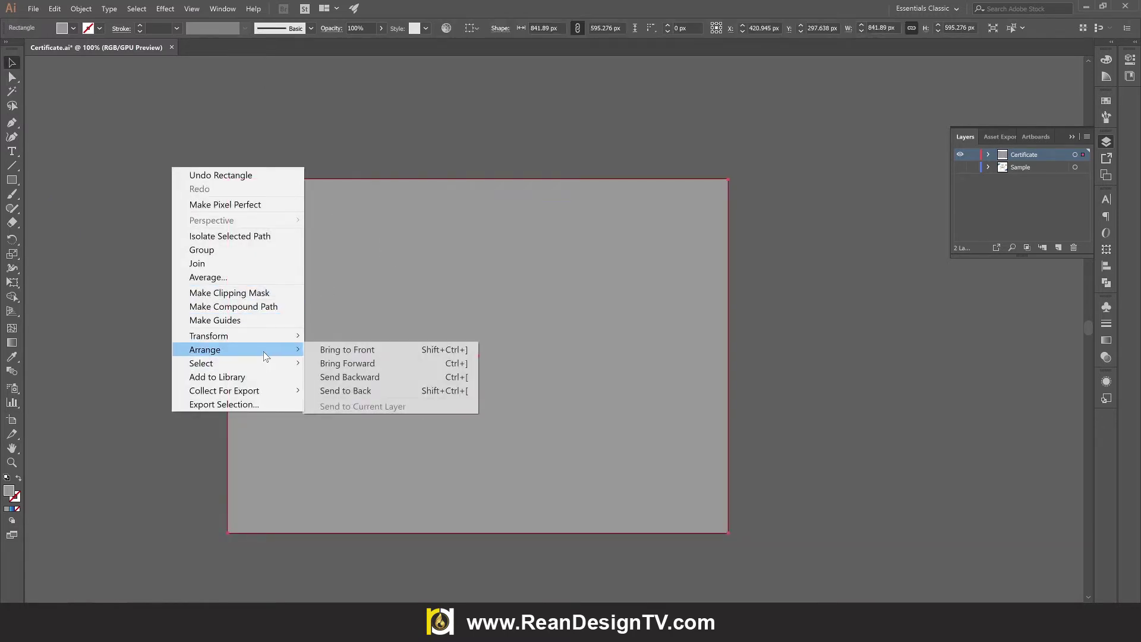
left_click(376, 391)
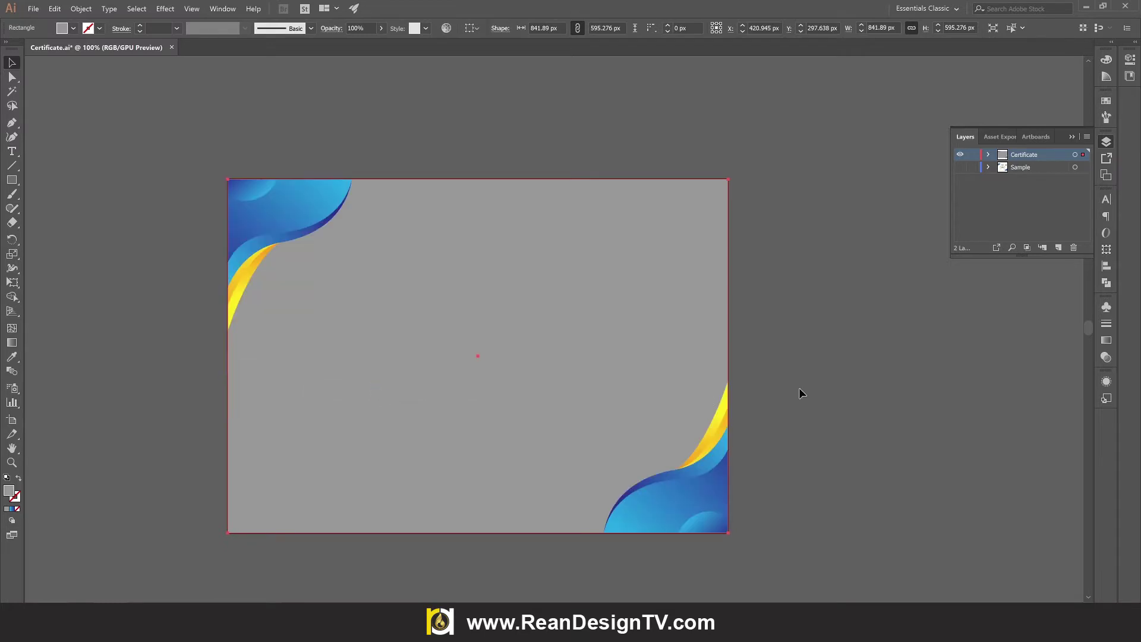
left_click(772, 383)
left_click(632, 370)
left_click(81, 9)
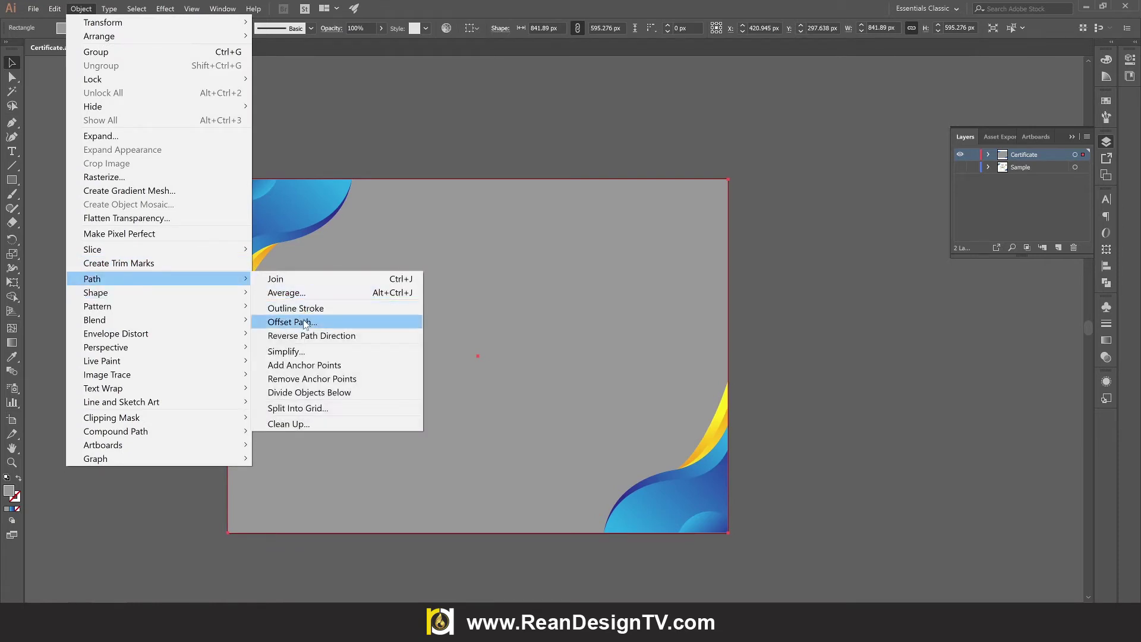
Offset the background rectangle by -30 px to add an inset rectangle, then reselect the outer one
left_click(304, 322)
left_click(387, 316)
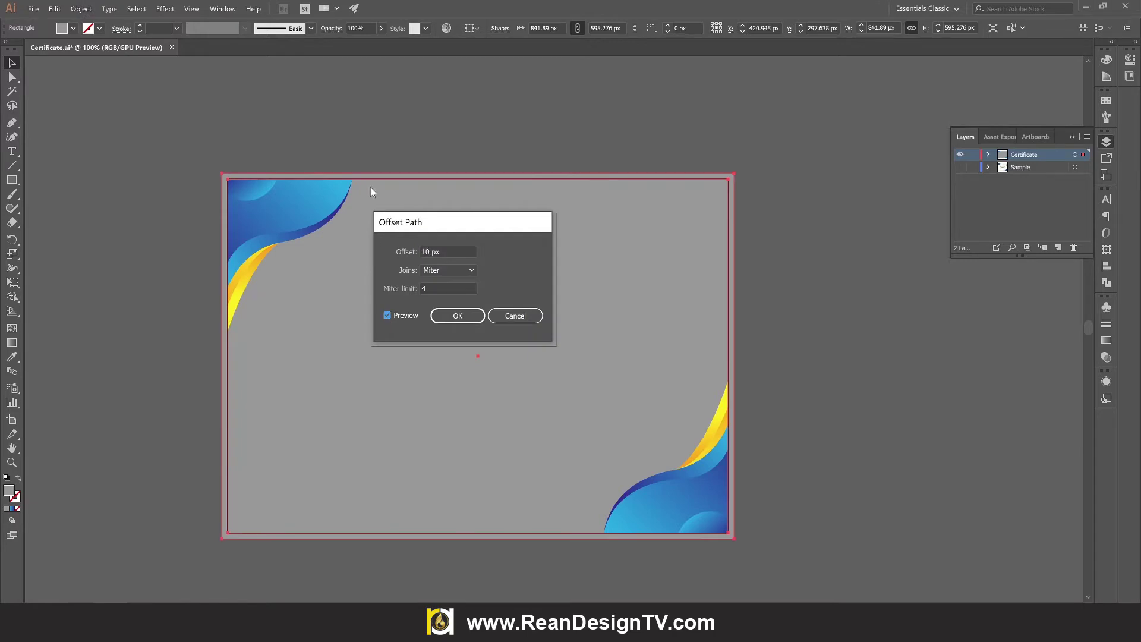
left_click(426, 256)
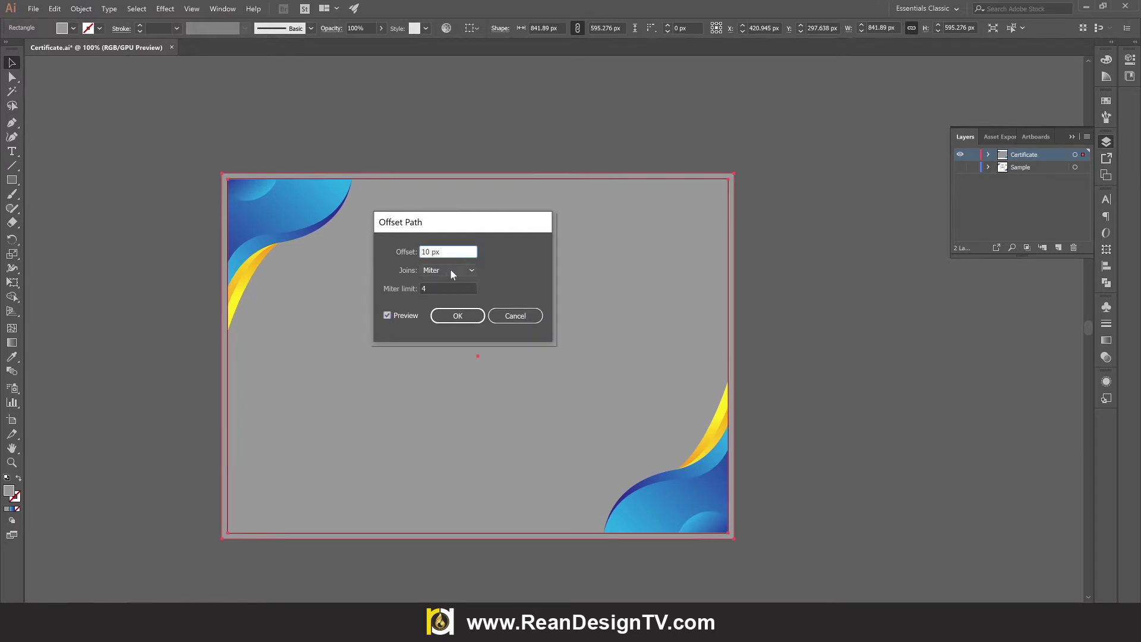
type("-")
type("-")
type("3")
left_click(435, 287)
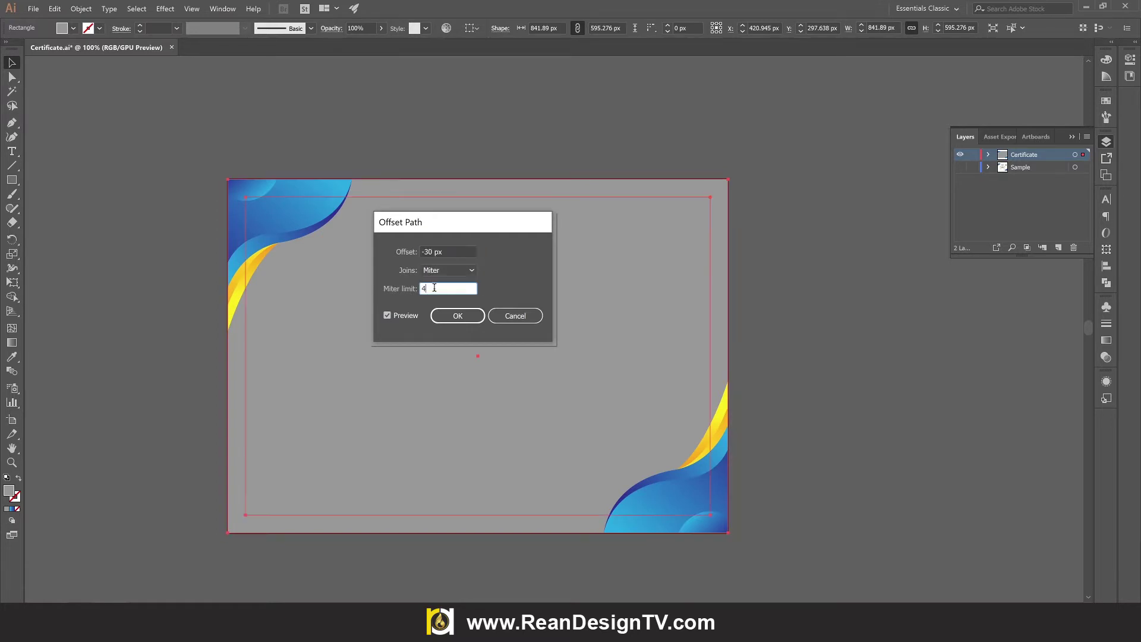
left_click(460, 315)
left_click(749, 173)
left_click(680, 220)
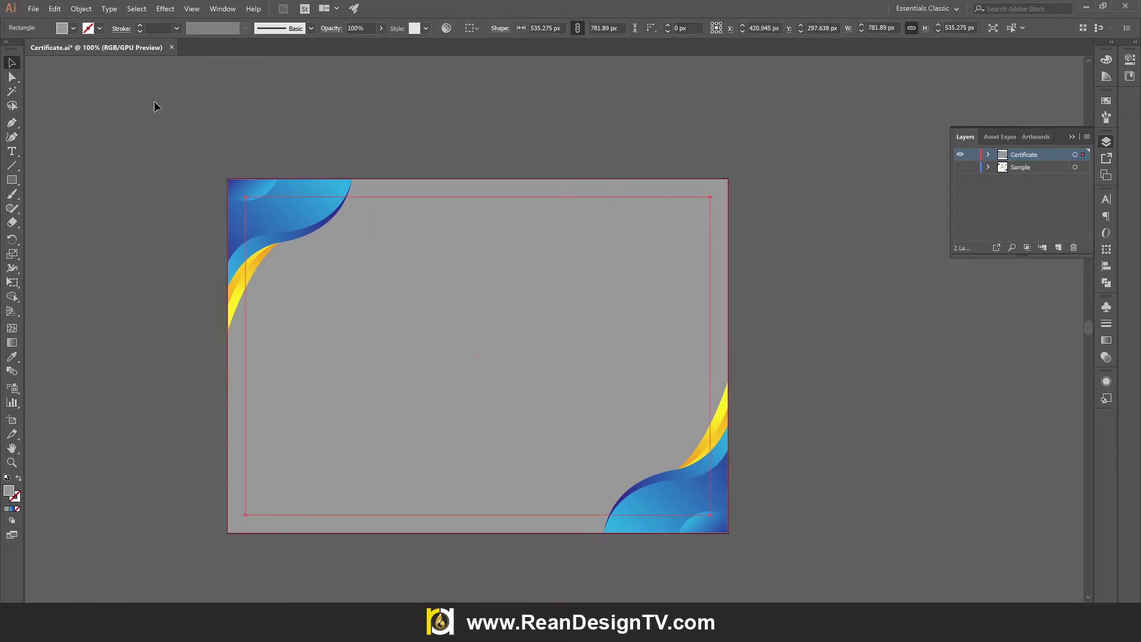
left_click(496, 184)
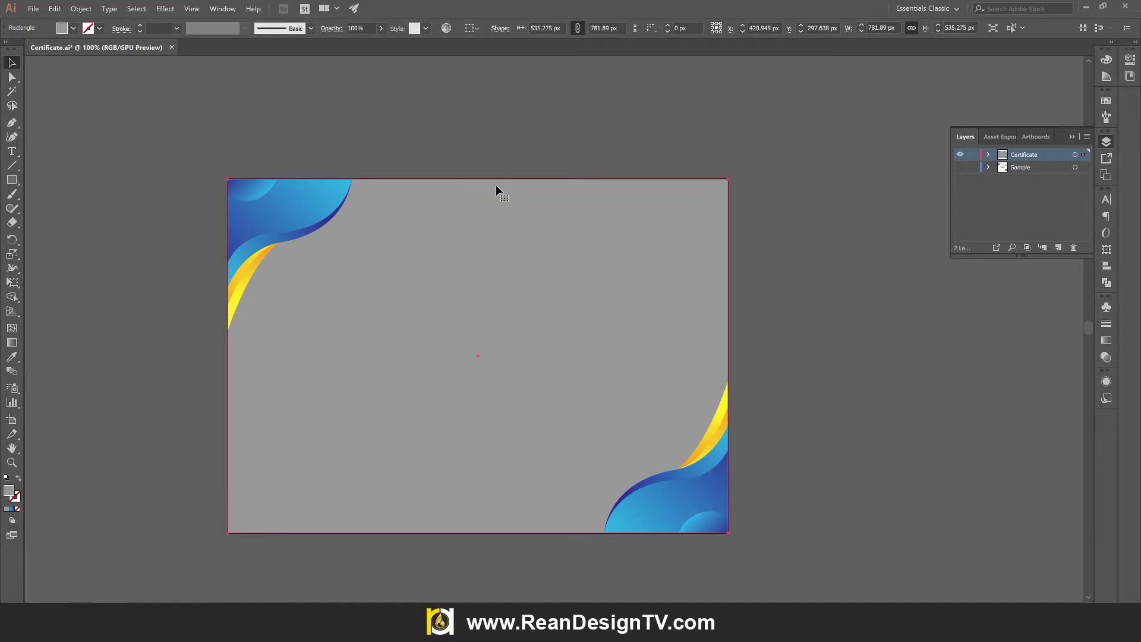
Fill the background white; give the inset rectangle no fill and a 3 pt orange stroke
left_click(63, 28)
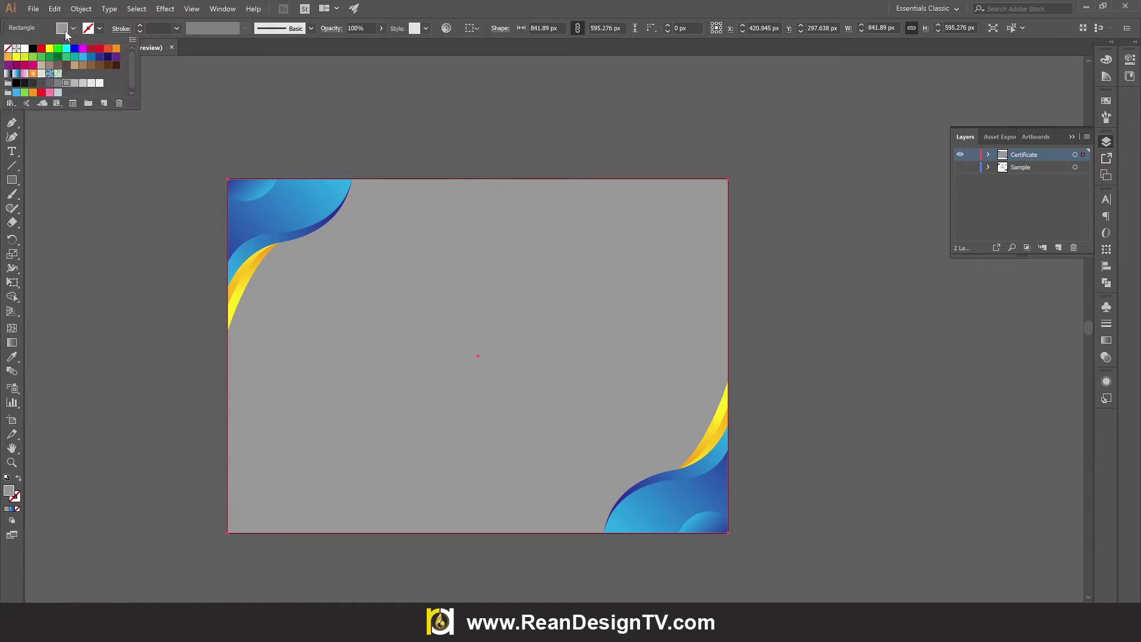
left_click(24, 49)
left_click(440, 262)
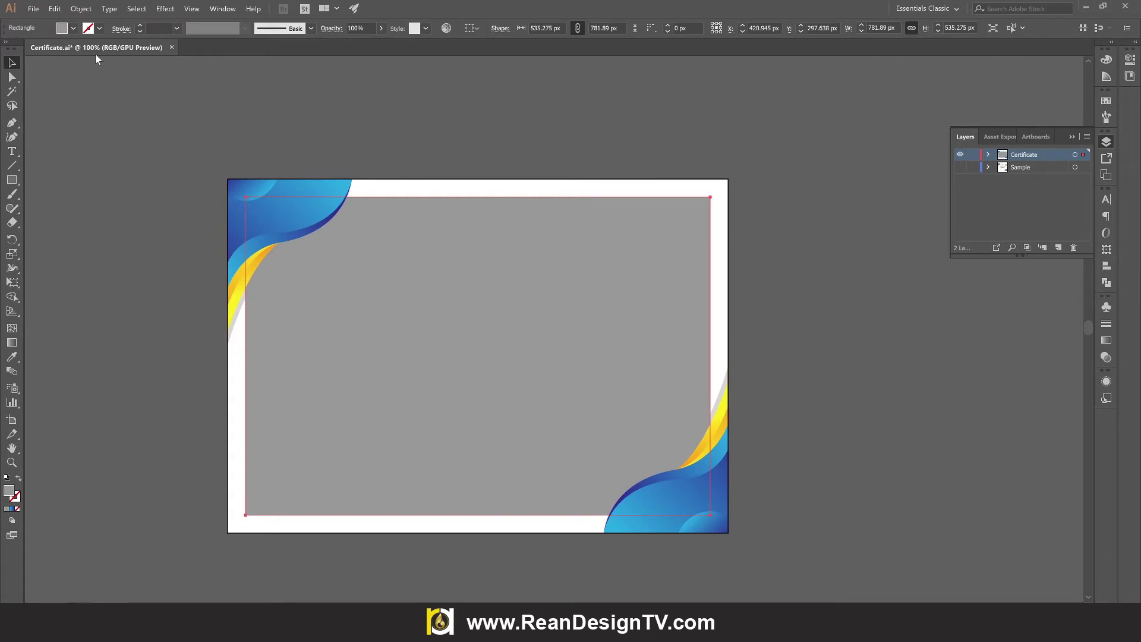
left_click(74, 30)
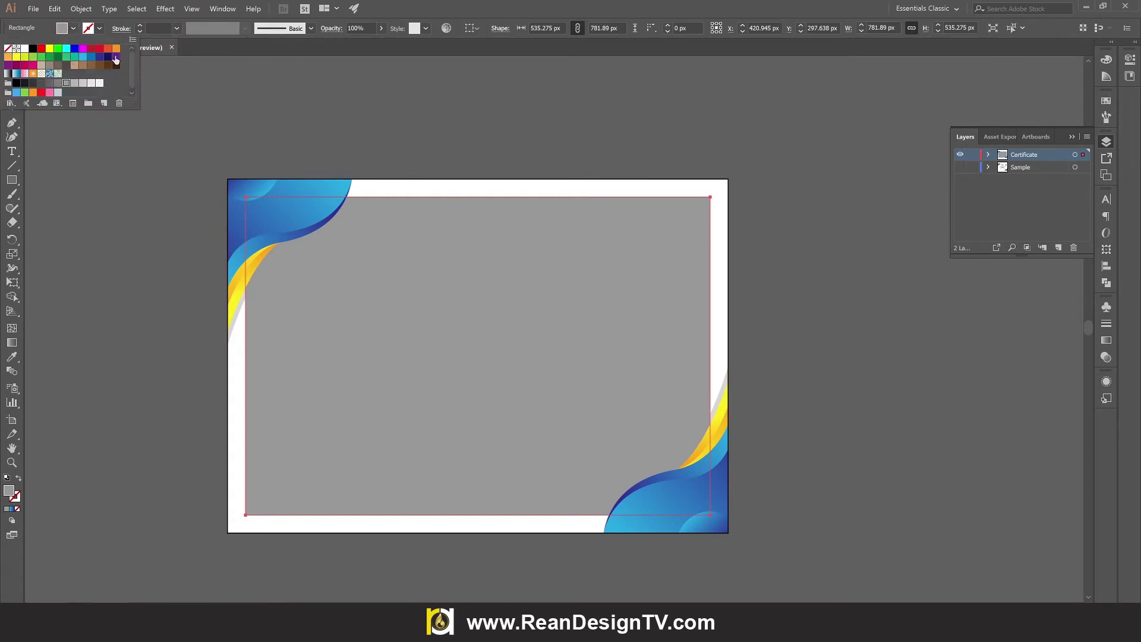
left_click(8, 50)
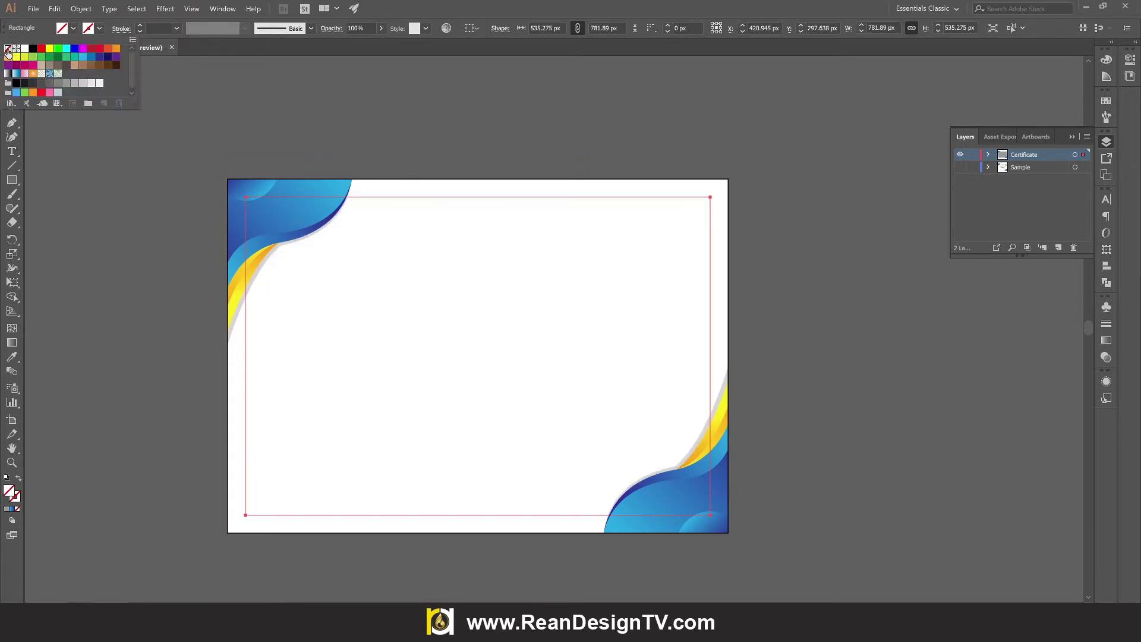
left_click(99, 29)
left_click(8, 57)
left_click(140, 25)
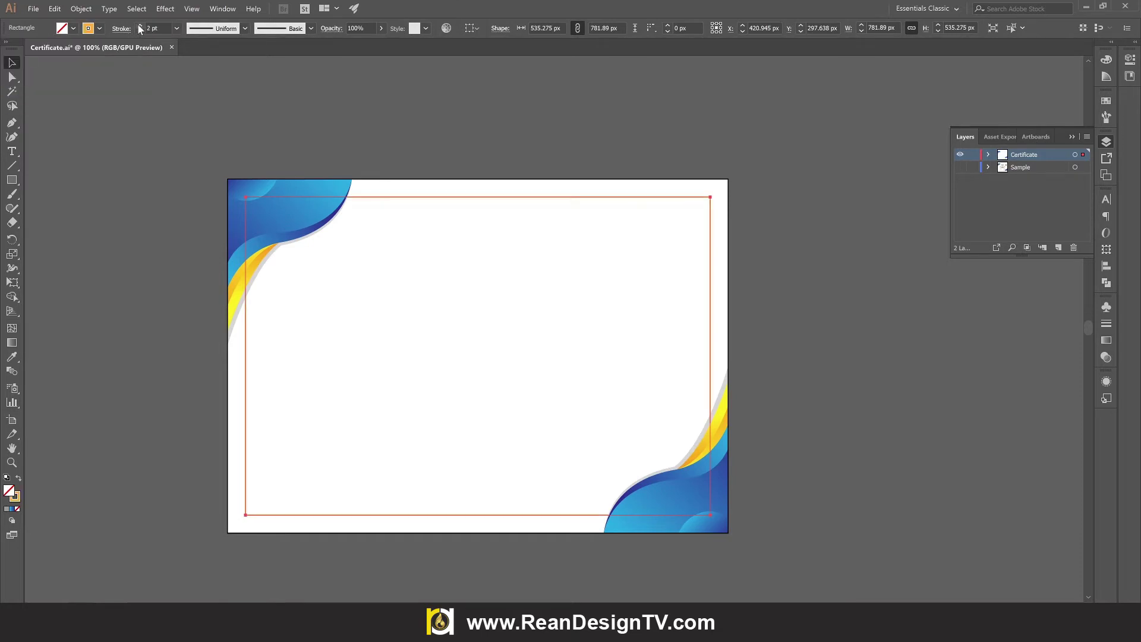
left_click(139, 25)
left_click(831, 208)
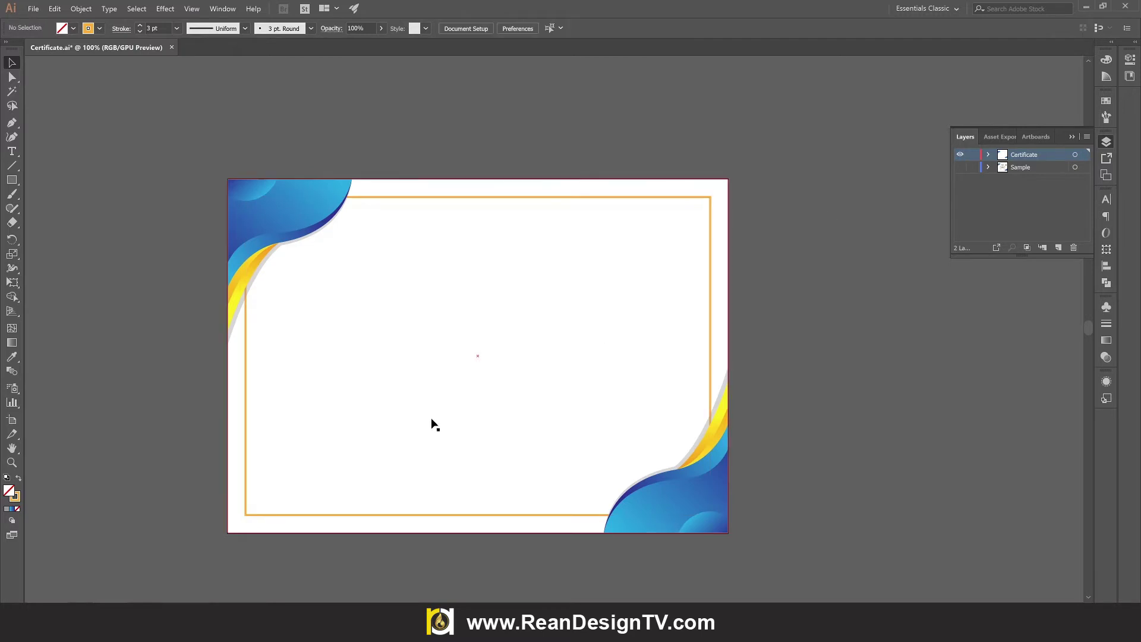
scroll(249, 527, "up", 1)
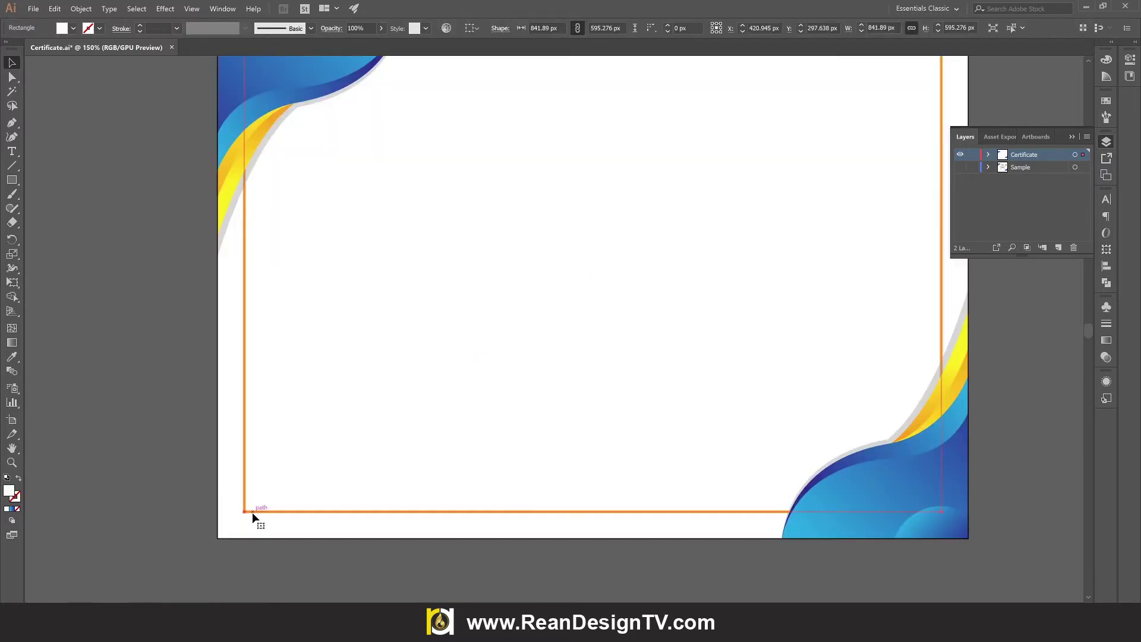
Draw a circle centred on the orange frame's bottom-left corner with the Ellipse tool
left_click(253, 512)
left_click_drag(11, 184, 79, 208)
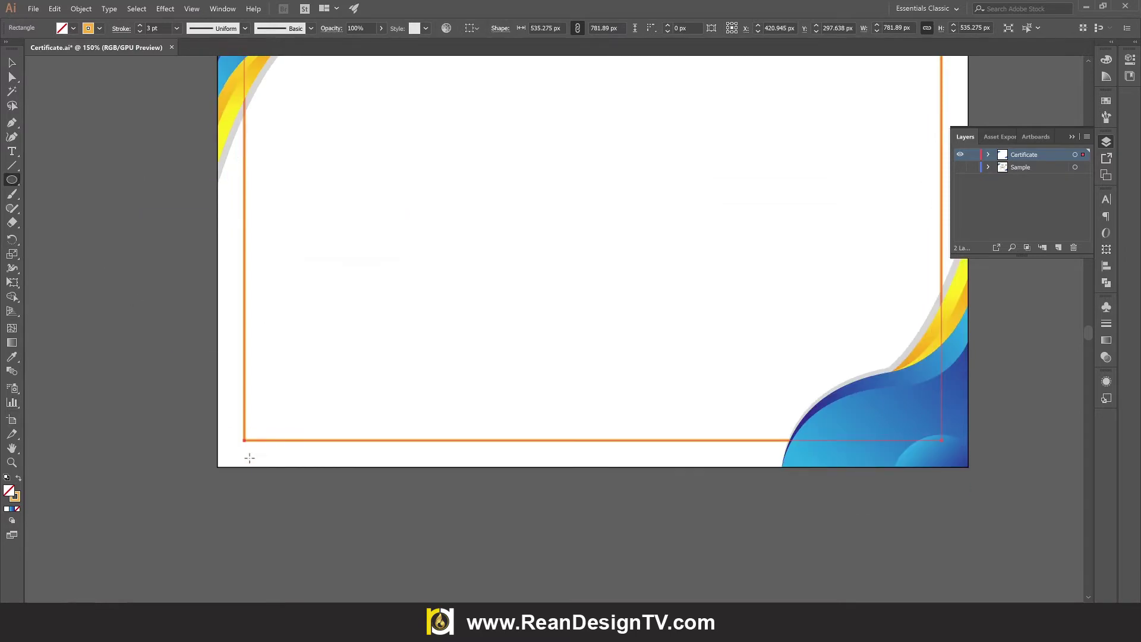
scroll(232, 433, "up", 1)
left_click_drag(248, 437, 293, 480)
left_click(13, 63)
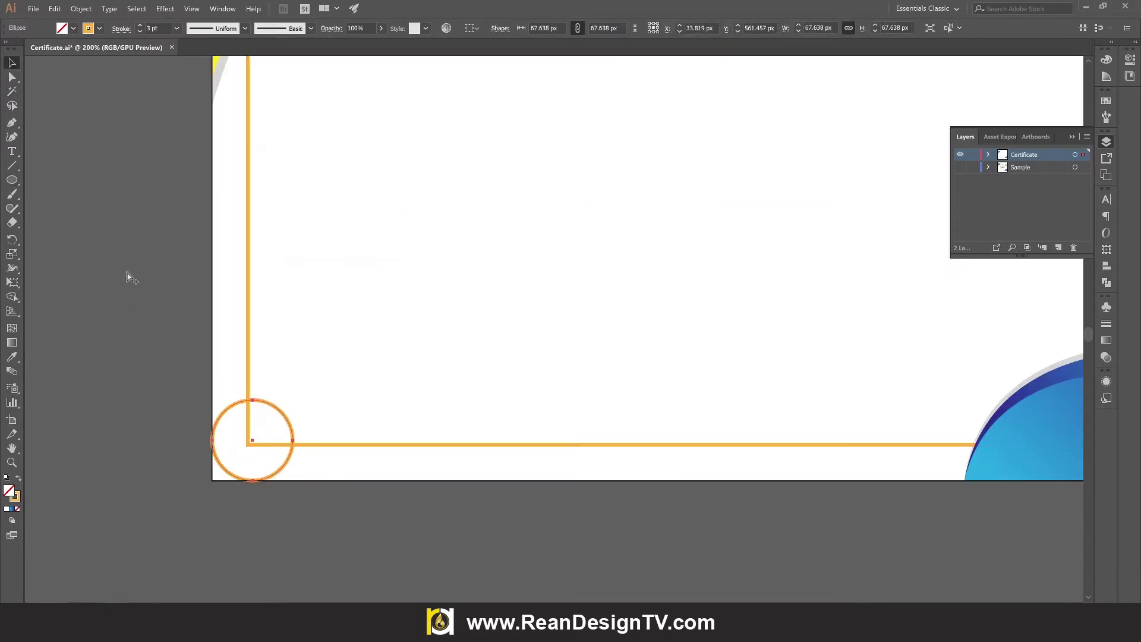
scroll(127, 275, "up", 1)
scroll(333, 441, "down", 1)
left_click_drag(357, 433, 351, 440)
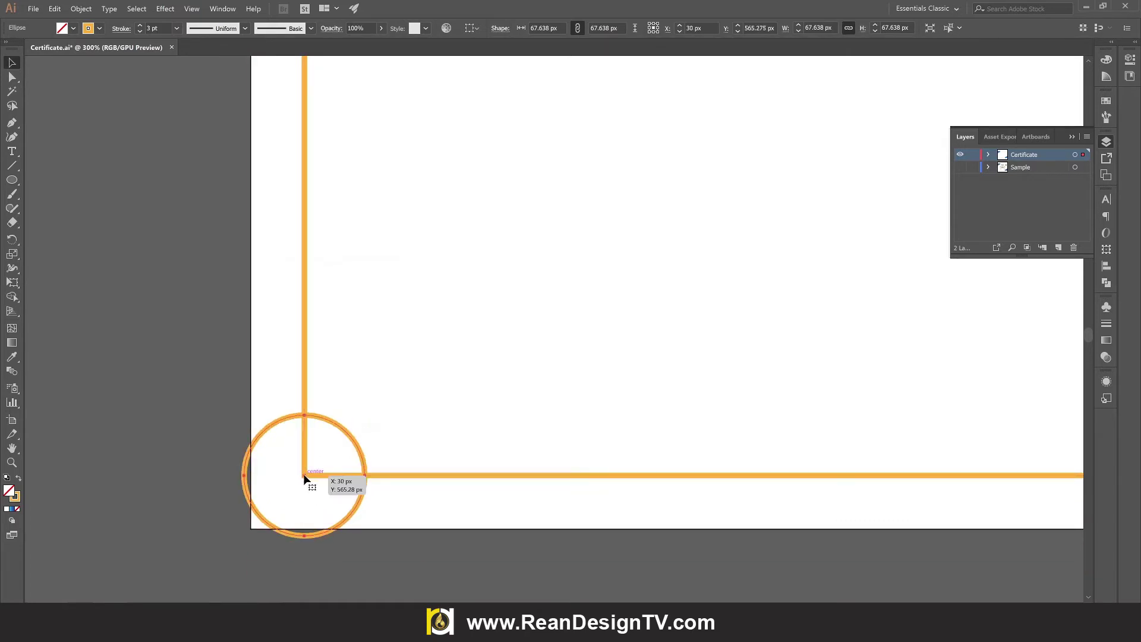
key("ctrl+1")
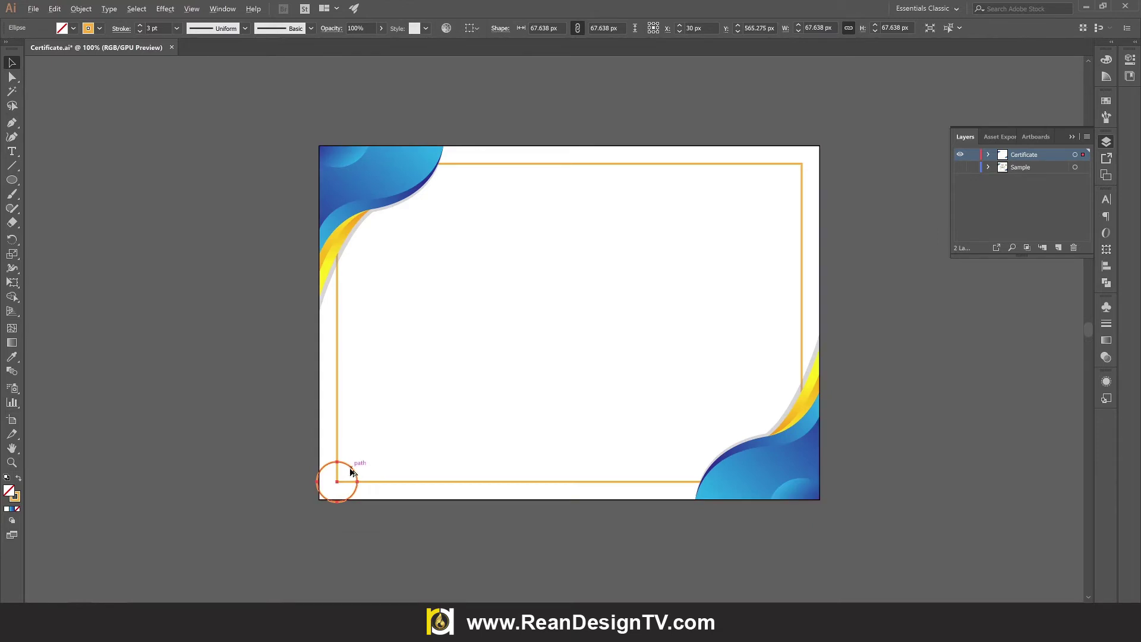
Copy the circle onto the frame's top-right corner
left_click_drag(351, 473, 805, 154)
scroll(805, 155, "up", 5)
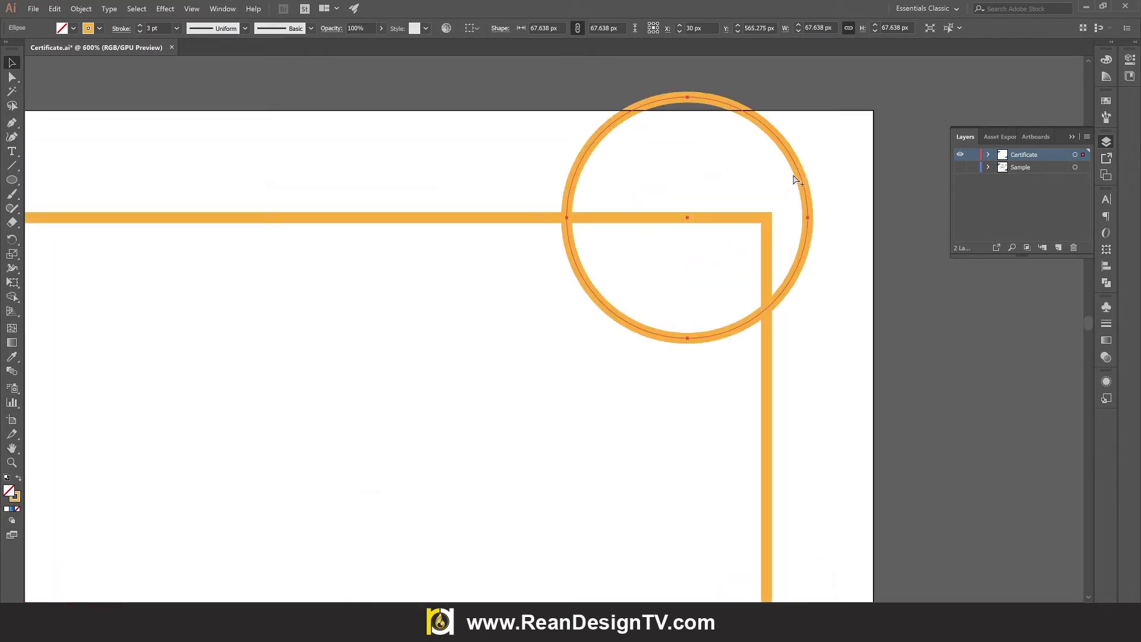
left_click_drag(804, 178, 879, 183)
scroll(767, 217, "down", 1)
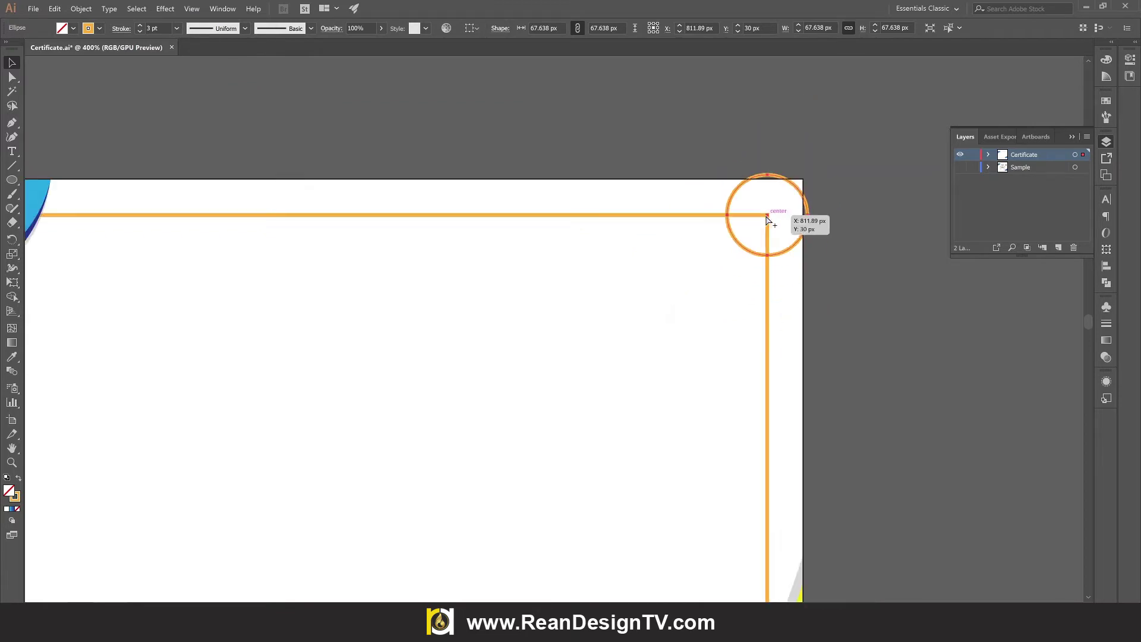
scroll(797, 216, "down", 4)
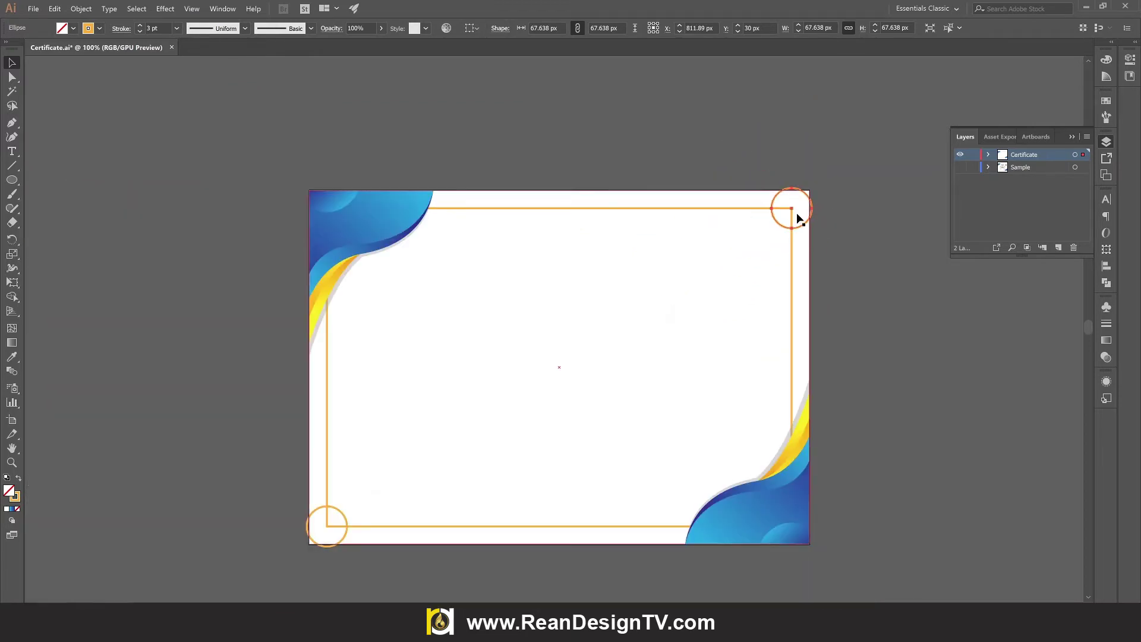
Select the orange frame together with both corner circles
left_click(347, 518, "shift")
left_click(368, 525, "shift")
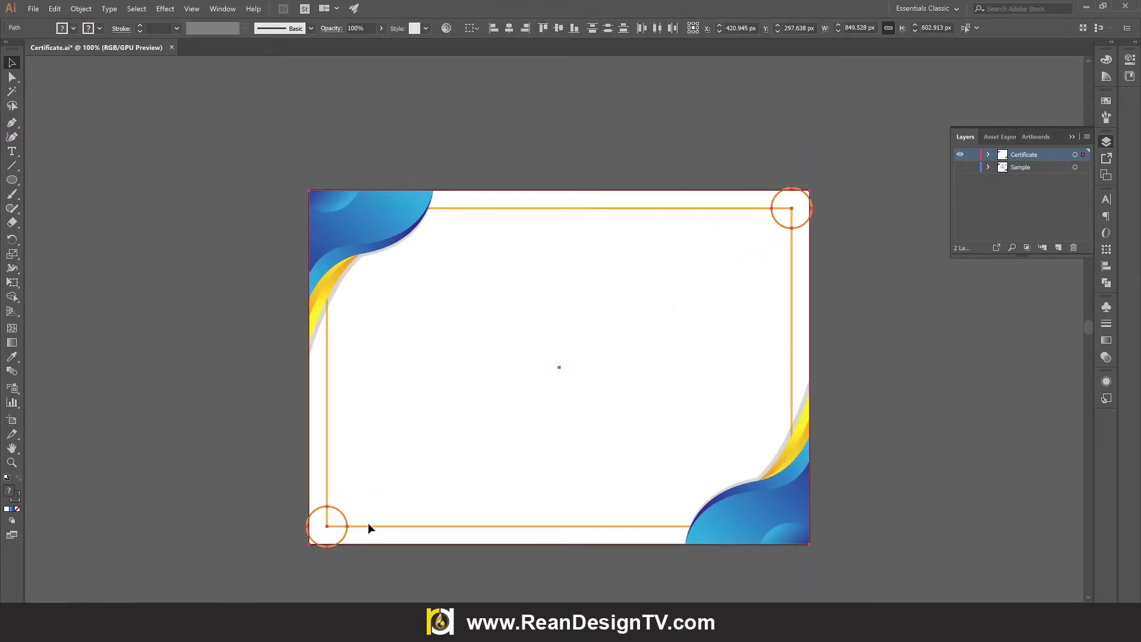
left_click(330, 542)
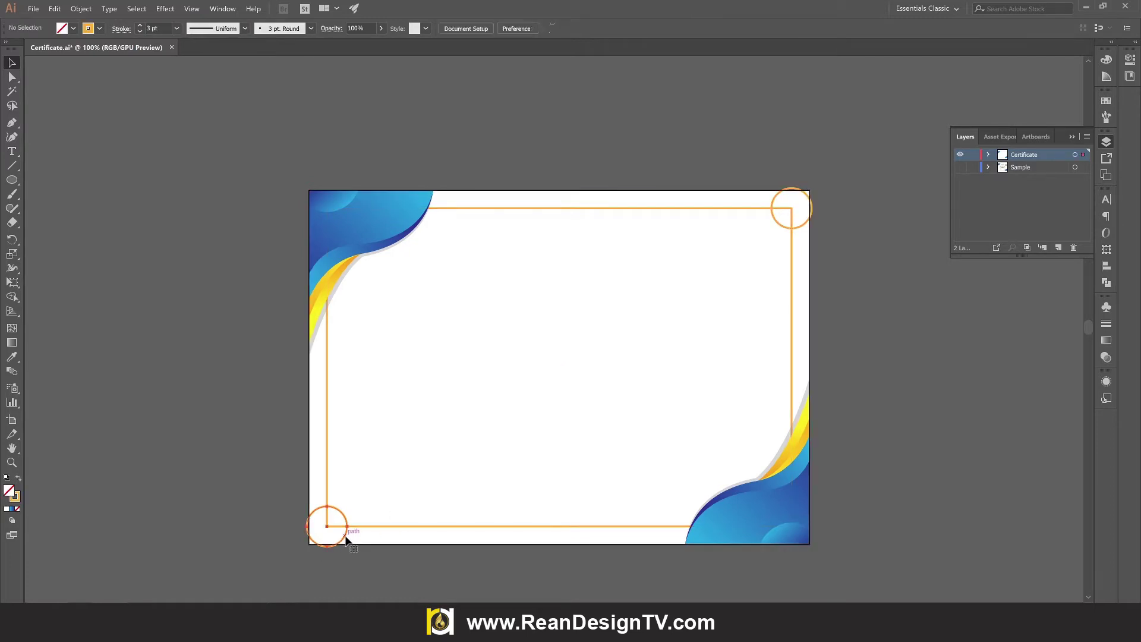
left_click(344, 538)
left_click(362, 522)
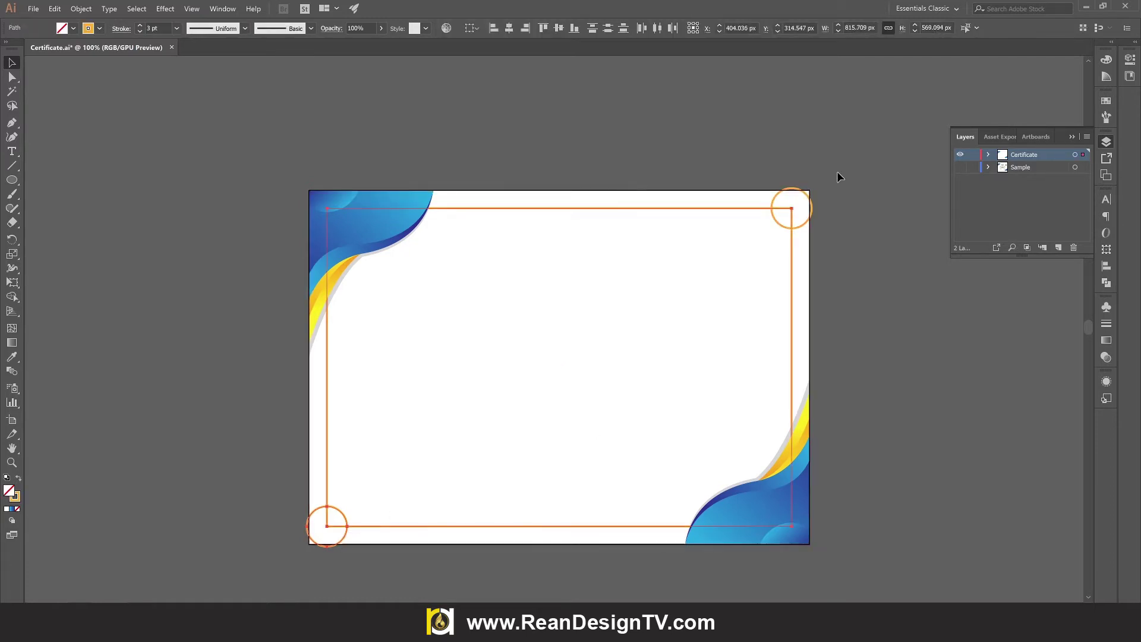
left_click(813, 208, "shift")
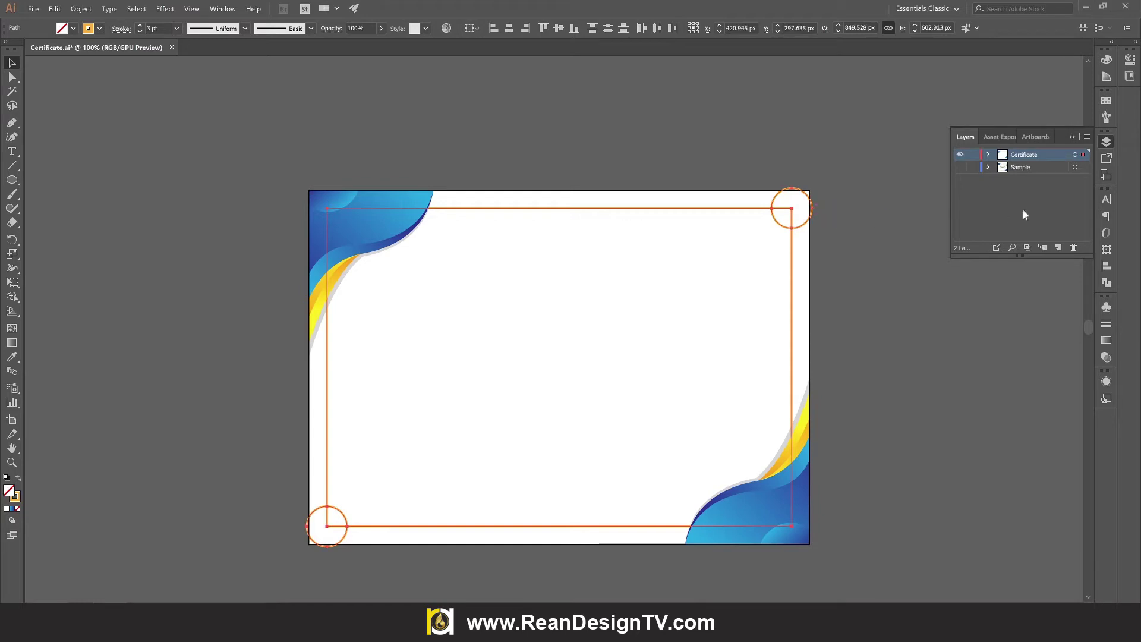
Subtract the circles from the frame to notch its top-right and bottom-left corners
left_click(1107, 284)
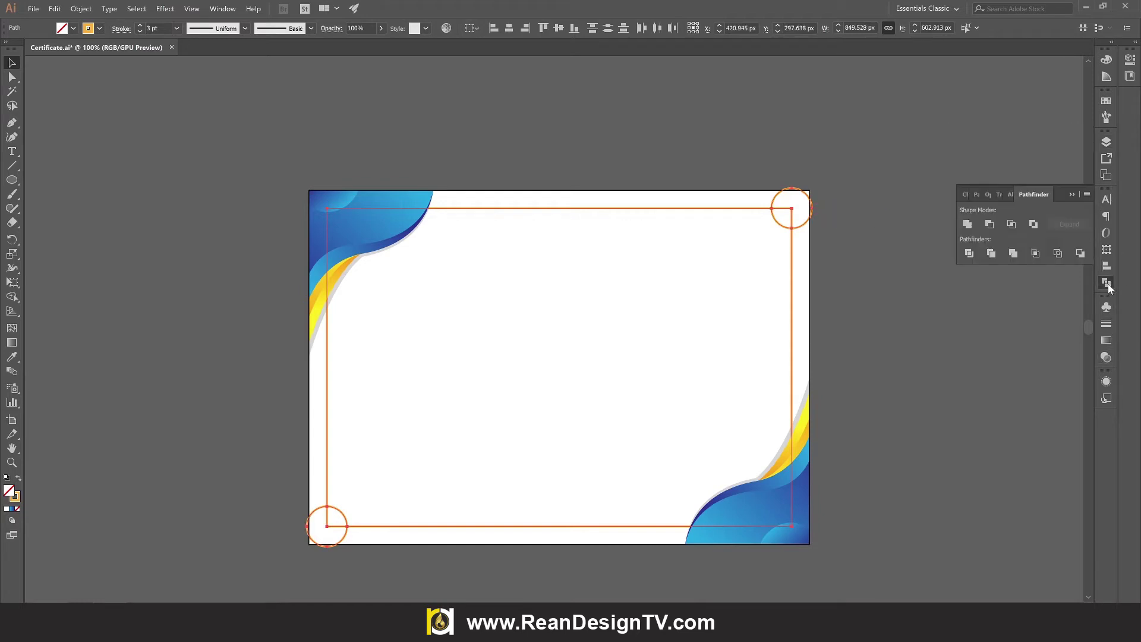
left_click(989, 224)
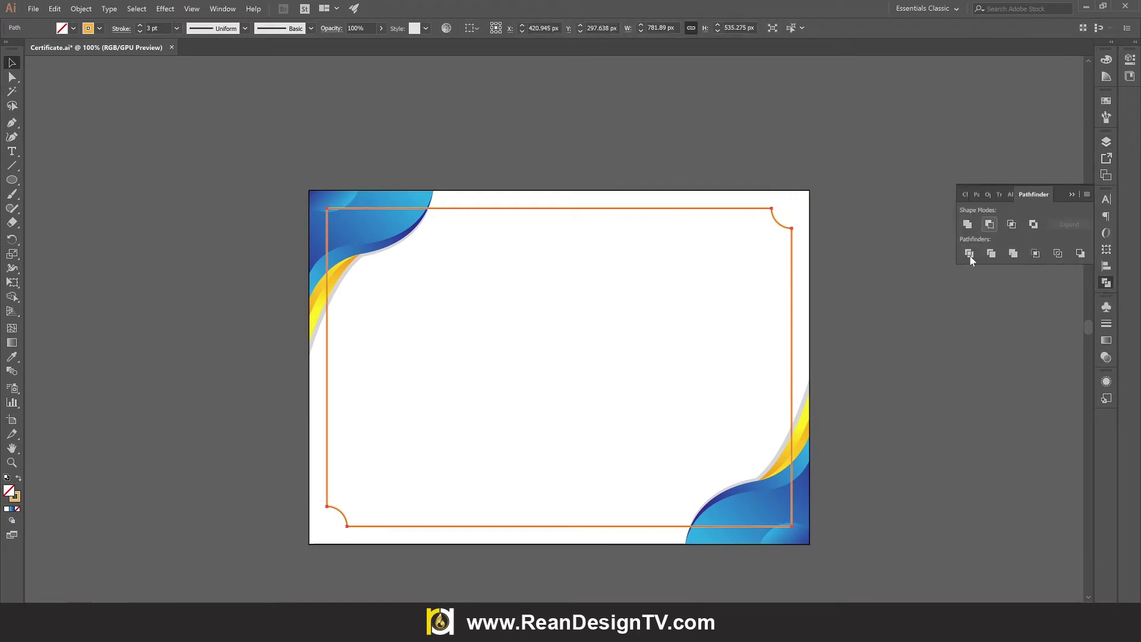
left_click(884, 339)
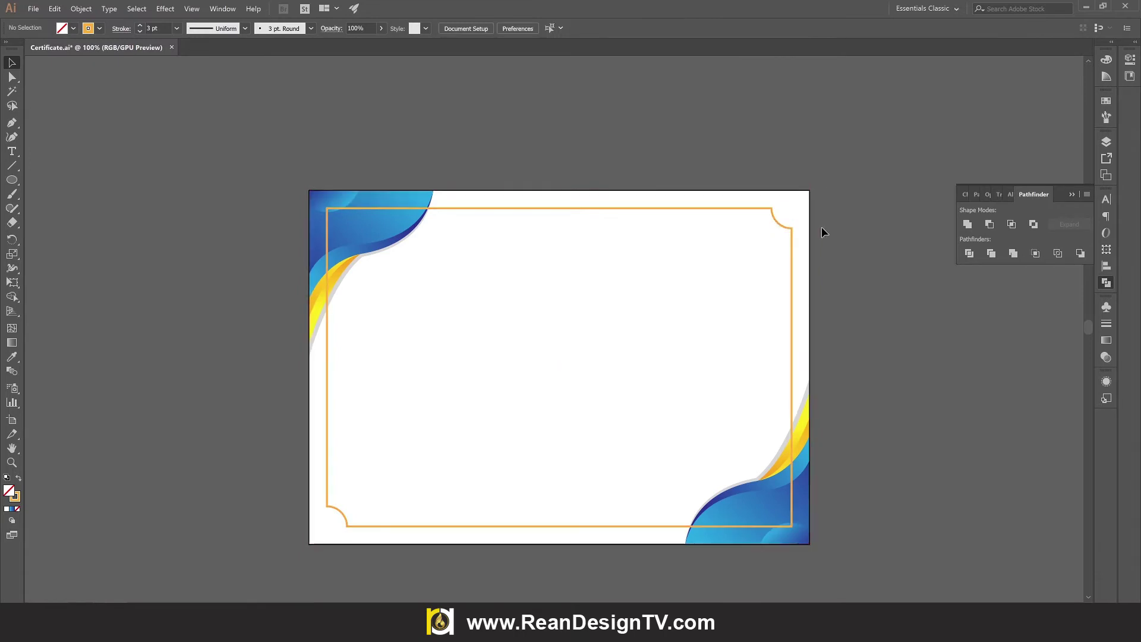
Send the notched orange frame to the back, behind the blue corners, and reselect it
right_click(742, 280)
mouse_move(415, 335)
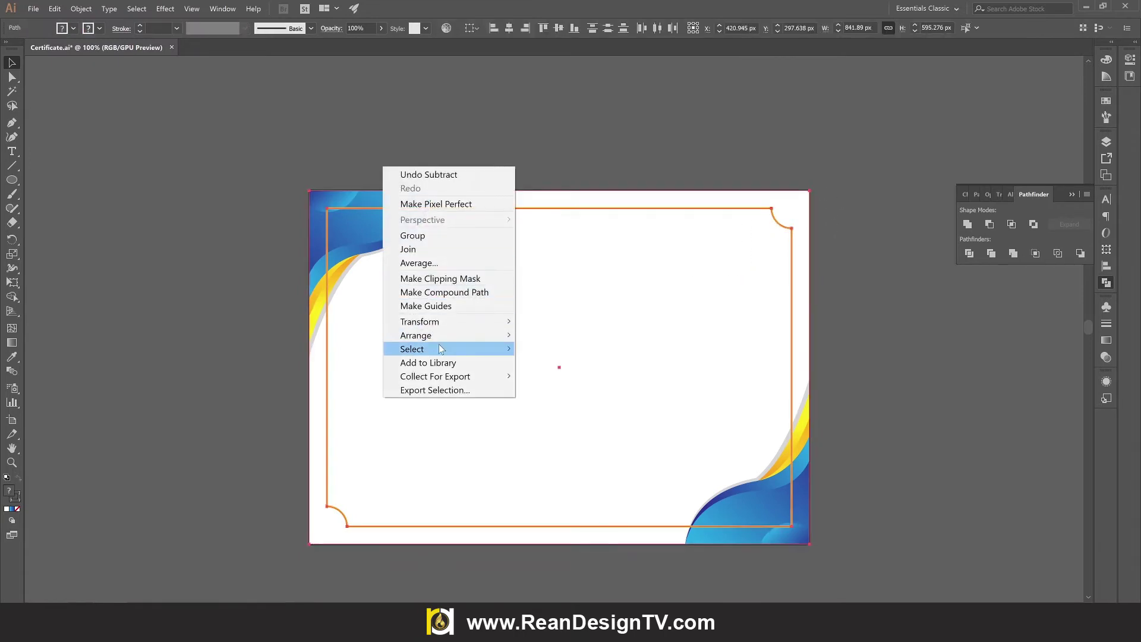
left_click(594, 375)
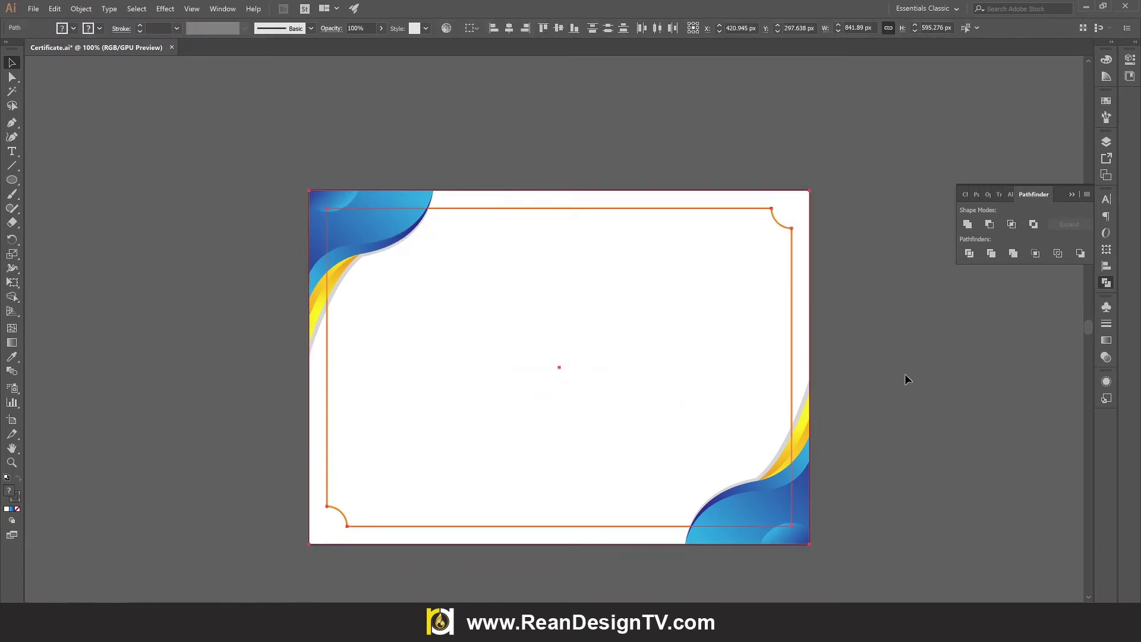
left_click(883, 390)
left_click(793, 330)
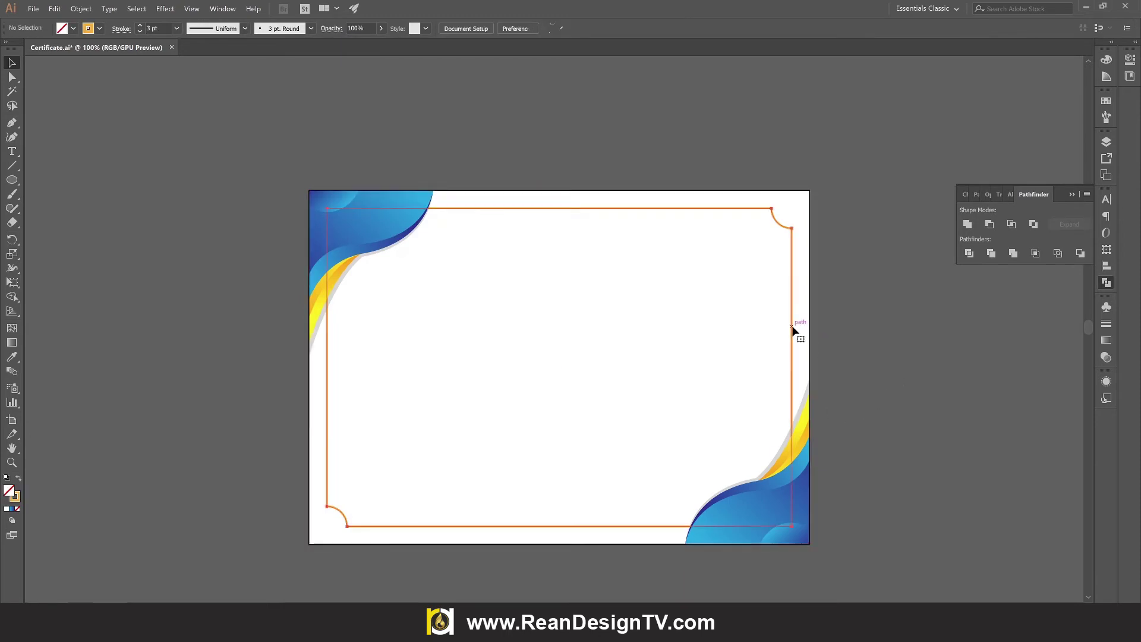
Offset the notched frame by -10 px to add an inner second border, then deselect
left_click(81, 9)
mouse_move(91, 279)
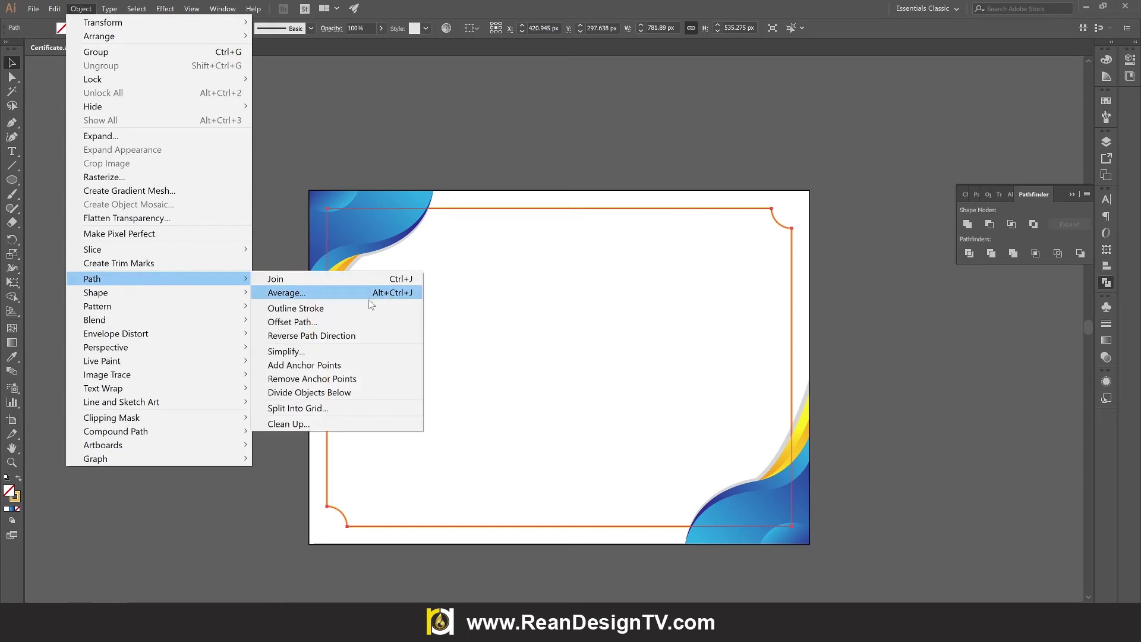
left_click(341, 320)
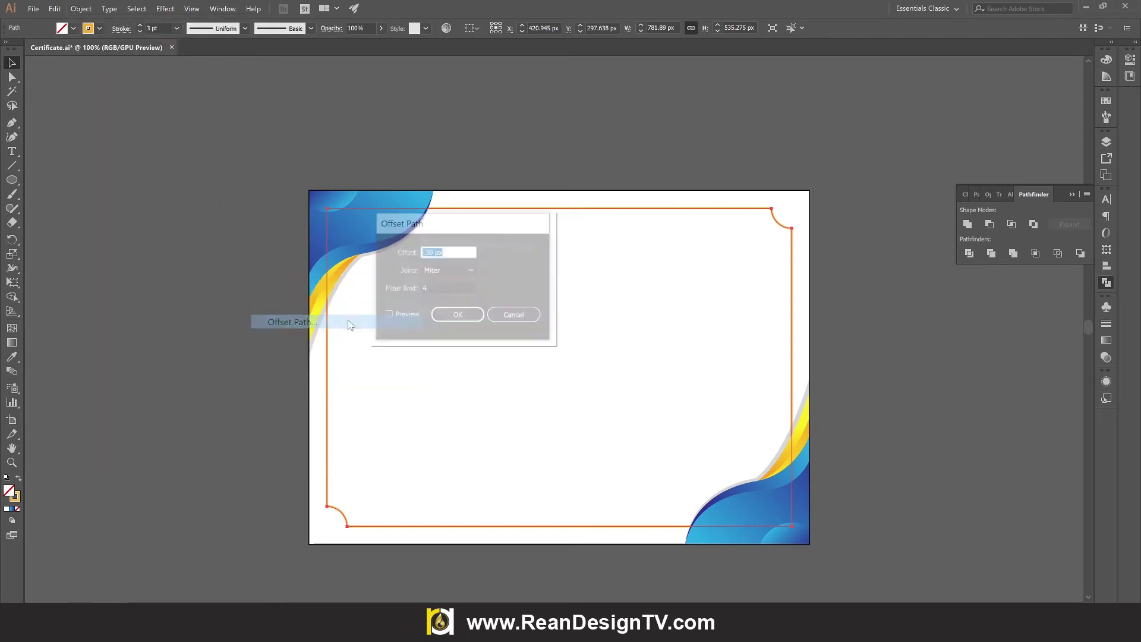
left_click(389, 319)
left_click(427, 252)
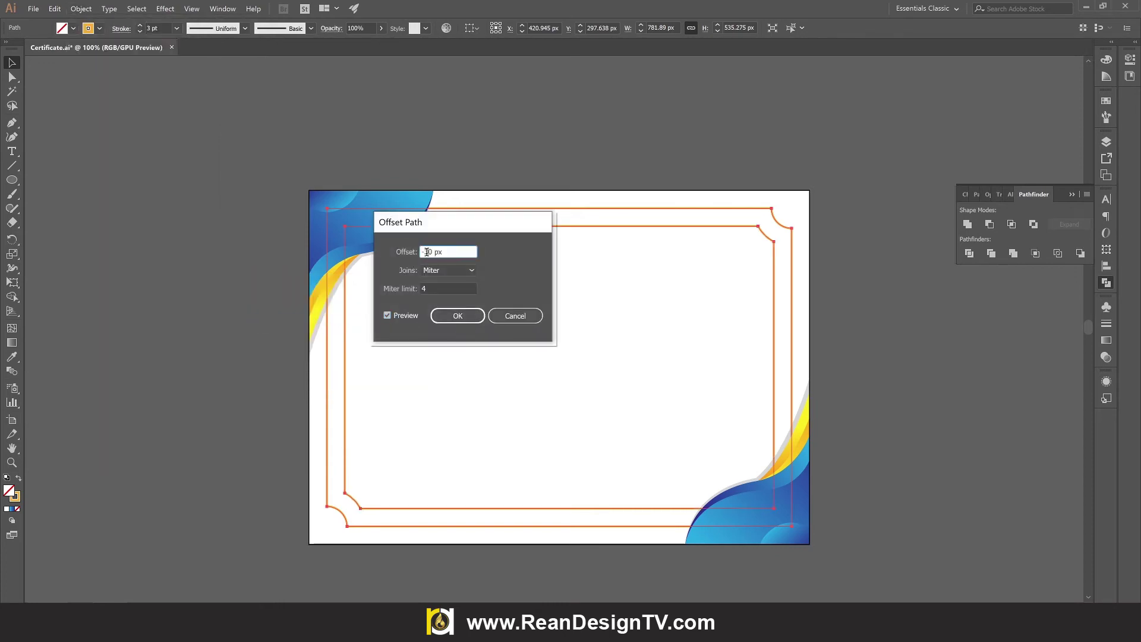
left_click(457, 287)
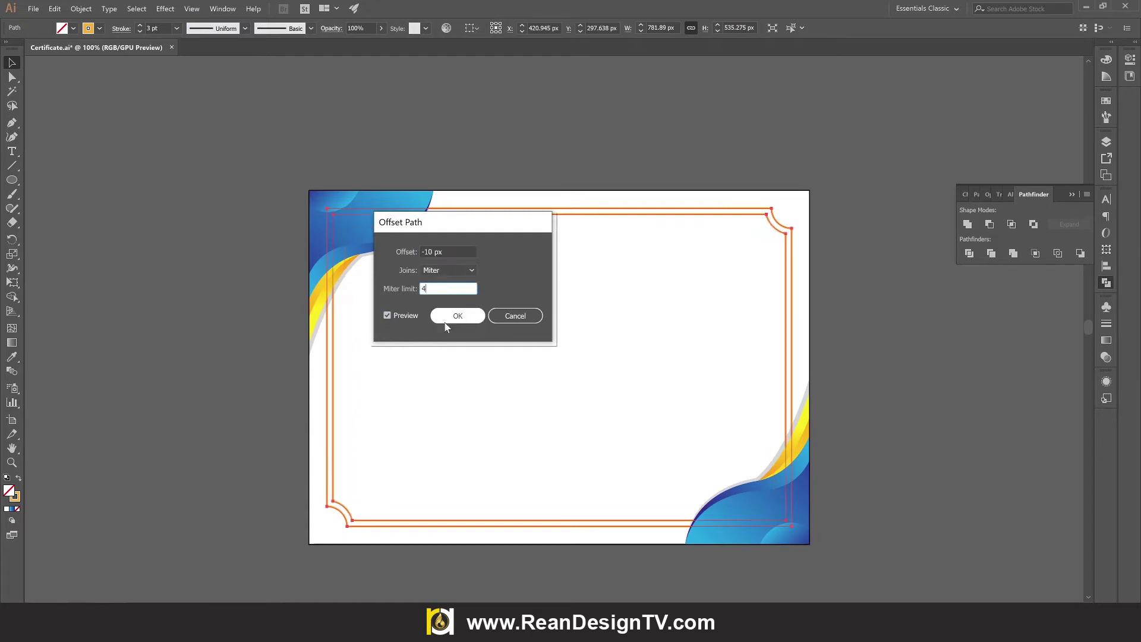
left_click(469, 319)
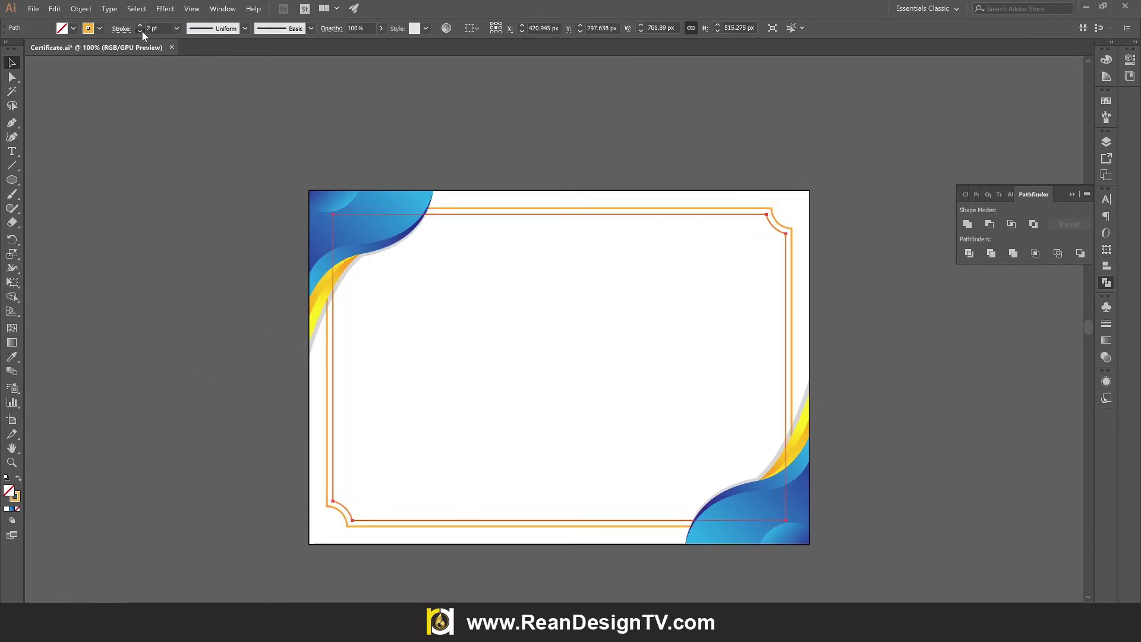
left_click(155, 126)
scroll(207, 445, "down", 2)
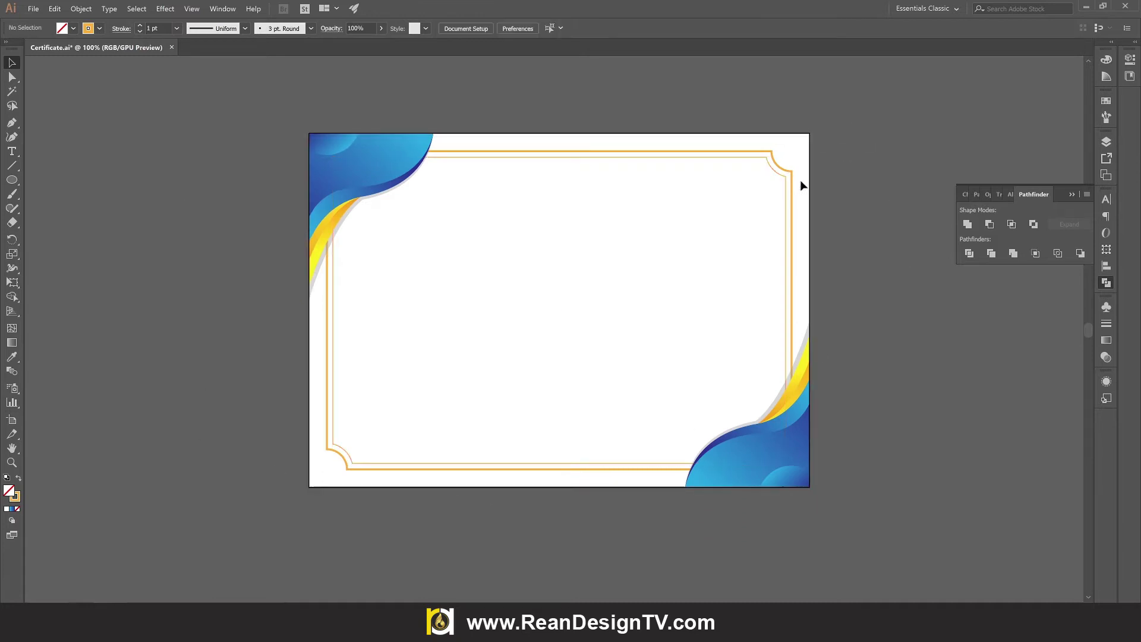
scroll(953, 227, "up", 2)
Toggle the Certificate layer's visibility in Layers twice to compare against the Sample layer
left_click(1106, 141)
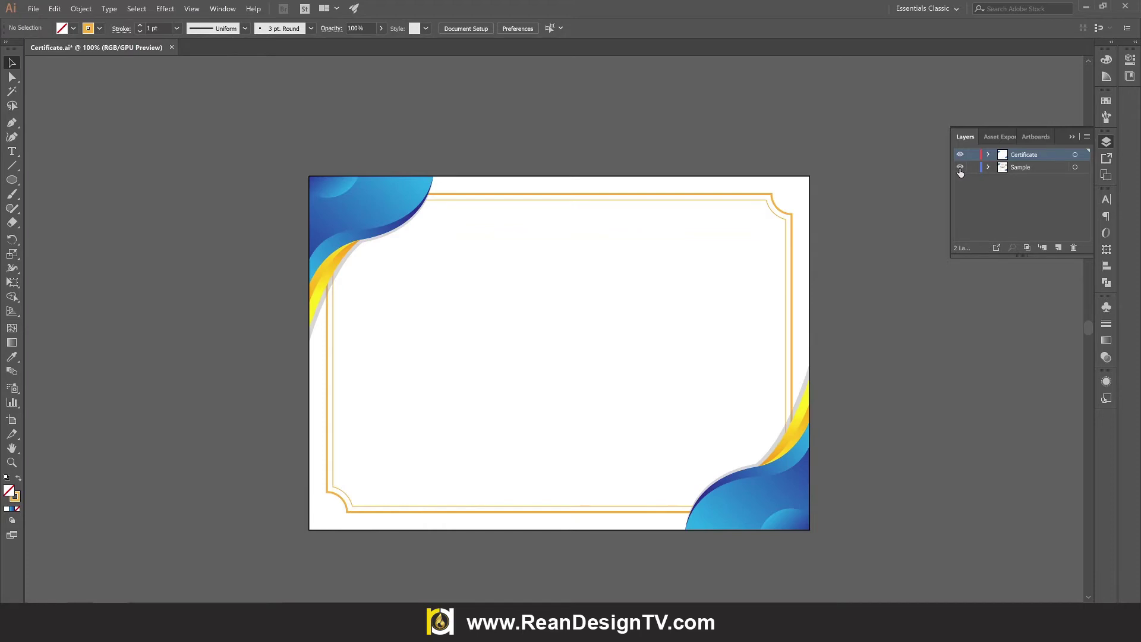
left_click(960, 155)
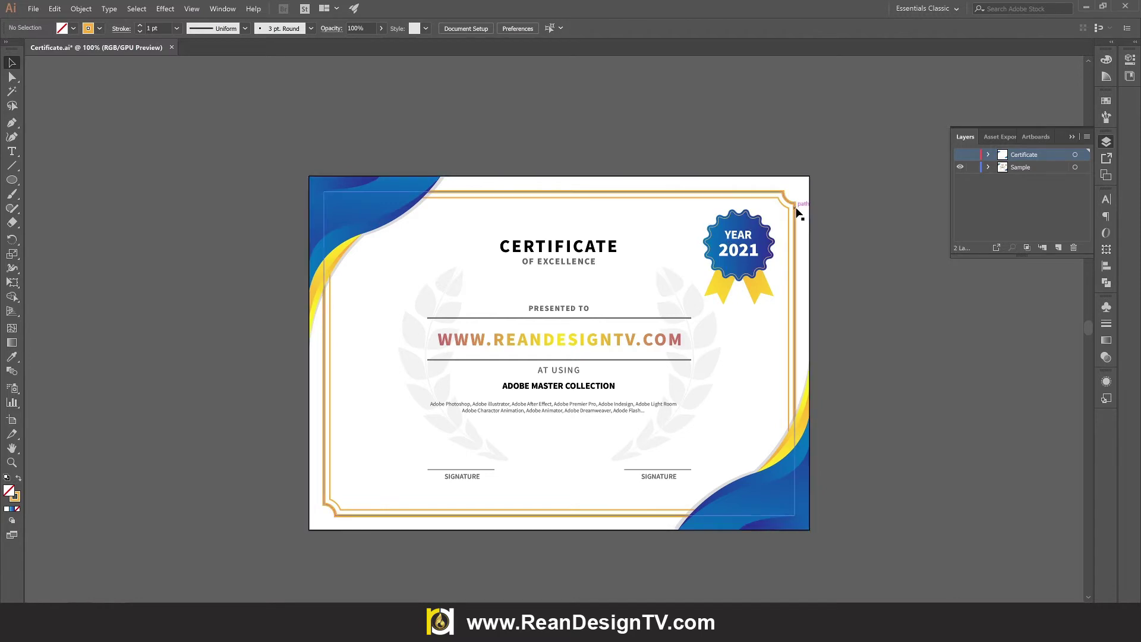
left_click(961, 167)
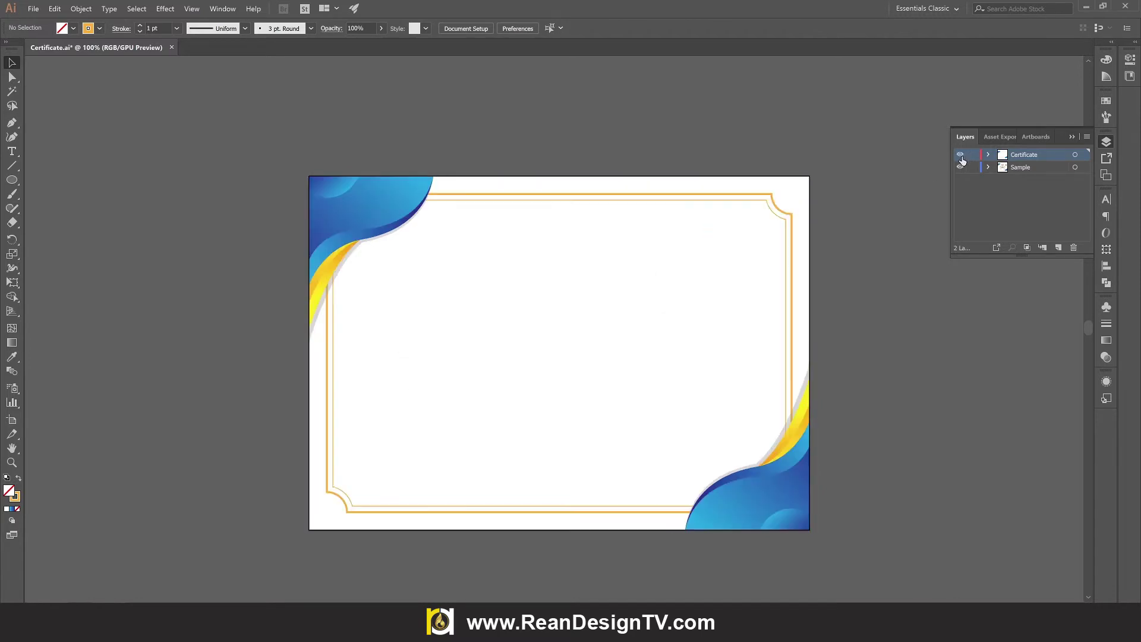
scroll(815, 215, "up", 3)
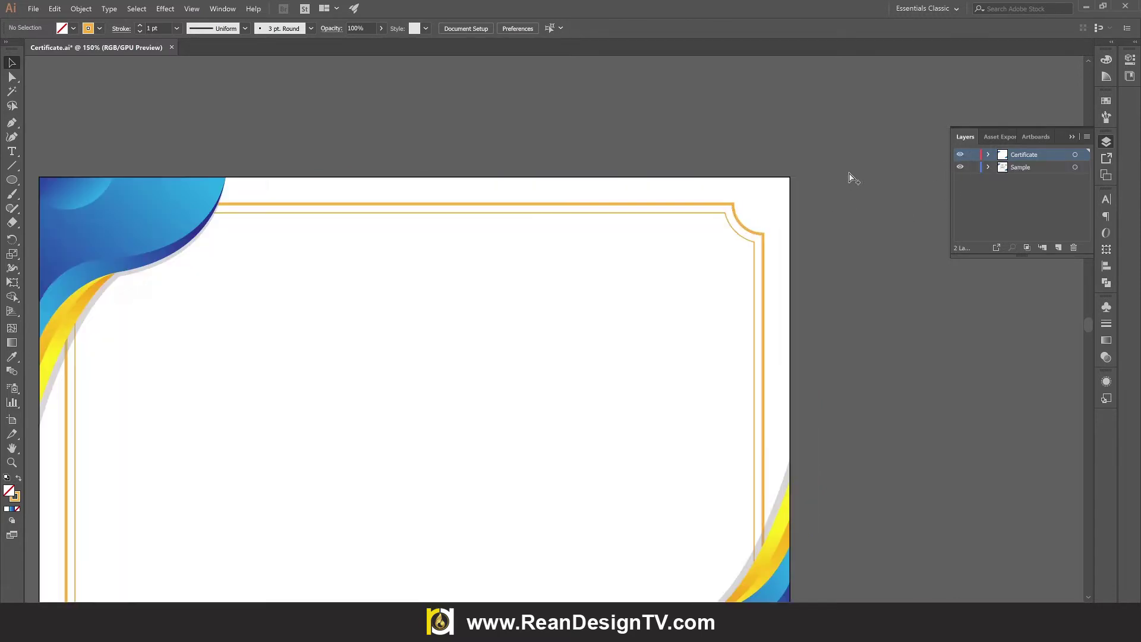
scroll(183, 193, "down", 2)
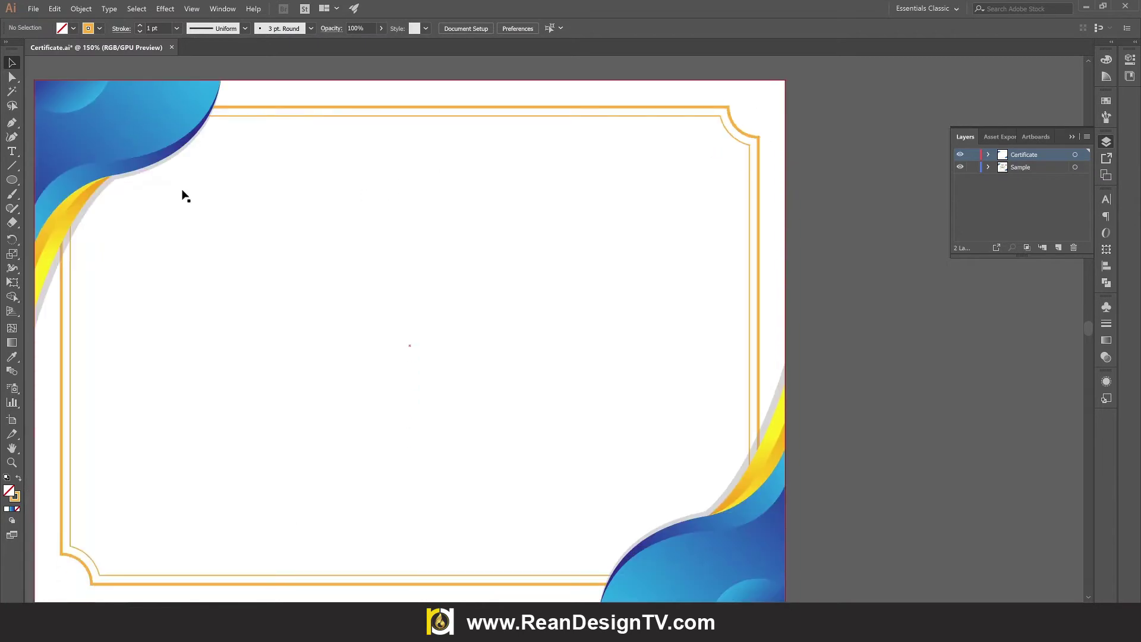
scroll(69, 191, "up", 1)
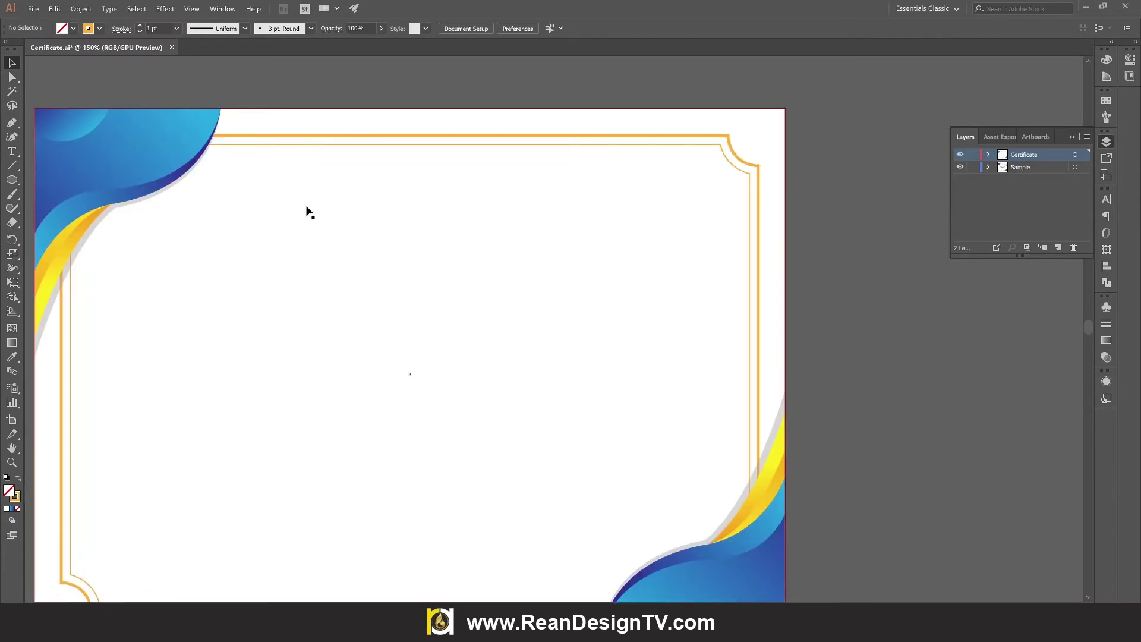
left_click(959, 155)
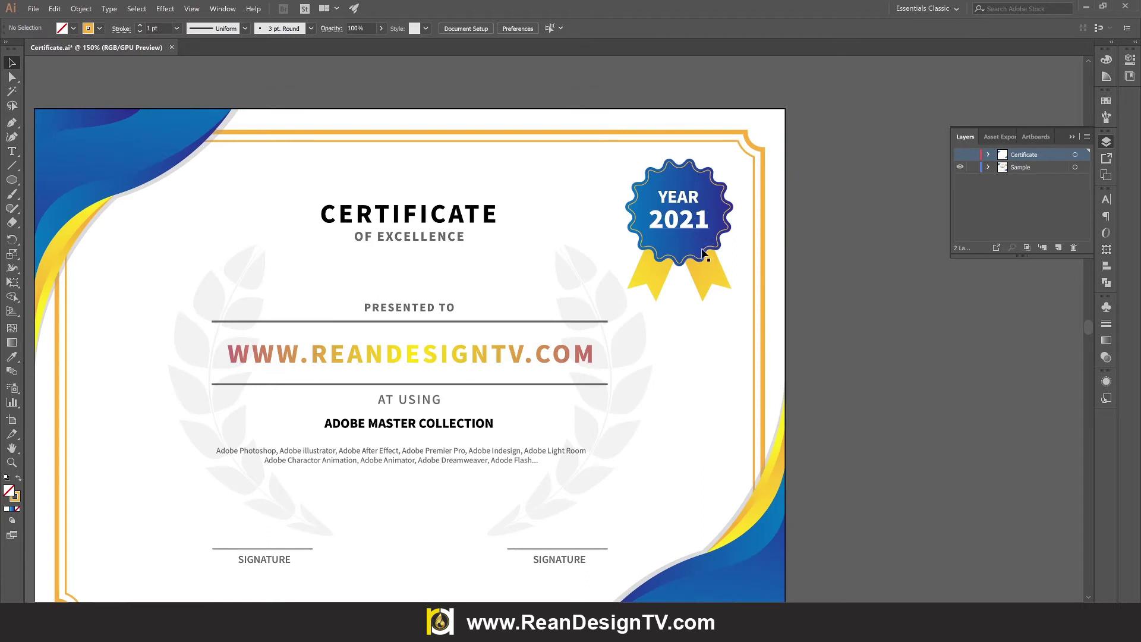
left_click(960, 154)
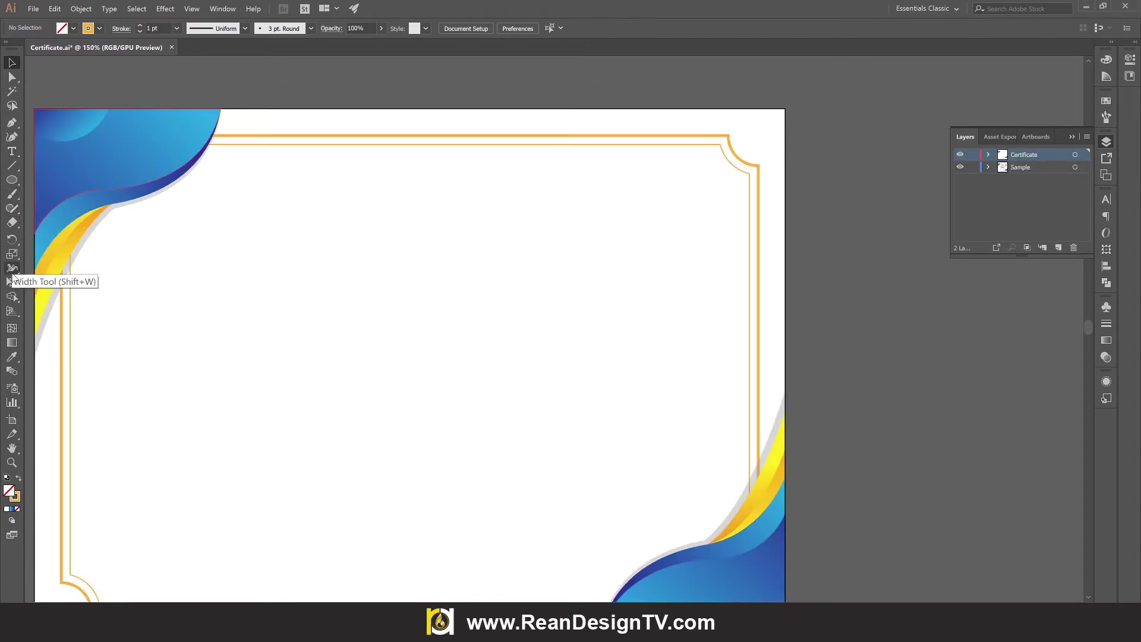
Choose the Star tool and click near the page centre to place a star
left_click(15, 182)
left_click_drag(15, 182, 67, 241)
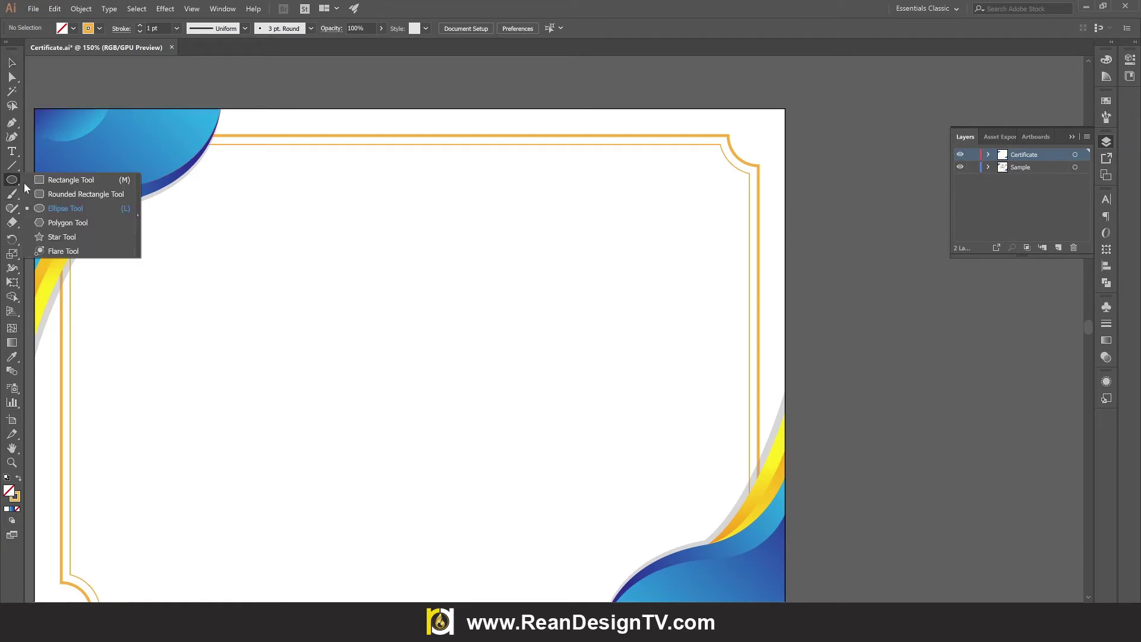
key("ctrl+minus")
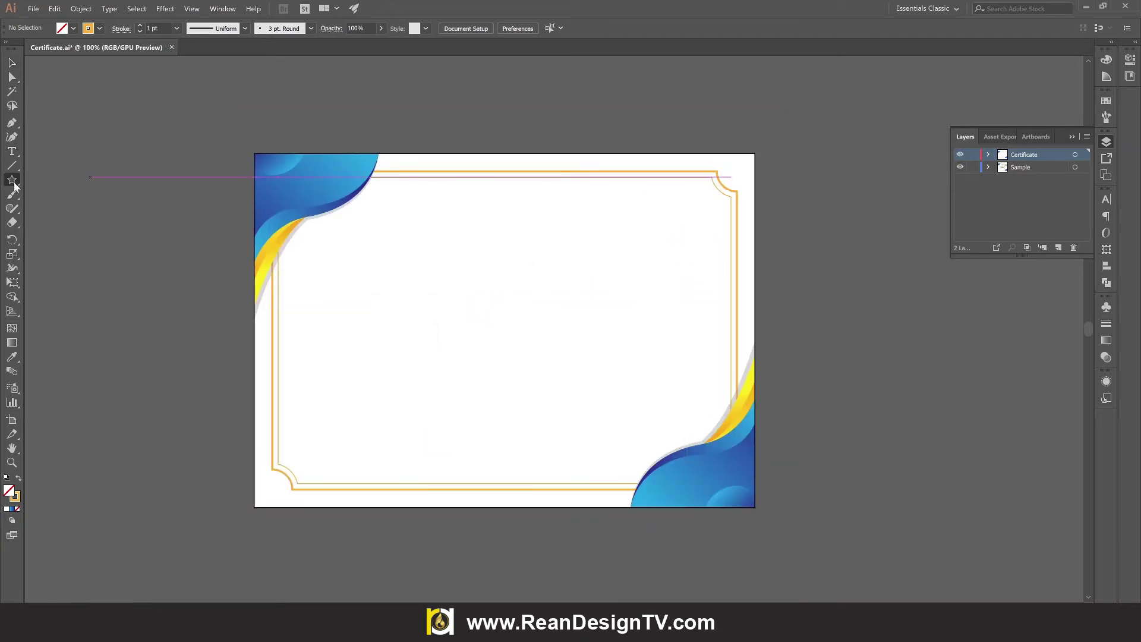
left_click(490, 308)
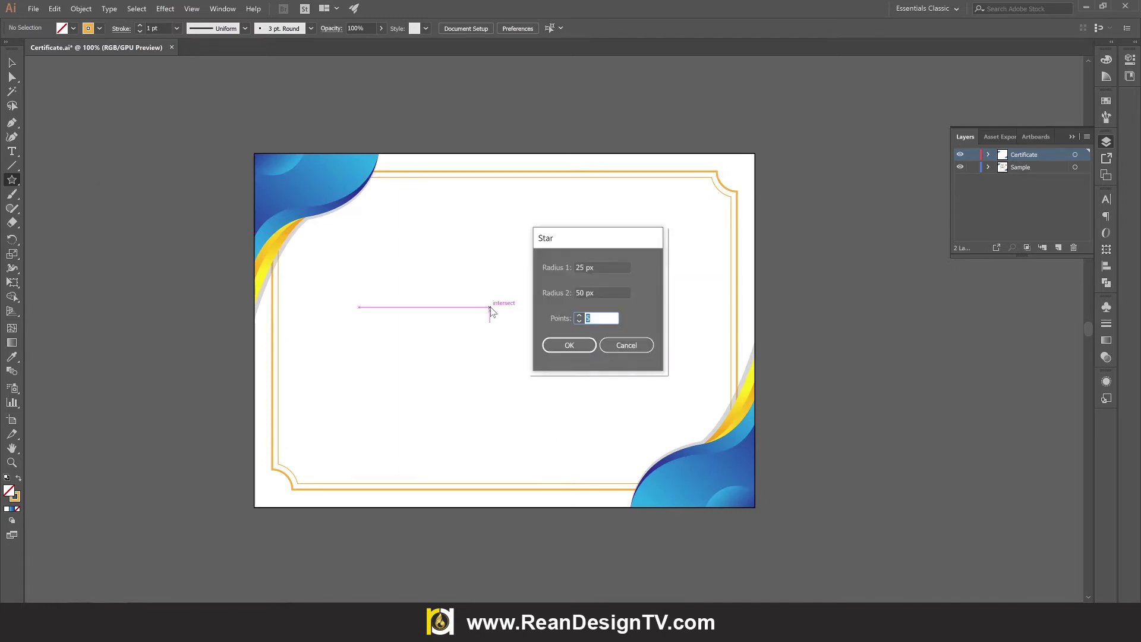
Create a 20-point star with Radius 1 of 75 px and Radius 2 of 100 px
left_click(607, 267)
left_click(609, 291)
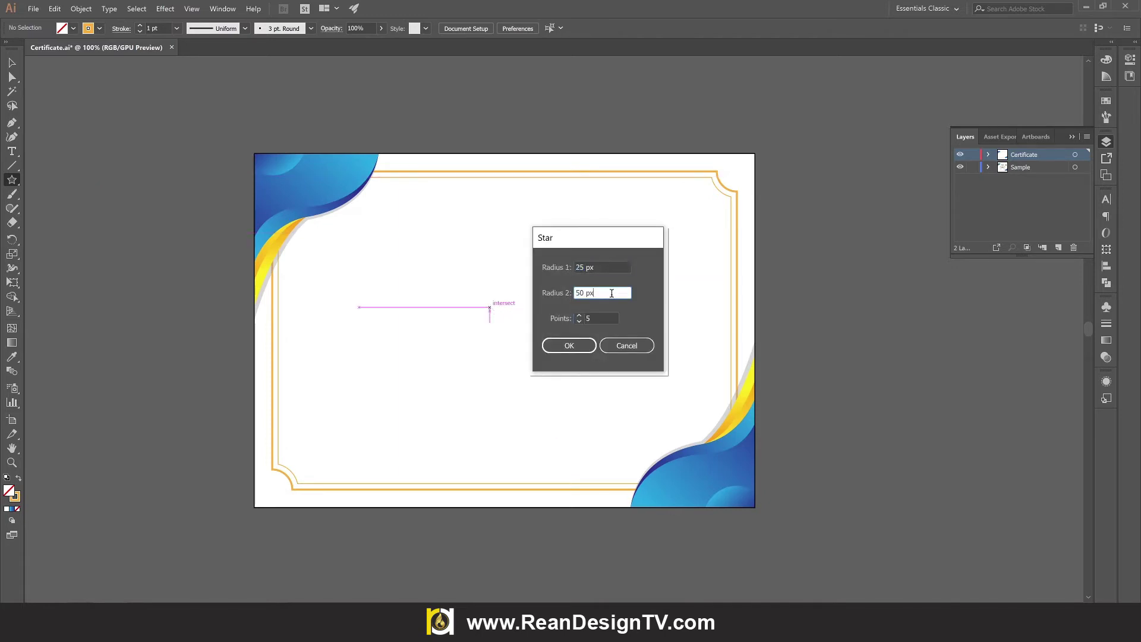
type("100")
left_click(605, 264)
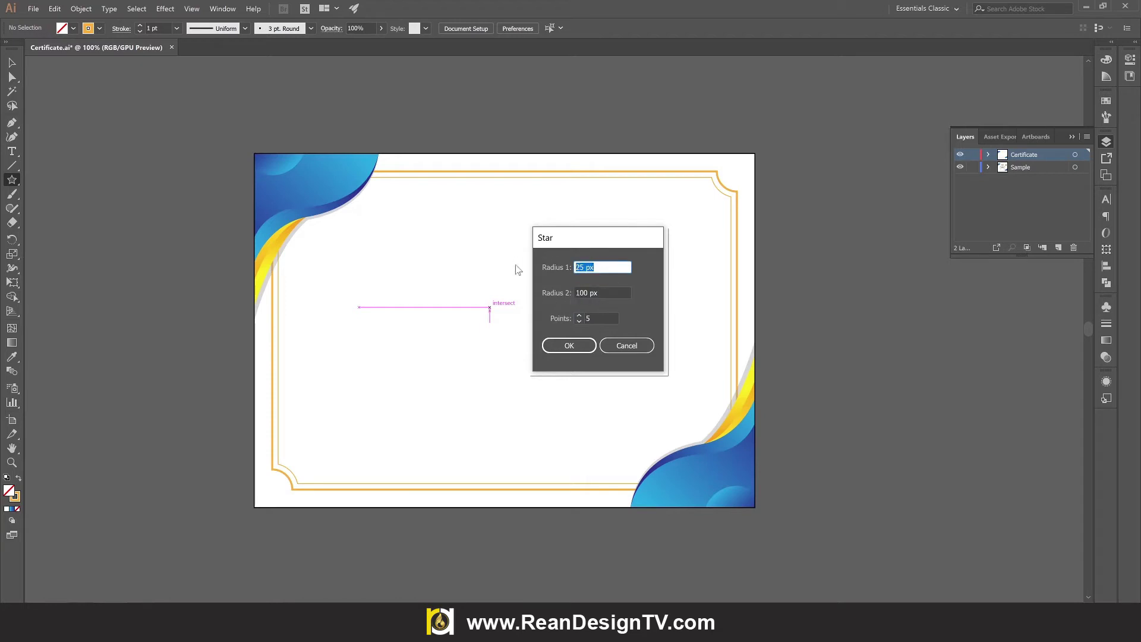
type("75")
left_click(603, 320)
type("20")
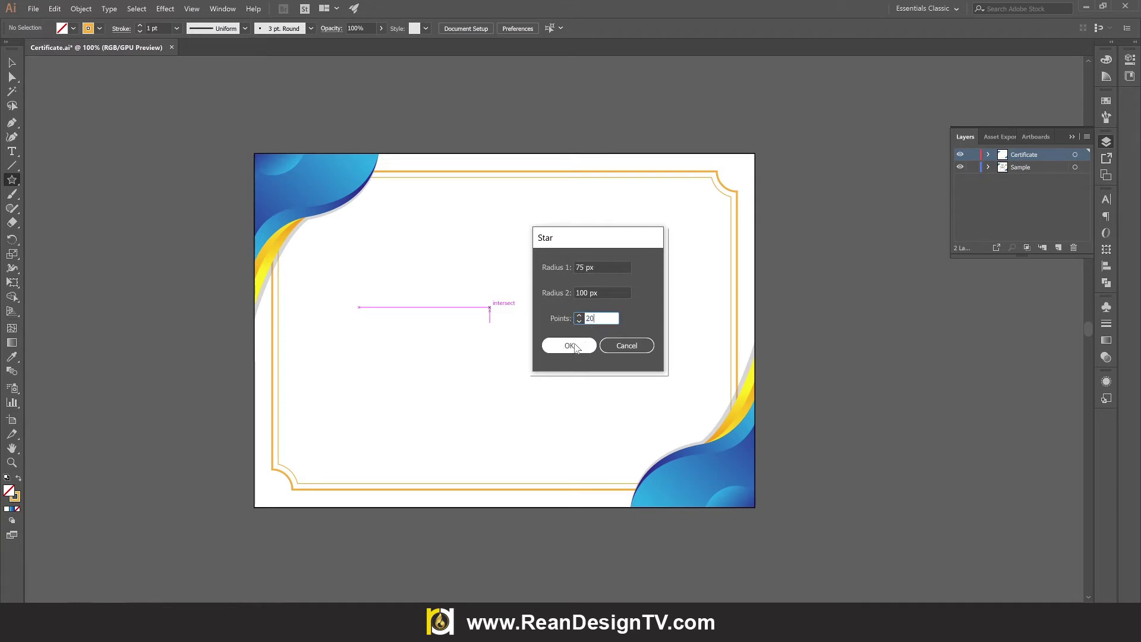
left_click(569, 345)
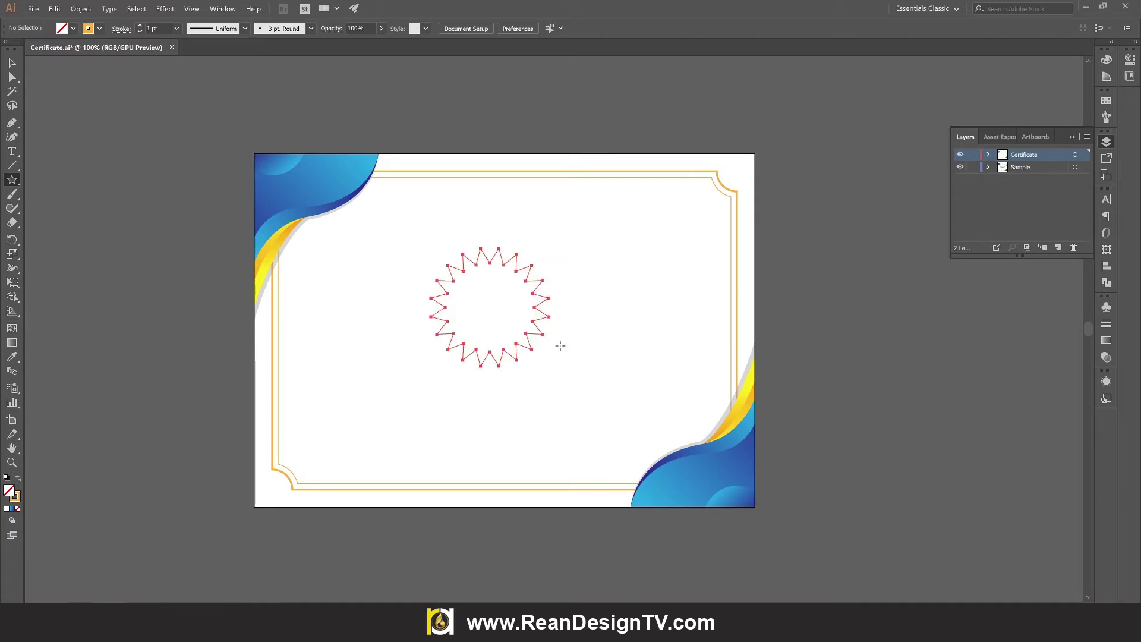
key("v")
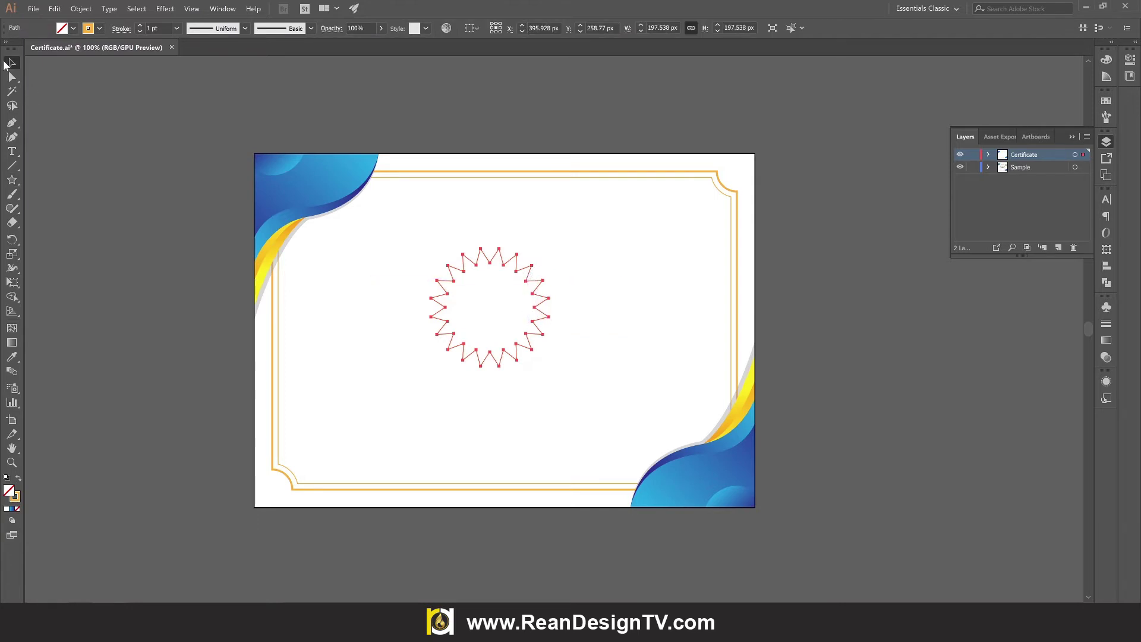
scroll(491, 270, "up", 1)
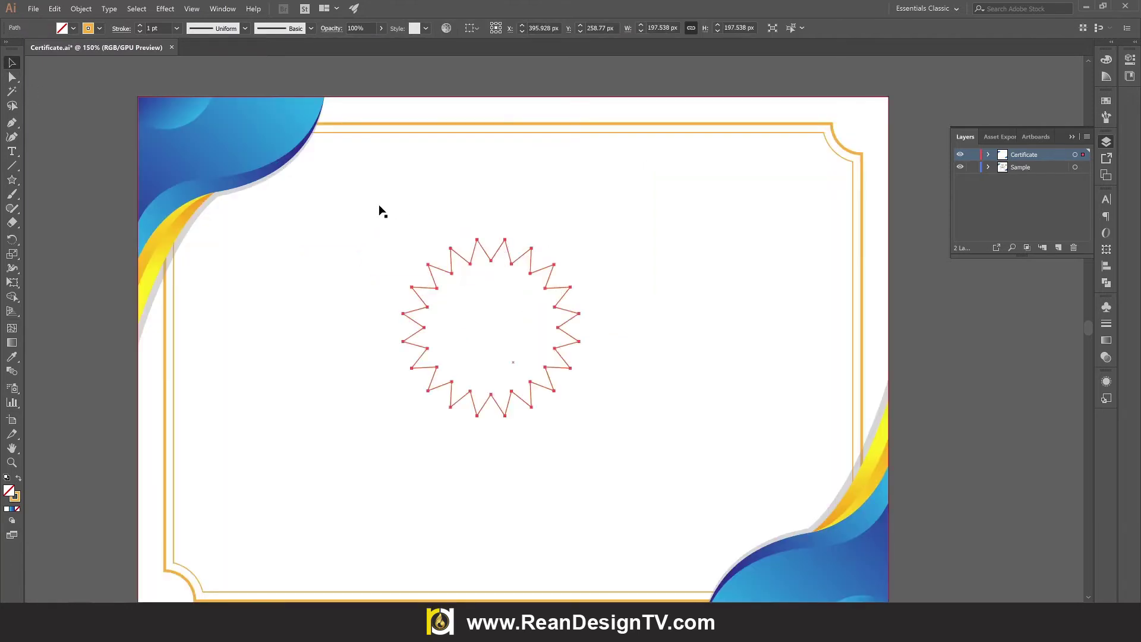
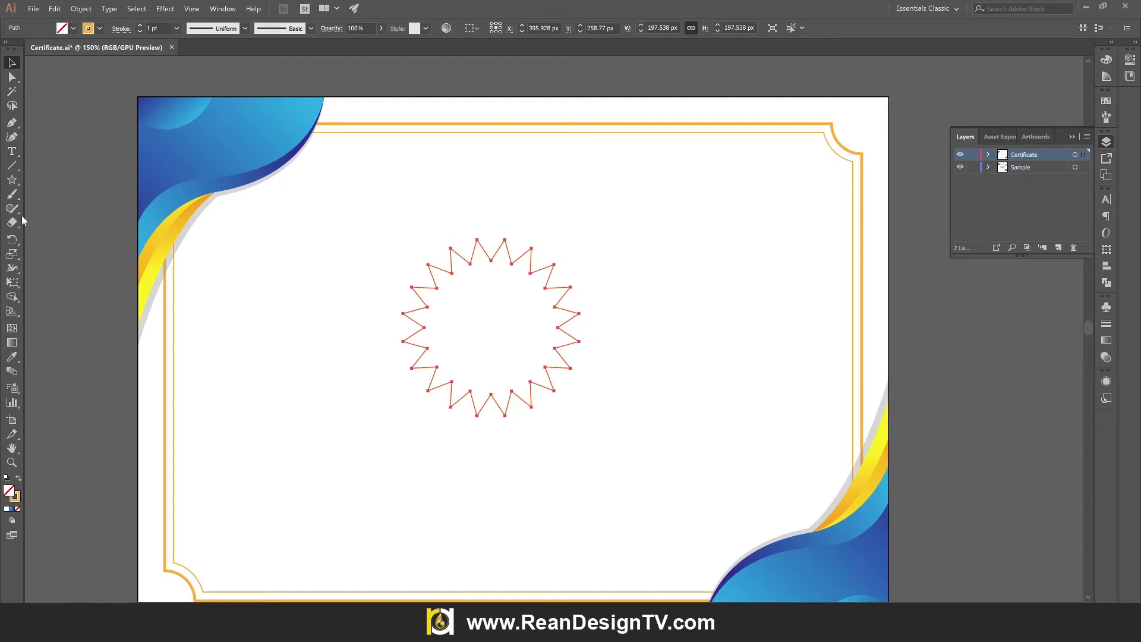
Fill the star with the corners' blue gradient and round its points into a scalloped badge
left_click(11, 356)
left_click(197, 173)
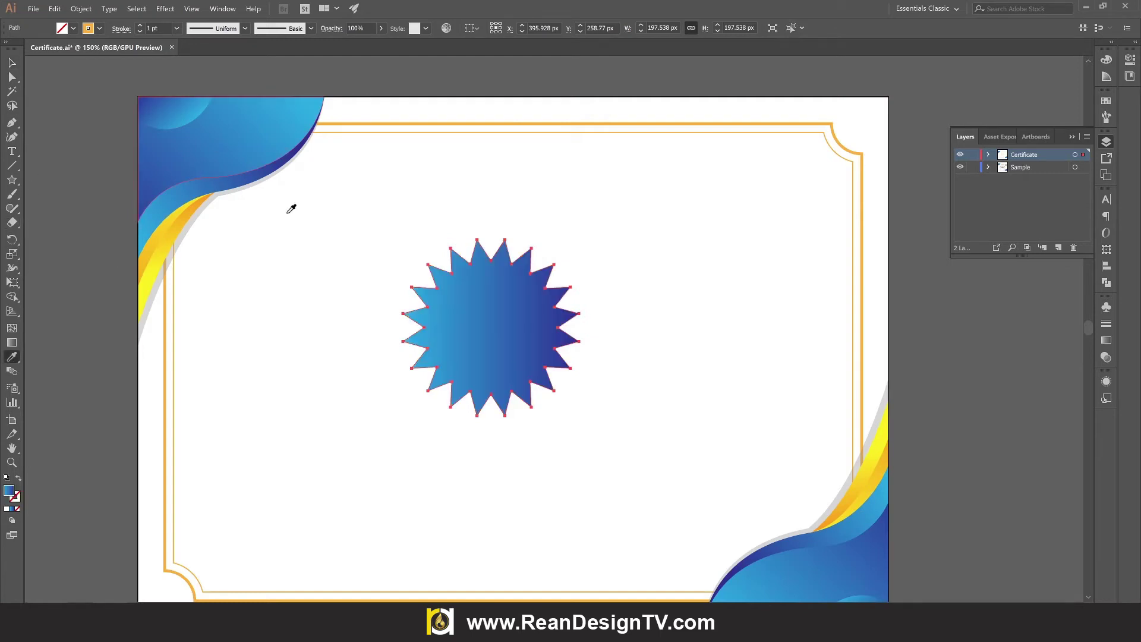
left_click(11, 77)
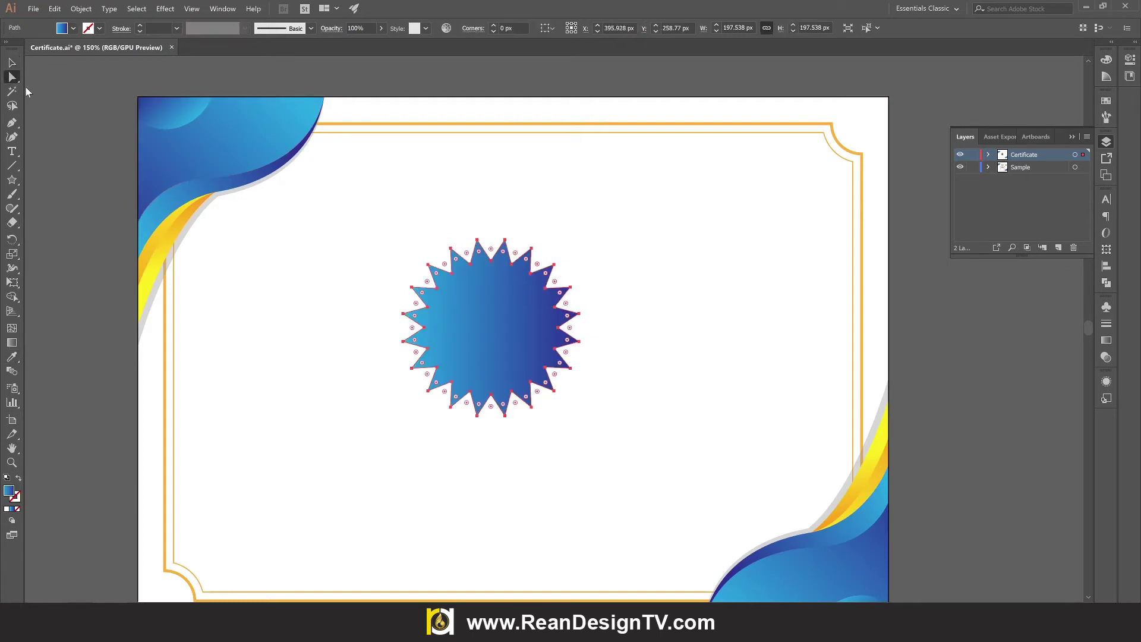
left_click_drag(506, 255, 510, 277)
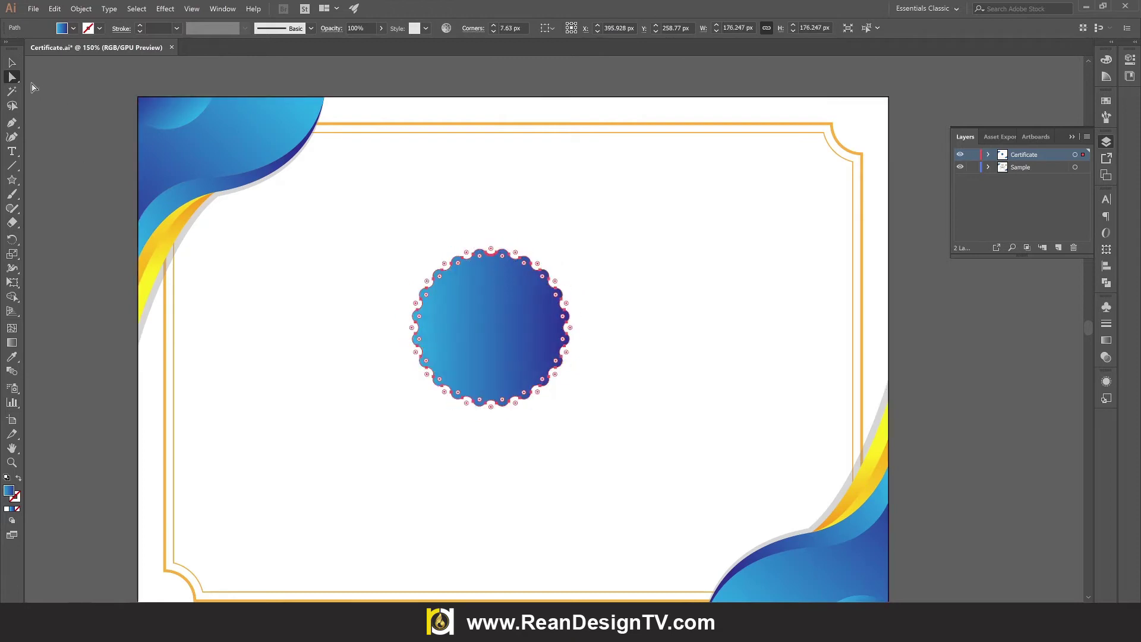
left_click(12, 63)
Angle the badge gradient diagonally, dark at top-left to light at bottom-right
left_click(513, 315)
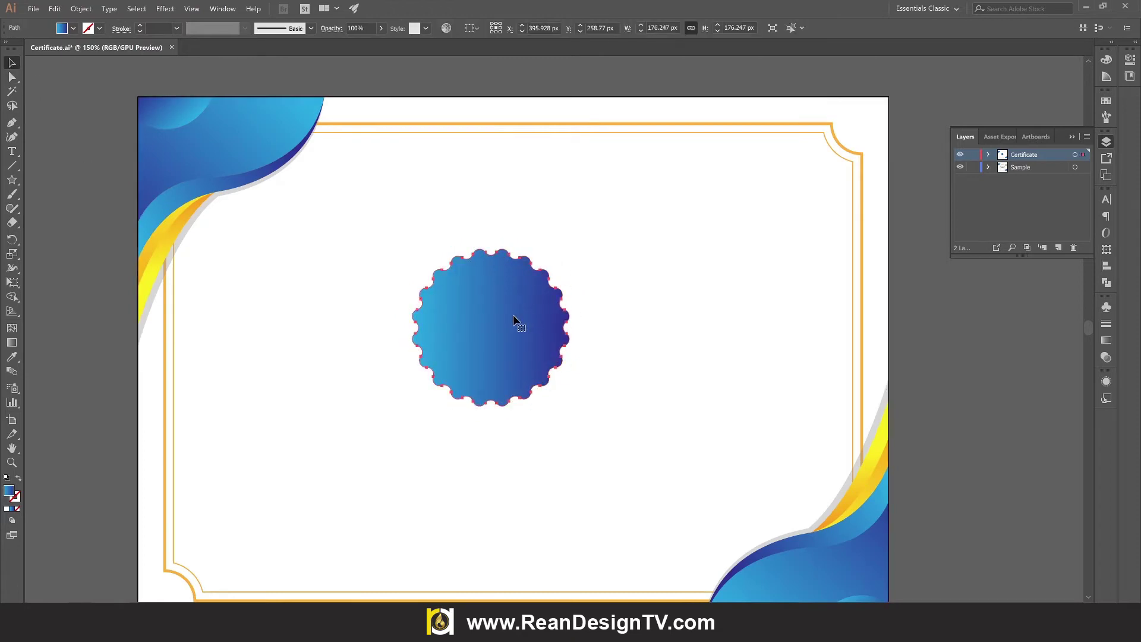
key("g")
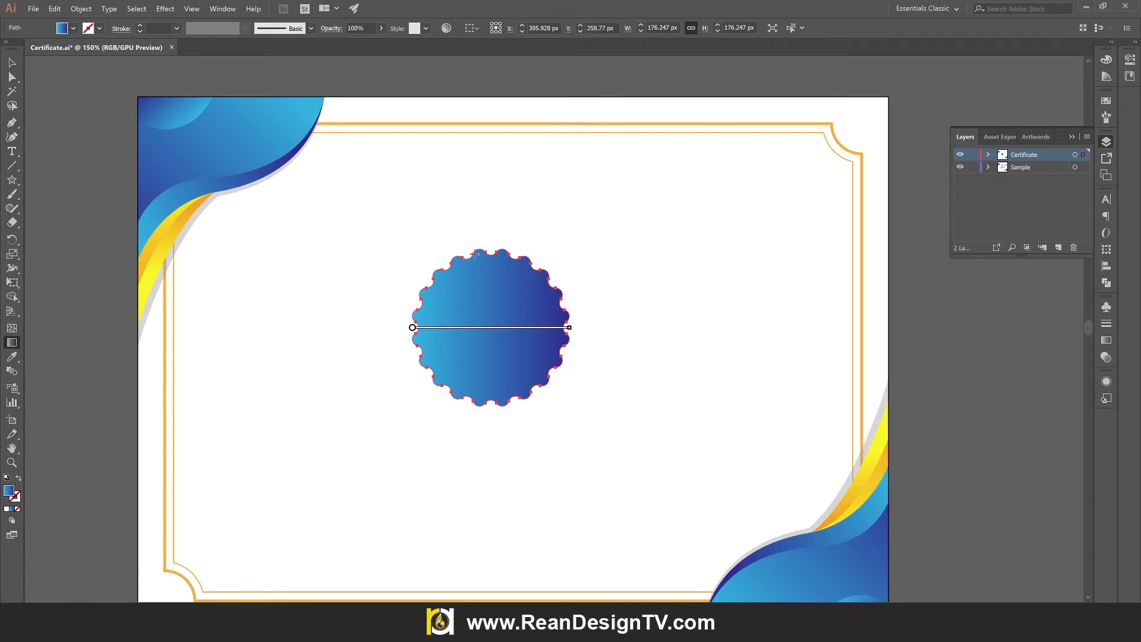
left_click_drag(455, 250, 531, 413)
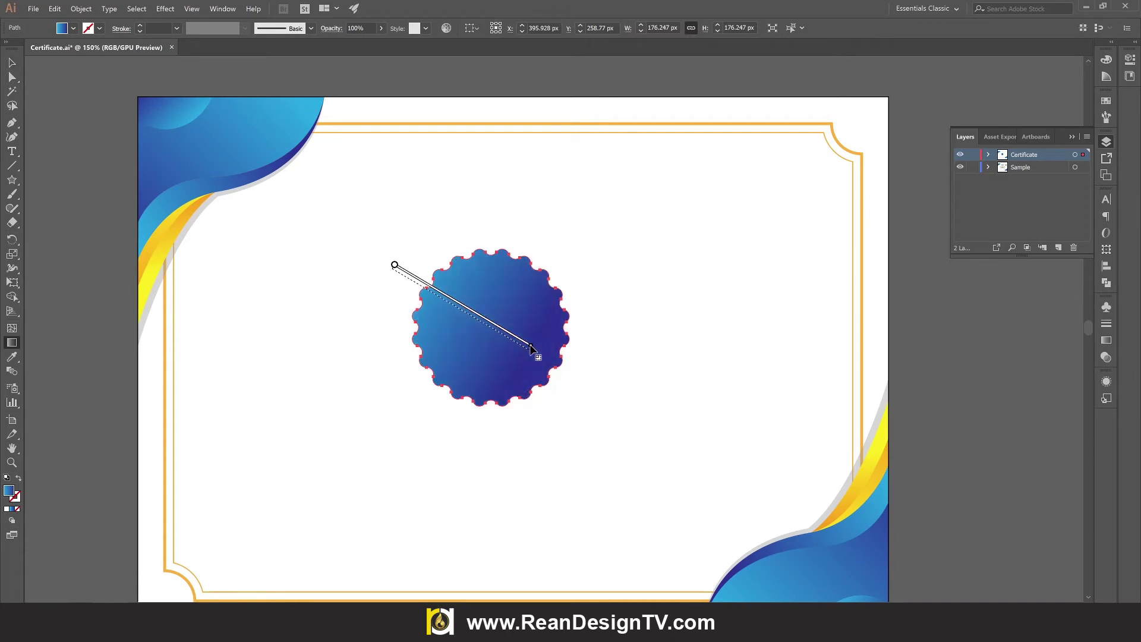
left_click_drag(395, 261, 569, 410)
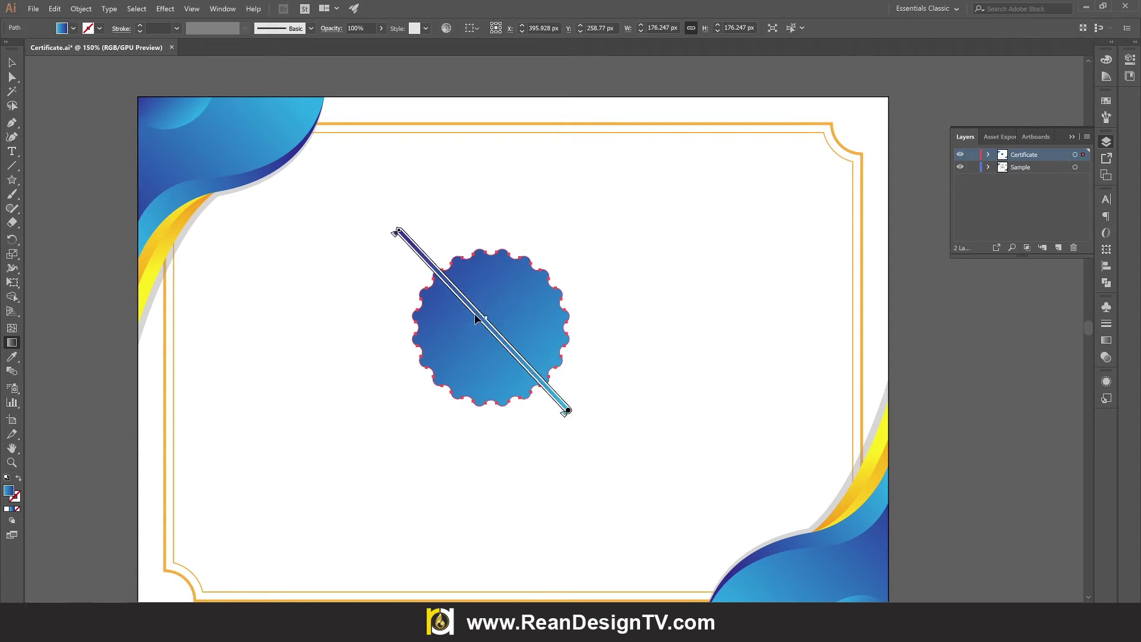
left_click_drag(474, 312, 457, 293)
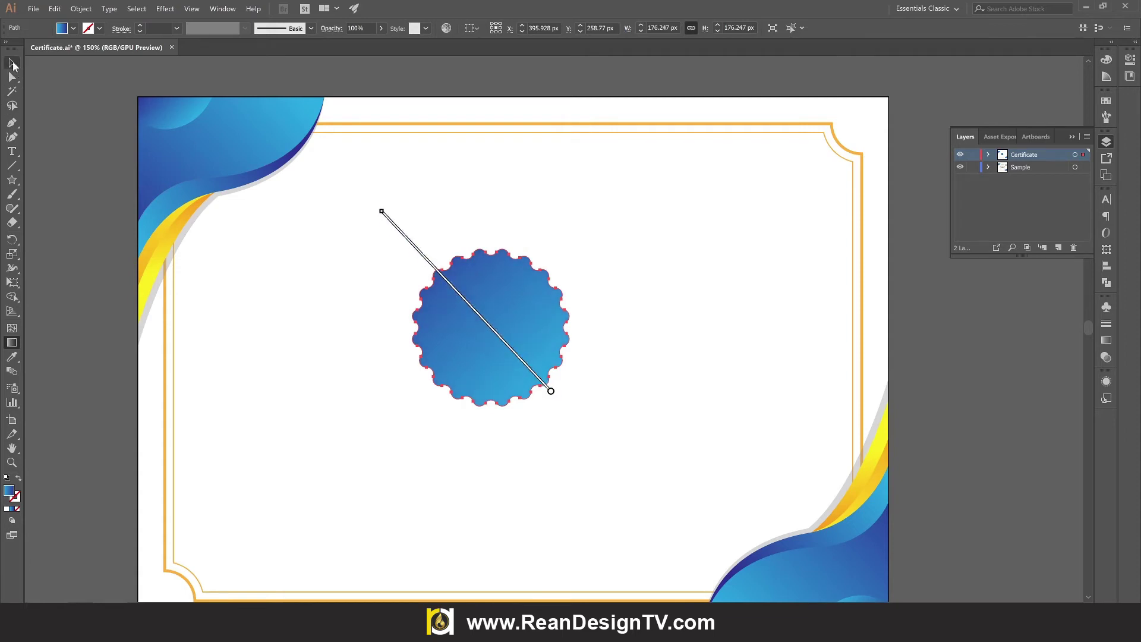
left_click(10, 74)
left_click(920, 366)
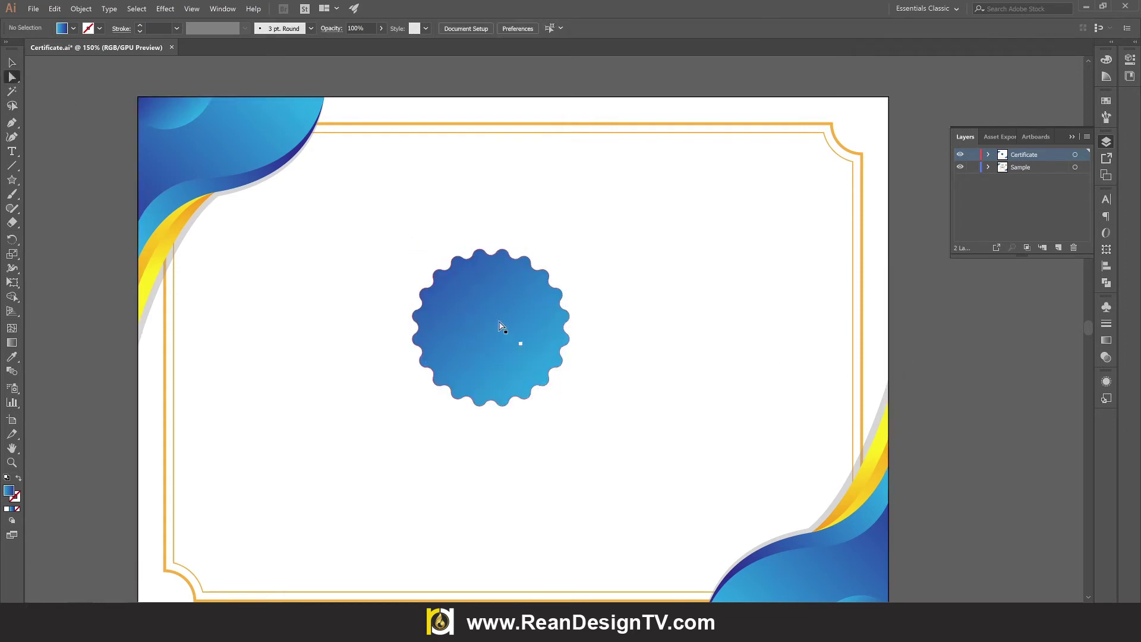
left_click(493, 318)
left_click(81, 9)
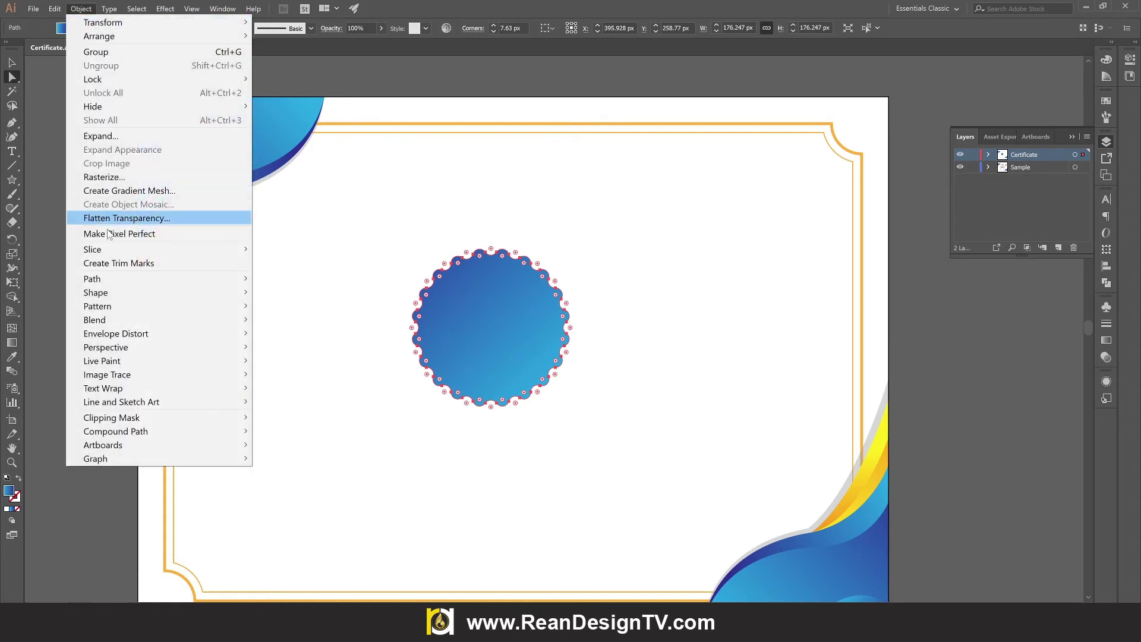
mouse_move(91, 278)
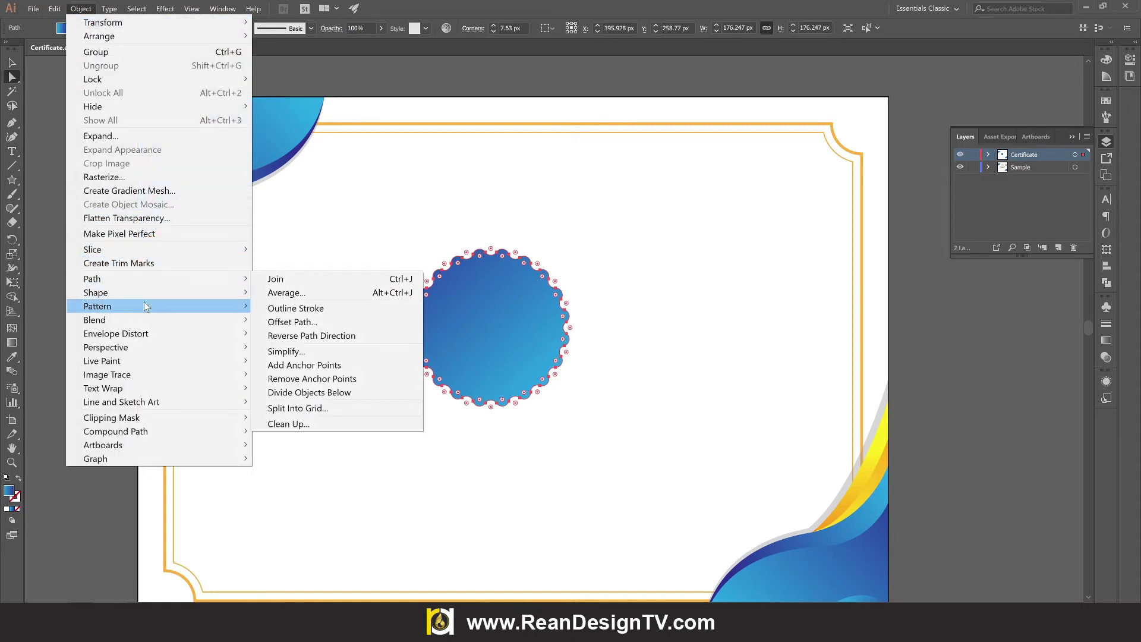
Create an inset copy of the scalloped badge using a -5 px Offset Path
left_click(356, 322)
left_click(387, 316)
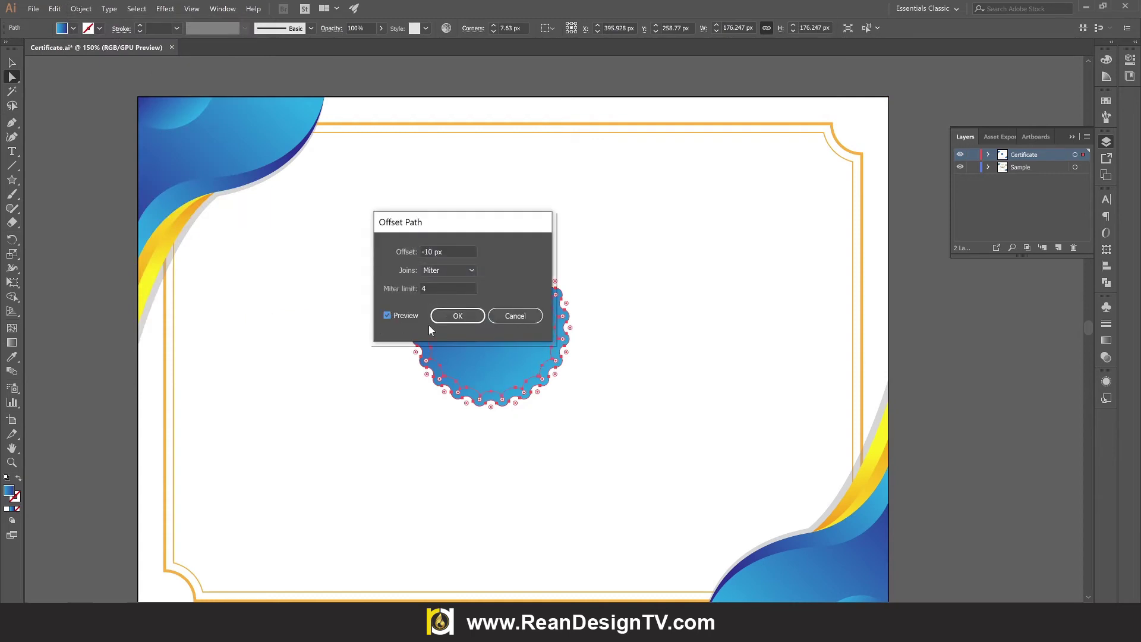
left_click_drag(461, 234, 791, 248)
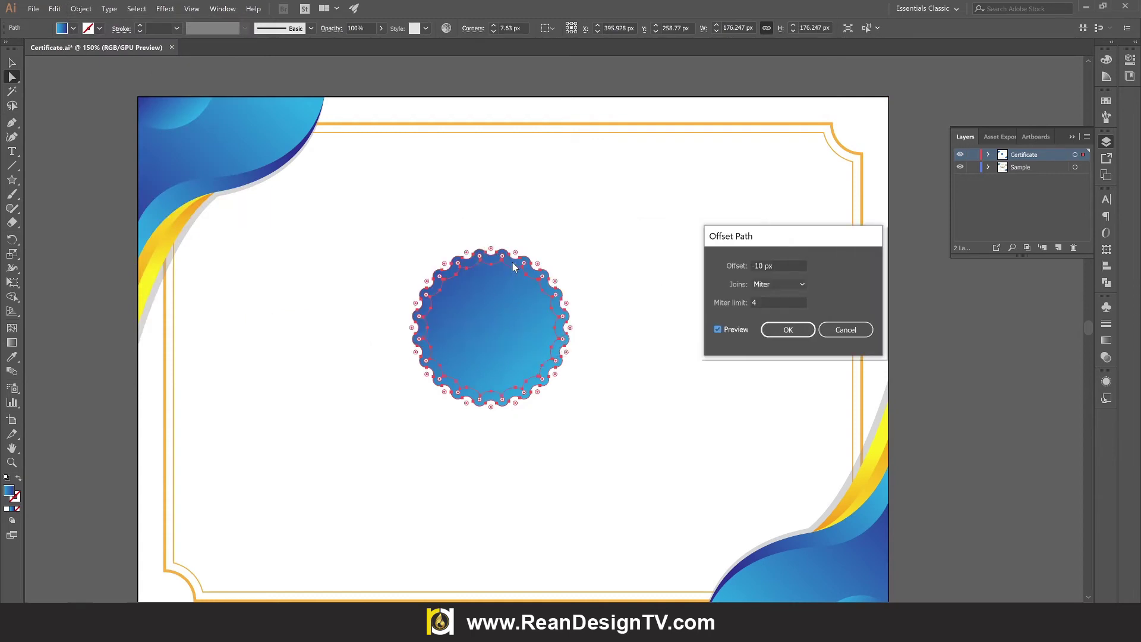
left_click(758, 267)
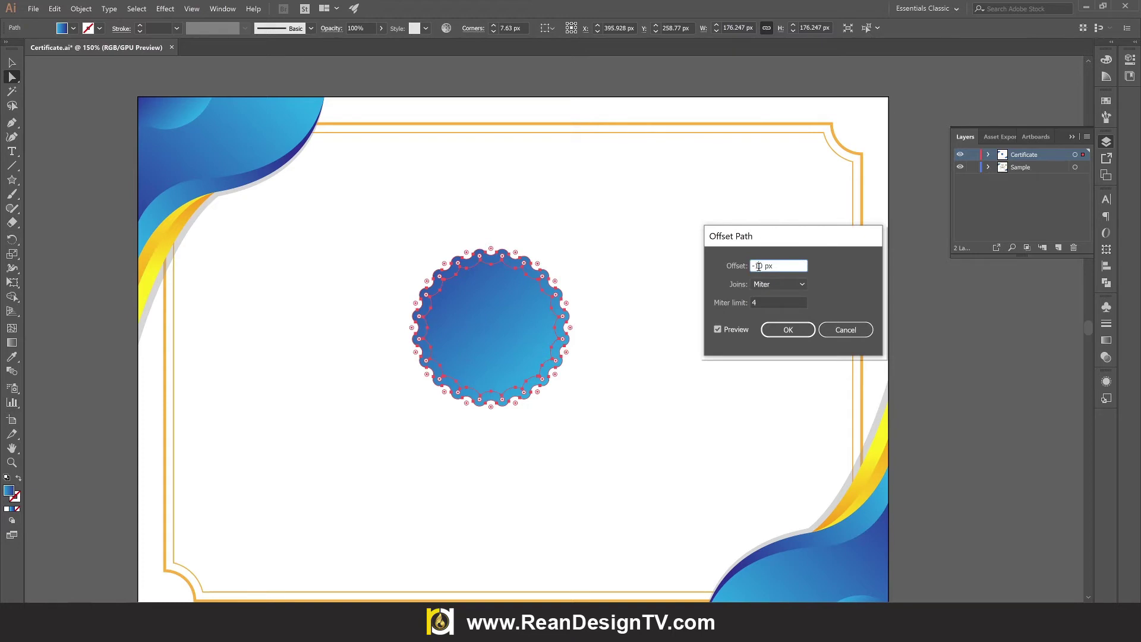
left_click_drag(782, 264, 748, 267)
type("-5")
left_click(779, 301)
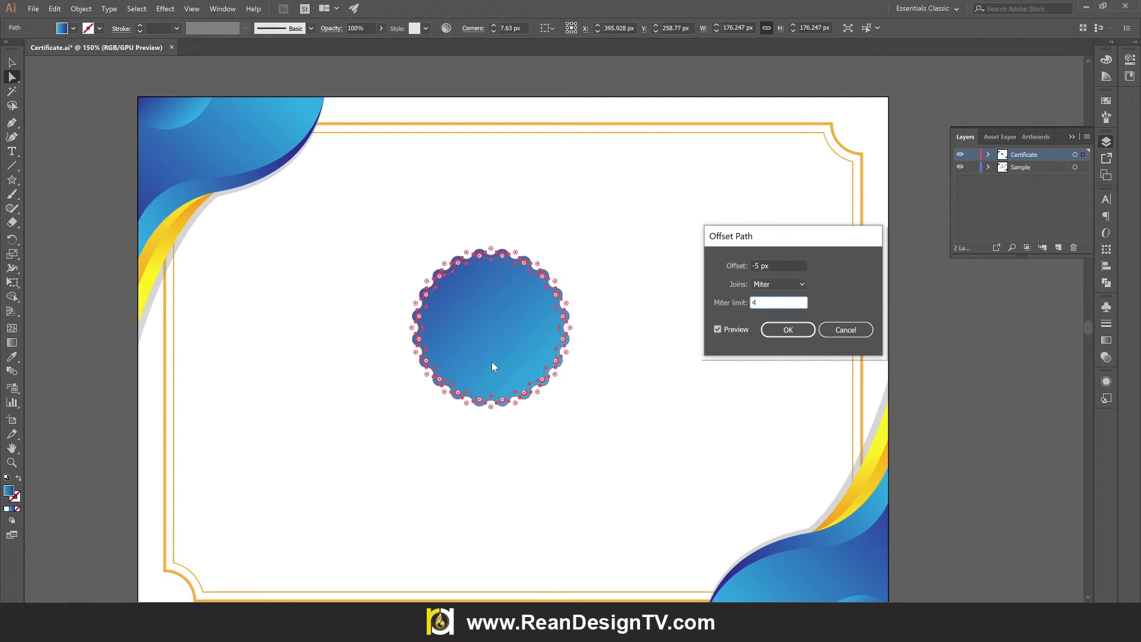
left_click(787, 329)
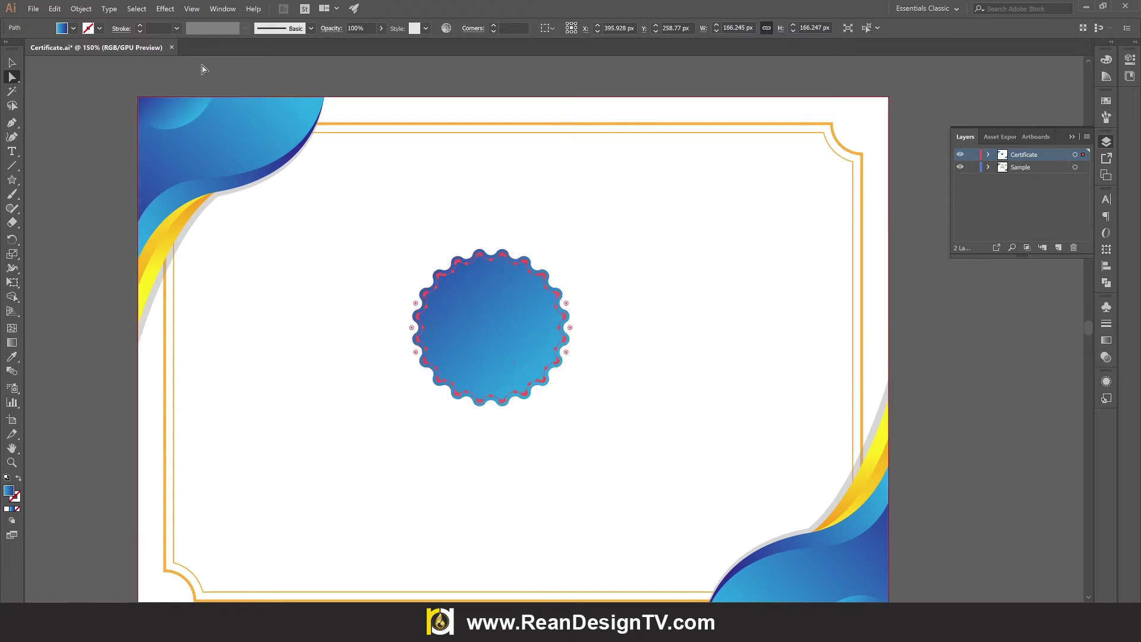
left_click(72, 29)
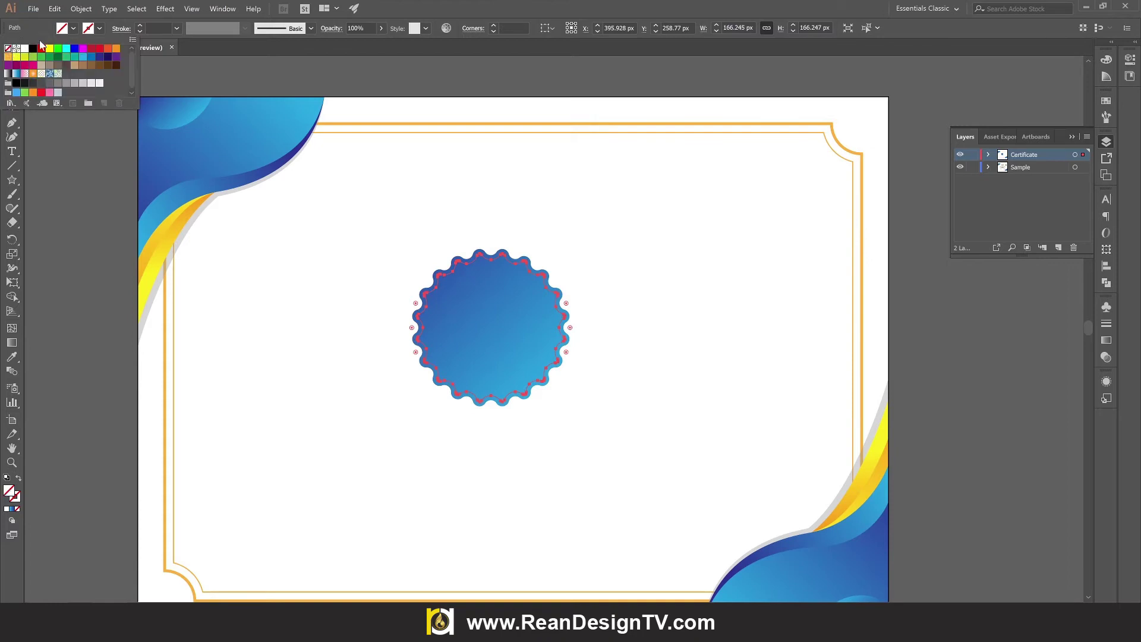
Give the badge's inset path a thin 1 pt orange stroke
left_click(101, 30)
left_click(9, 57)
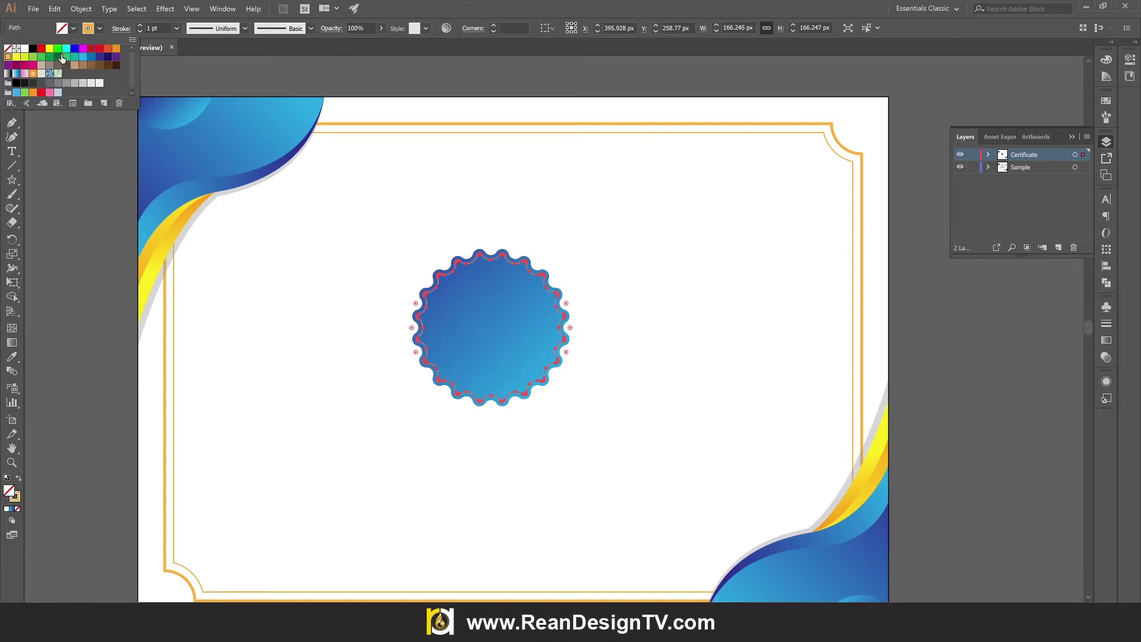
key("Escape")
left_click(664, 385)
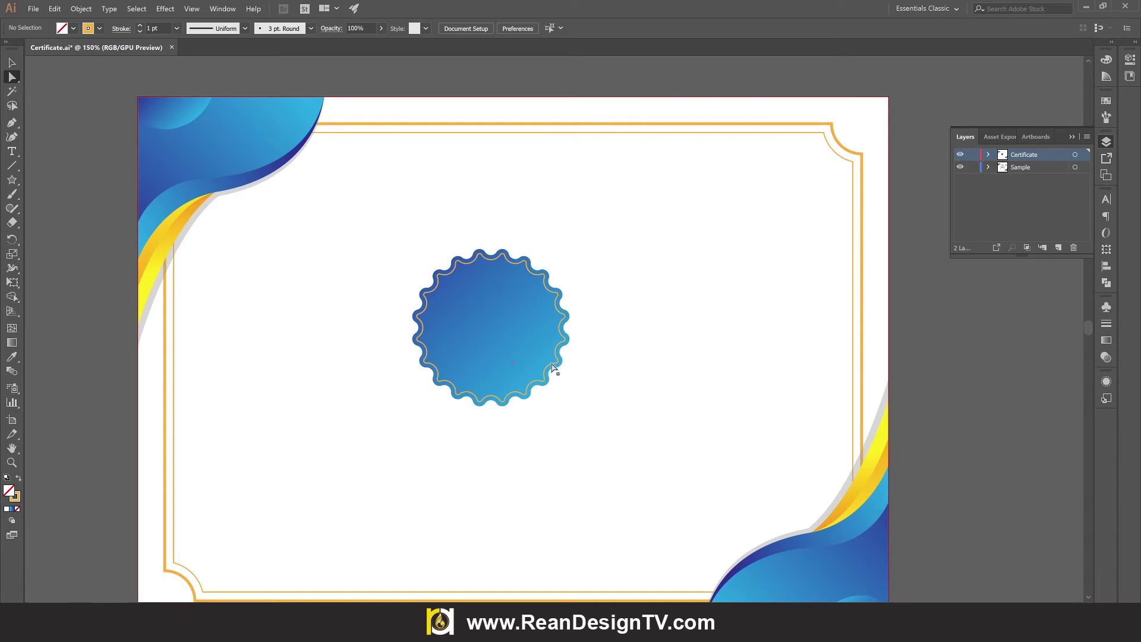
scroll(568, 297, "up", 1)
left_click(562, 296)
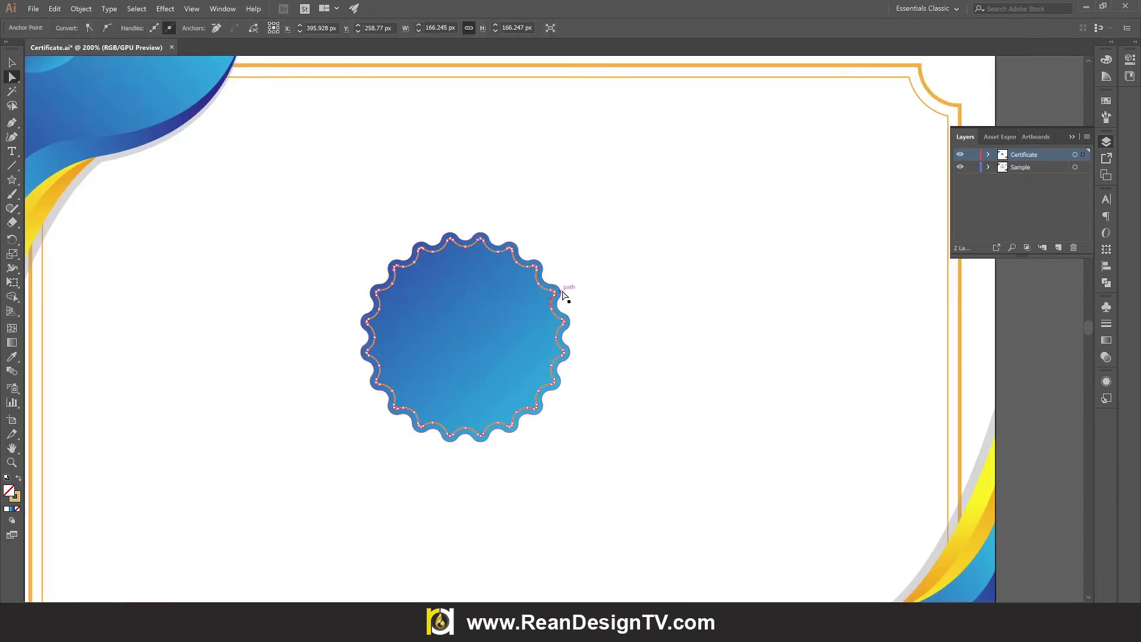
left_click(562, 294)
left_click(11, 62)
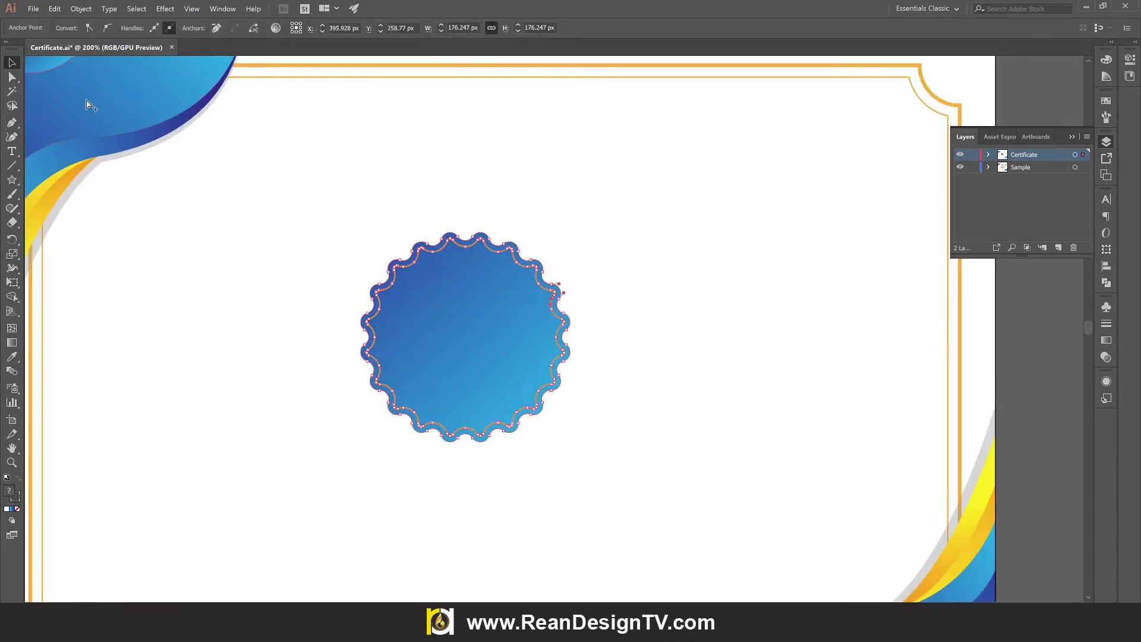
scroll(87, 102, "down", 1)
scroll(422, 229, "up", 1)
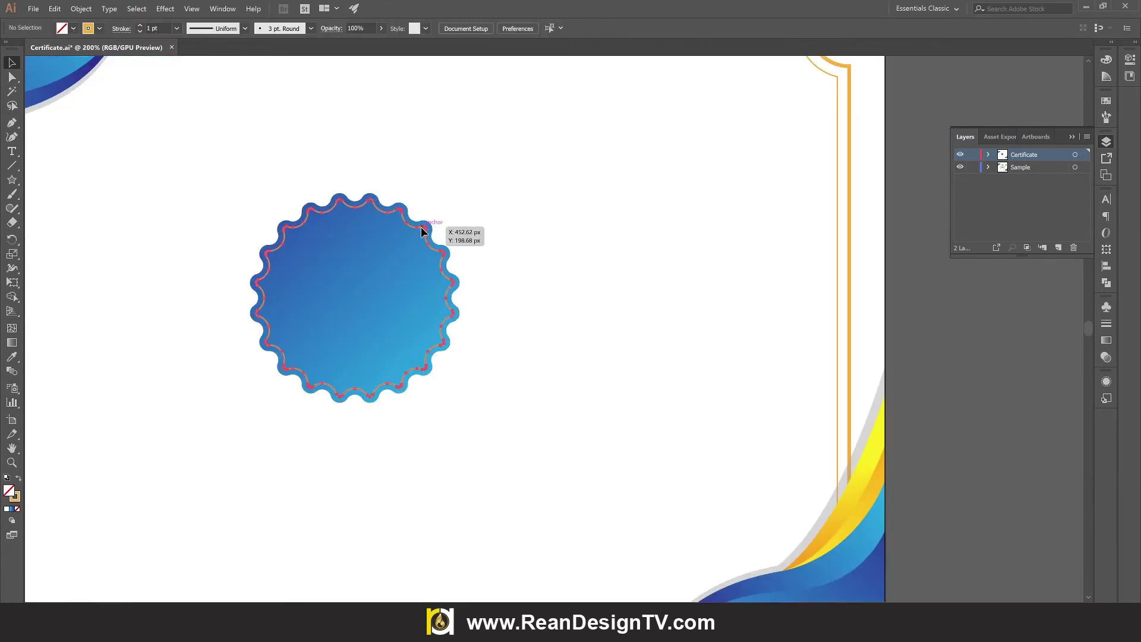
Group both badge paths and move the badge toward the artboard's right edge
left_click(387, 254)
right_click(387, 255)
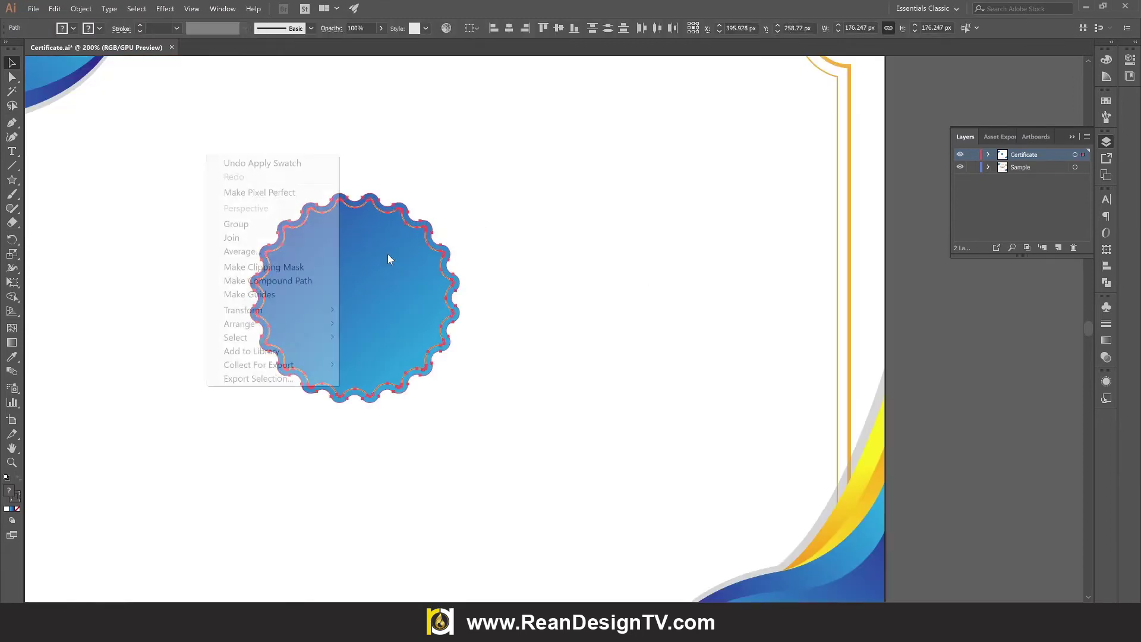
left_click(236, 224)
left_click(507, 323)
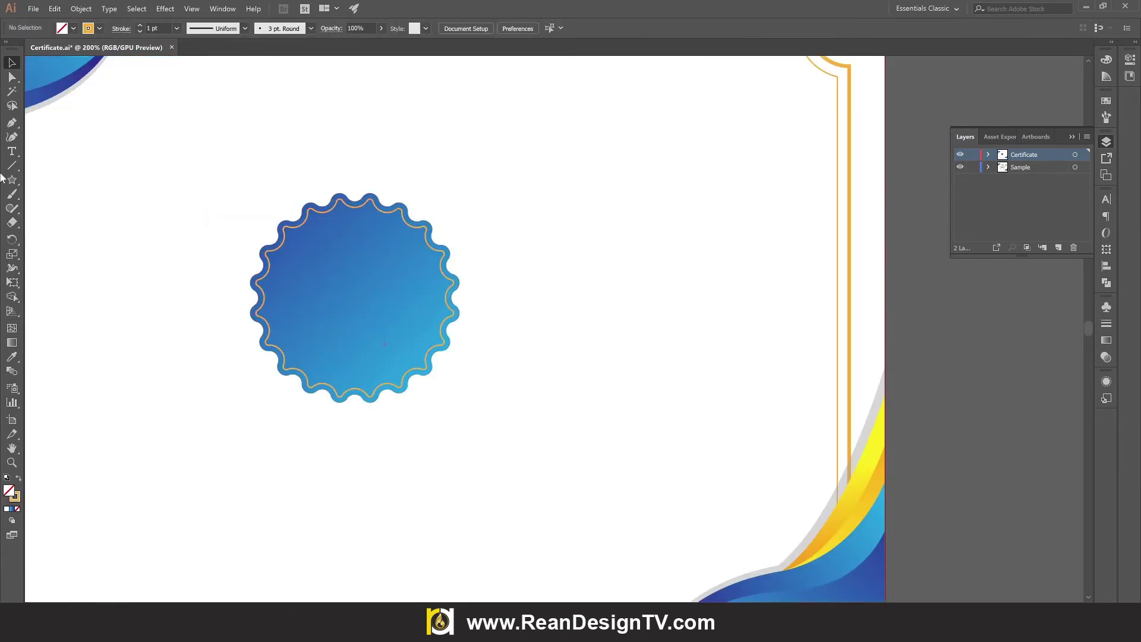
scroll(493, 315, "down", 2)
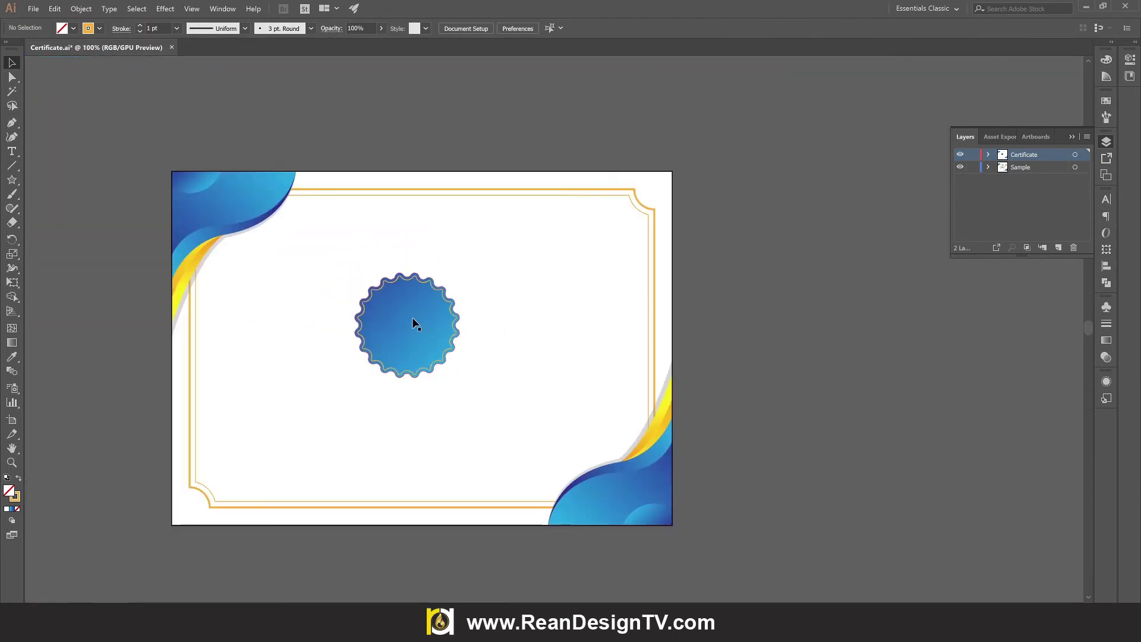
mouse_move(415, 321)
left_mouse_down()
mouse_move(691, 267)
mouse_move(750, 233)
mouse_move(632, 256)
left_mouse_up()
Draw a tall rectangle below the blue badge for the ribbon
scroll(750, 233, "up", 2)
scroll(770, 237, "right", 2)
left_click(800, 398)
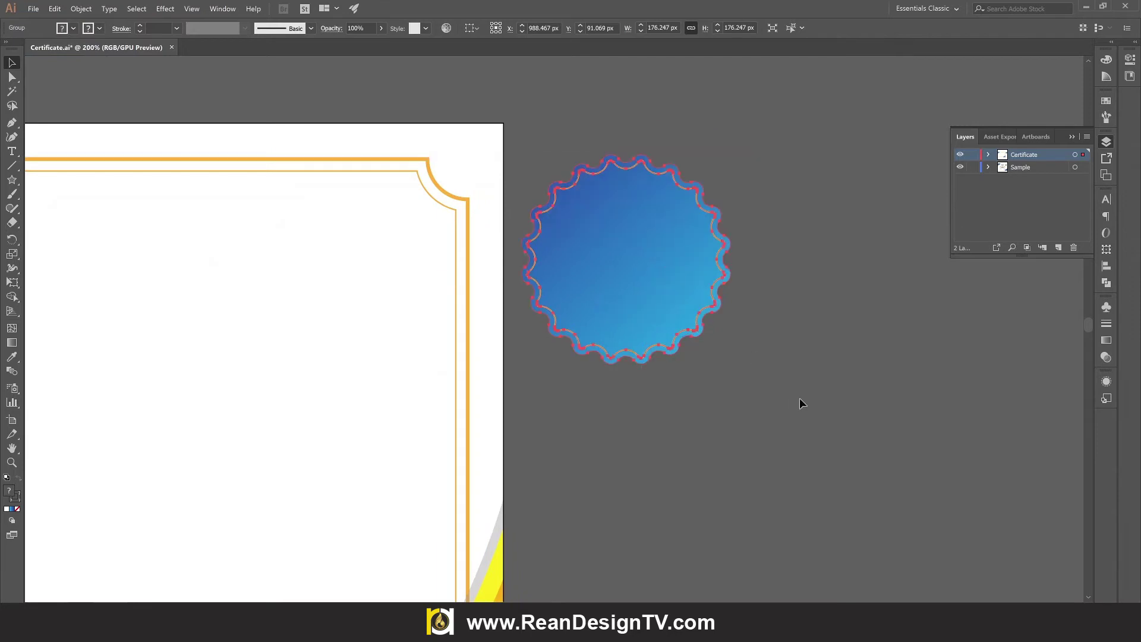
scroll(700, 378, "down", 1)
scroll(699, 377, "down", 1)
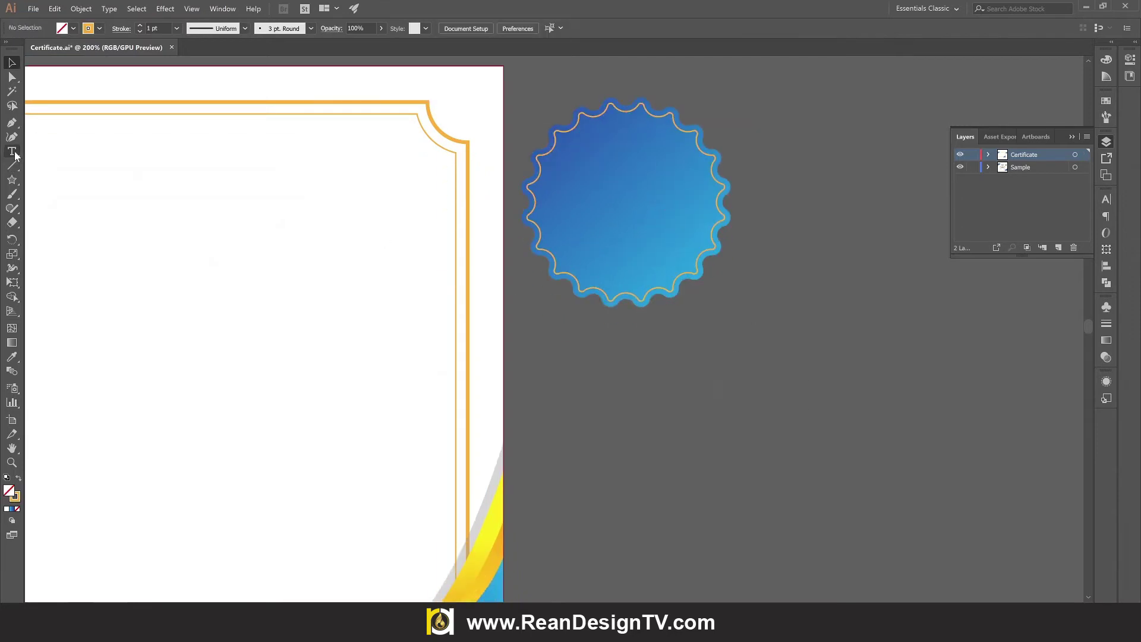
left_click_drag(16, 180, 45, 182)
left_click(62, 180)
scroll(621, 306, "down", 4)
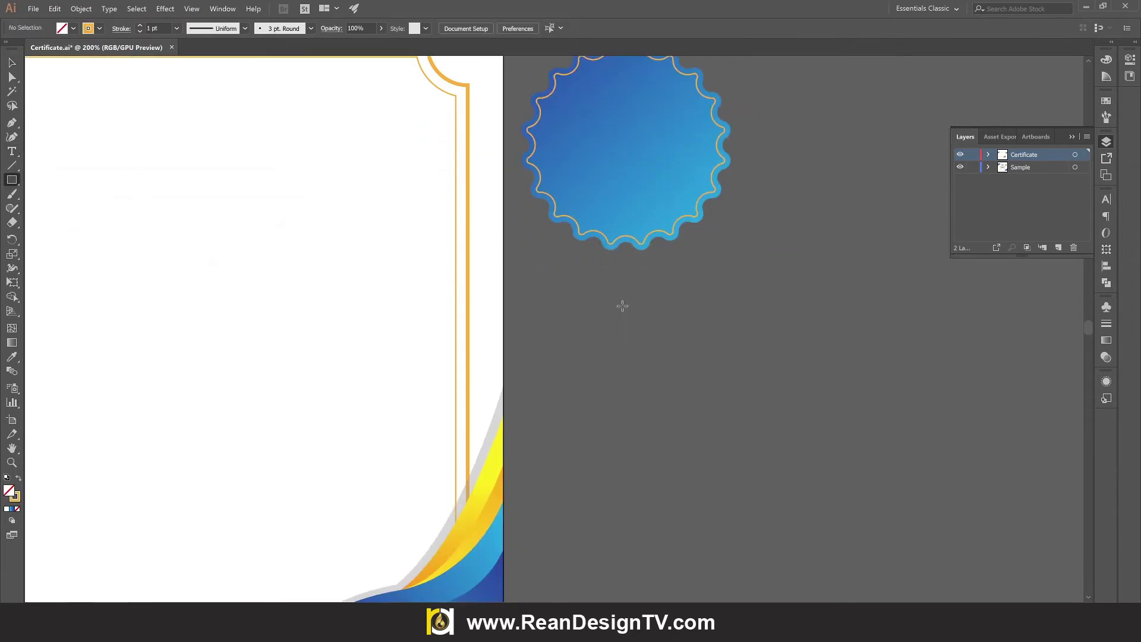
mouse_move(638, 207)
left_mouse_down()
mouse_move(718, 397)
mouse_move(698, 386)
left_mouse_up()
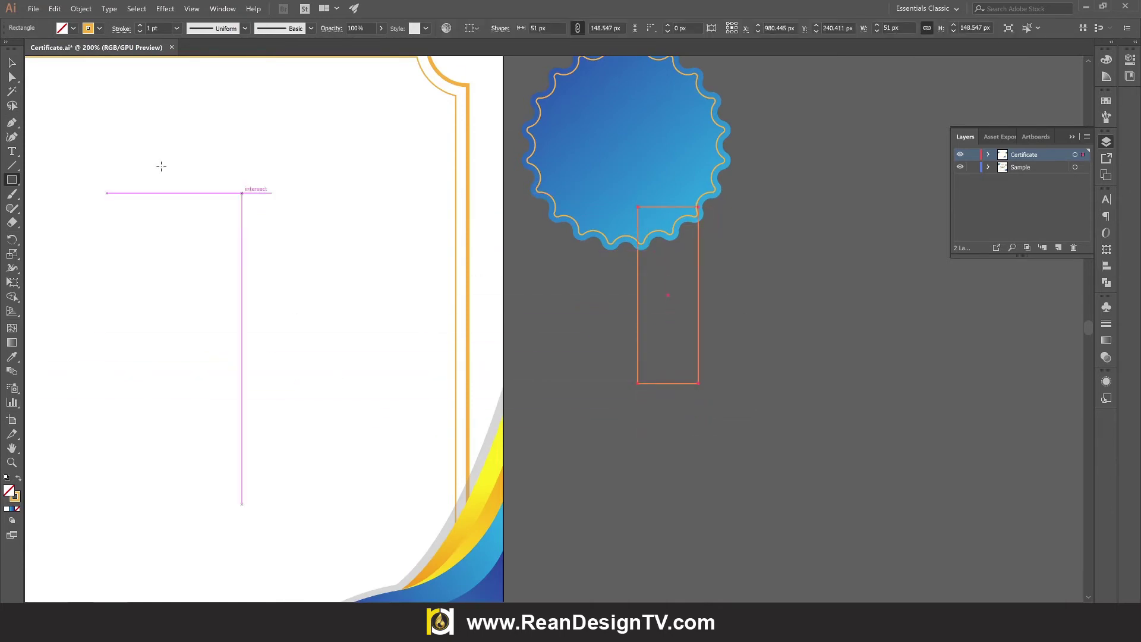
Fill the rectangle with the yellow-orange gradient running vertically, orange top to yellow bottom
left_click(73, 28)
left_click(50, 27)
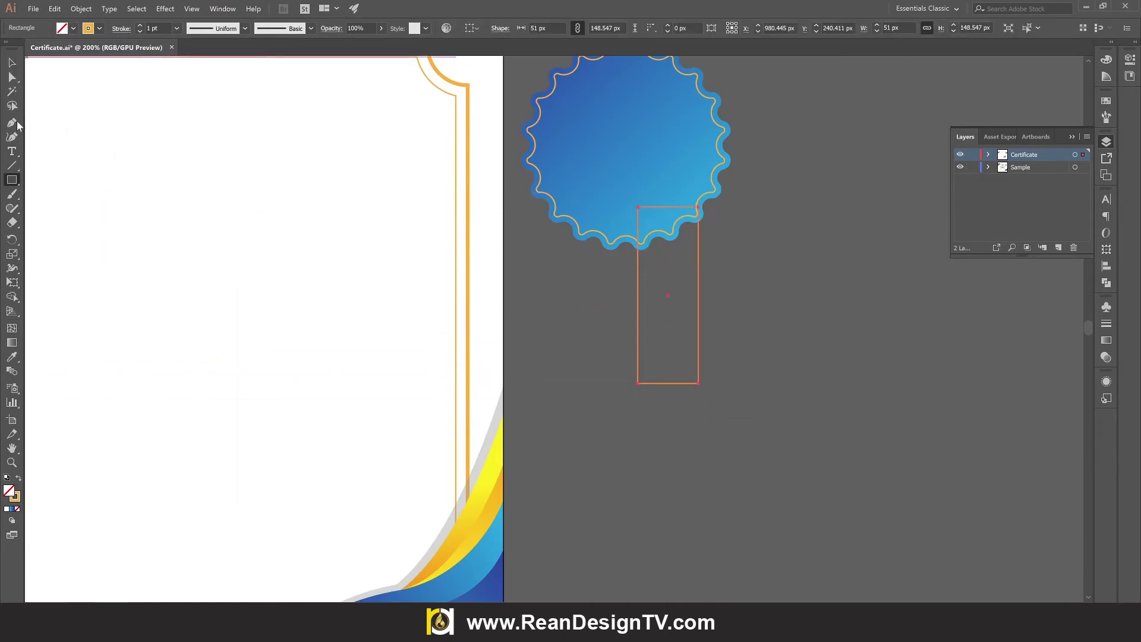
left_click(12, 358)
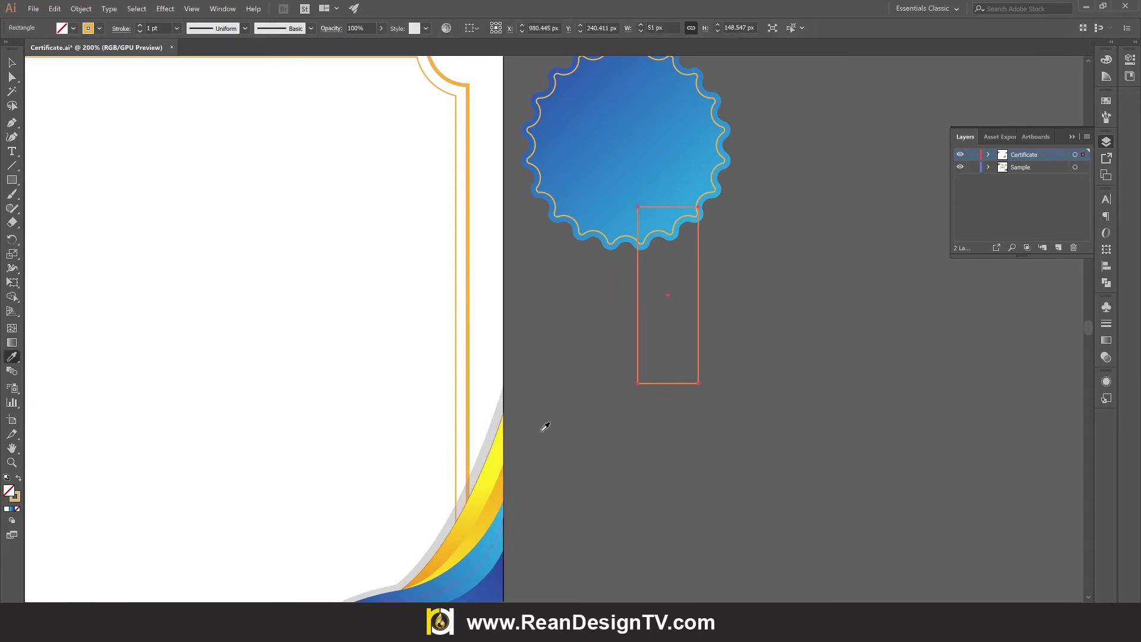
left_click(501, 463)
scroll(705, 262, "up", 3)
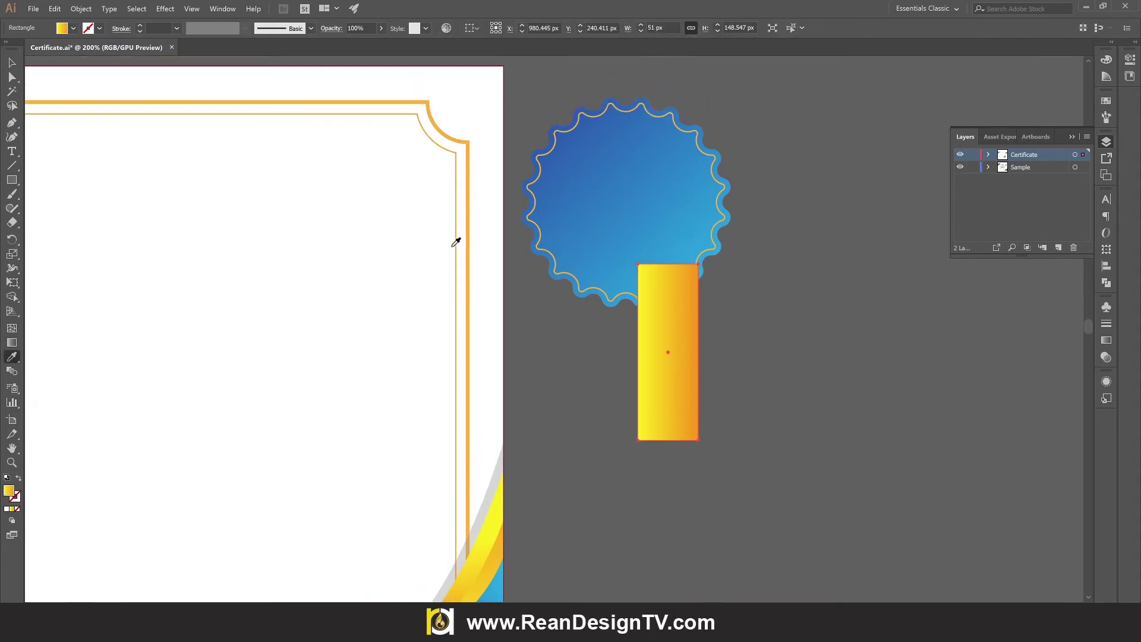
key("g")
mouse_move(673, 260)
left_mouse_down()
mouse_move(664, 439)
mouse_move(675, 235)
left_mouse_up()
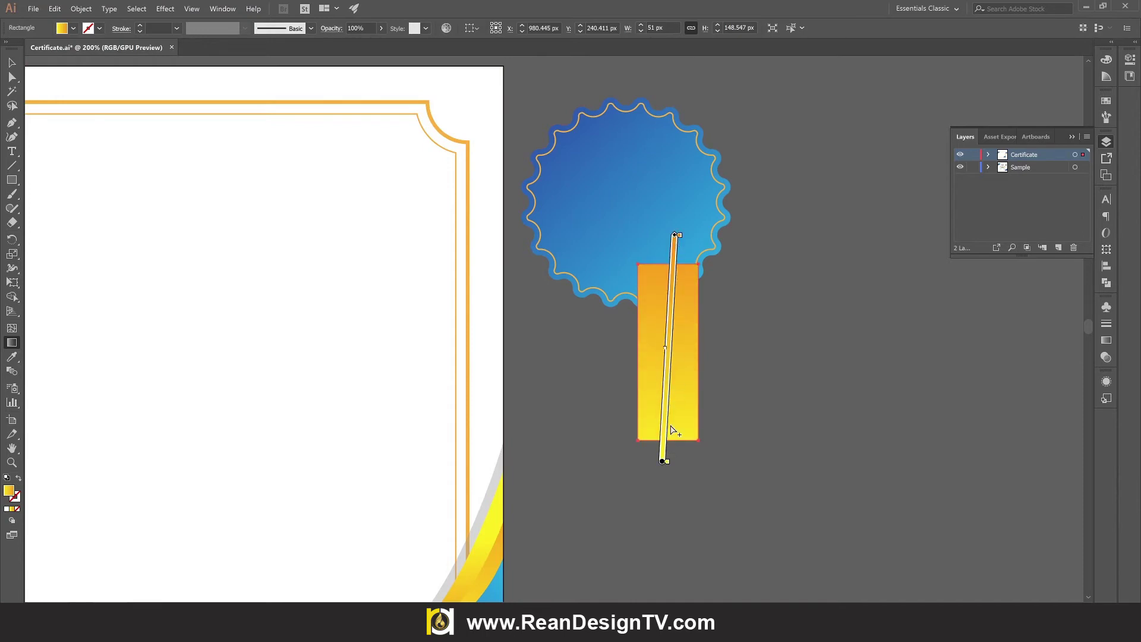
left_click_drag(671, 429, 669, 443)
Notch the ribbon's tail by adding a bottom-middle anchor and pulling it up
left_click(12, 121)
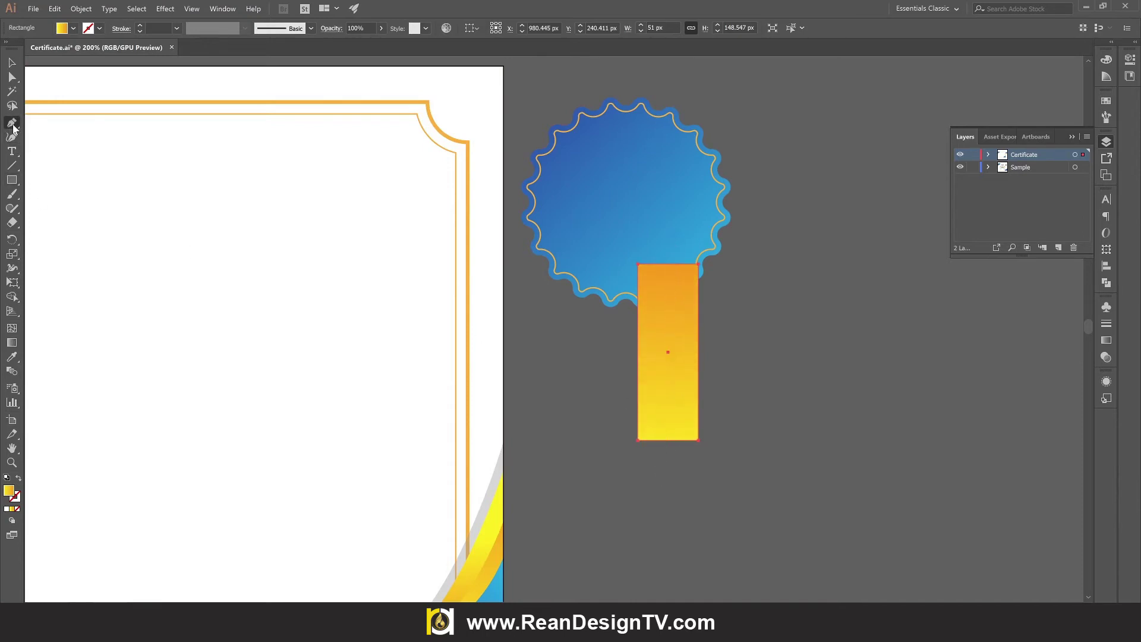
left_click(80, 136)
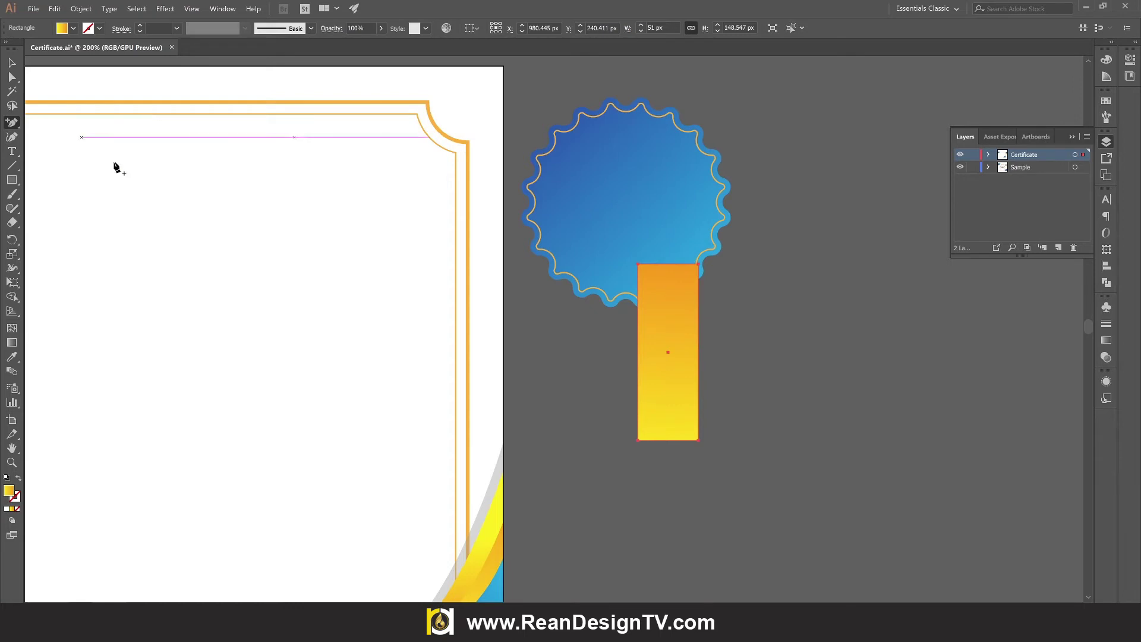
left_click(669, 440)
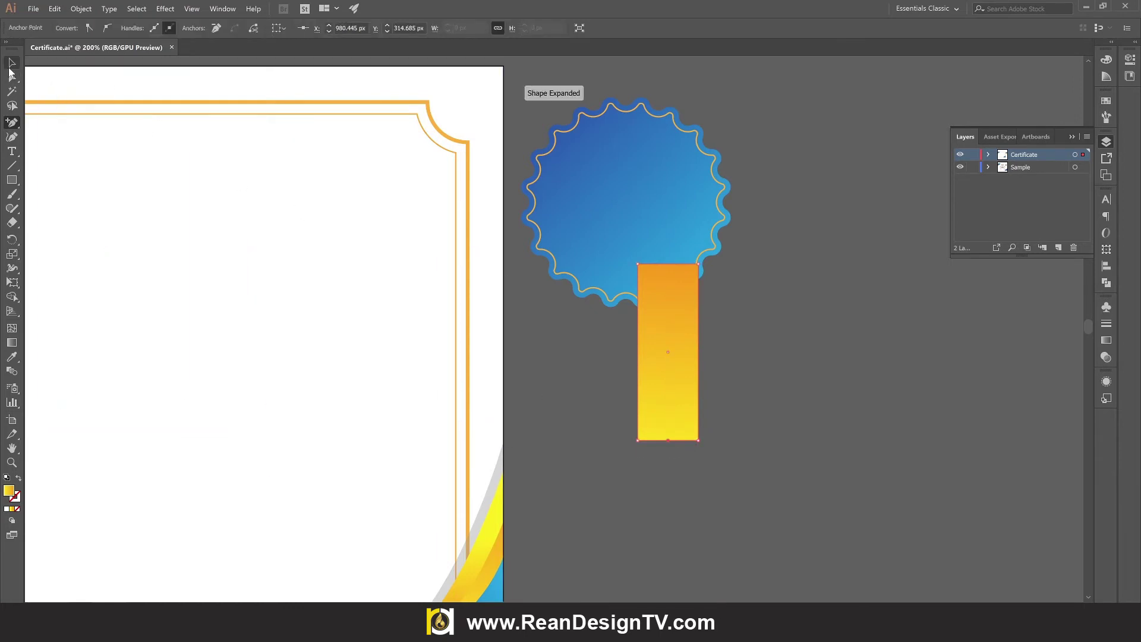
left_click(11, 76)
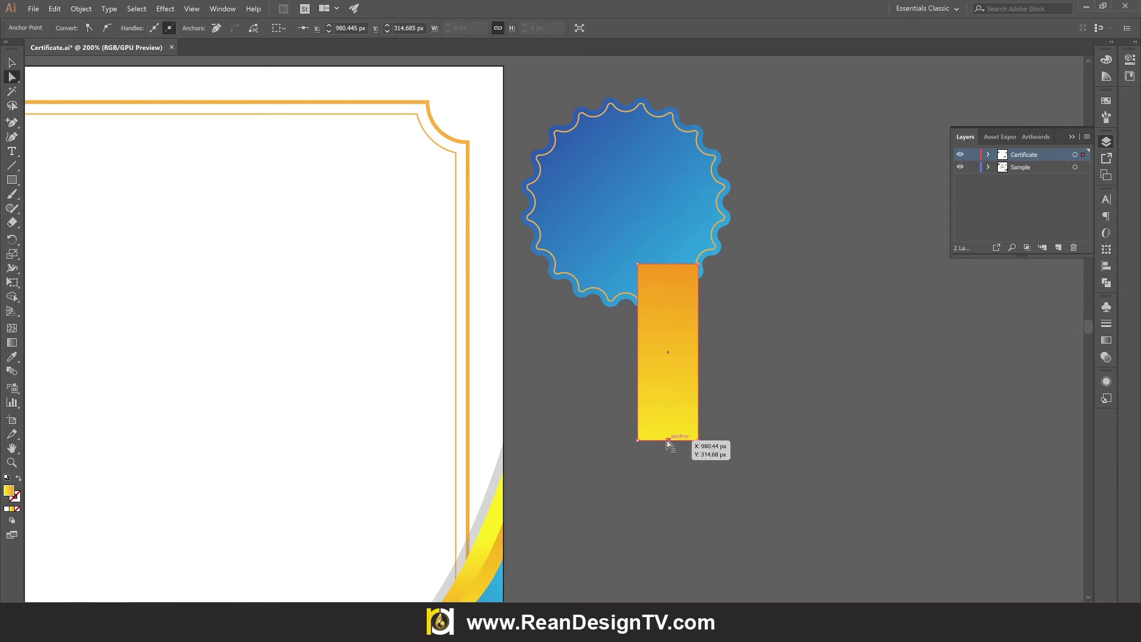
left_click_drag(668, 440, 668, 413)
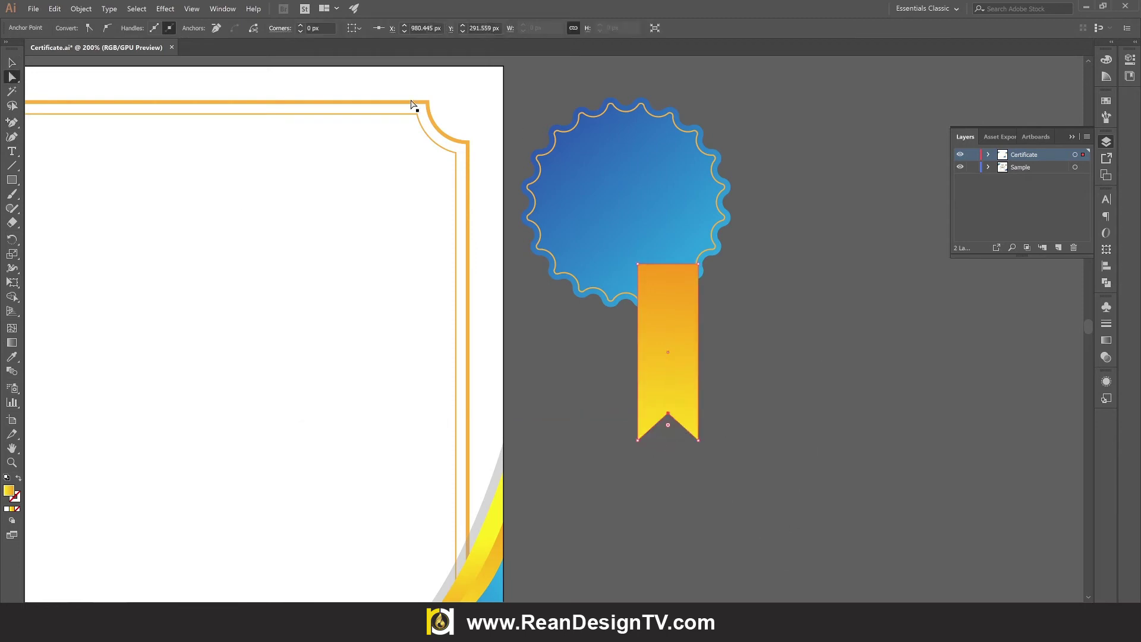
left_click(12, 63)
left_click(854, 347)
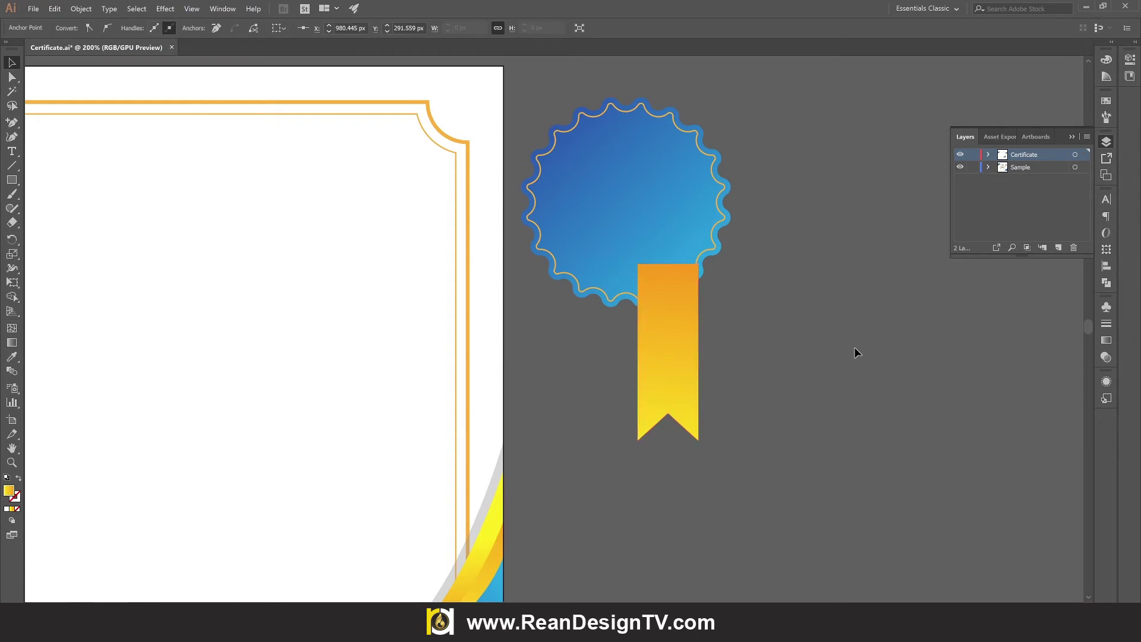
left_click(641, 319)
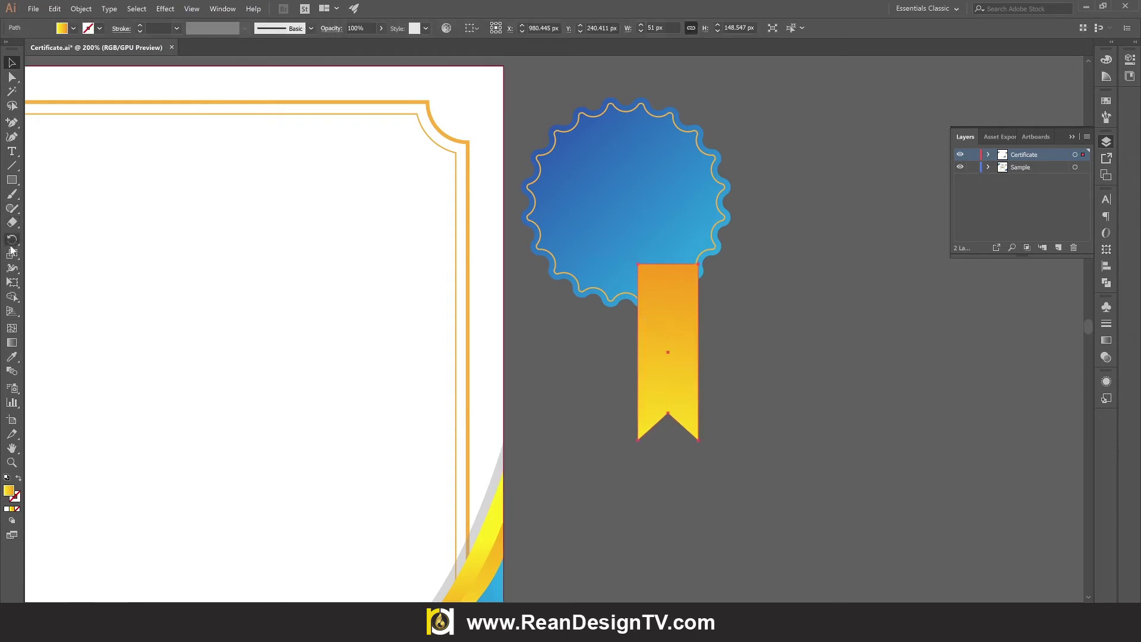
left_click(12, 284)
Rotate the ribbon about 25 degrees
left_click_drag(725, 271, 766, 296)
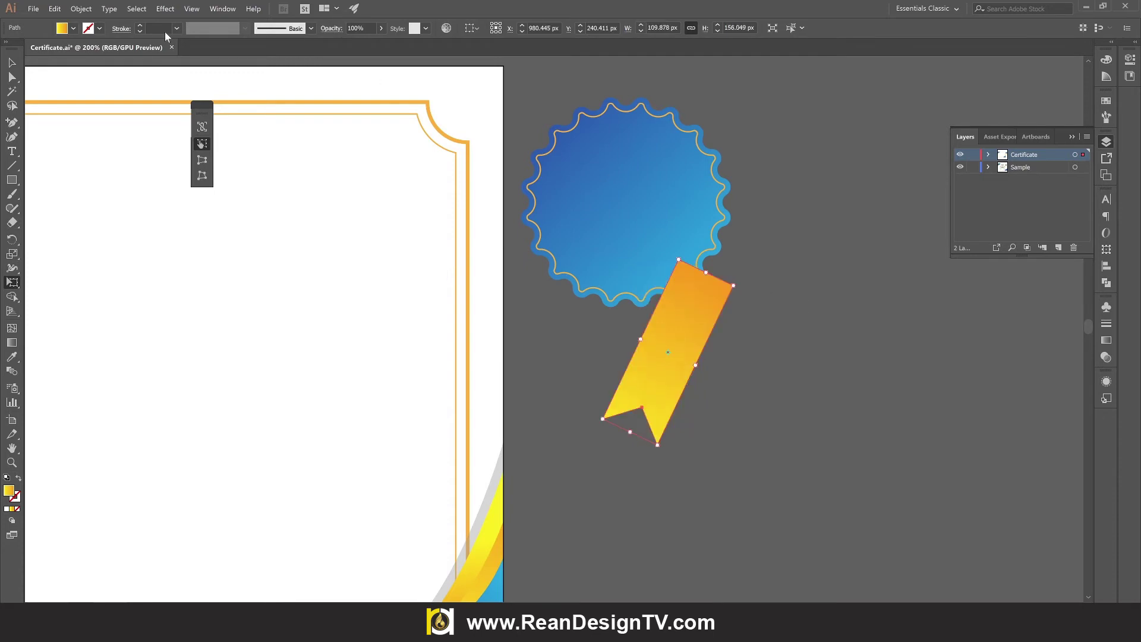
left_click(10, 62)
left_click(832, 369)
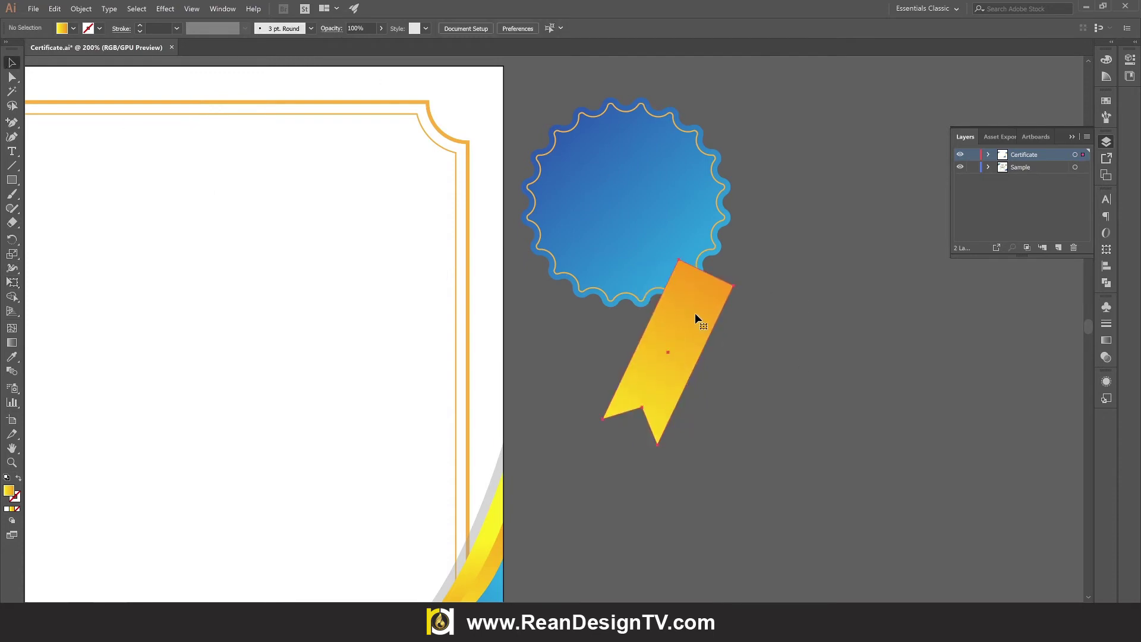
Make a vertically reflected copy of the ribbon and place it right of the original
right_click(695, 314)
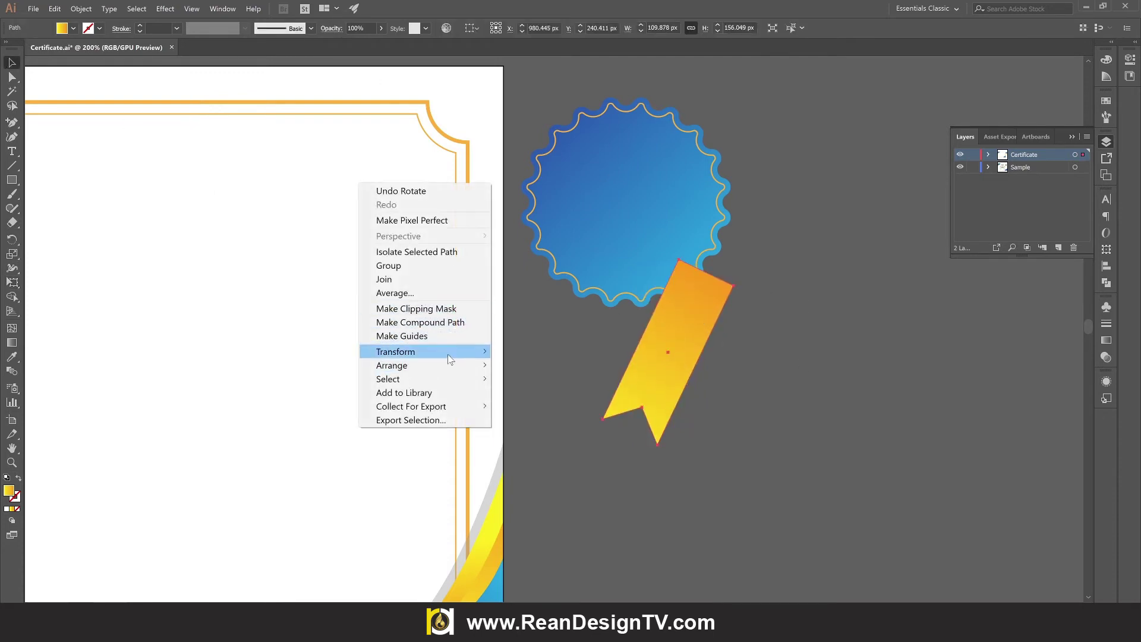
mouse_move(395, 351)
left_click(589, 394)
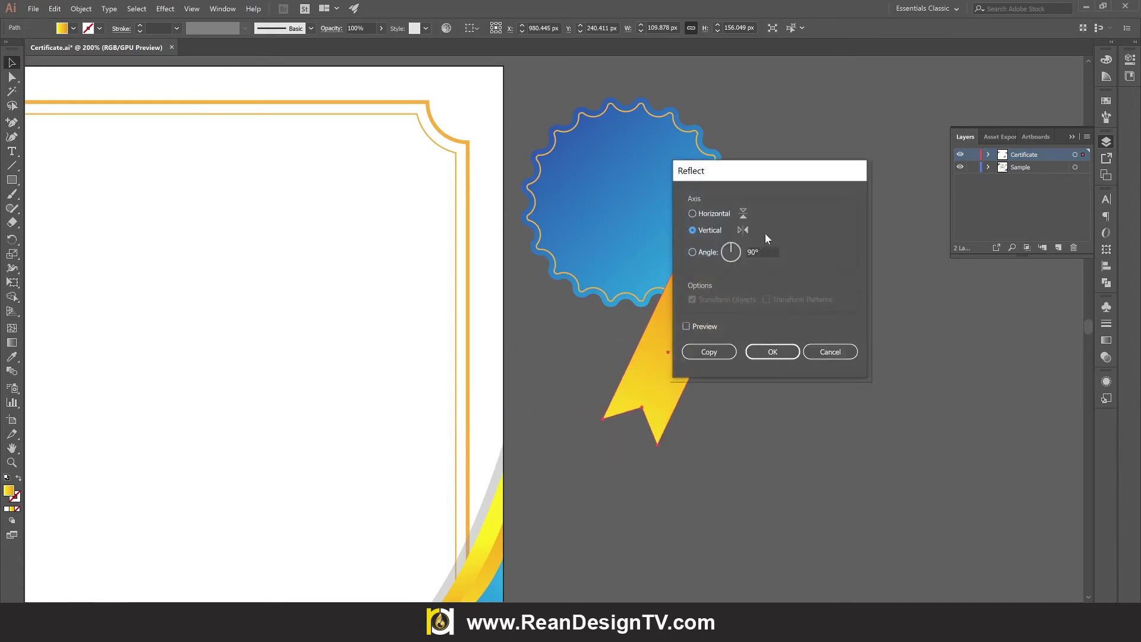
left_click(703, 325)
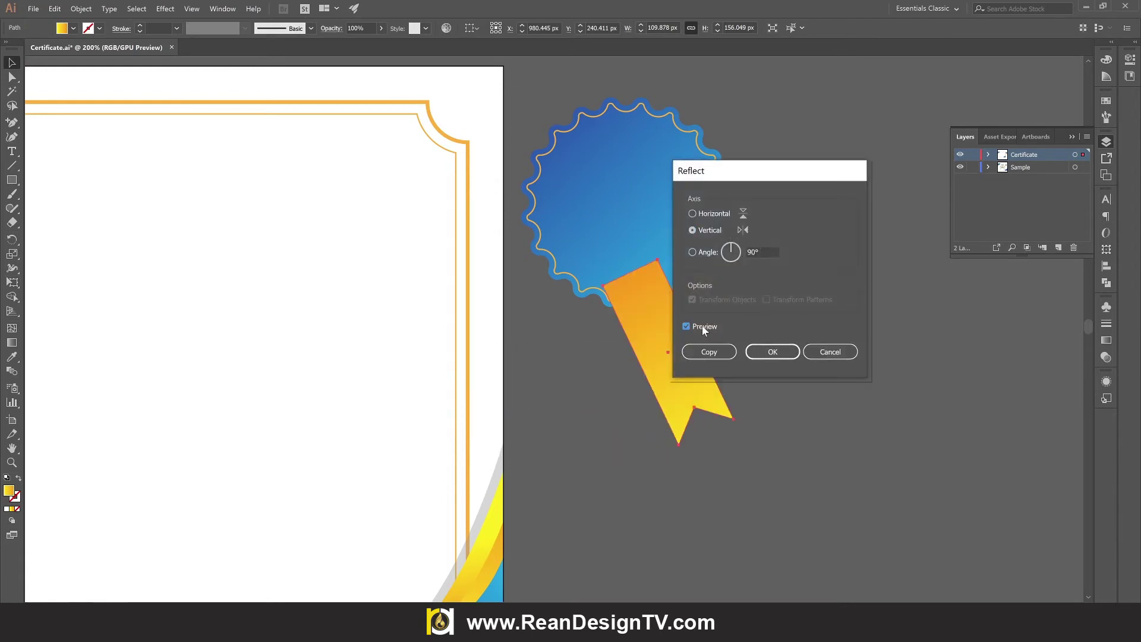
left_click(707, 353)
left_click(758, 372)
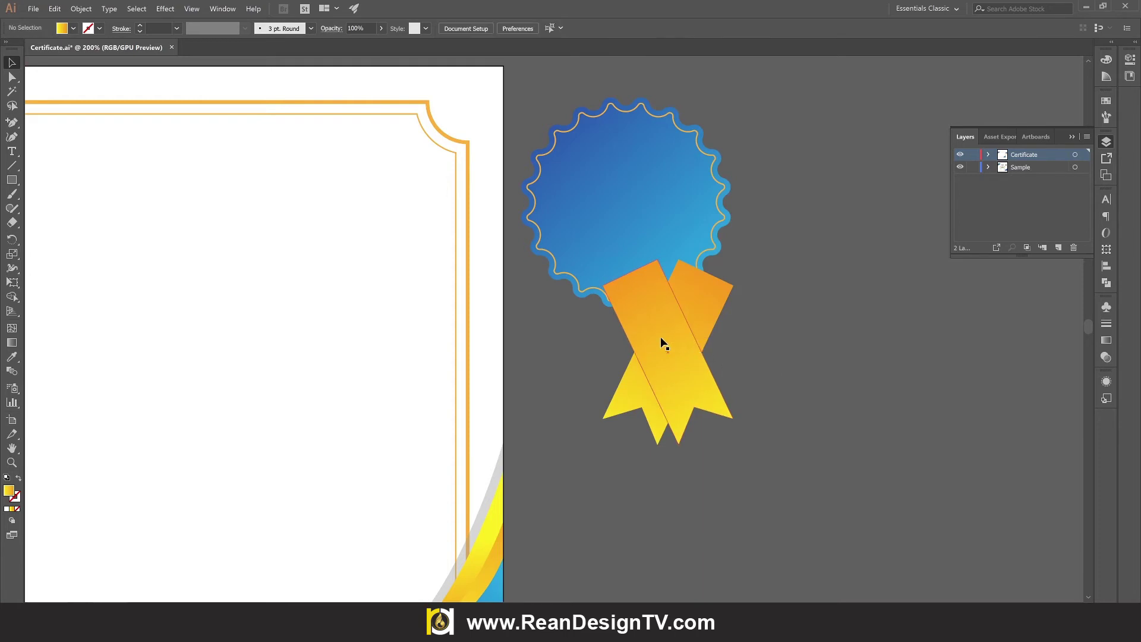
left_click_drag(661, 336, 789, 338)
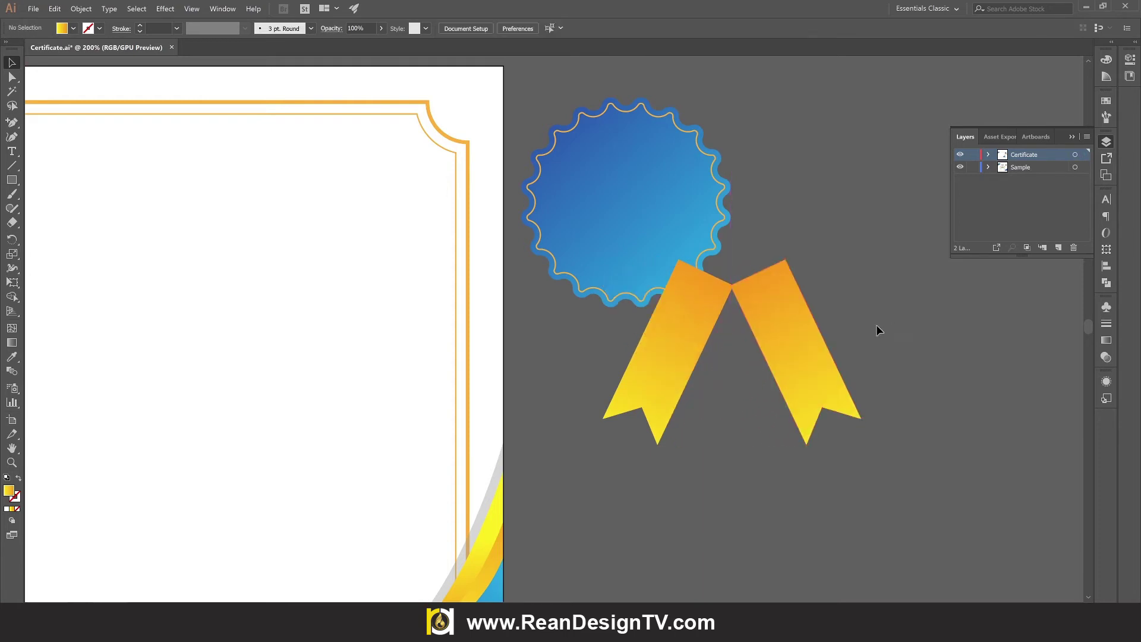
left_click_drag(893, 323, 712, 362)
right_click(701, 355)
Bring the badge to the front, set it on the ribbons, and adjust both ribbons beneath it
left_click(641, 220)
right_click(641, 220)
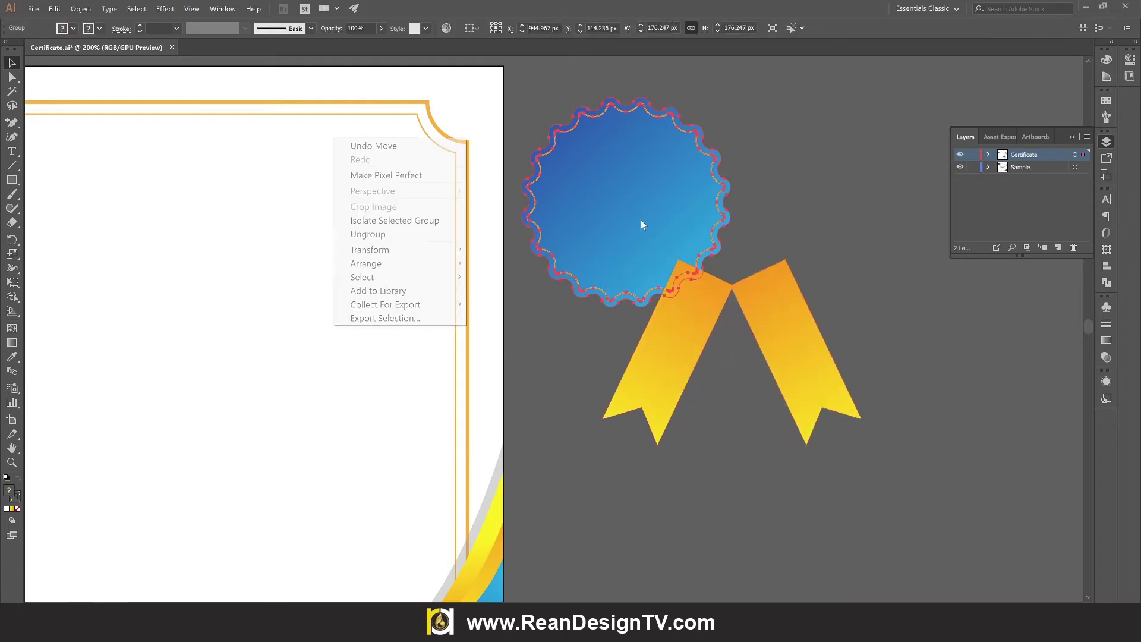
left_click(502, 258)
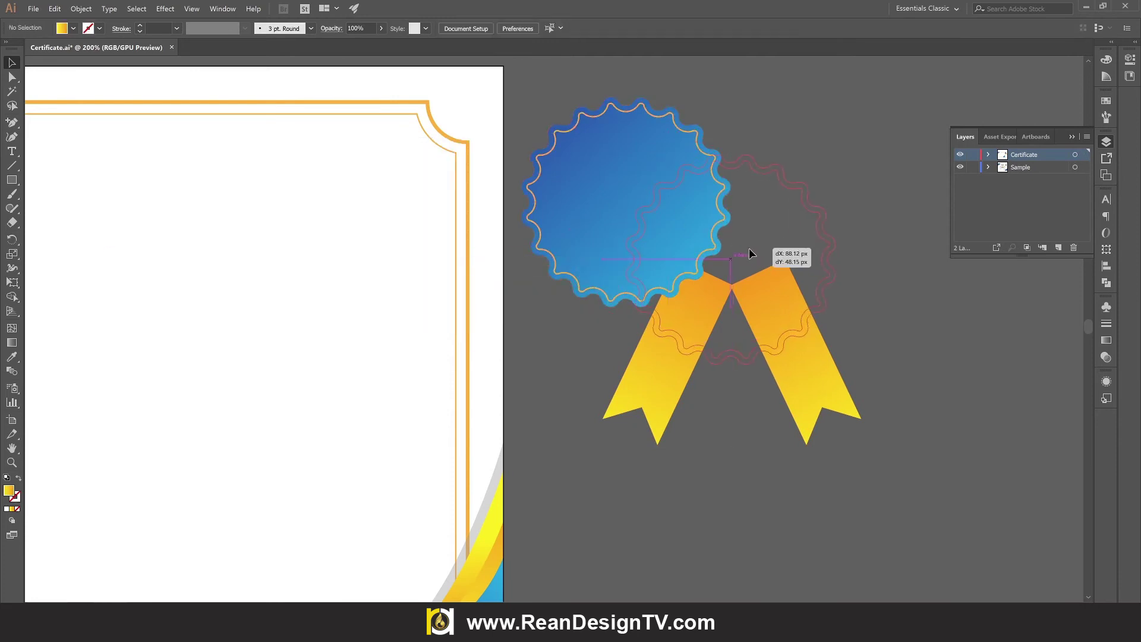
left_click_drag(645, 196, 751, 252)
left_click_drag(676, 387, 692, 387)
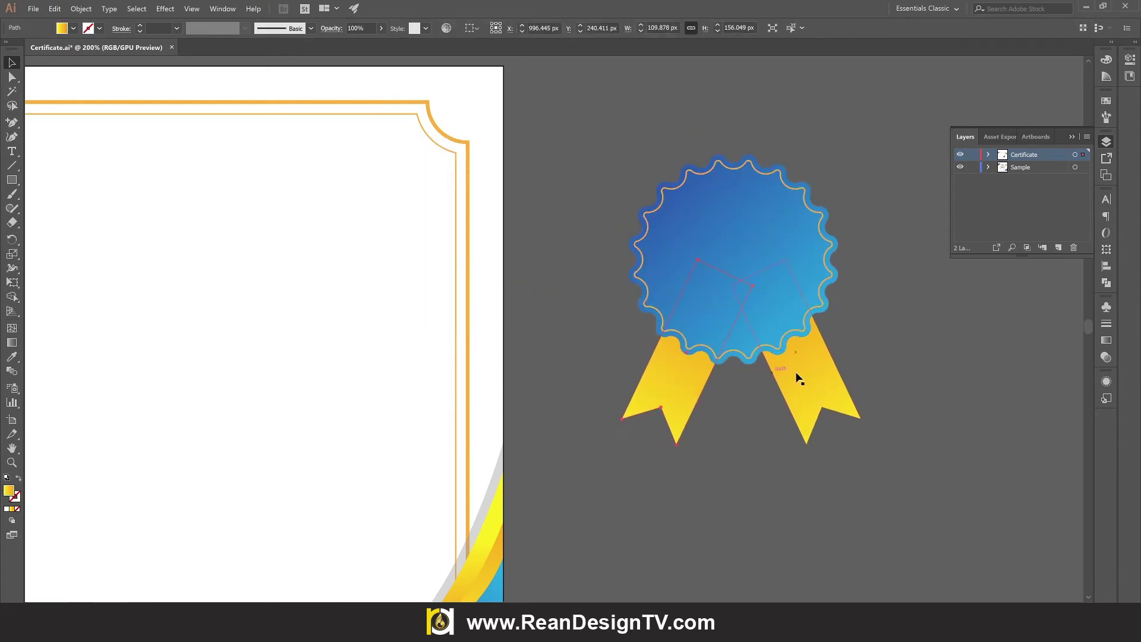
left_click_drag(797, 376, 781, 374)
left_click_drag(675, 382, 669, 422)
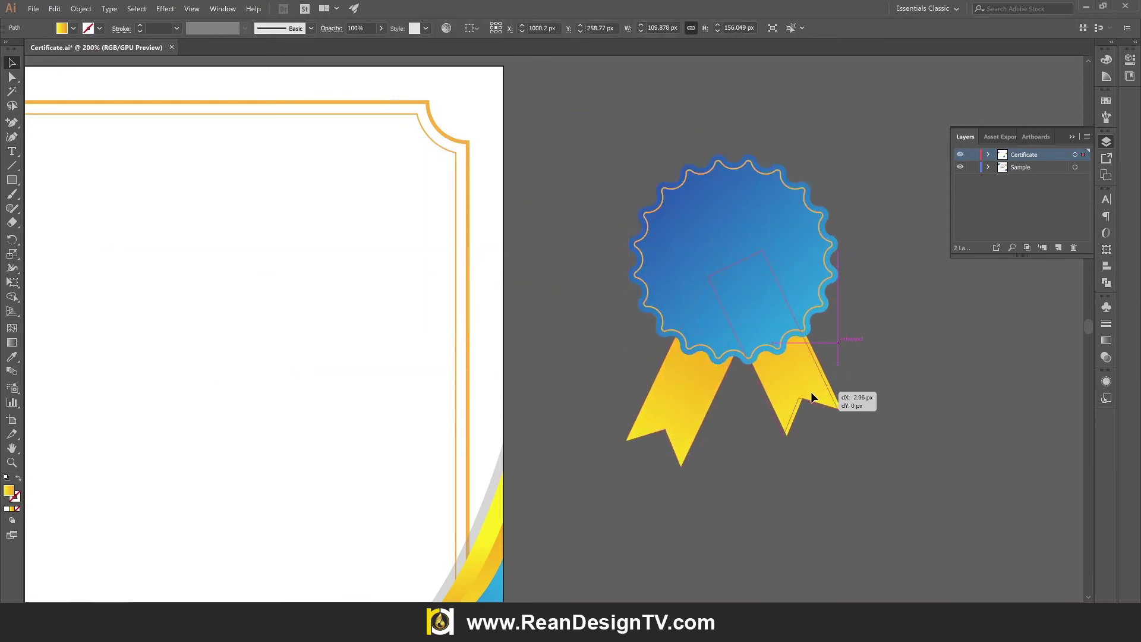
mouse_move(785, 373)
left_mouse_down()
mouse_move(775, 382)
mouse_move(813, 387)
left_mouse_up()
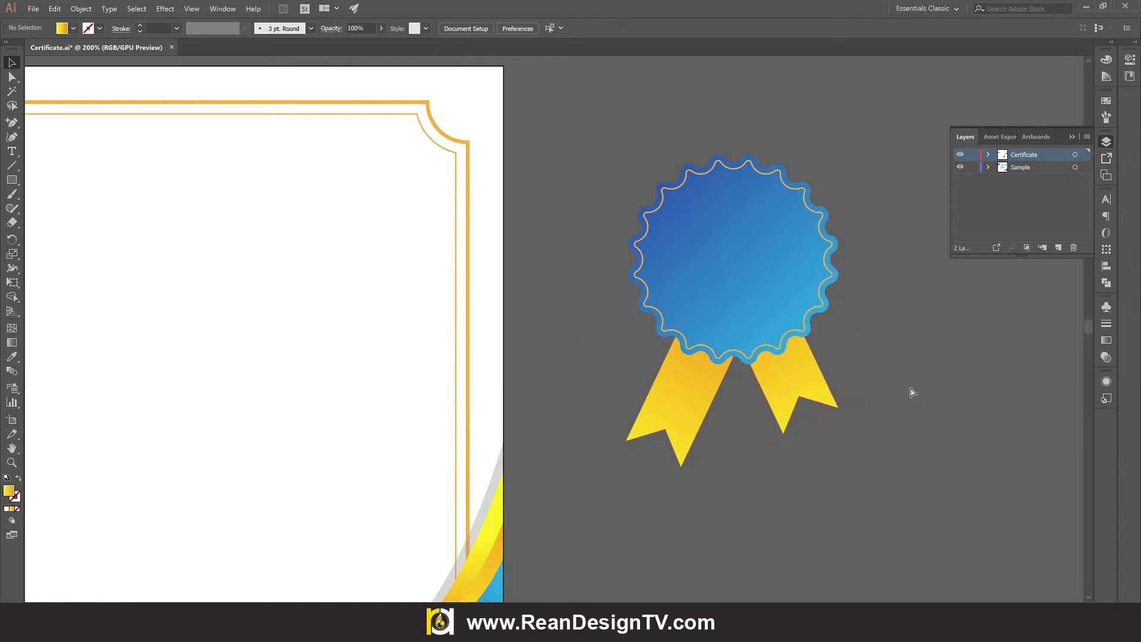
Group the badge and both ribbons into a single rosette
key("ctrl+minus")
key("ctrl+minus")
left_click_drag(965, 313, 809, 451)
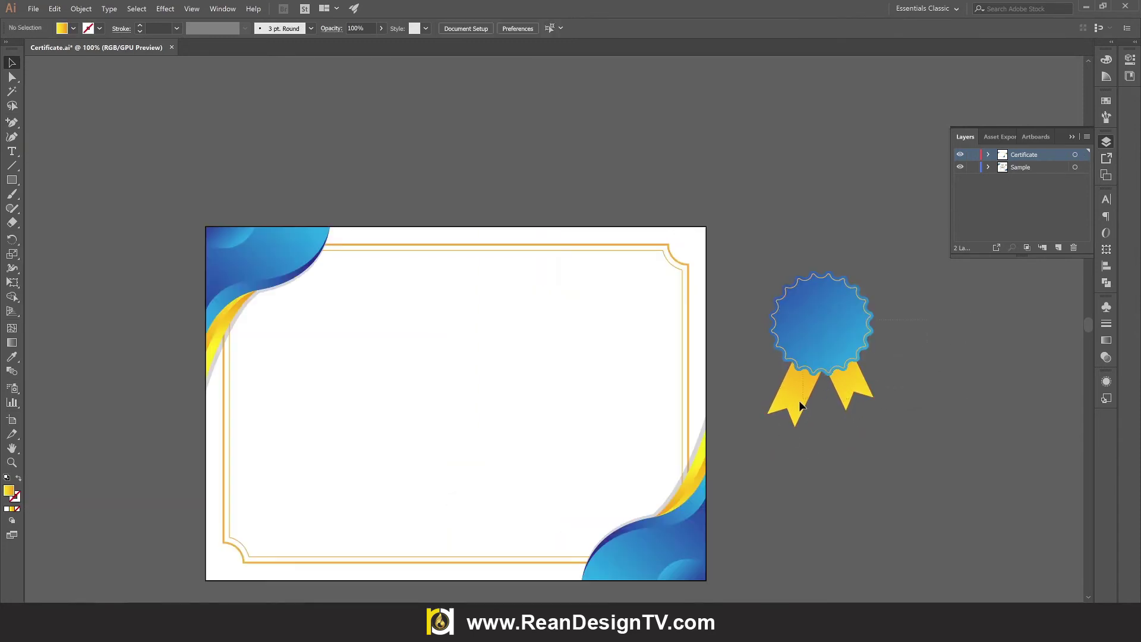
right_click(754, 359)
left_click(458, 276)
left_click(800, 238)
scroll(886, 337, "up", 2)
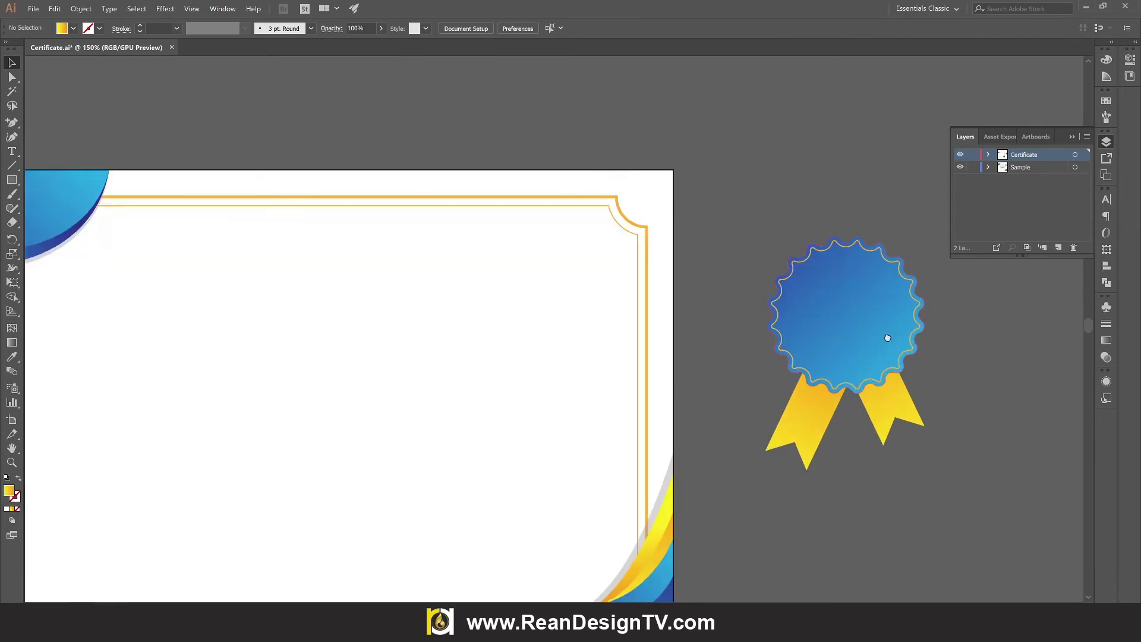
scroll(886, 337, "up", 2)
double_click(733, 370)
left_click(646, 404)
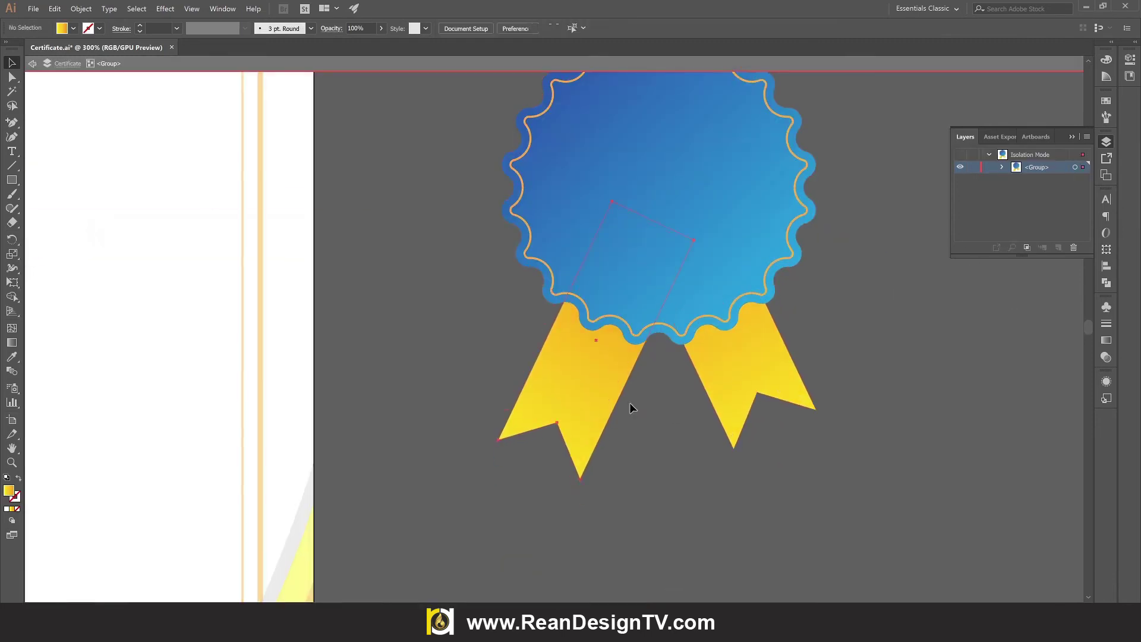
scroll(648, 416, "down", 2)
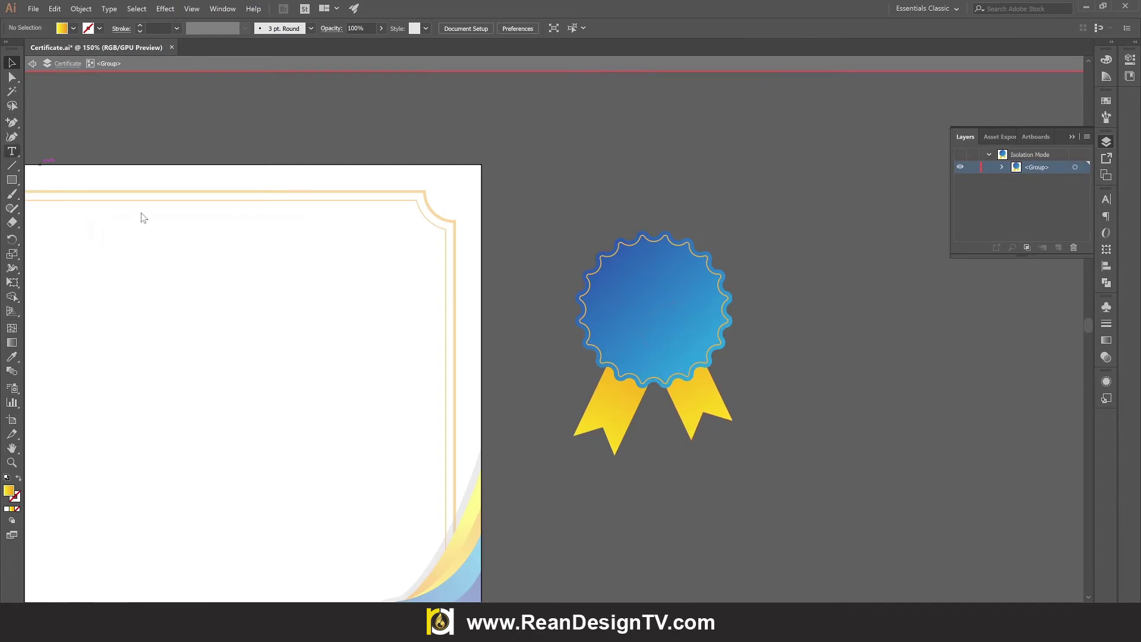
Add 2021 text on the badge in the heaviest Source Sans Variable weight
double_click(564, 177)
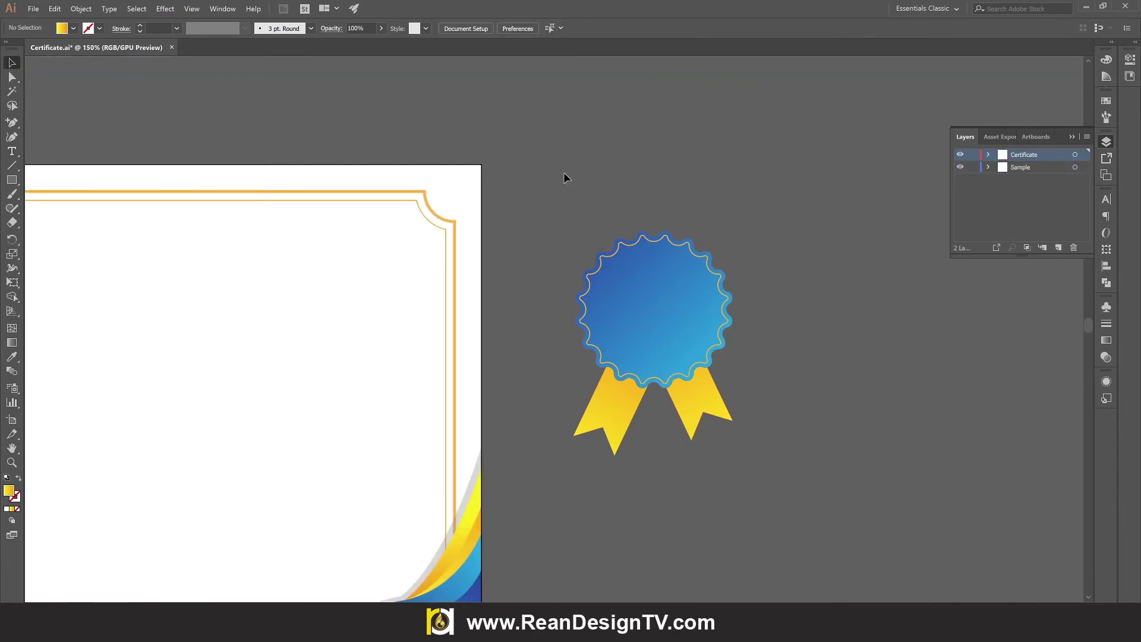
key("t")
left_click(637, 304)
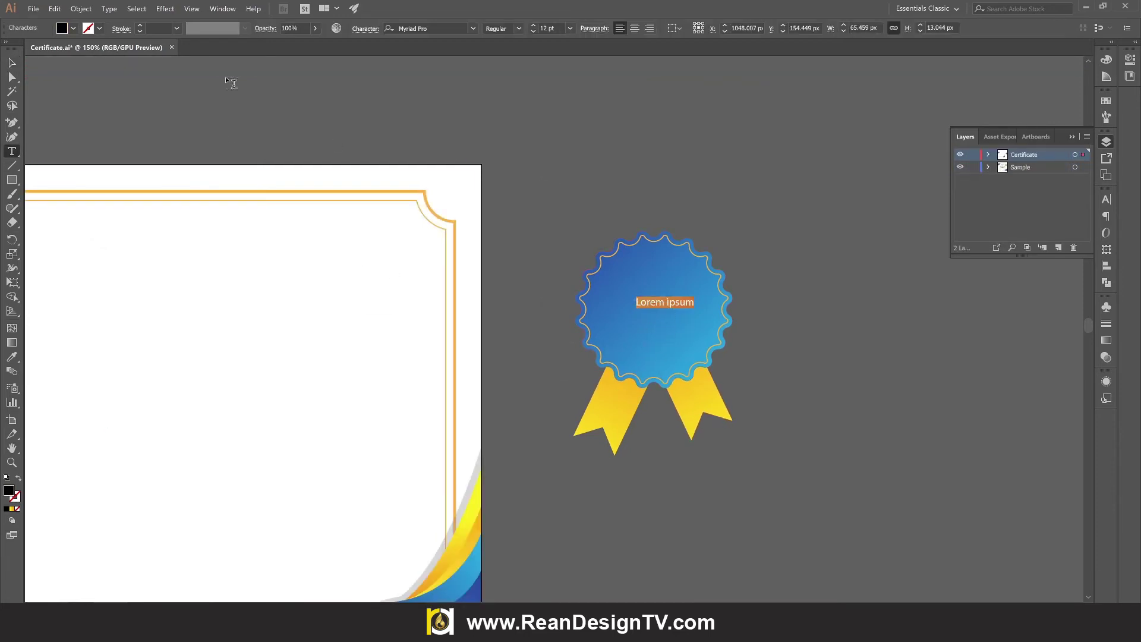
left_click(444, 28)
left_click(533, 232)
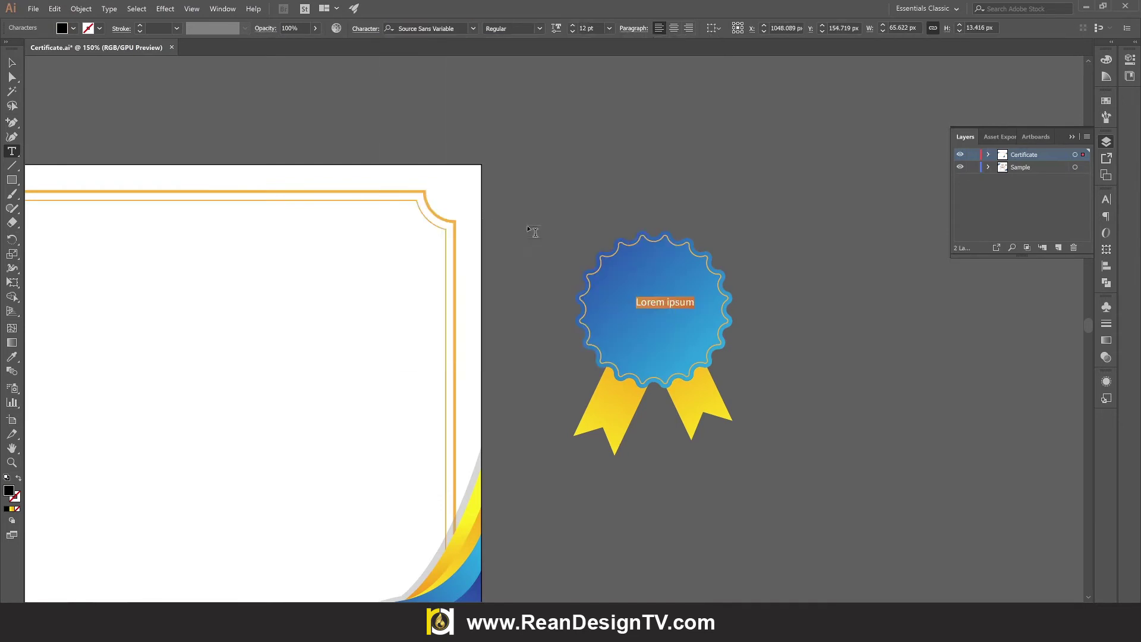
left_click_drag(469, 62, 633, 73)
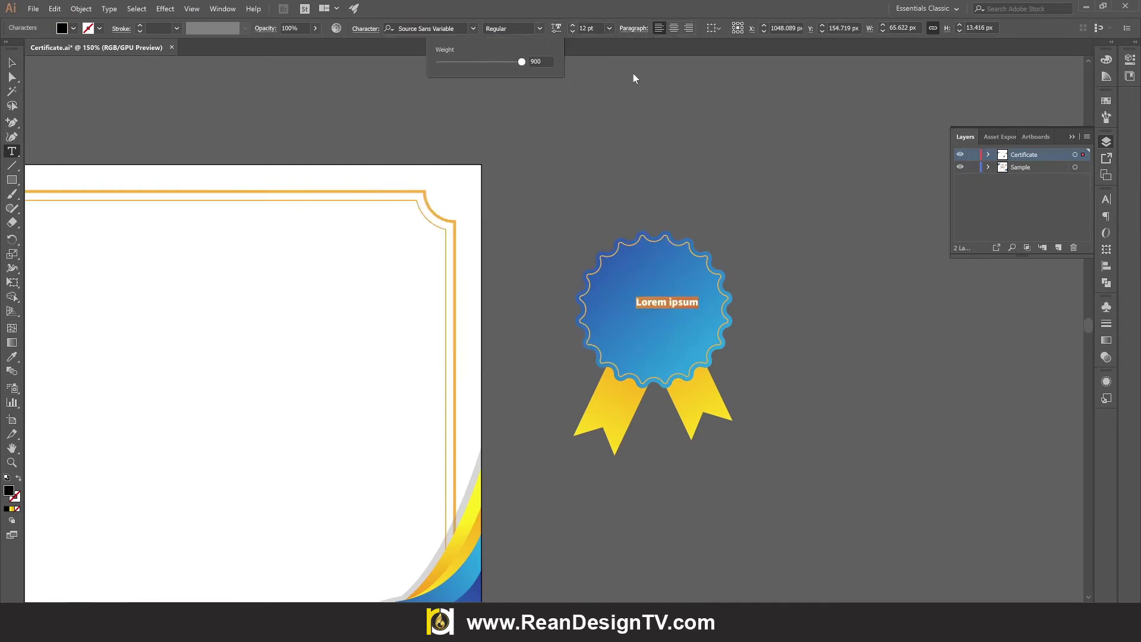
type("2021")
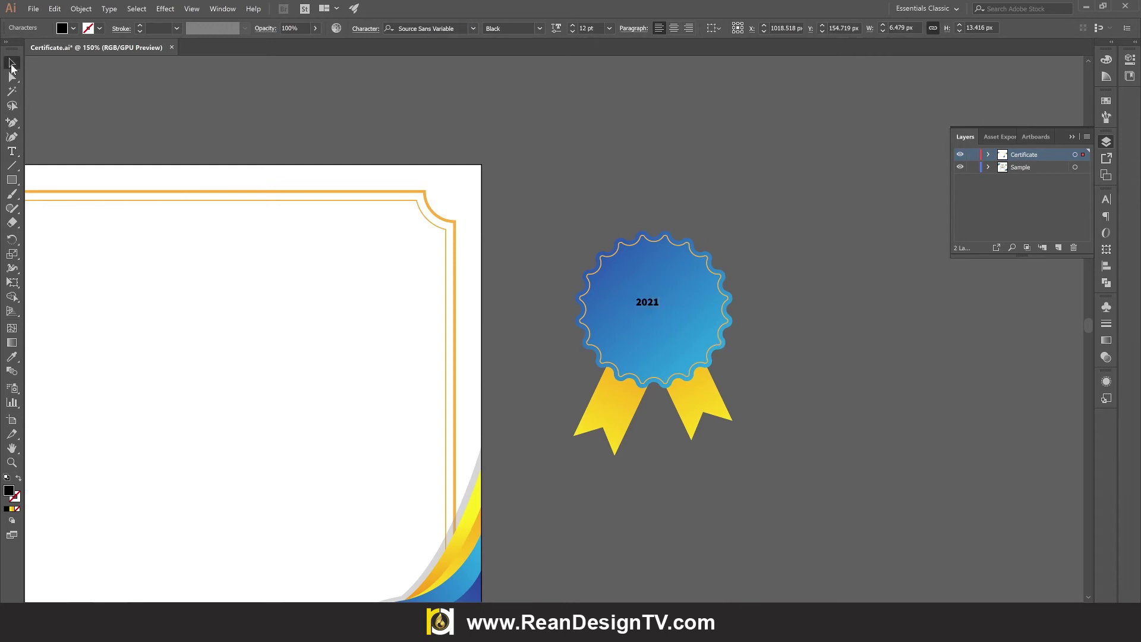
Make the 2021 text white at 53 pt and centre it on the badge
left_click(11, 64)
left_click(73, 28)
left_click(21, 47)
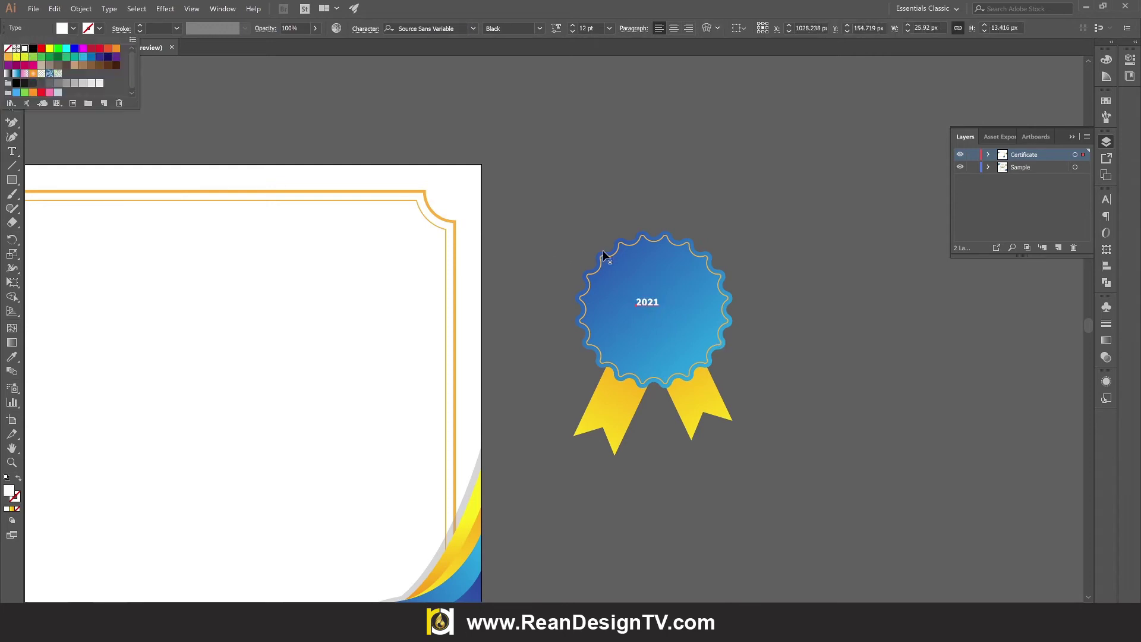
left_click(572, 26)
type("53")
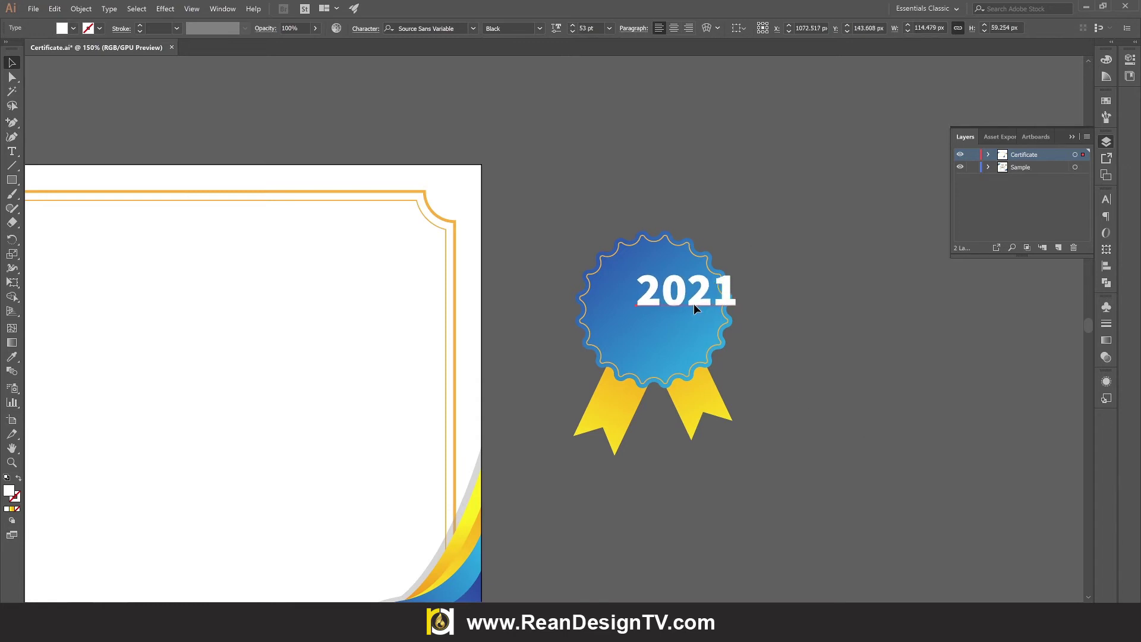
mouse_move(694, 304)
left_mouse_down()
mouse_move(664, 337)
mouse_move(669, 279)
left_mouse_up()
Change the upper copy to YEAR at 15 pt, lighter weight, positioned above 2021
double_click(682, 288)
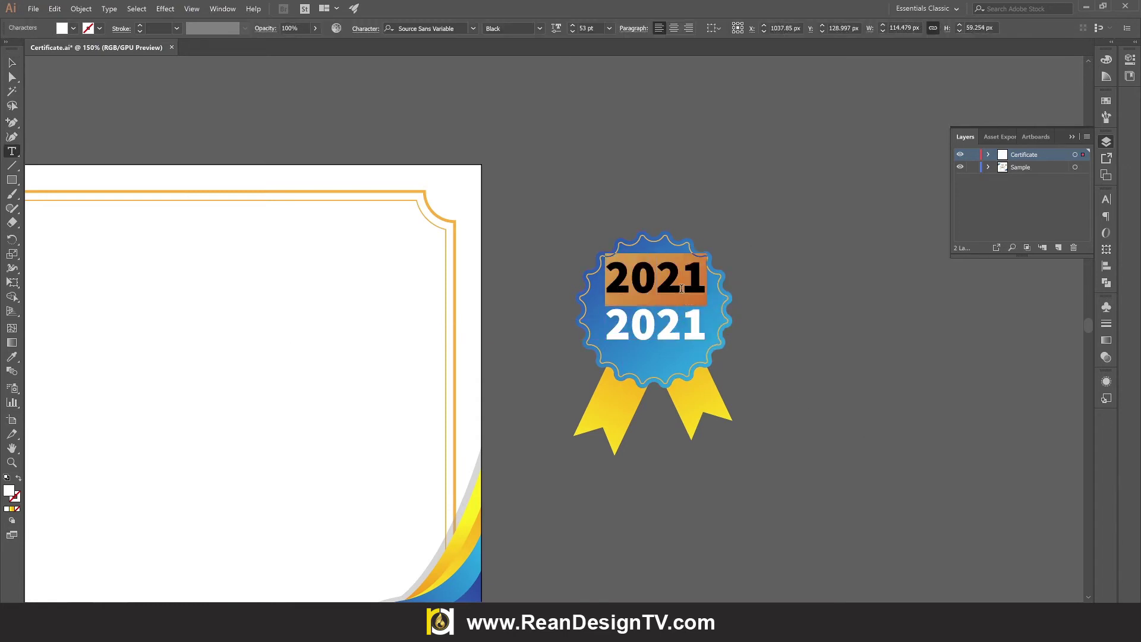
type("YEAN")
key("BackSpace")
type("R")
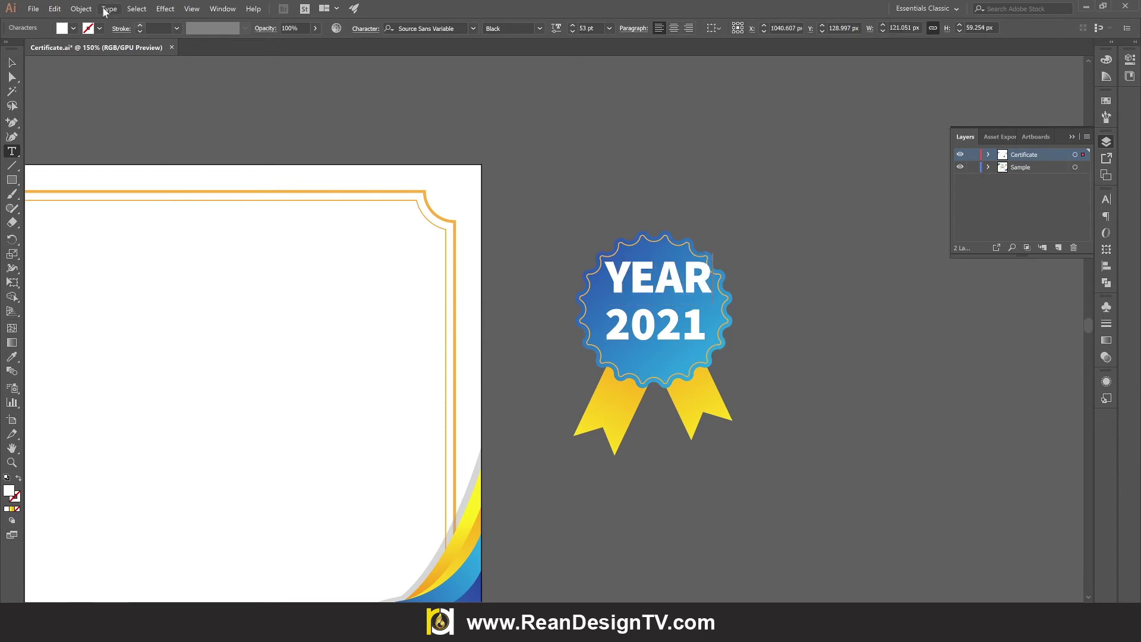
key("Escape")
left_click(587, 28)
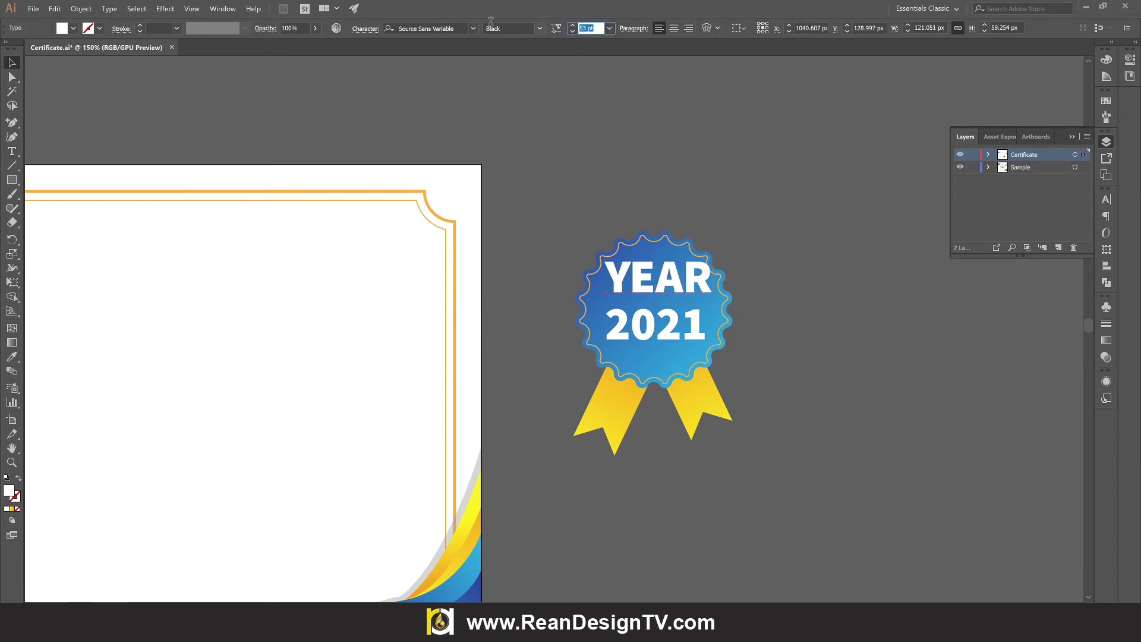
left_click(699, 172)
left_click_drag(666, 291, 684, 297)
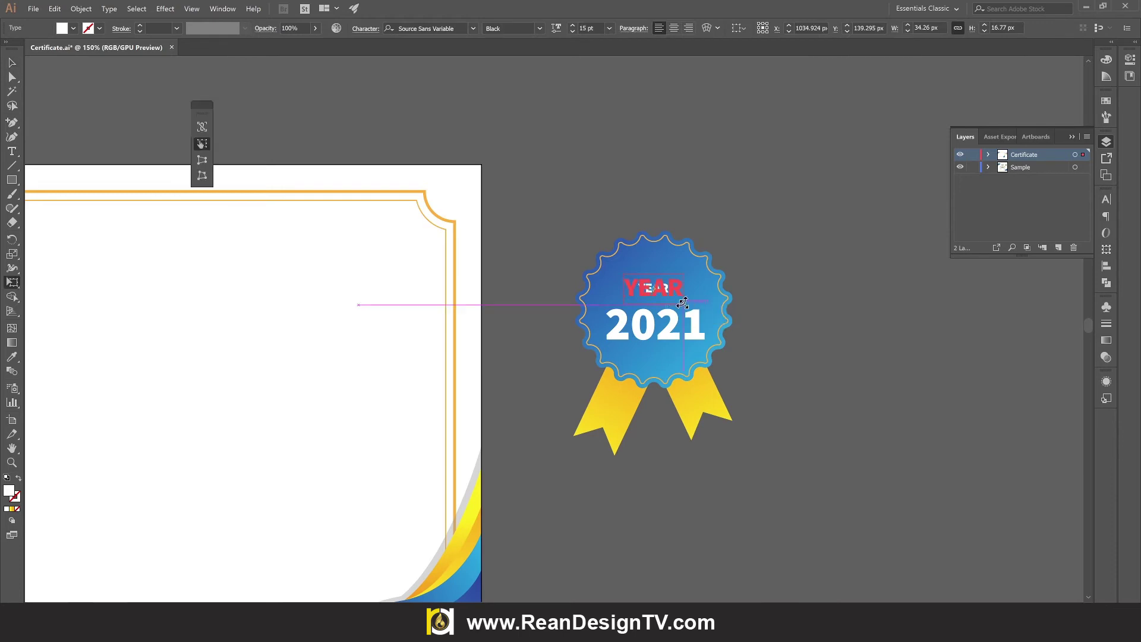
left_click(557, 28)
left_click_drag(499, 58, 463, 58)
left_click(734, 285)
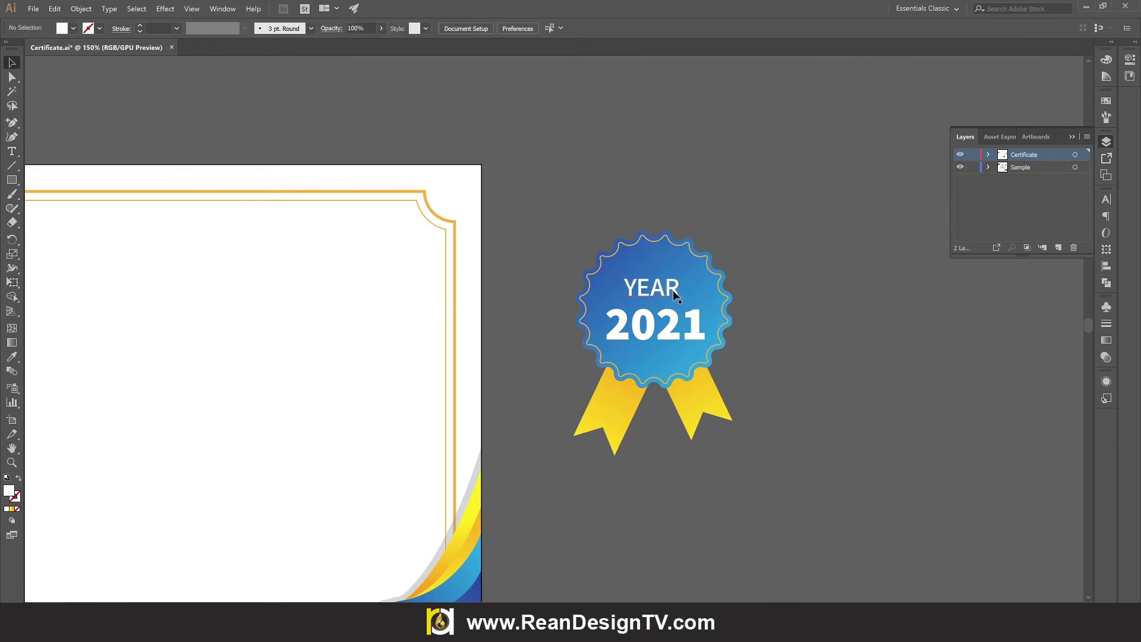
Move the grouped YEAR 2021 badge onto the certificate's top-right corner and shrink it
left_click(662, 324)
right_click(339, 210)
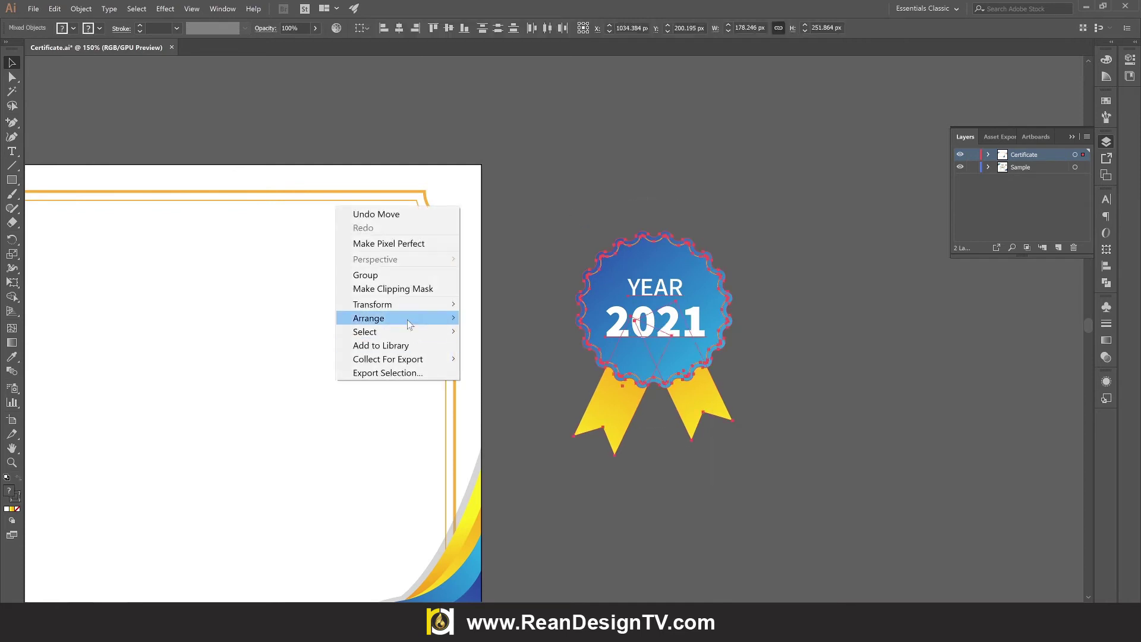
key("ctrl+1")
left_click_drag(645, 324, 423, 321)
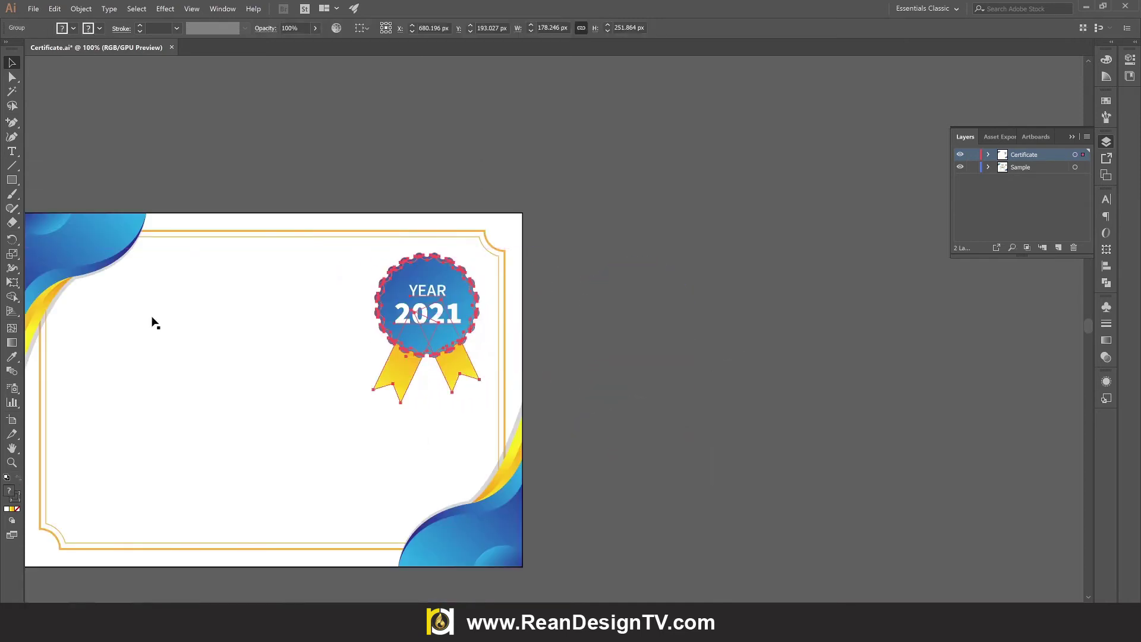
key("e")
left_click_drag(377, 400, 393, 374)
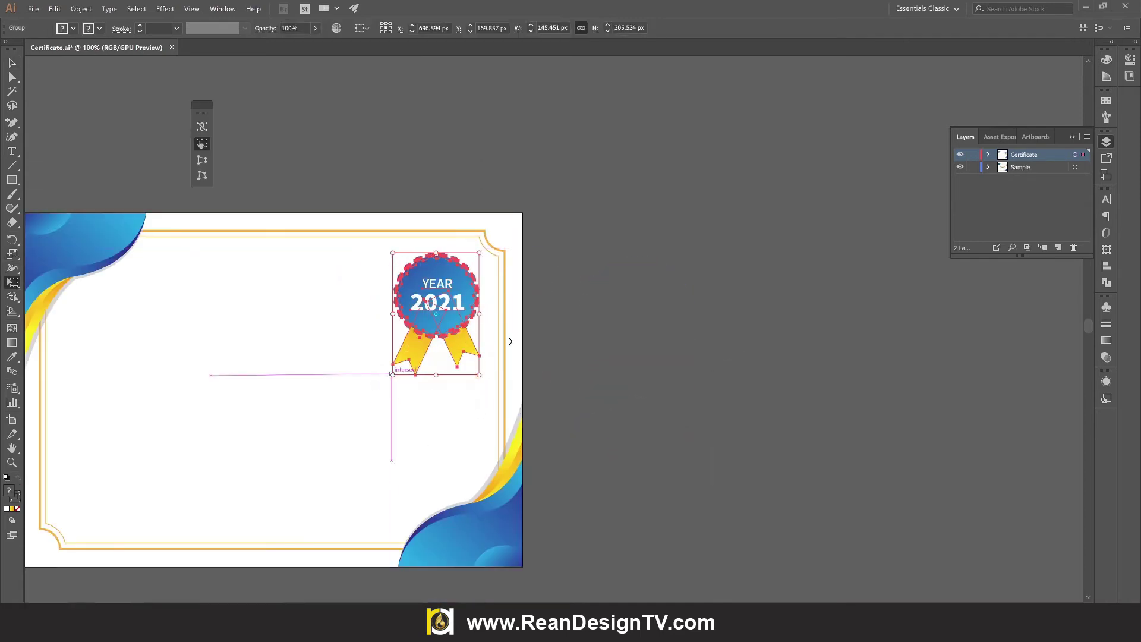
key("v")
Compare the badge against the Sample layer and shrink it slightly more
scroll(697, 321, "left", 5)
left_click(642, 472)
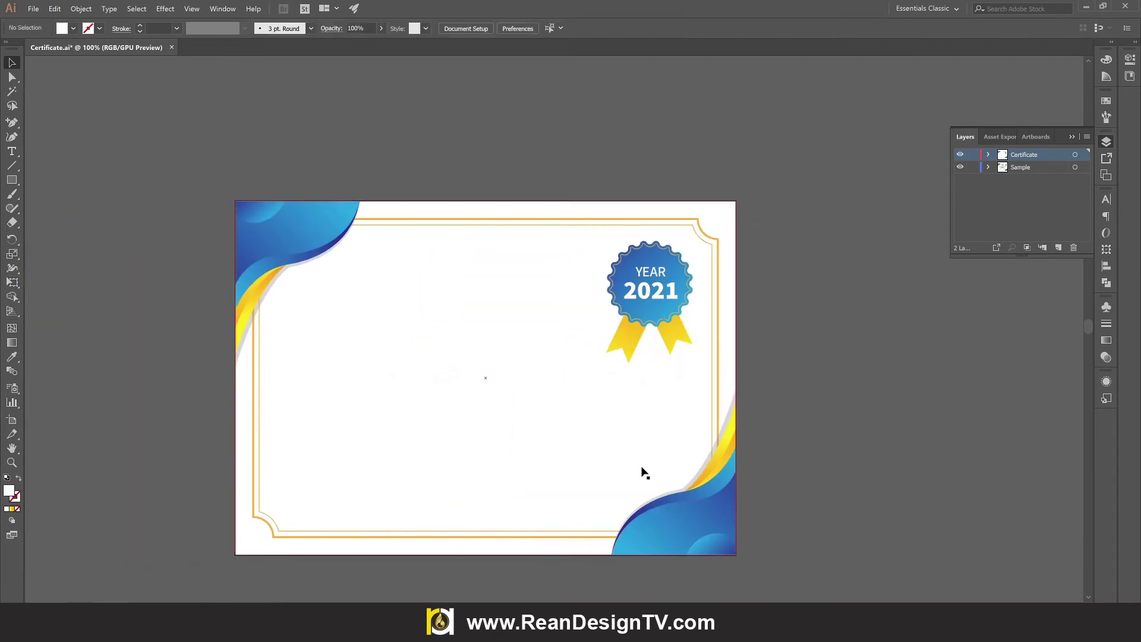
scroll(642, 471, "down", 1)
left_click(959, 155)
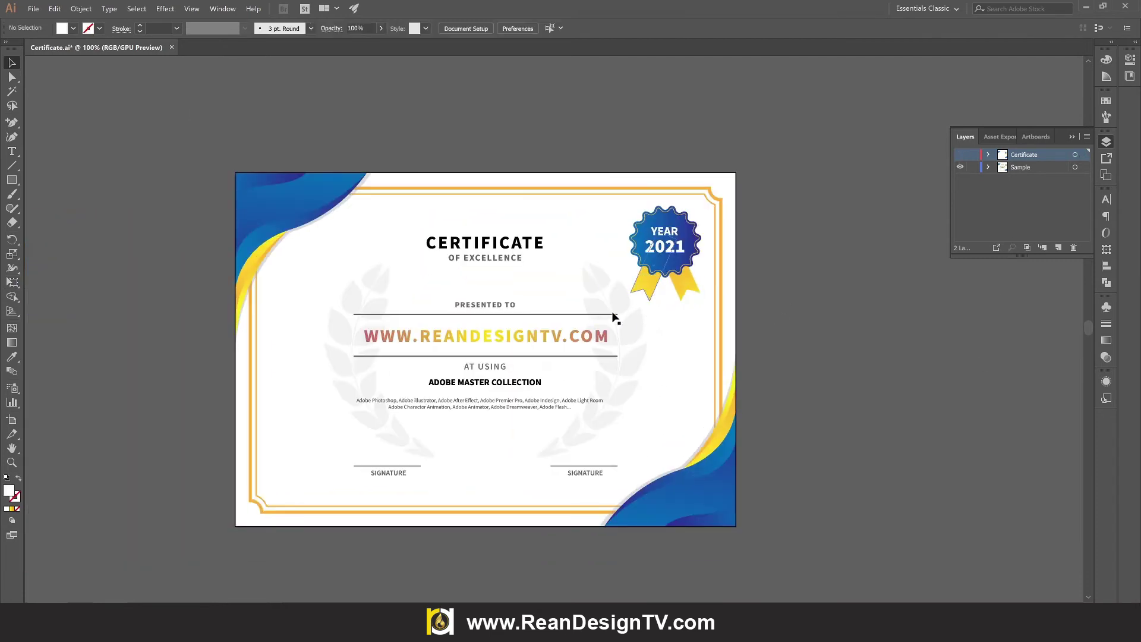
left_click(959, 155)
left_click(649, 263)
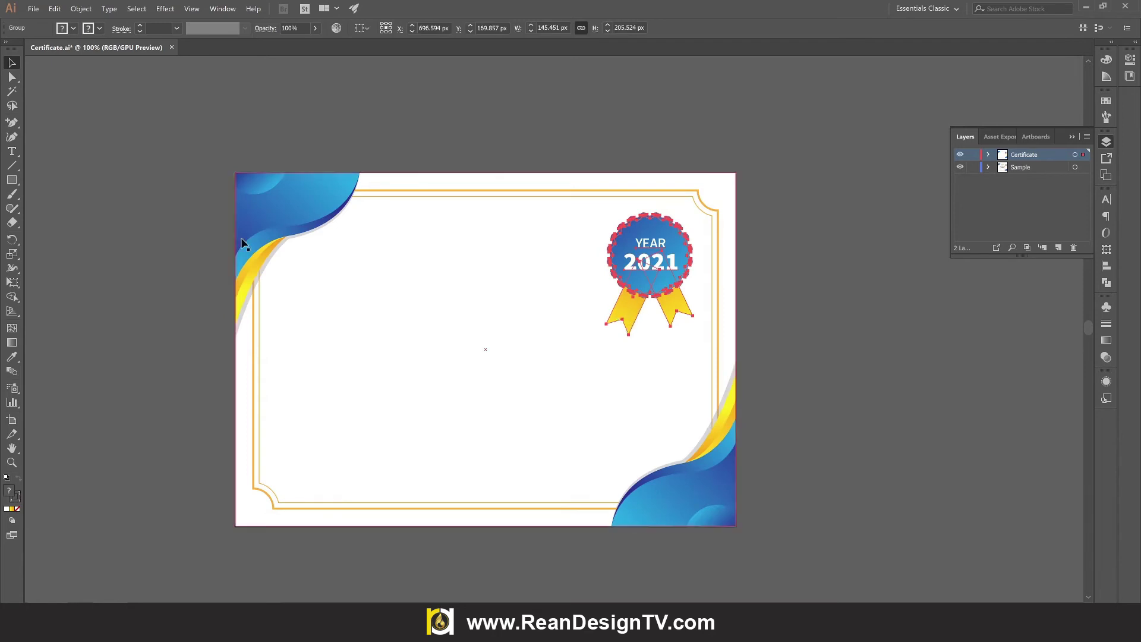
key("e")
left_click_drag(605, 332, 612, 326)
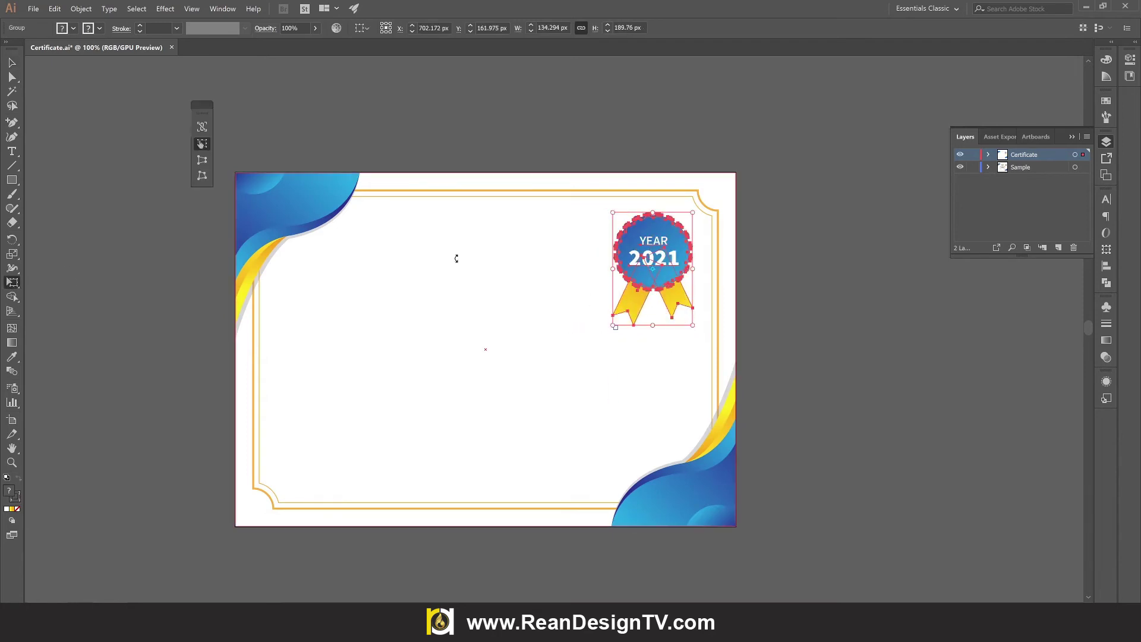
left_click(12, 62)
Inspect the badge's nested group parts, then hide the Certificate layer to compare with the sample
left_click(237, 141)
left_click(657, 309)
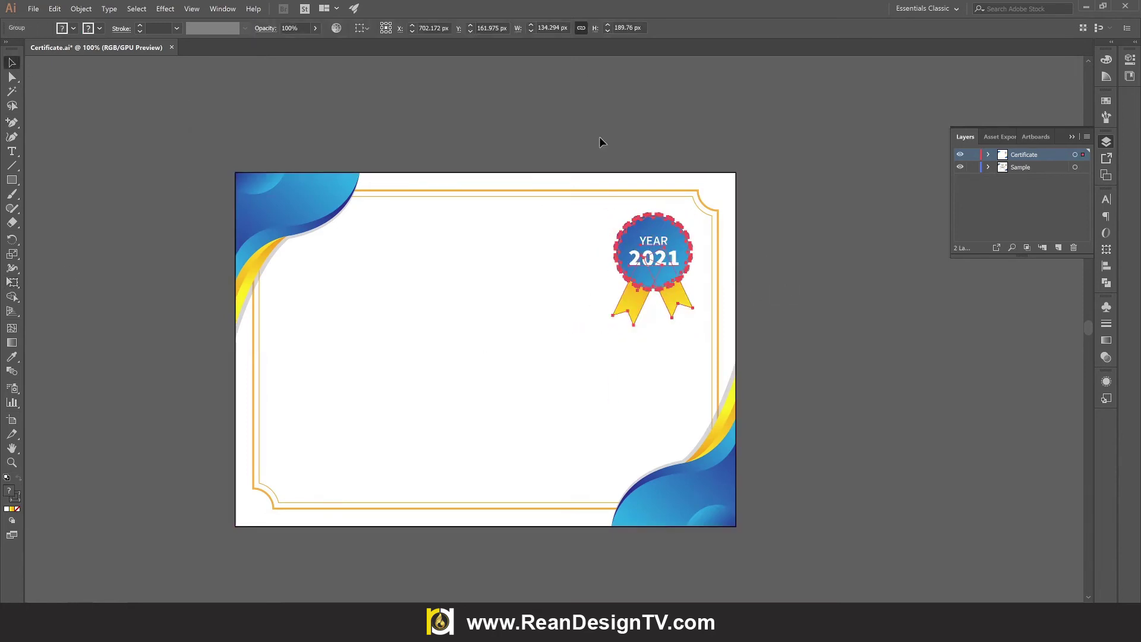
double_click(670, 303)
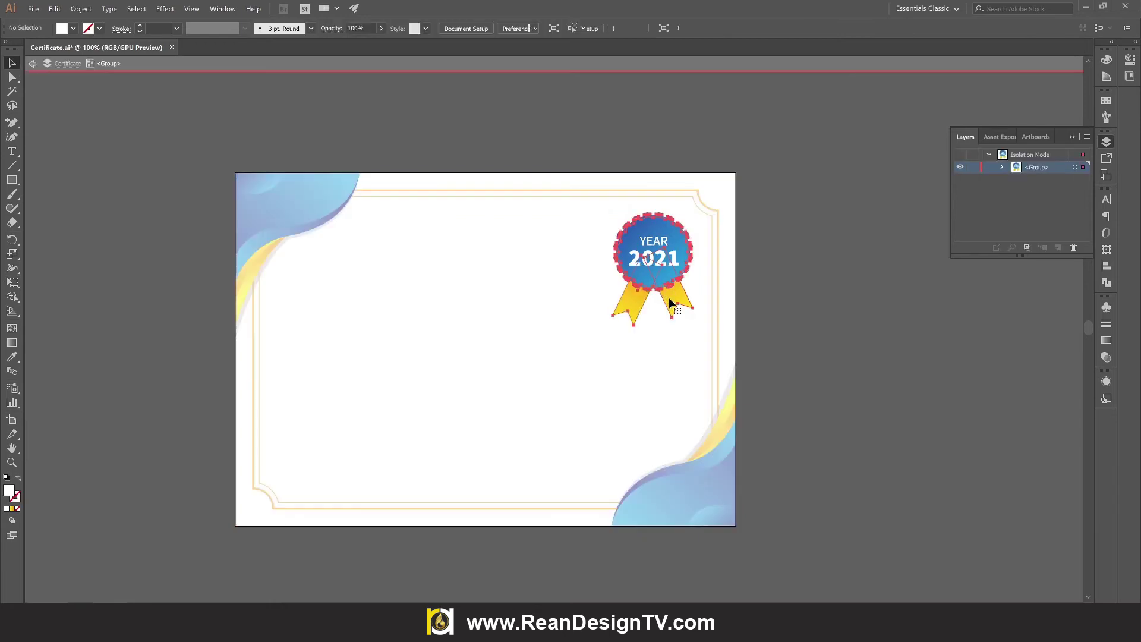
double_click(670, 304)
left_click(640, 308)
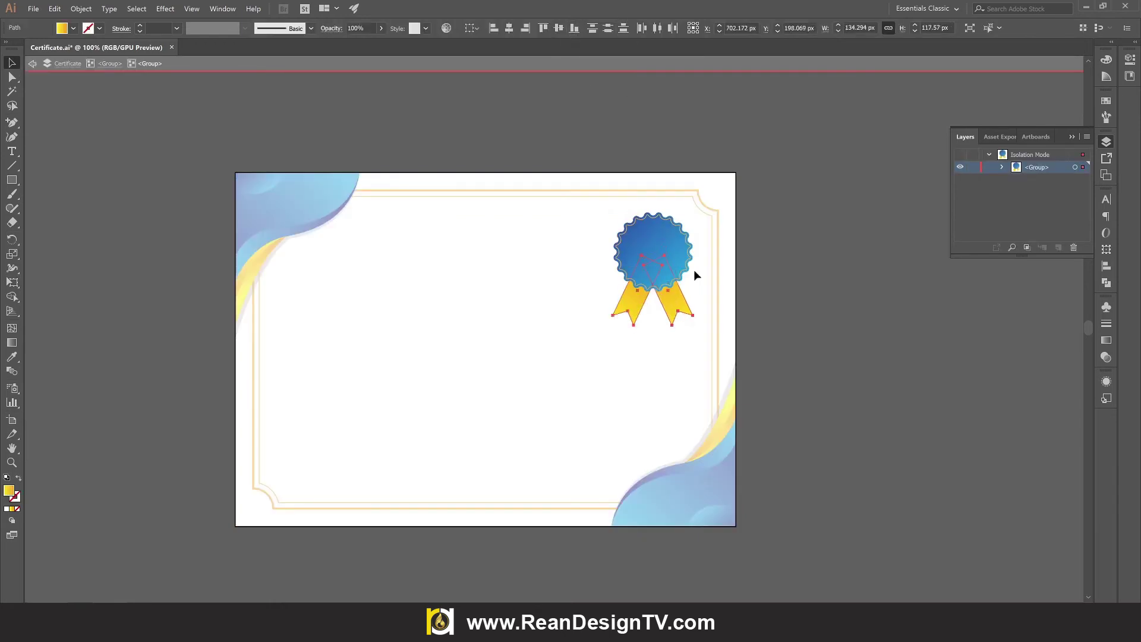
double_click(788, 336)
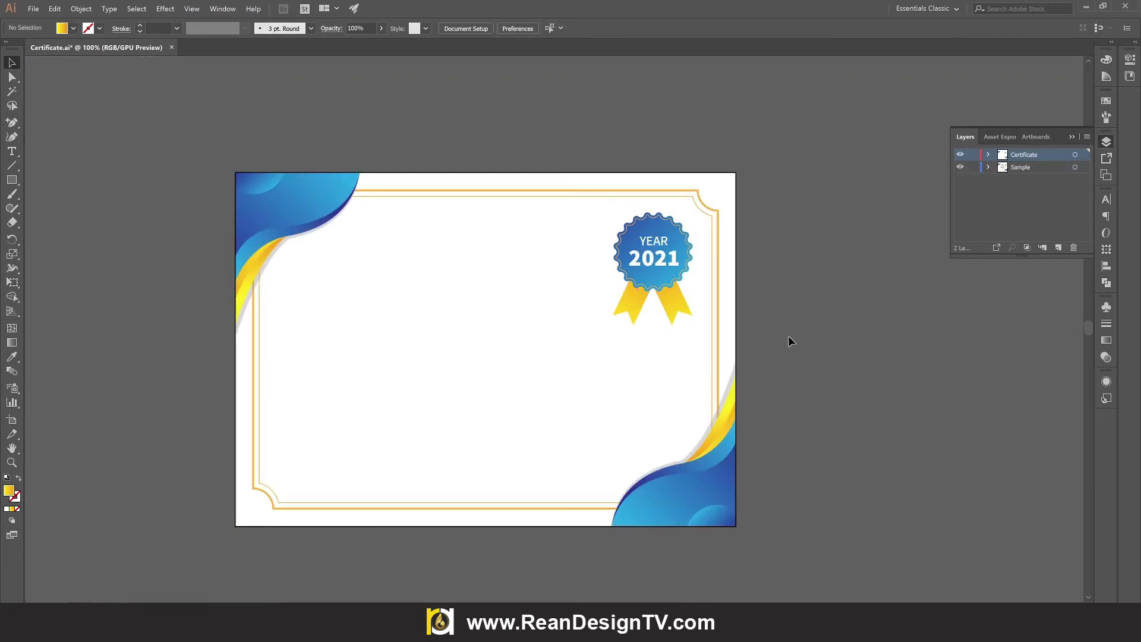
left_click(843, 313)
left_click(960, 155)
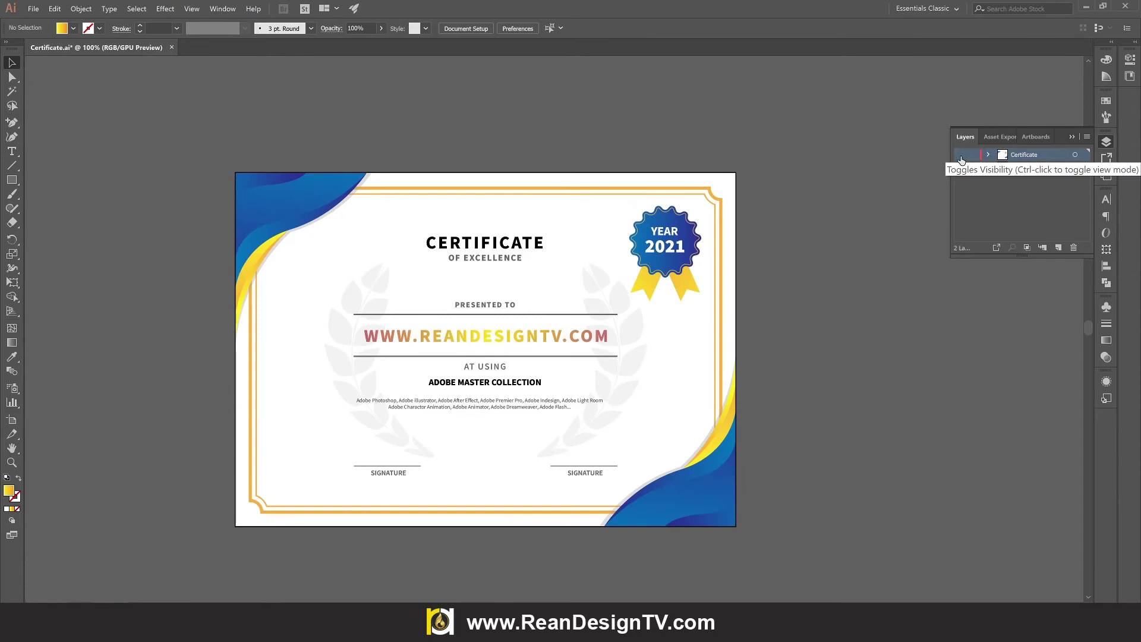
With the Certificate layer hidden, copy the laurel wreath from the Sample layer
left_click(960, 155)
left_click(960, 156)
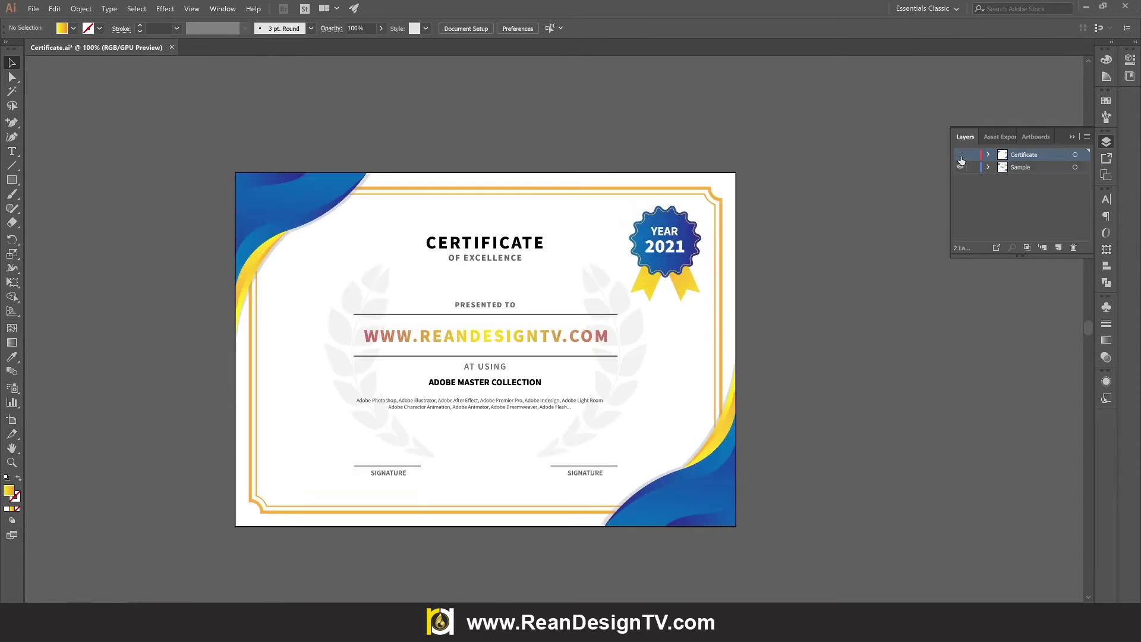
left_click(636, 354)
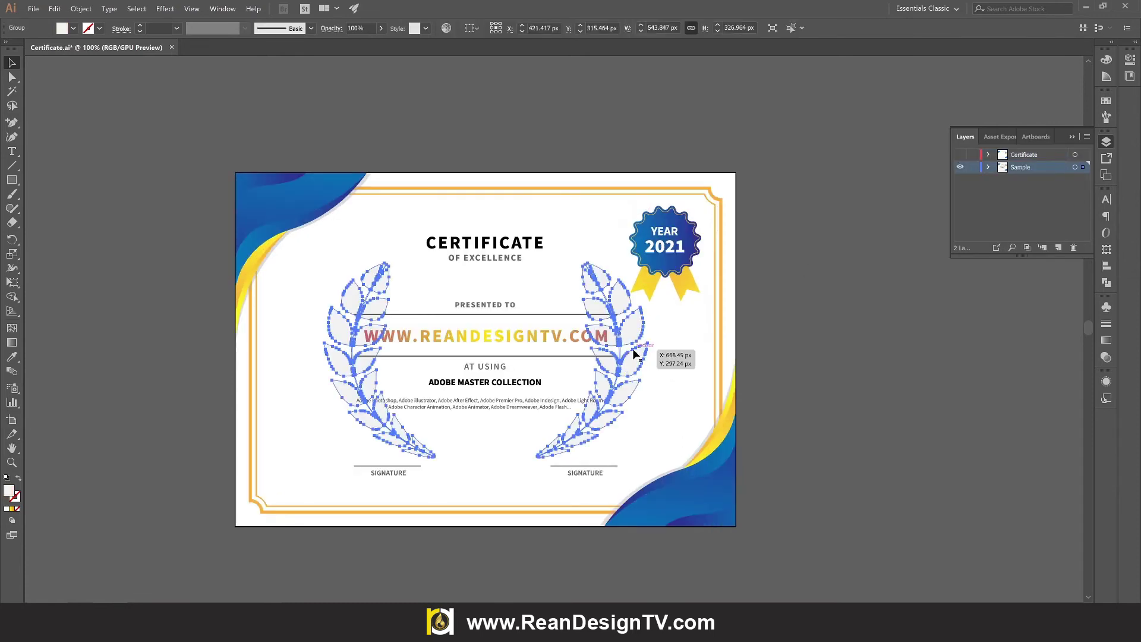
left_click(797, 359)
left_click(614, 385)
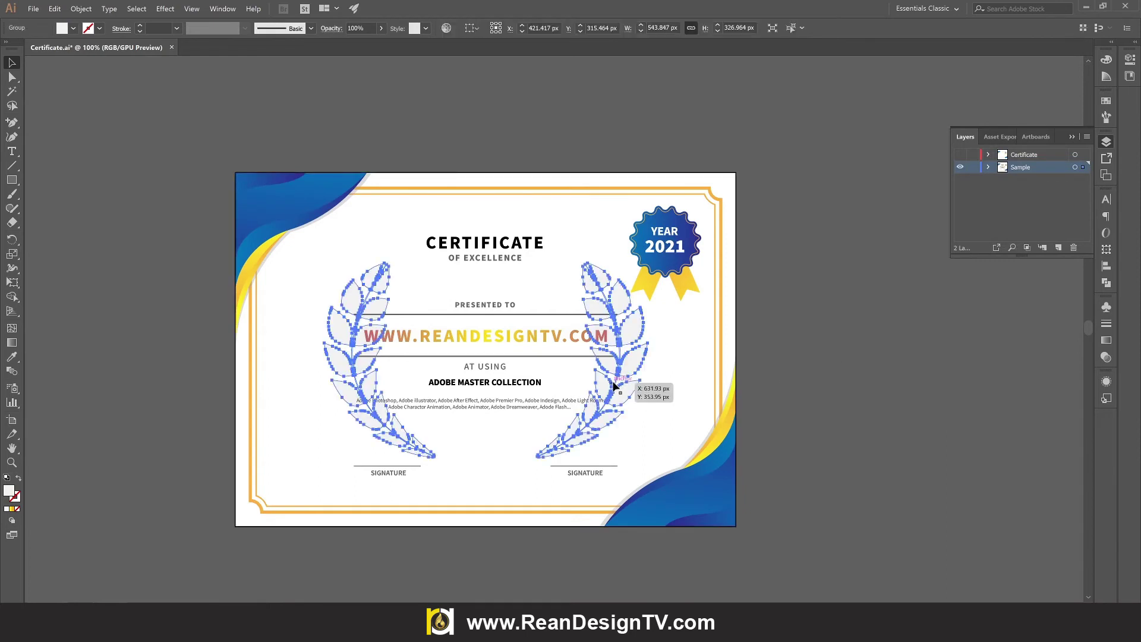
scroll(613, 385, "down", 1)
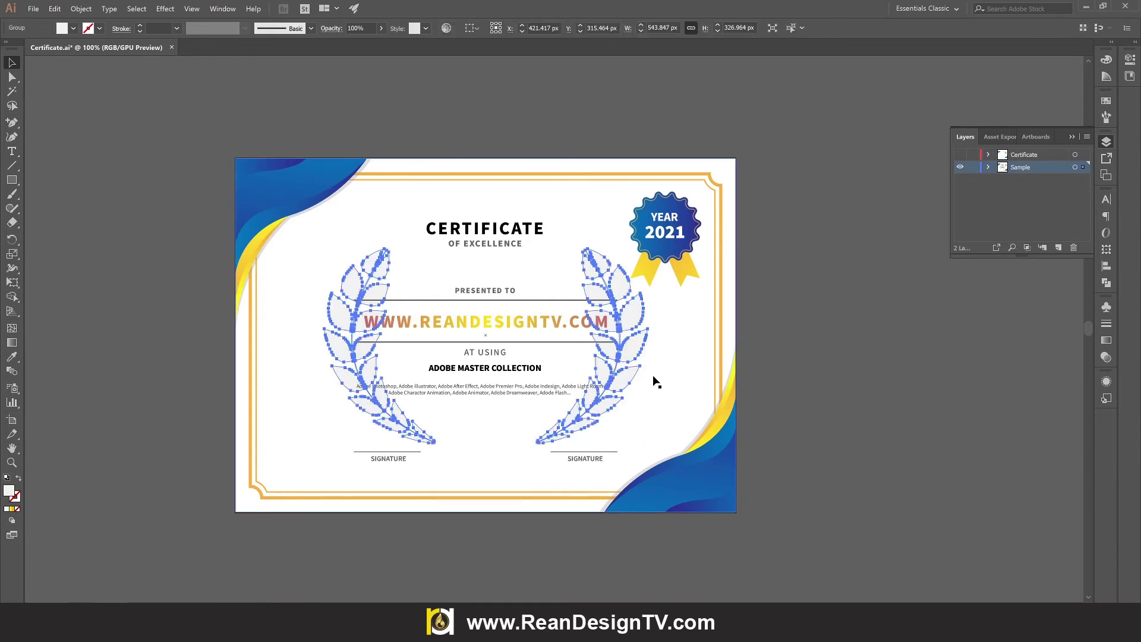
left_click(55, 9)
left_click(84, 66)
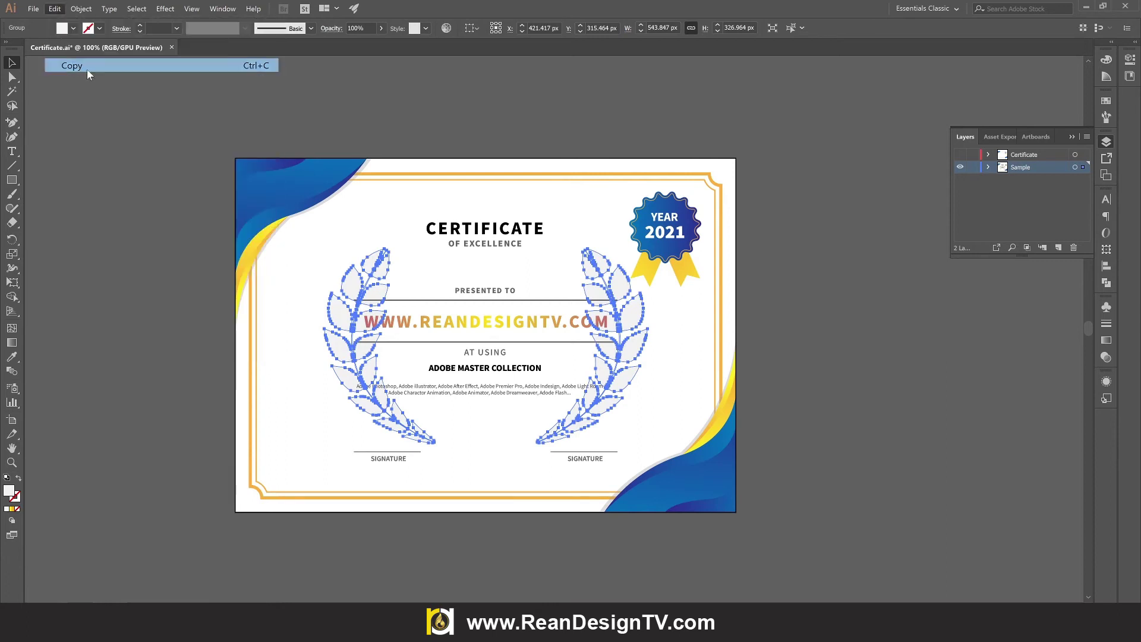
Show and target the Certificate layer, then paste the laurel wreath into it
left_click(852, 297)
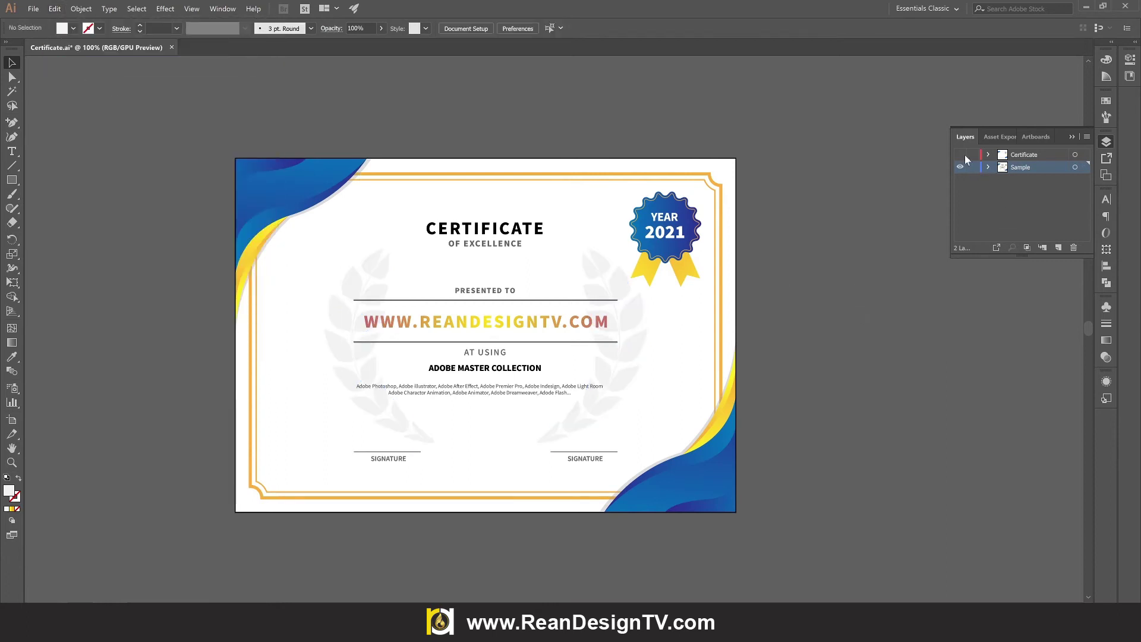
left_click(960, 155)
left_click(1020, 159)
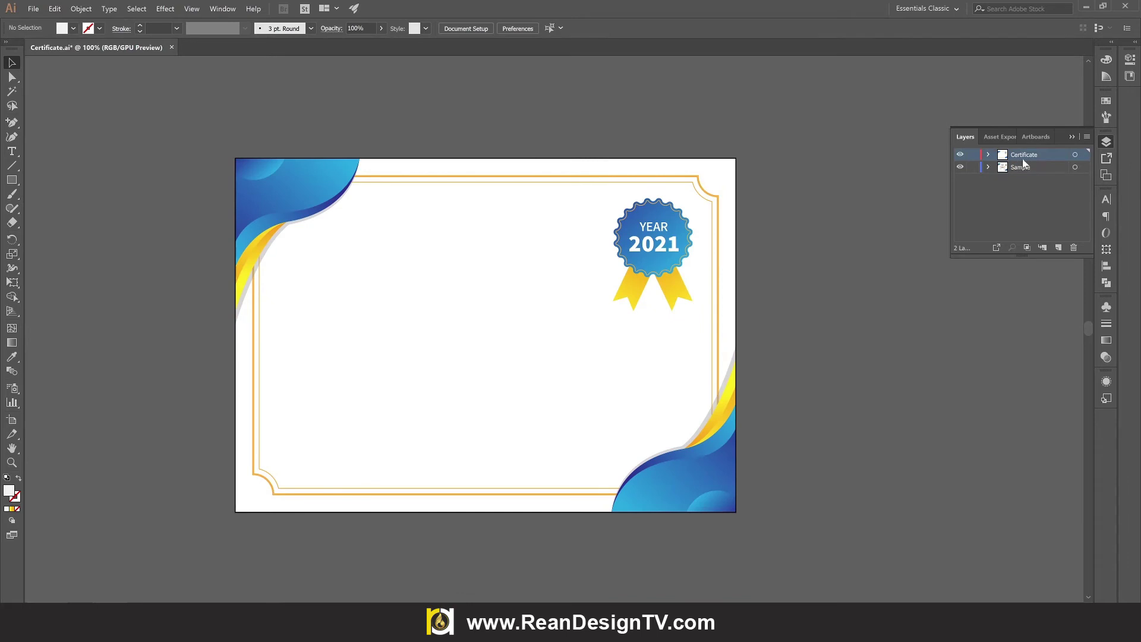
left_click(57, 8)
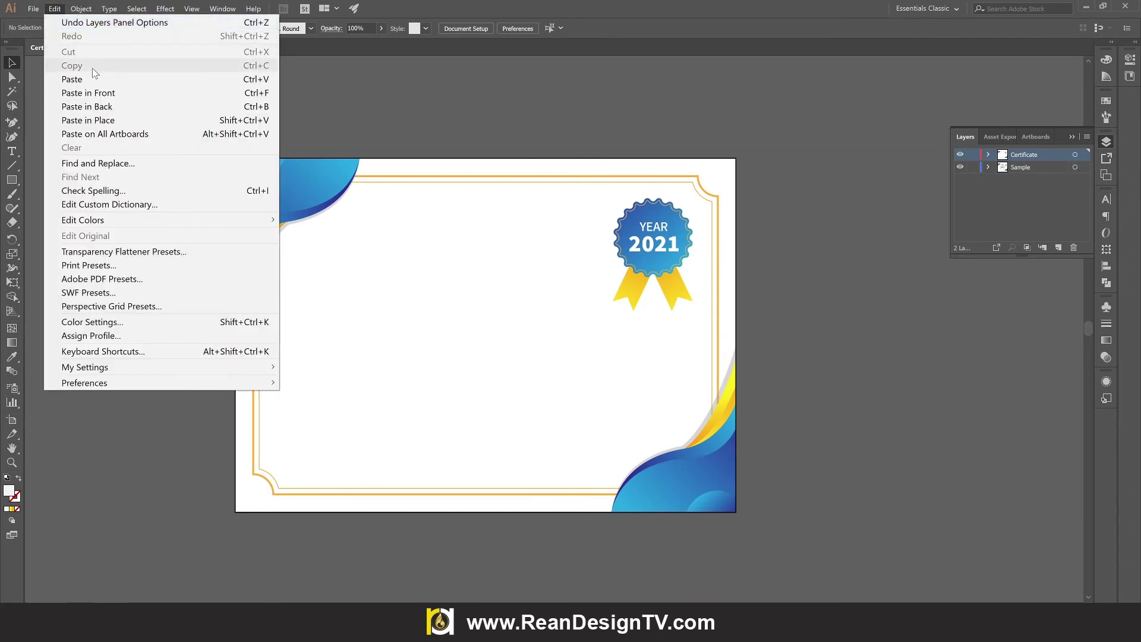
left_click(91, 77)
Move one laurel half off the artboard to the right, exposing empty canvas beside it
scroll(692, 324, "down", 1)
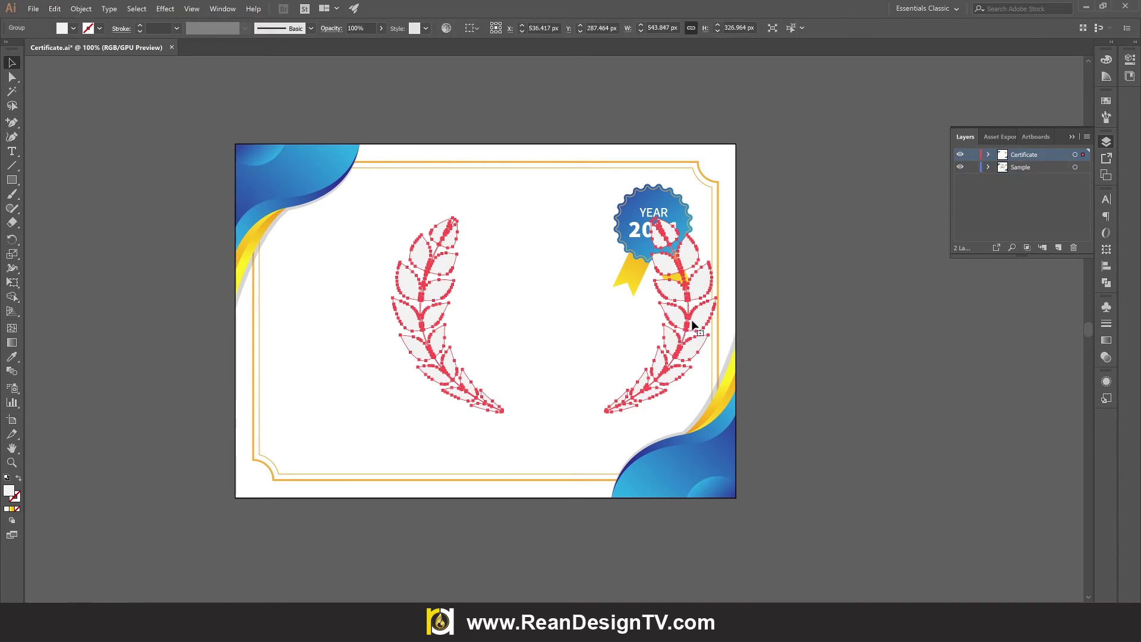
mouse_move(693, 323)
left_mouse_down()
mouse_move(912, 376)
mouse_move(432, 369)
left_mouse_up()
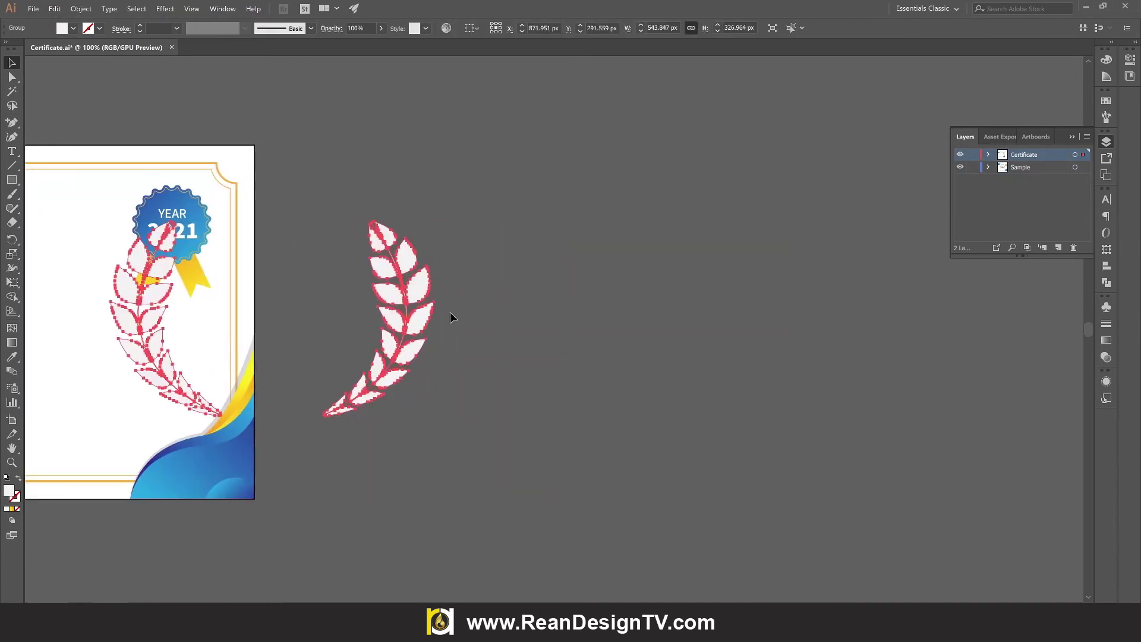
left_click_drag(392, 299, 787, 300)
left_click(648, 309)
scroll(537, 252, "up", 1)
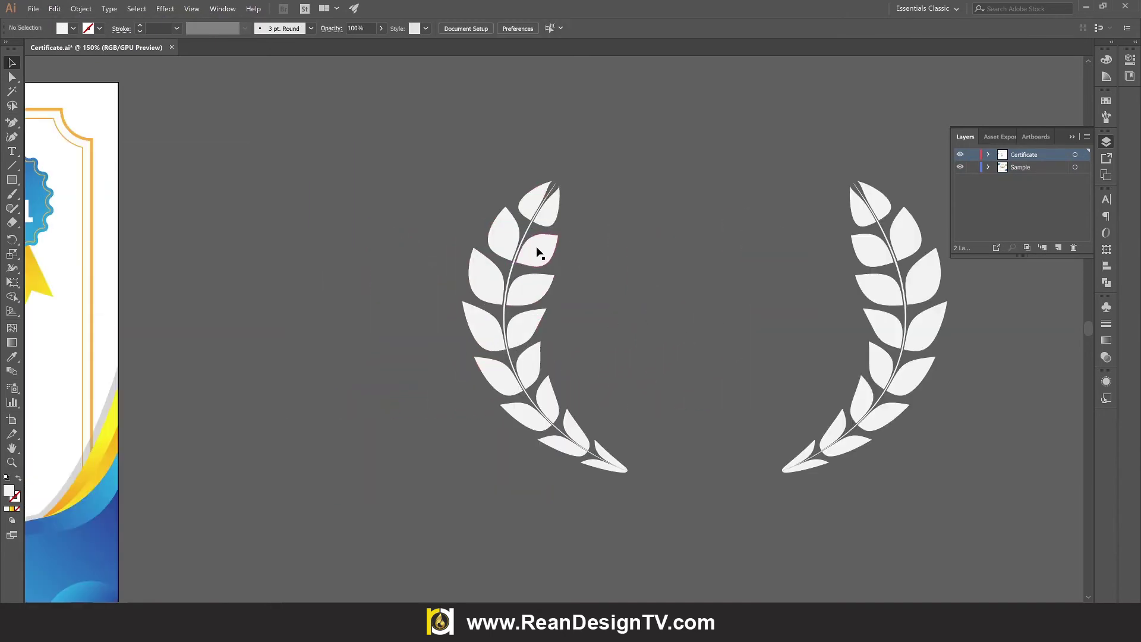
scroll(430, 315, "up", 1)
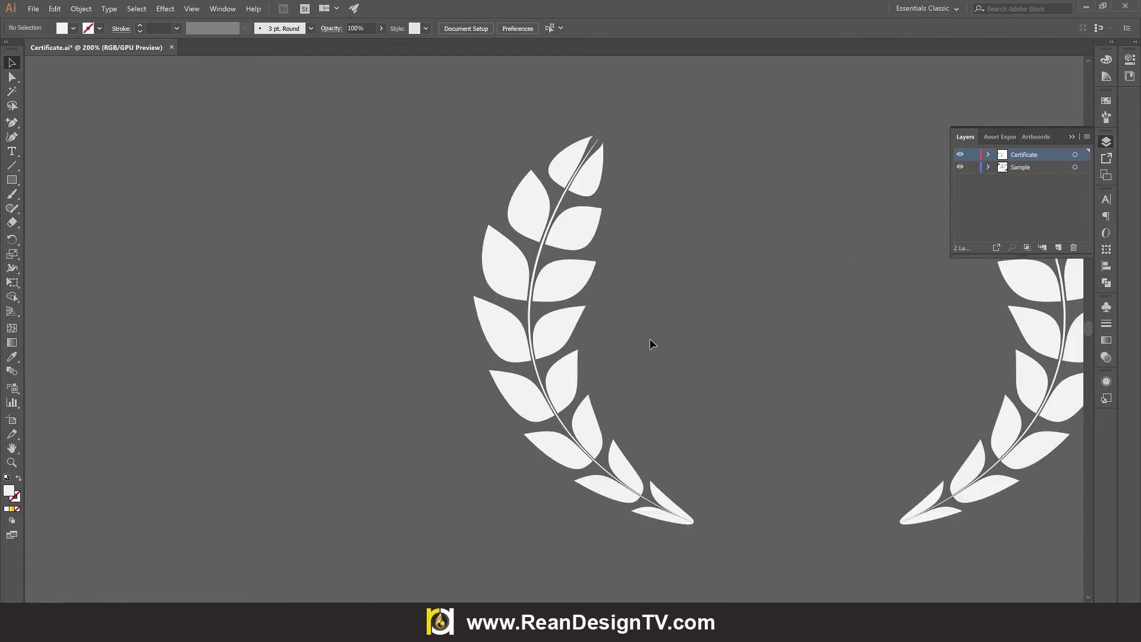
mouse_move(652, 341)
left_mouse_down()
mouse_move(444, 319)
mouse_move(750, 325)
left_mouse_up()
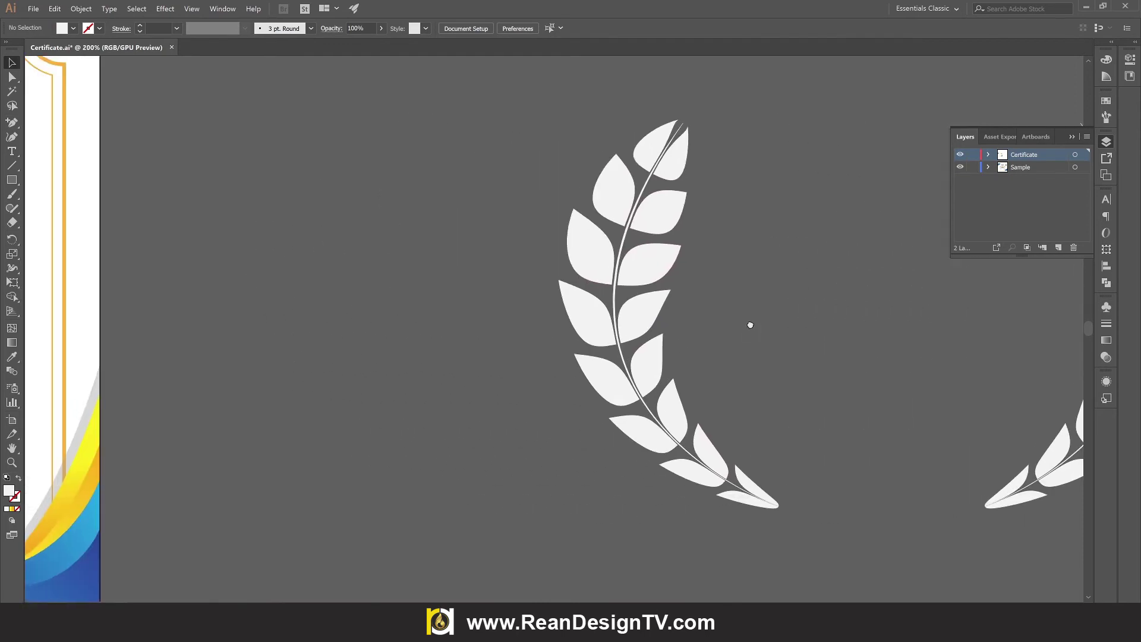
left_click(624, 319)
left_click(420, 323)
Draw a small square, rotate it 45° into a diamond, and round its corners into a leaf
left_click(11, 180)
mouse_move(14, 182)
left_mouse_down()
mouse_move(337, 250)
mouse_move(427, 302)
left_mouse_up()
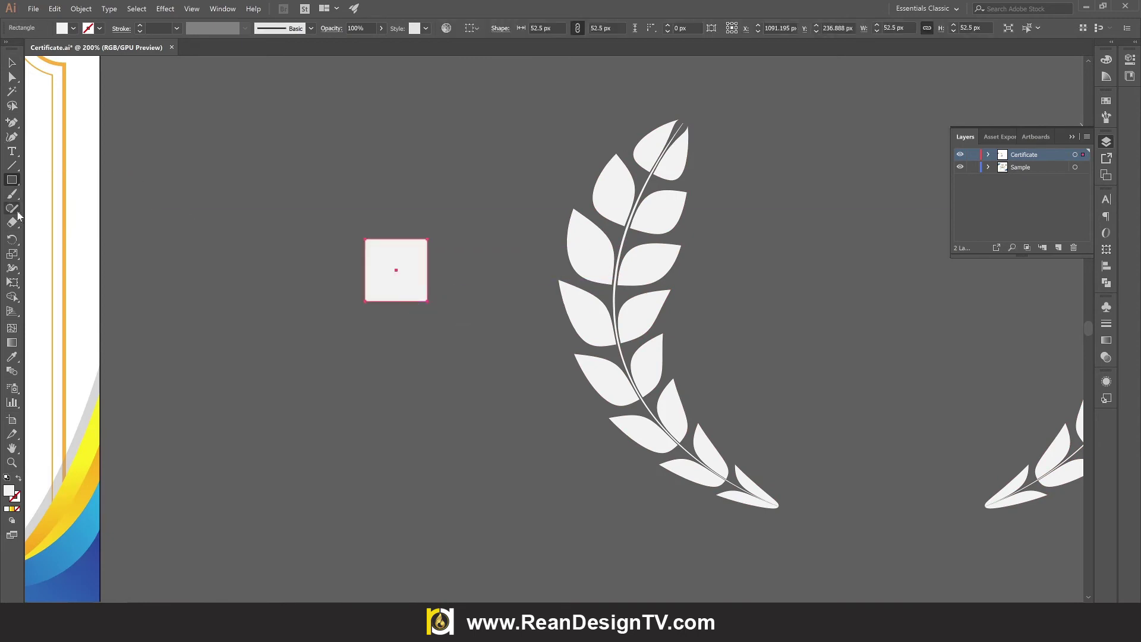
left_click(12, 282)
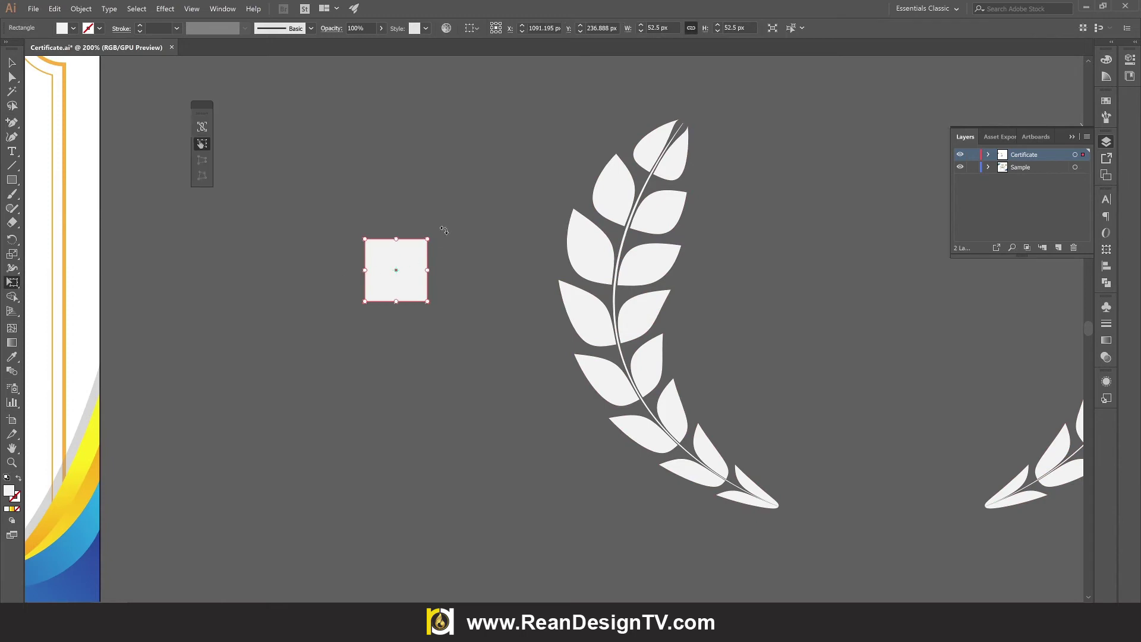
left_click_drag(444, 230, 450, 271)
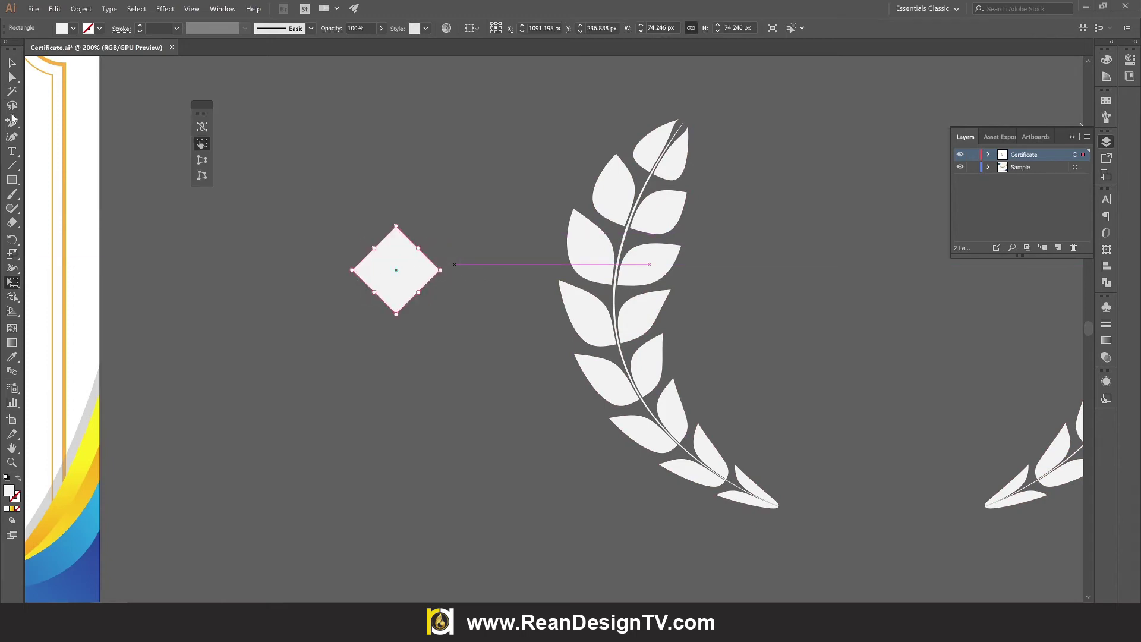
left_click(14, 77)
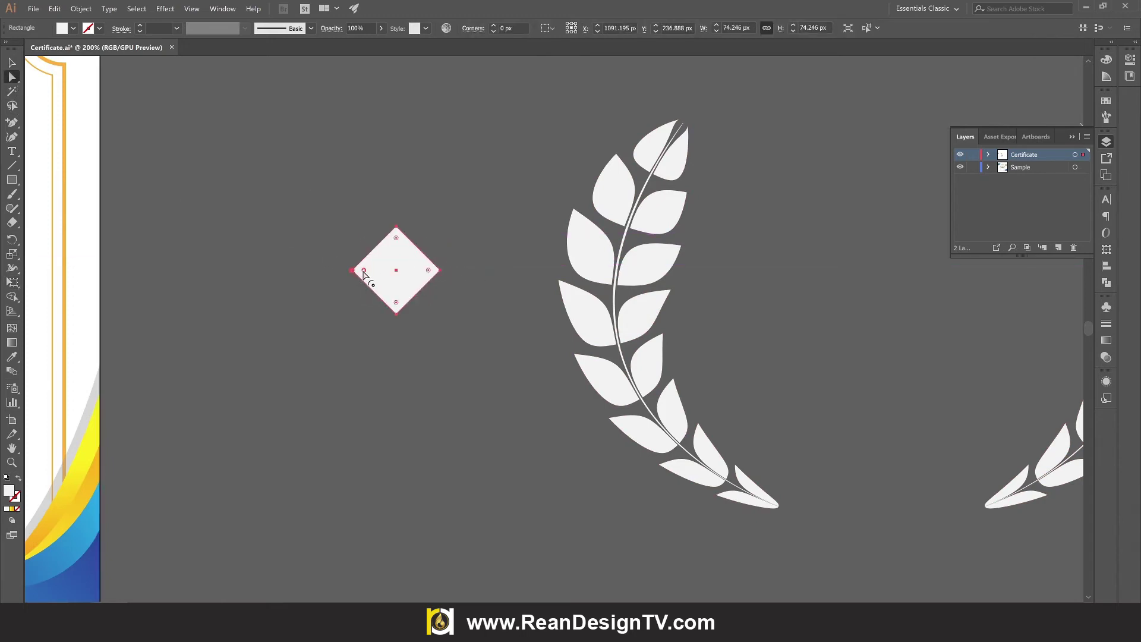
left_click_drag(429, 271, 289, 277)
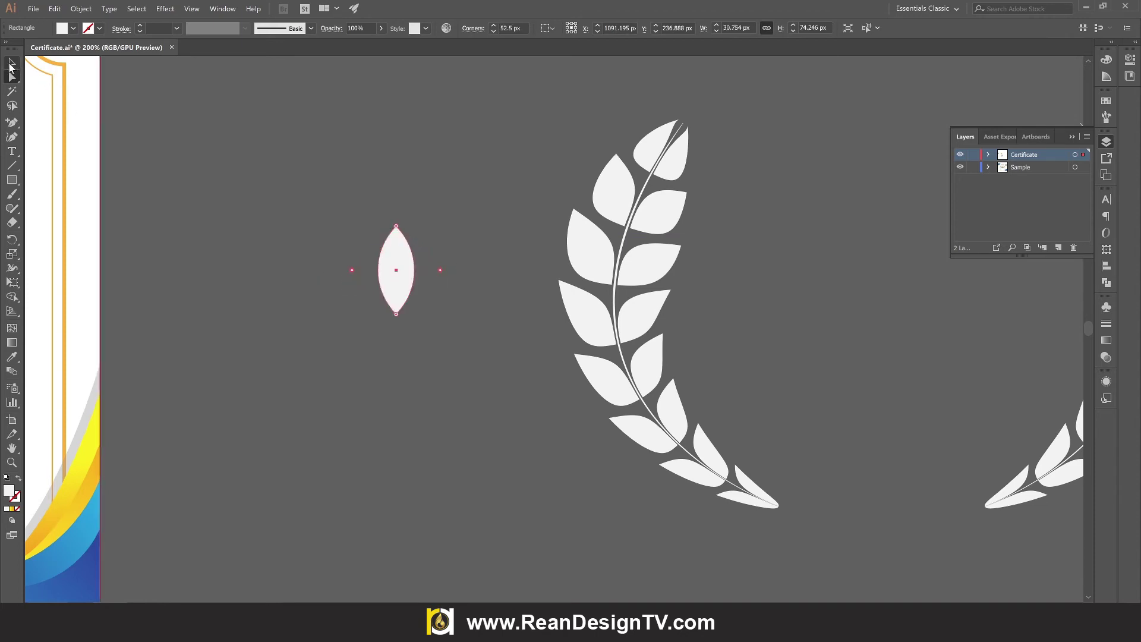
left_click(320, 172)
key("v")
Reshape the leaf's anchors, pulling the top curve left and bulging the right side
scroll(420, 227, "up", 1)
scroll(406, 280, "up", 1, "alt")
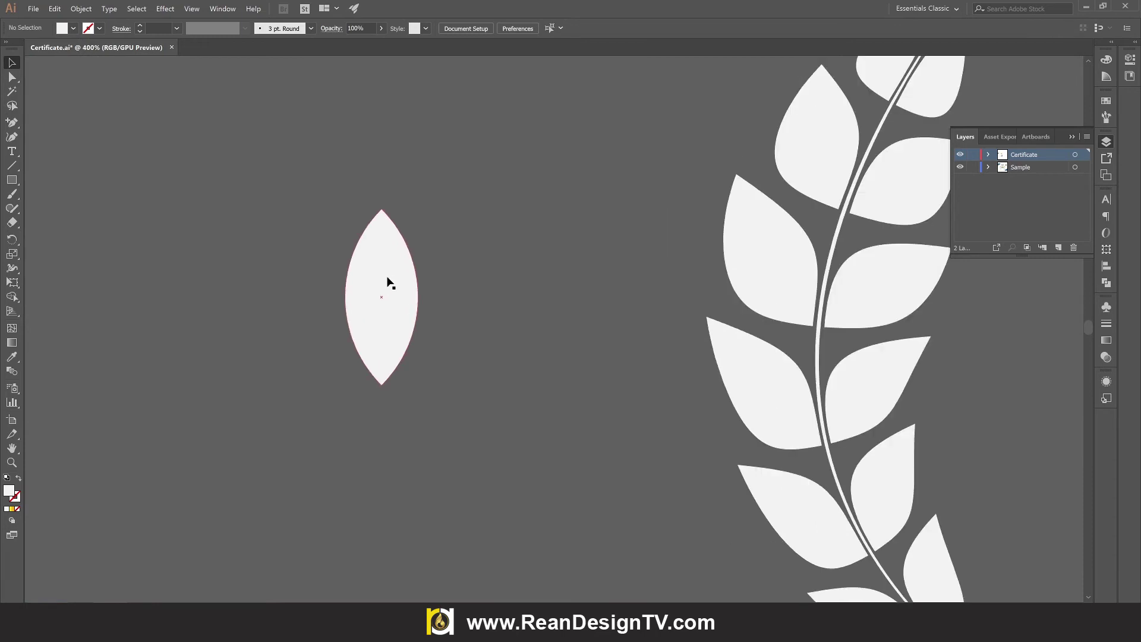
left_click(387, 282)
left_click(13, 78)
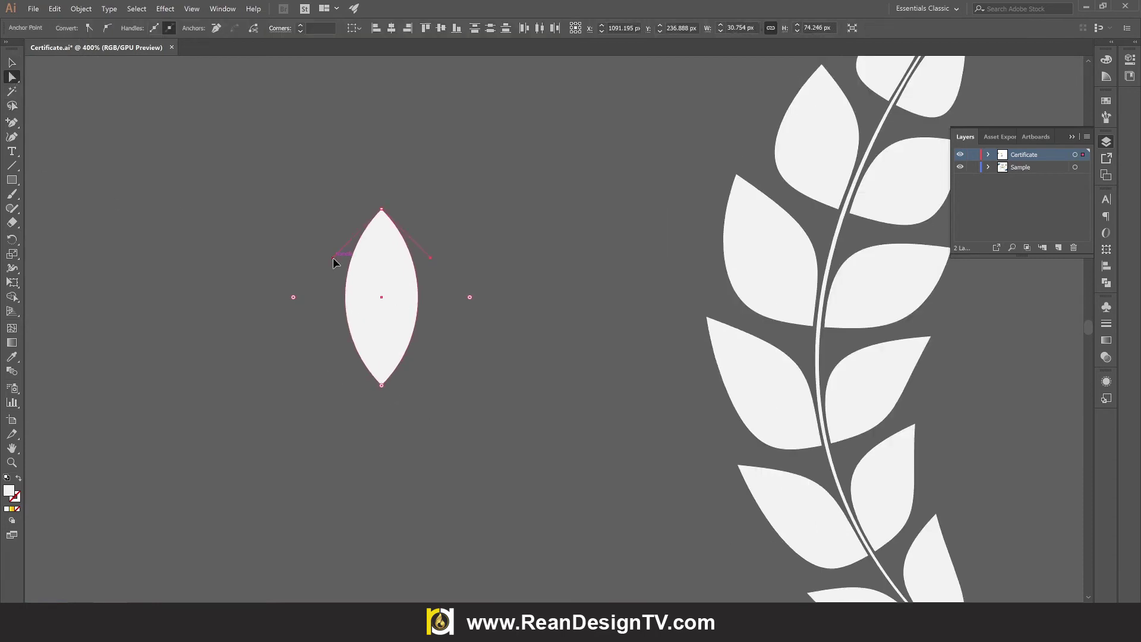
left_click_drag(333, 260, 309, 291)
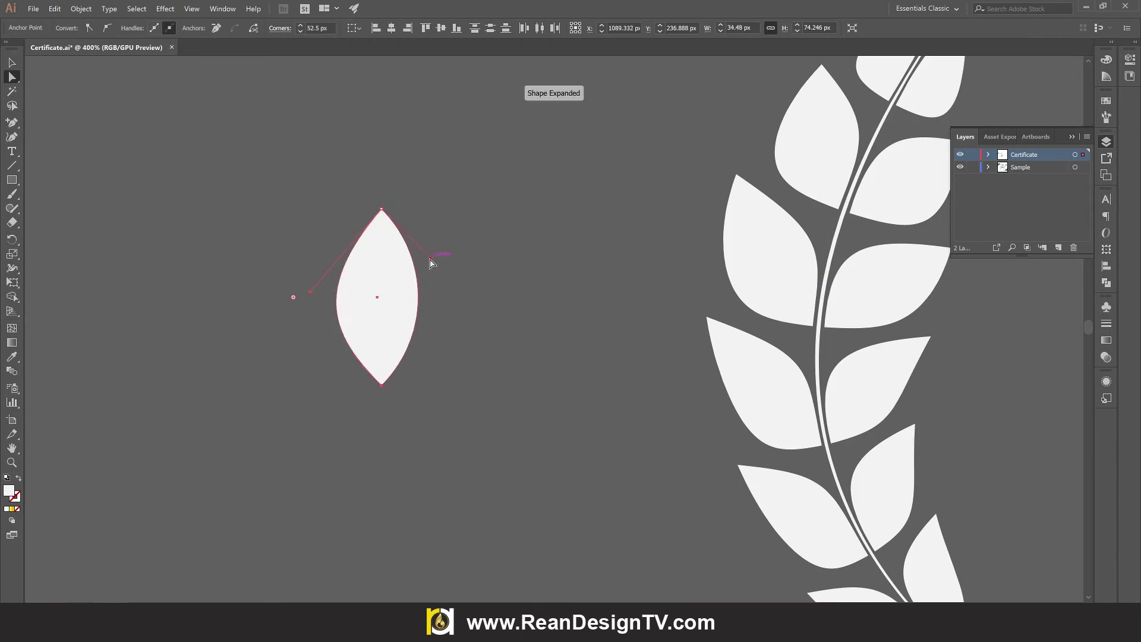
left_click_drag(431, 259, 444, 293)
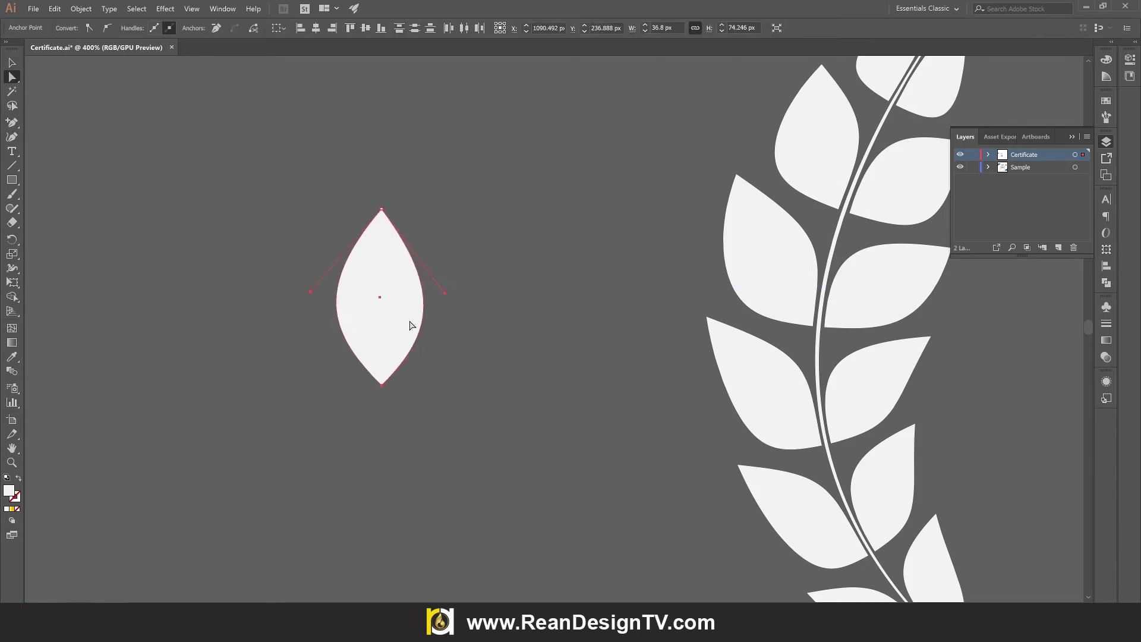
left_click(12, 61)
left_click(424, 315)
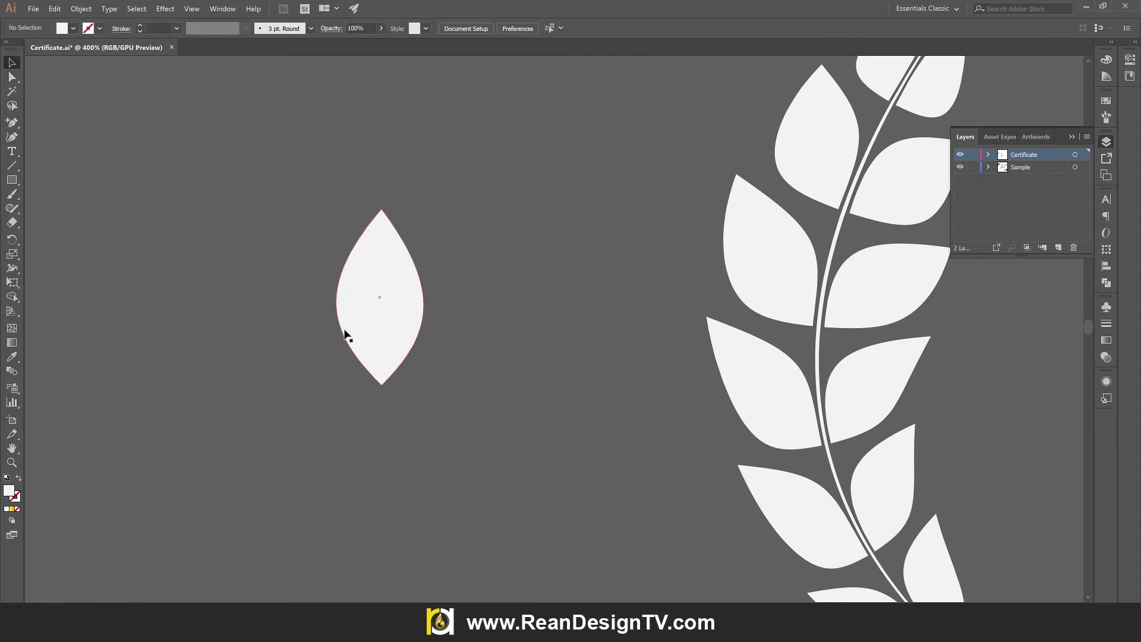
Bulge both sides of the leaf outward into a plump, pointed shape
left_click(375, 303)
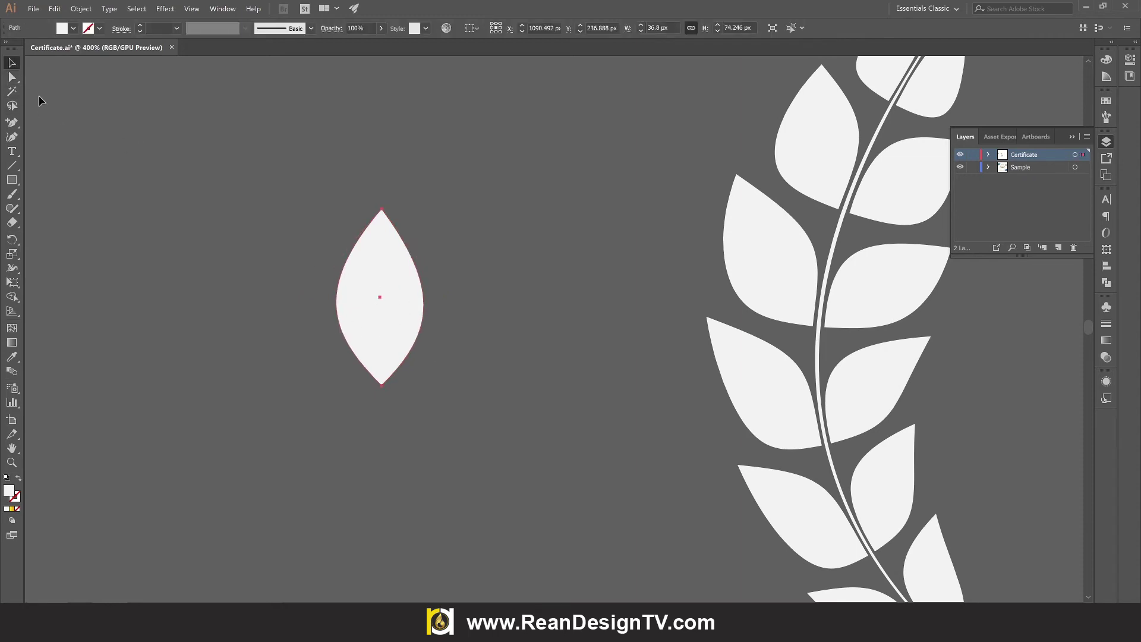
left_click(12, 77)
left_click(337, 303)
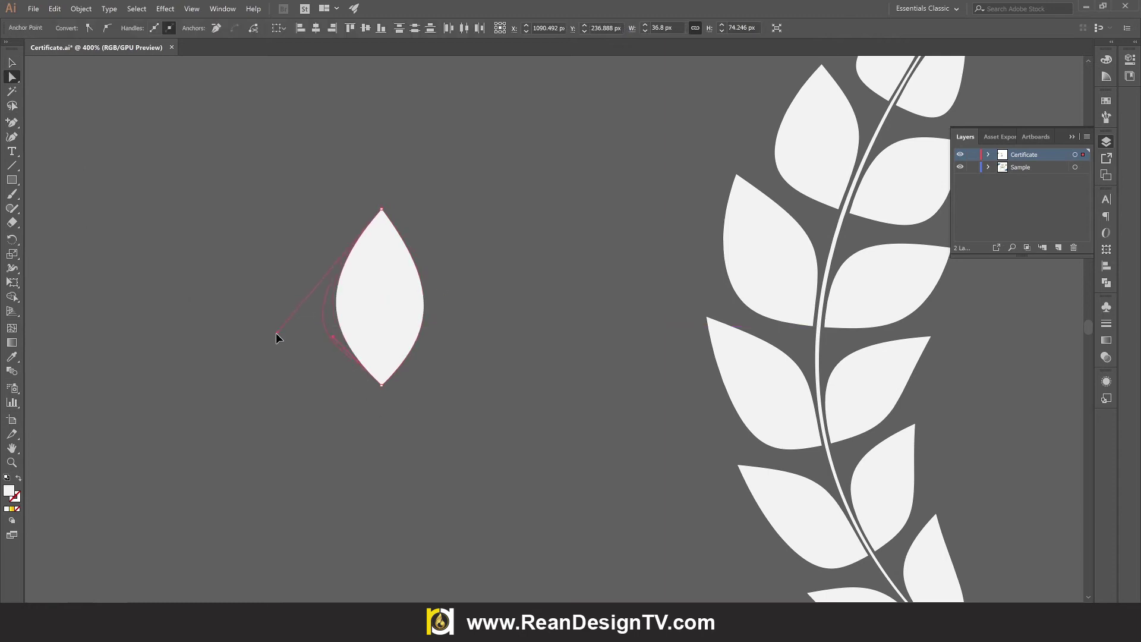
left_click_drag(276, 334, 287, 331)
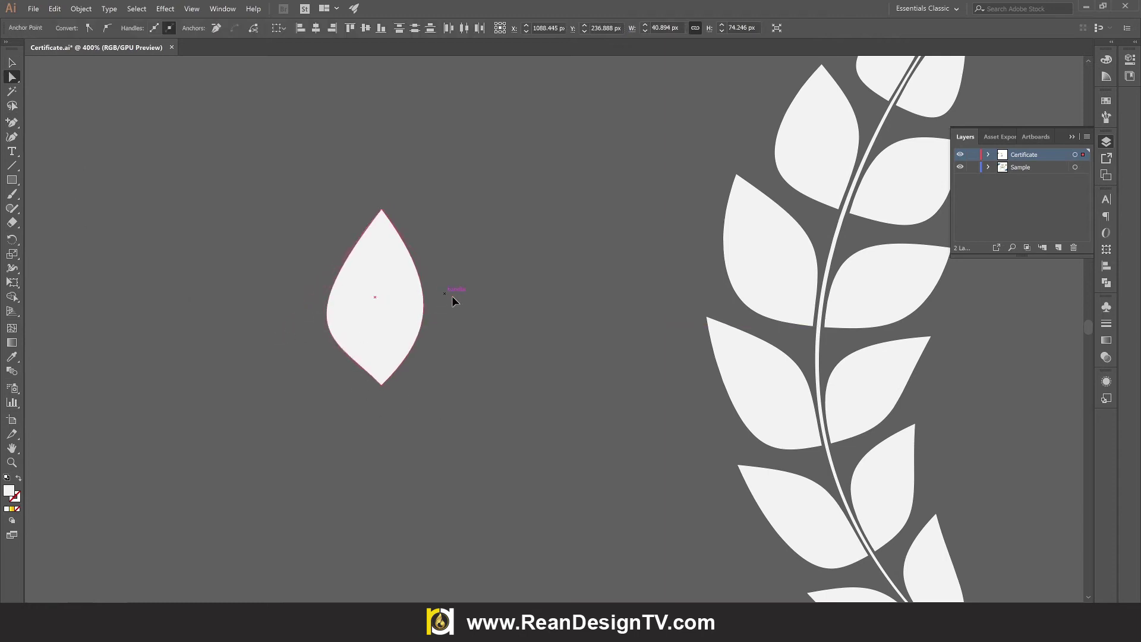
left_click_drag(452, 297, 465, 322)
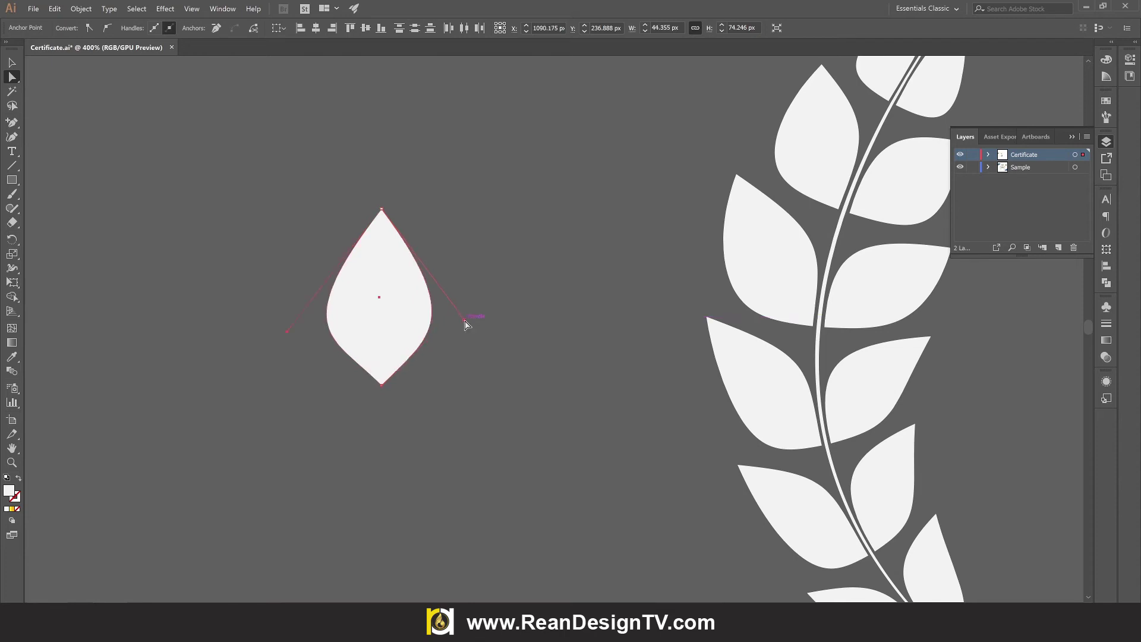
left_click_drag(465, 322, 470, 319)
left_click(12, 62)
left_click(322, 208)
scroll(442, 283, "down", 1)
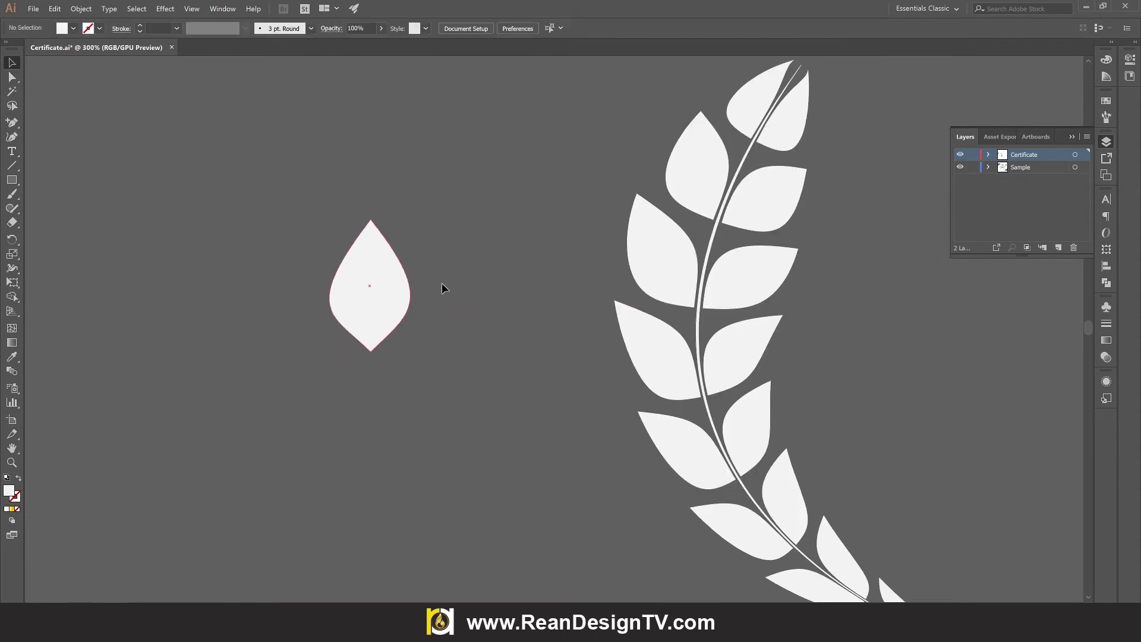
scroll(444, 285, "down", 1)
scroll(443, 288, "down", 1)
scroll(399, 296, "up", 1)
scroll(420, 285, "up", 1)
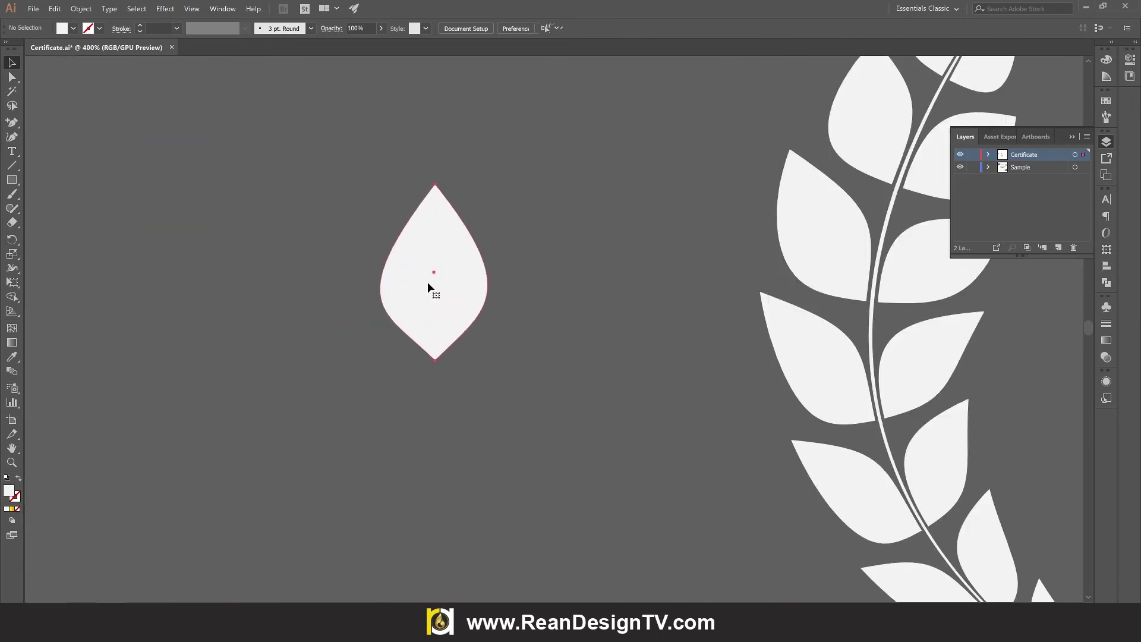
left_click(427, 282)
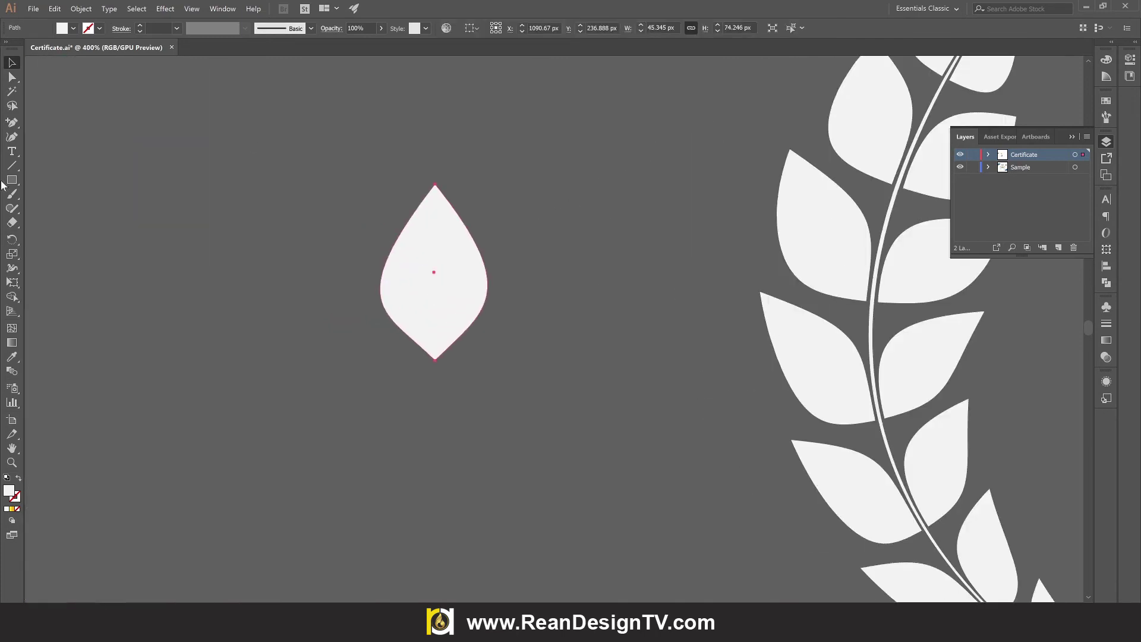
left_click(12, 282)
Rotate the leaf about 45° so its tip points upper-left, and nudge it left
left_click_drag(435, 174, 358, 195)
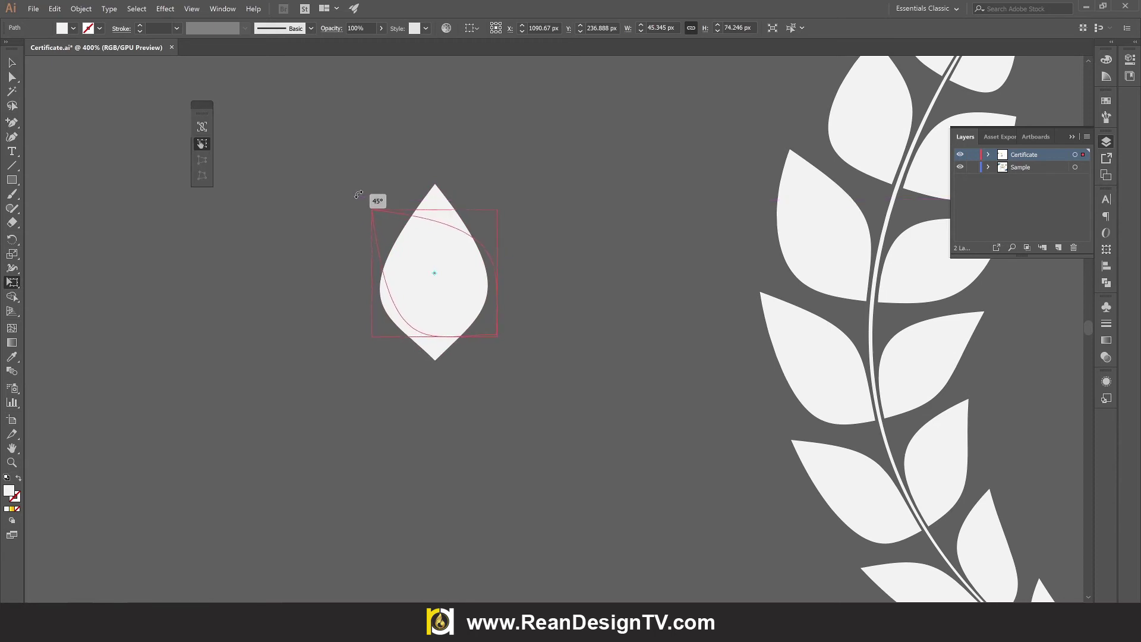
left_click_drag(359, 194, 359, 196)
left_click(12, 63)
left_click(122, 171)
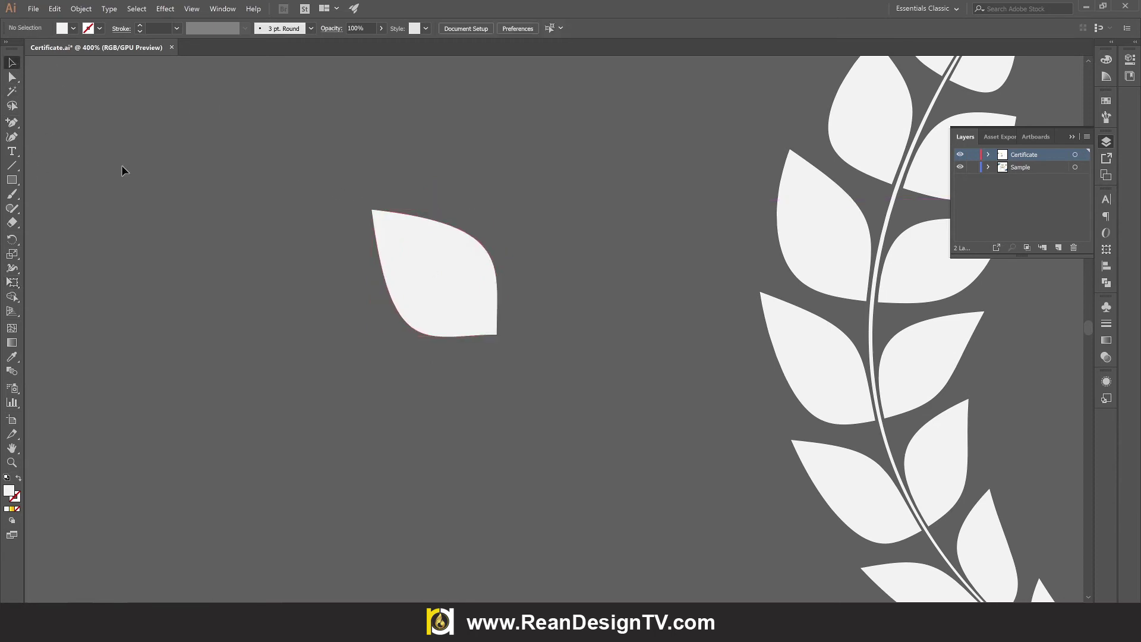
left_click_drag(438, 297, 368, 297)
Reflect a copy of the leaf and move the copy to the right of the original
right_click(370, 296)
mouse_move(263, 342)
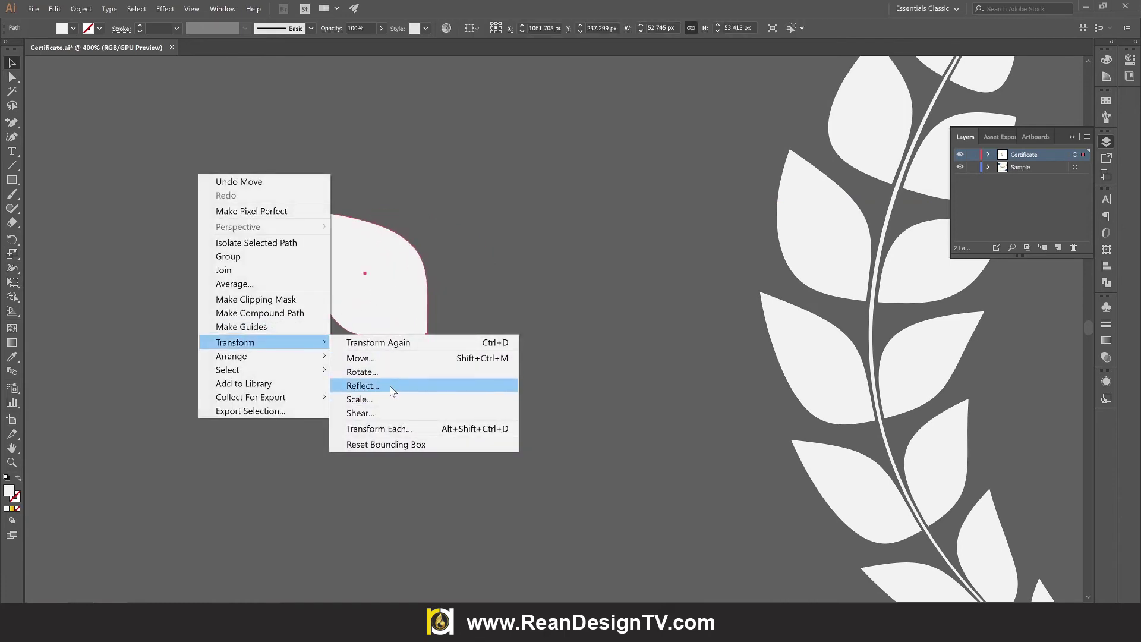
left_click(392, 387)
left_click(709, 352)
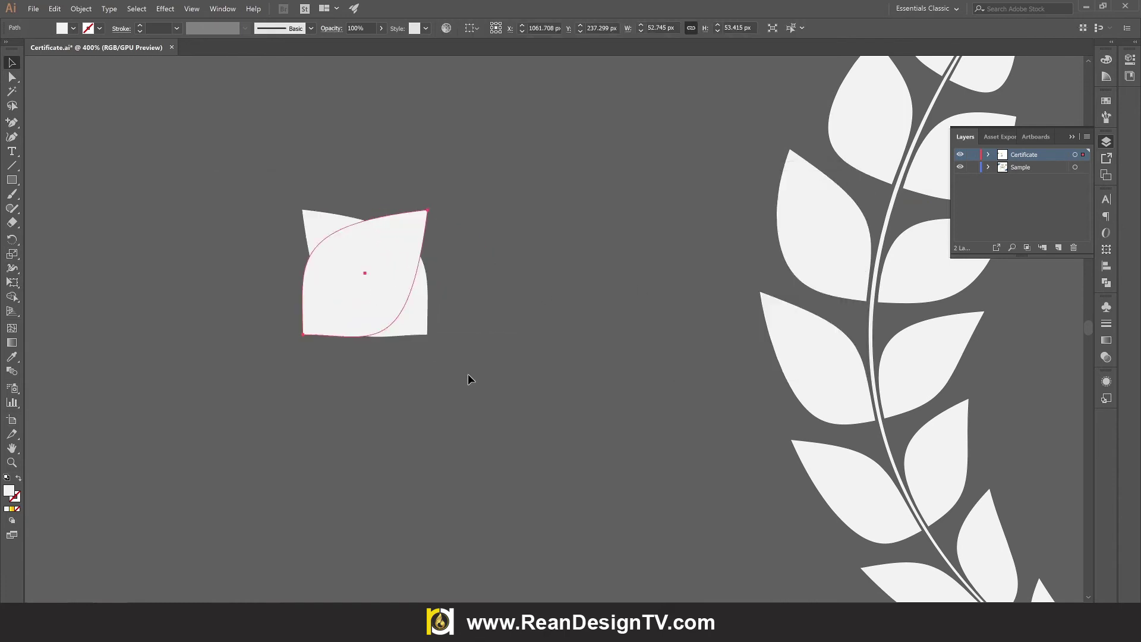
left_click(467, 374)
mouse_move(352, 297)
left_mouse_down()
mouse_move(508, 298)
mouse_move(484, 298)
left_mouse_up()
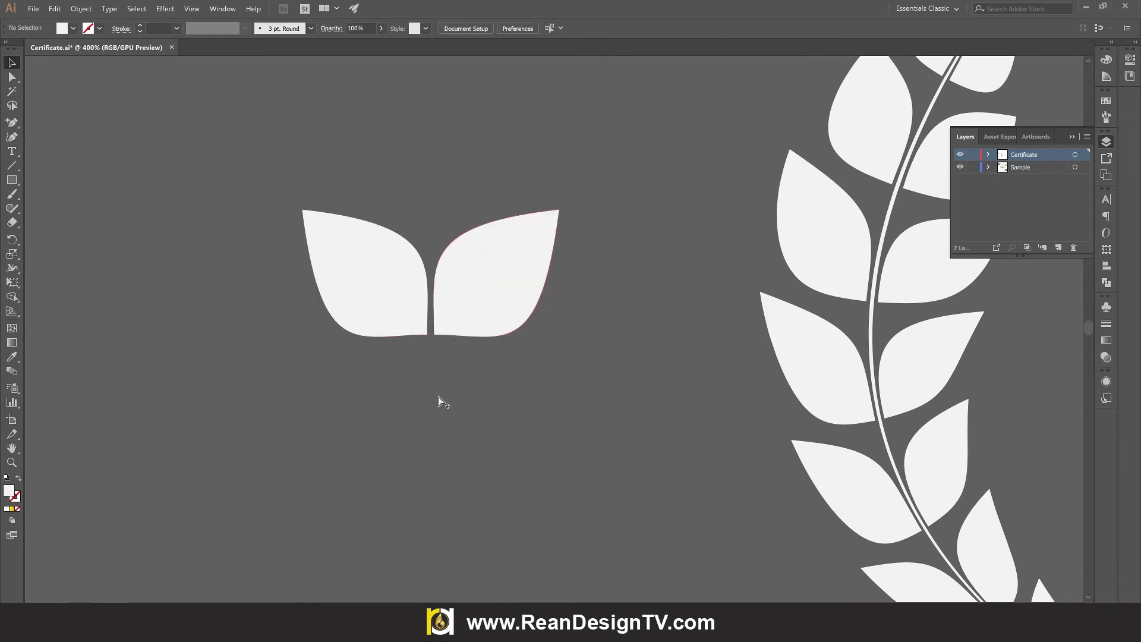
Rotate both leaves 90° so they stack vertically, then move the pair left
scroll(432, 375, "down", 2)
key("ctrl+a")
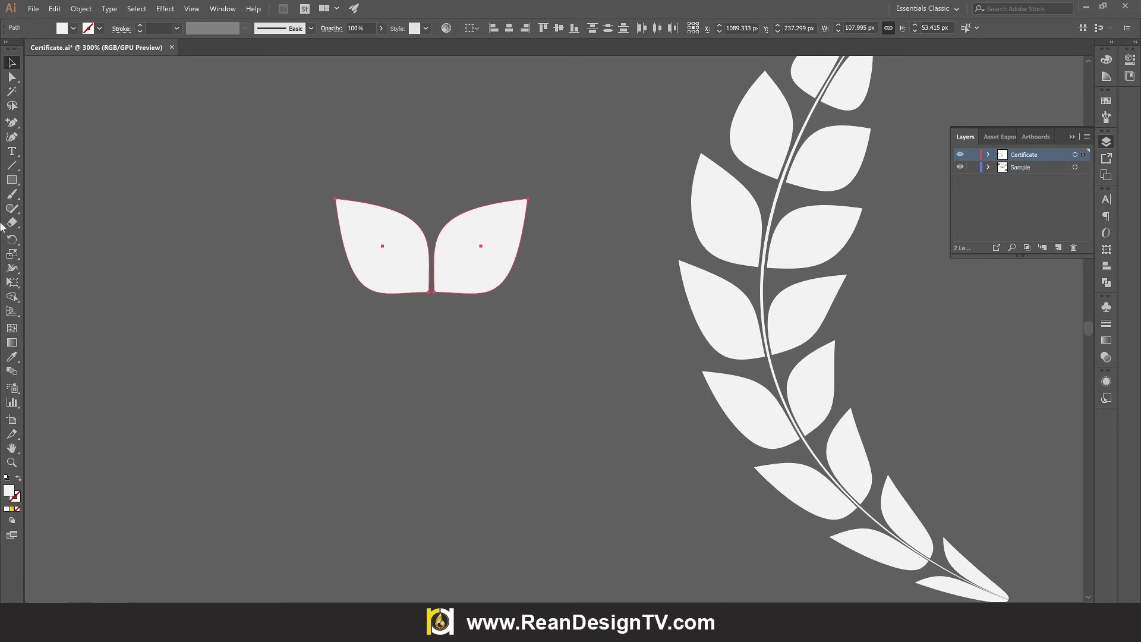
left_click(19, 285)
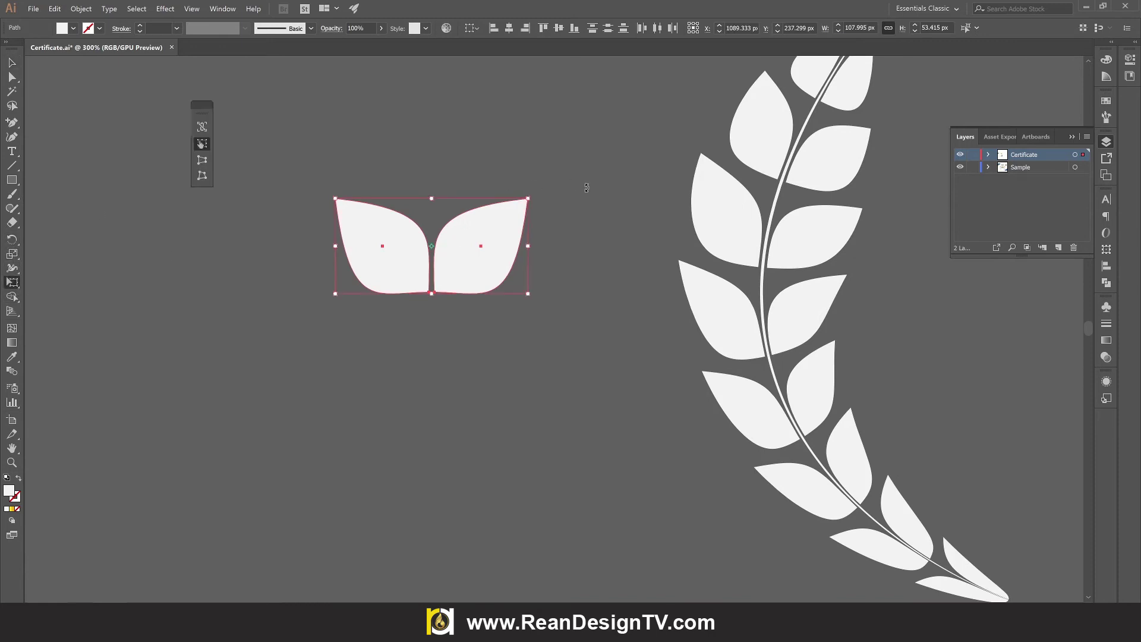
left_click_drag(559, 296, 476, 364)
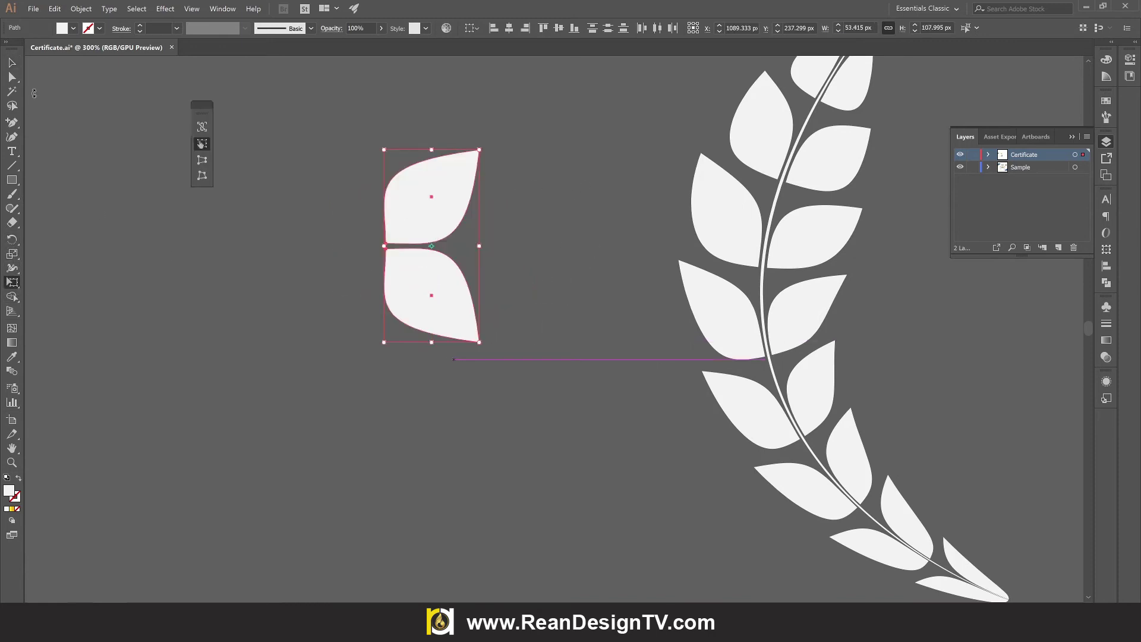
left_click(12, 62)
left_click(252, 267)
scroll(252, 267, "down", 1)
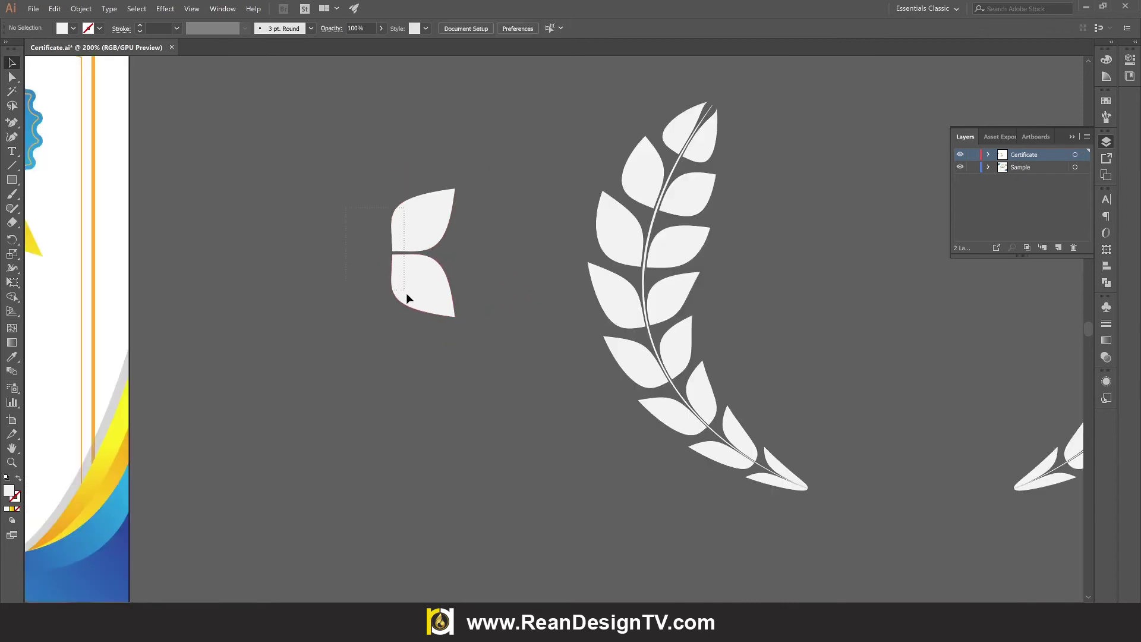
left_click_drag(406, 297, 408, 299)
left_click_drag(422, 246, 327, 262)
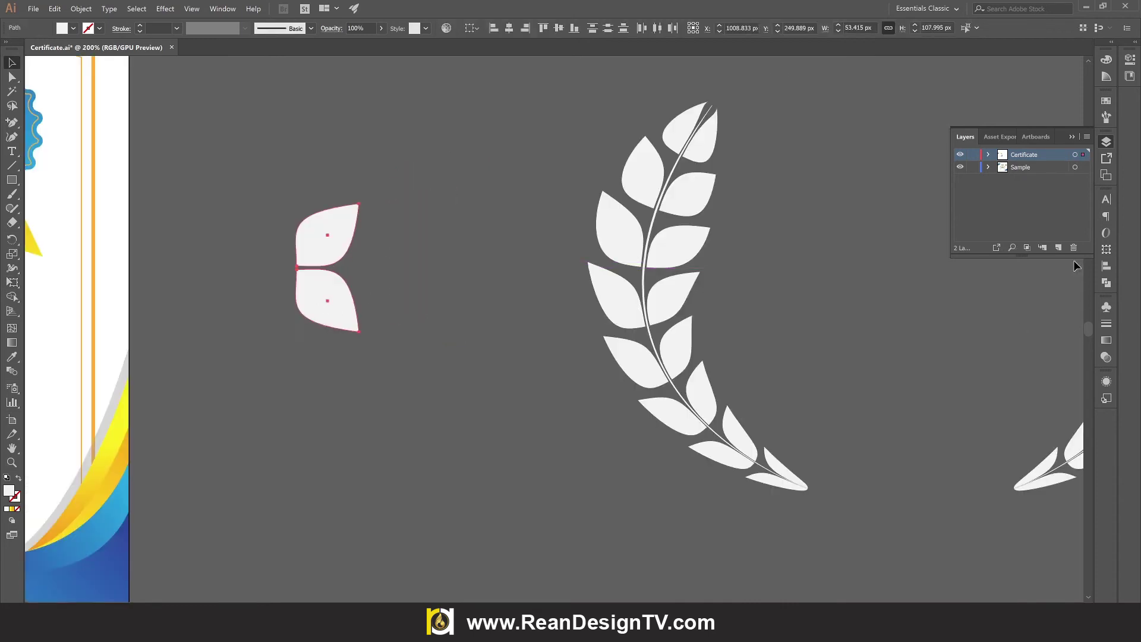
Unite the two leaves into one shape using Pathfinder
left_click(1106, 284)
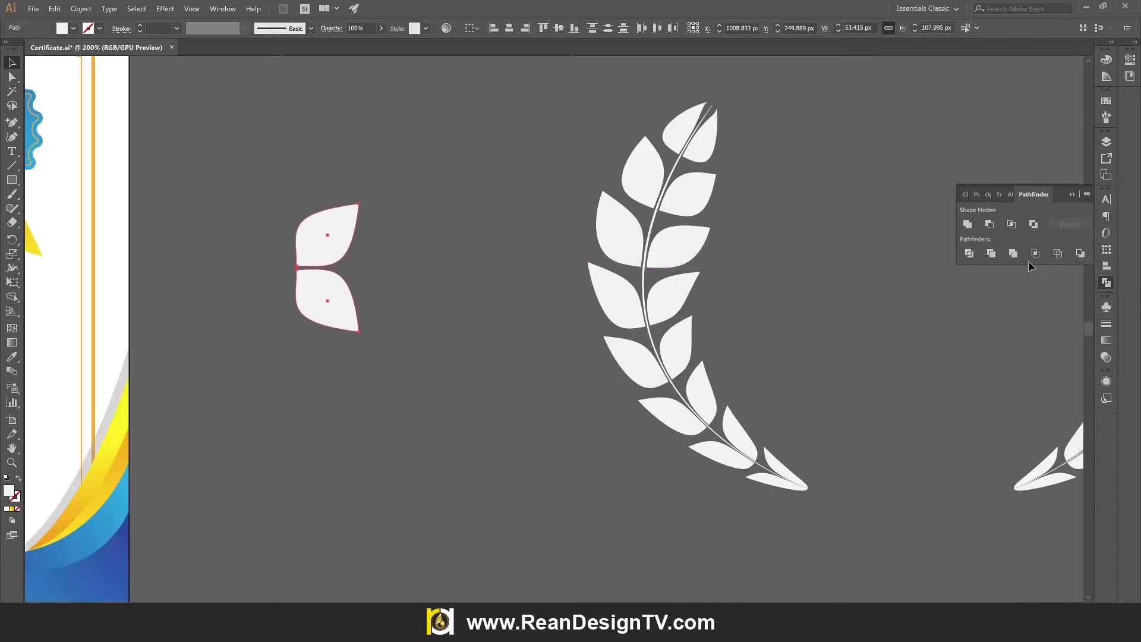
left_click(968, 224)
left_click(389, 283)
left_click(327, 260)
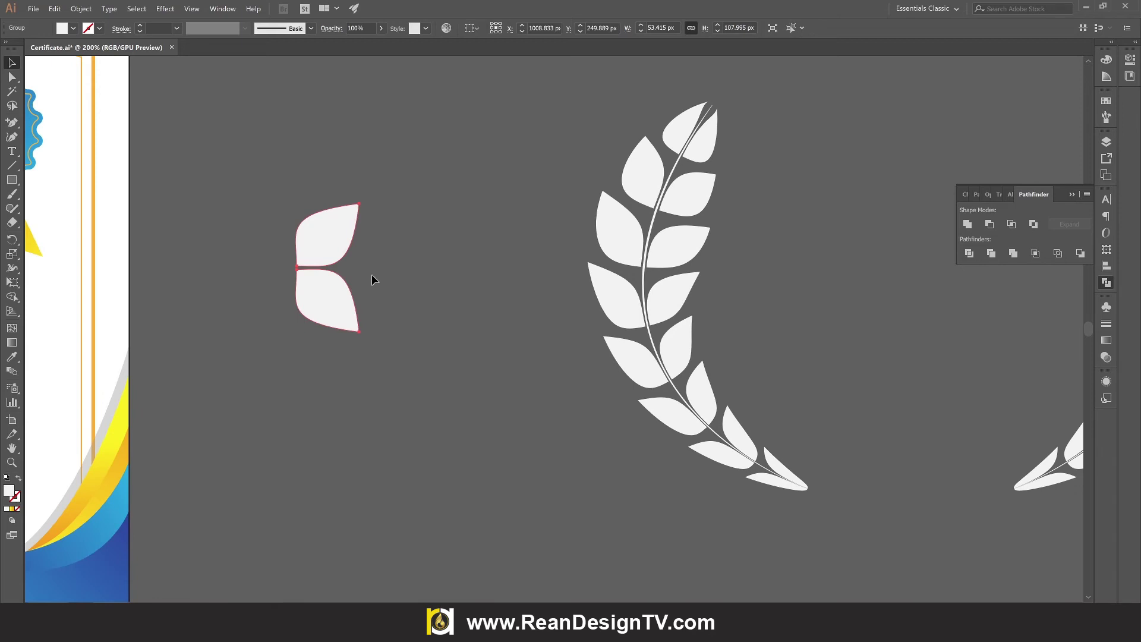
Bring up the Brushes panel from the dock
left_click(1107, 118)
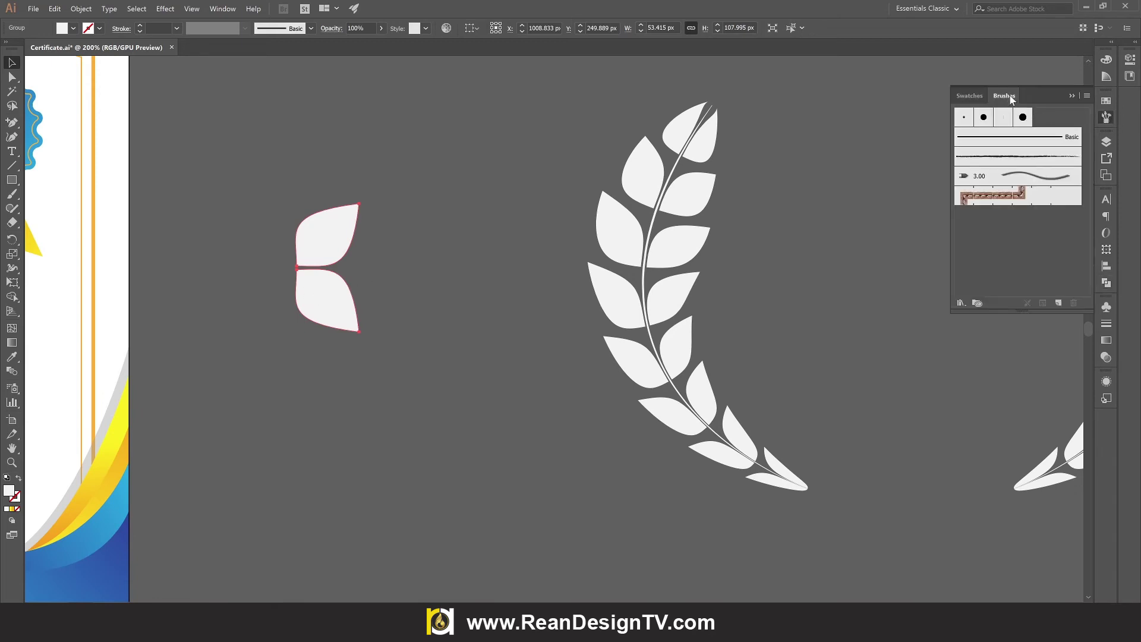
left_click(224, 9)
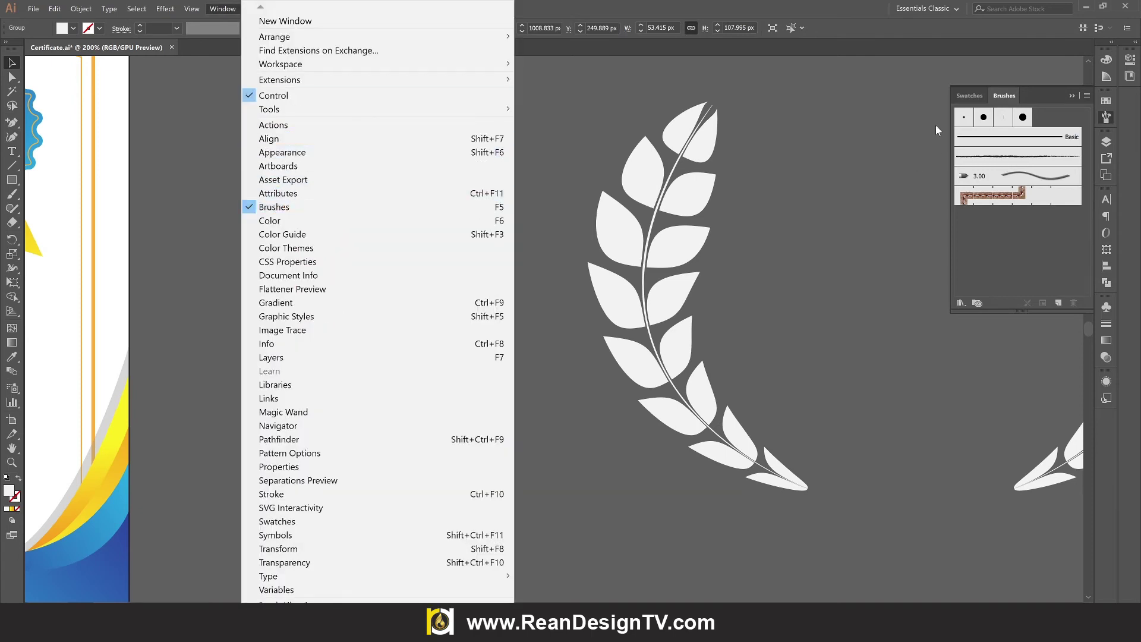
left_click(1005, 97)
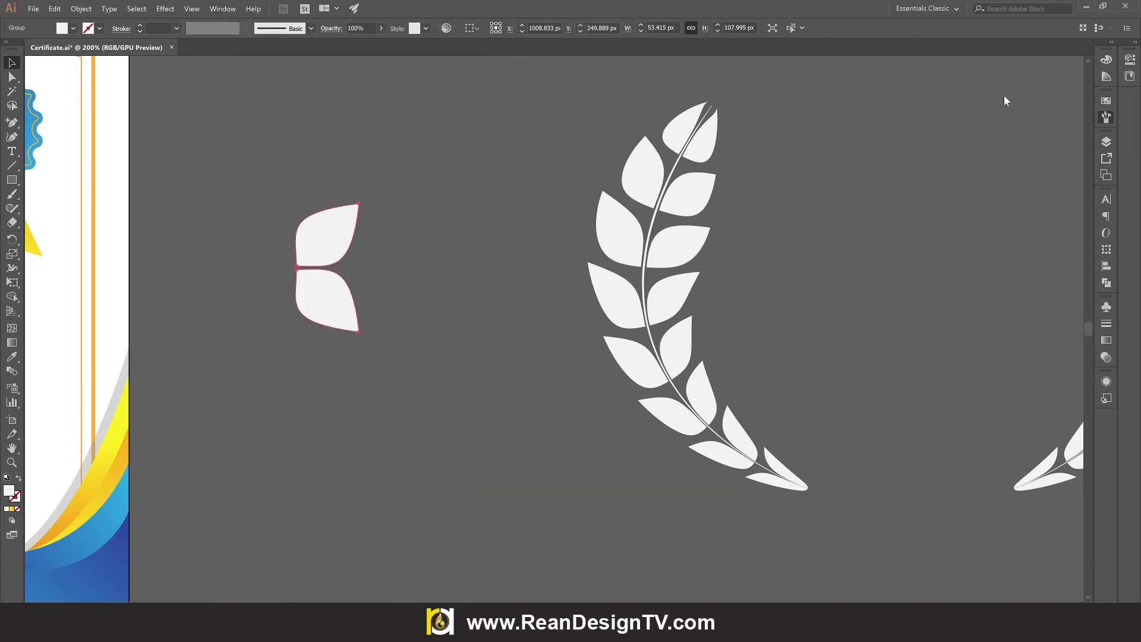
left_click(1107, 120)
Drag the leaf shape into Brushes as a new Pattern Brush named 01
mouse_move(317, 244)
left_mouse_down()
mouse_move(1038, 225)
mouse_move(999, 228)
left_mouse_up()
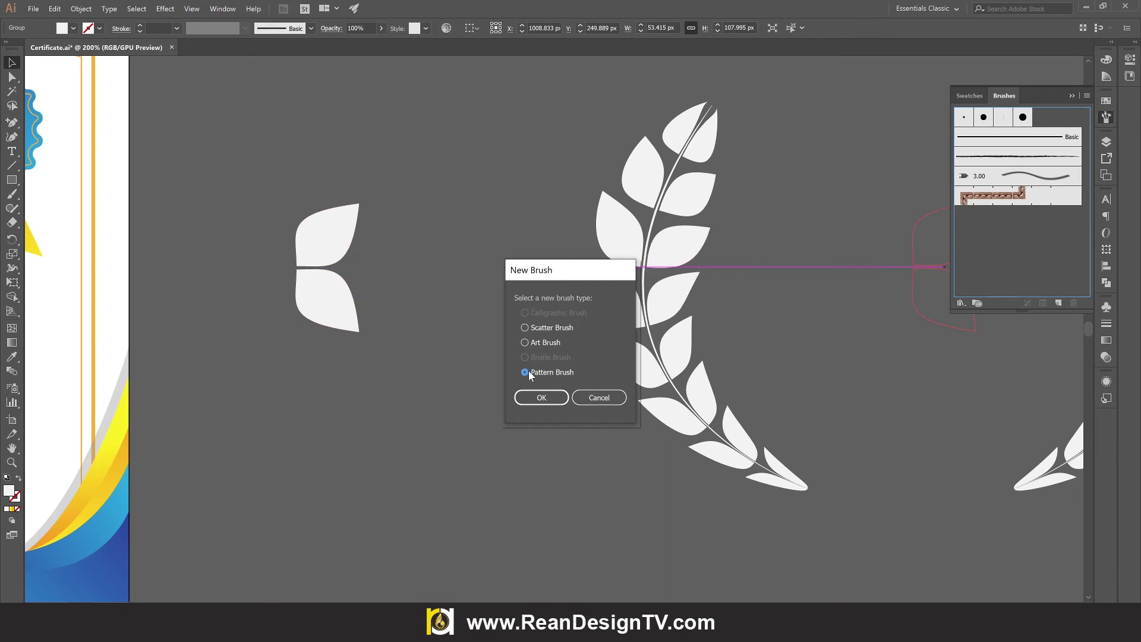
left_click(544, 397)
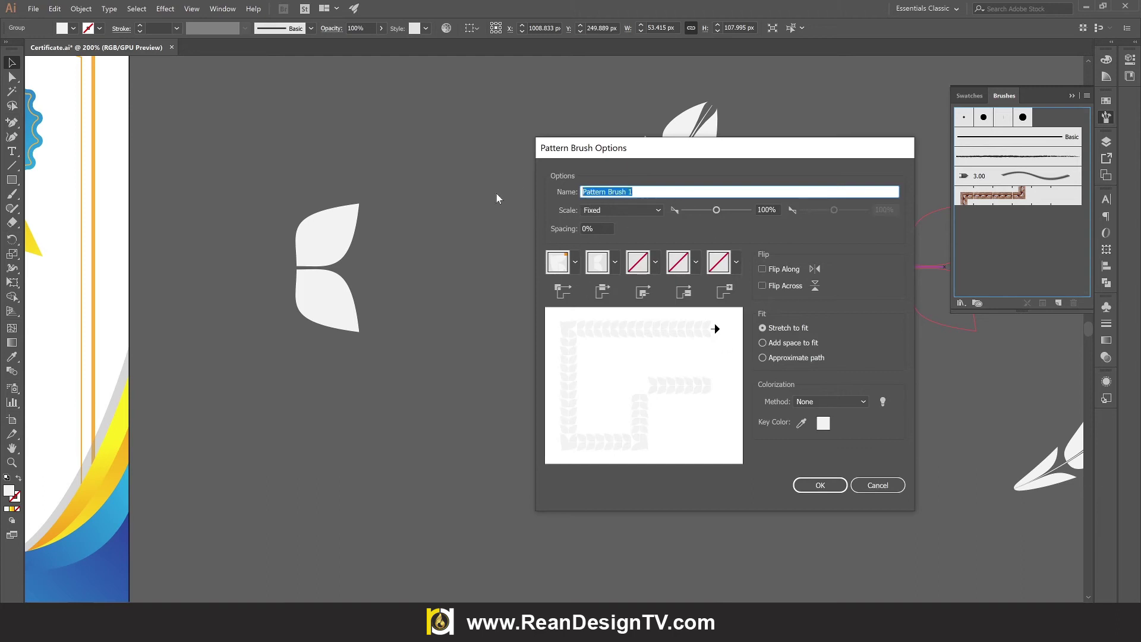
type("01")
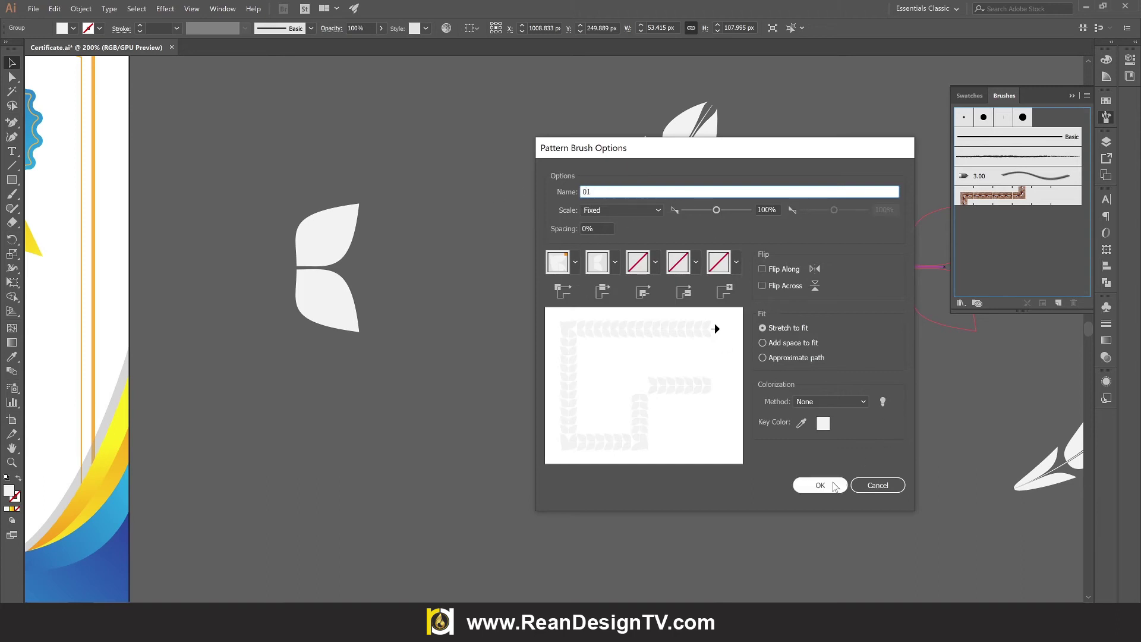
left_click(820, 485)
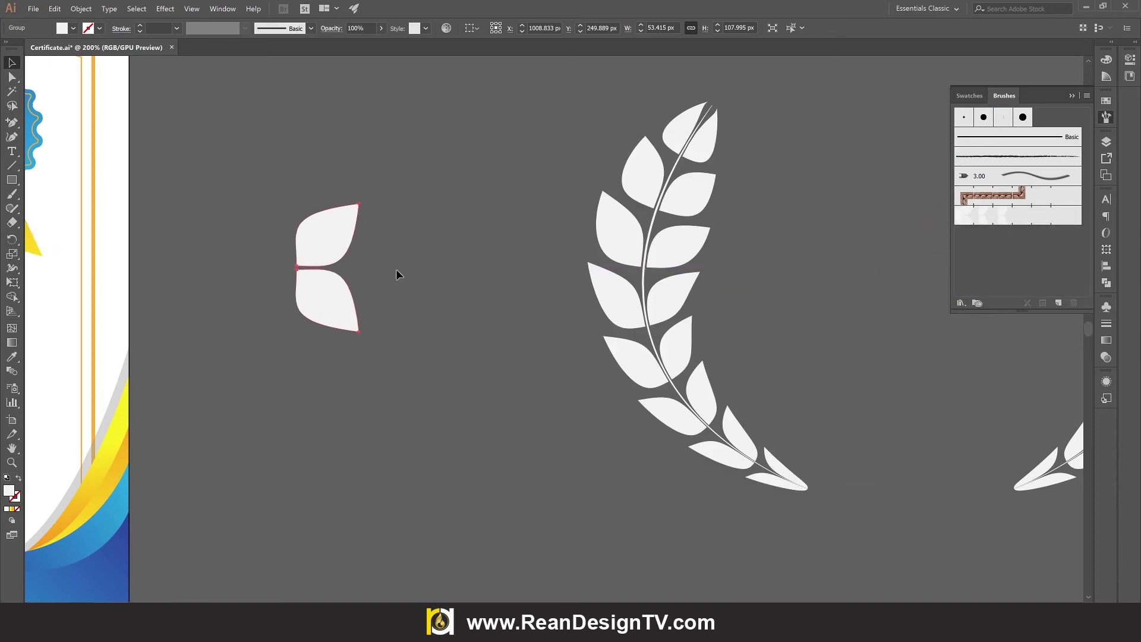
Delete the original two-leaf shape from the canvas
left_click(423, 271)
left_click(331, 255)
left_click(332, 351)
left_click(326, 304)
key("Delete")
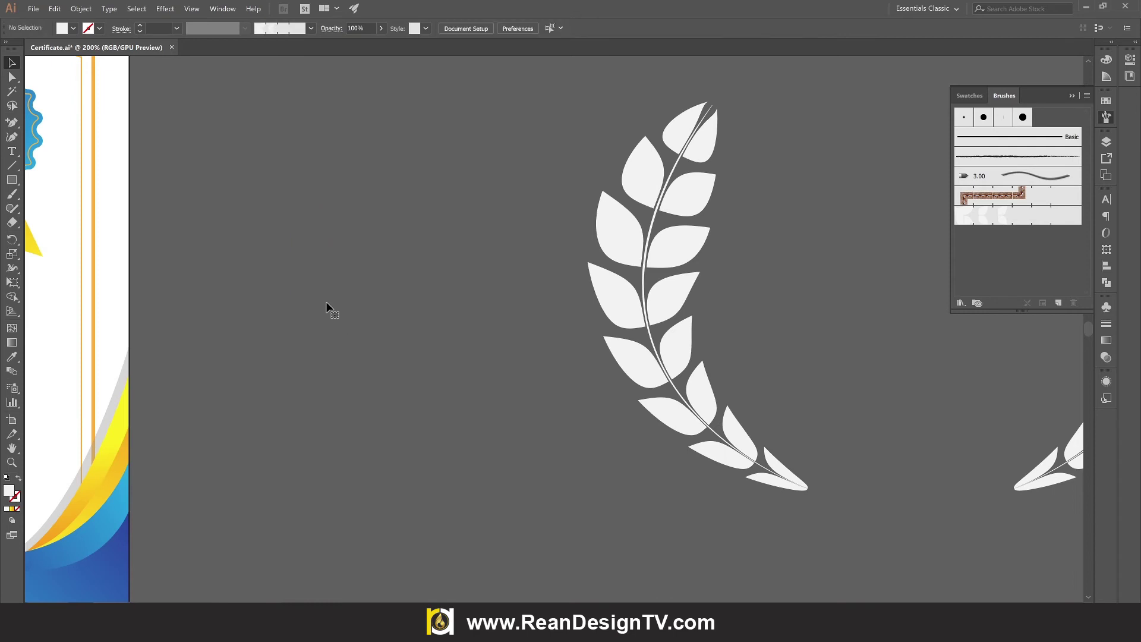
Trace a curved Pen path along the laurel stem, from top to the bottom leaf tip
left_click(652, 253)
left_click(239, 307)
left_click_drag(13, 125, 47, 126)
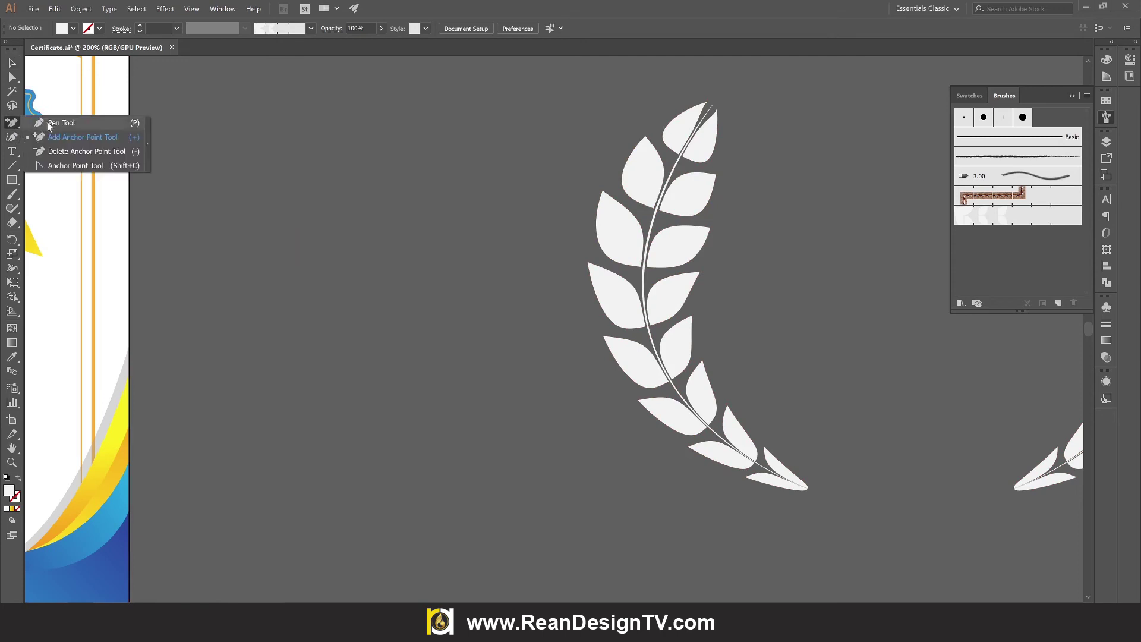
left_click(717, 98)
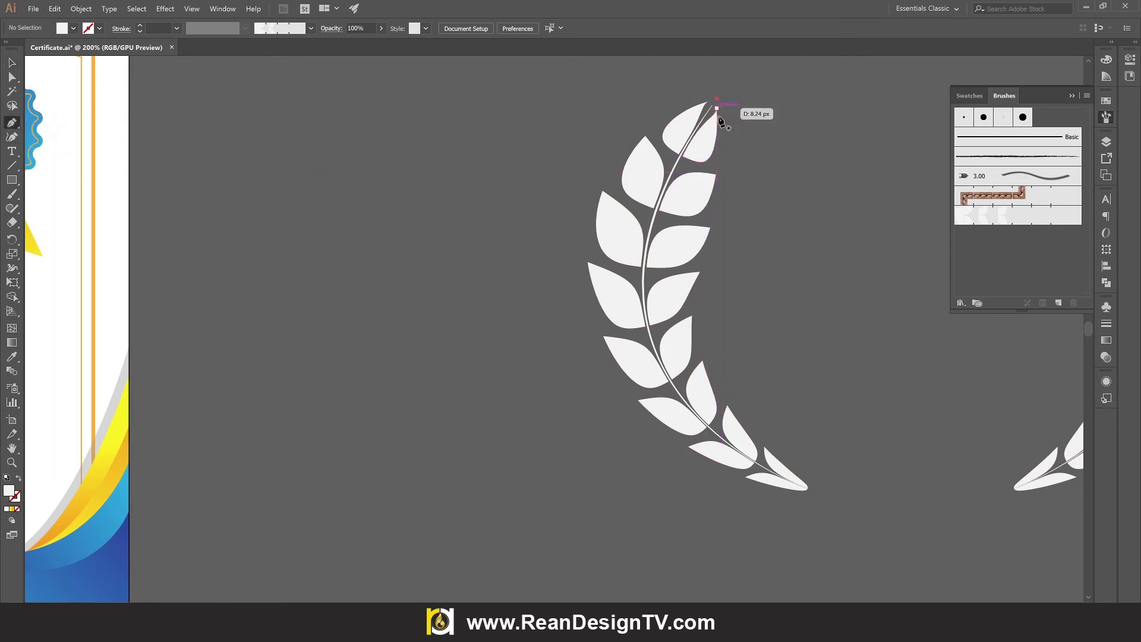
scroll(725, 155, "right", 1)
scroll(713, 178, "right", 1)
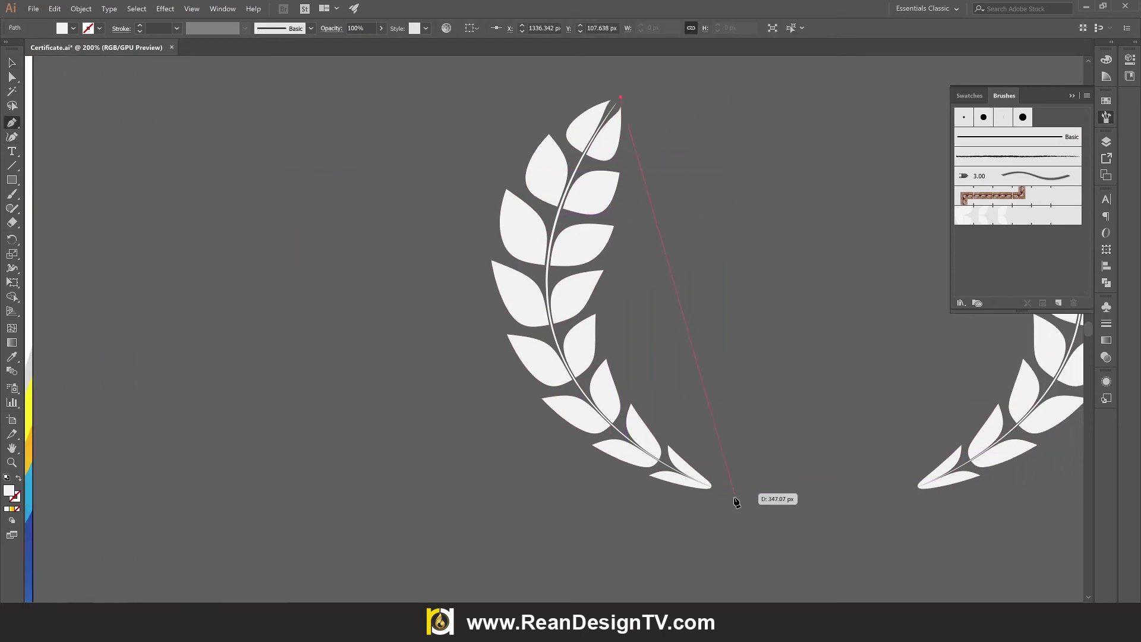
left_click(712, 486)
mouse_move(712, 487)
left_mouse_down()
mouse_move(1001, 476)
mouse_move(1016, 510)
left_mouse_up()
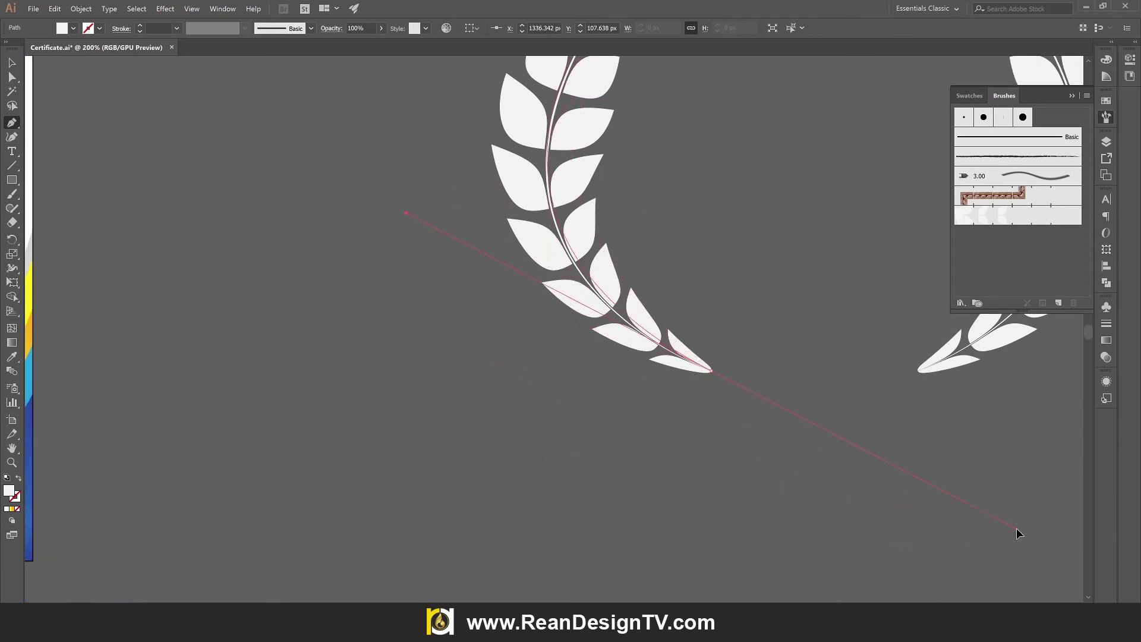
scroll(772, 381, "up", 5)
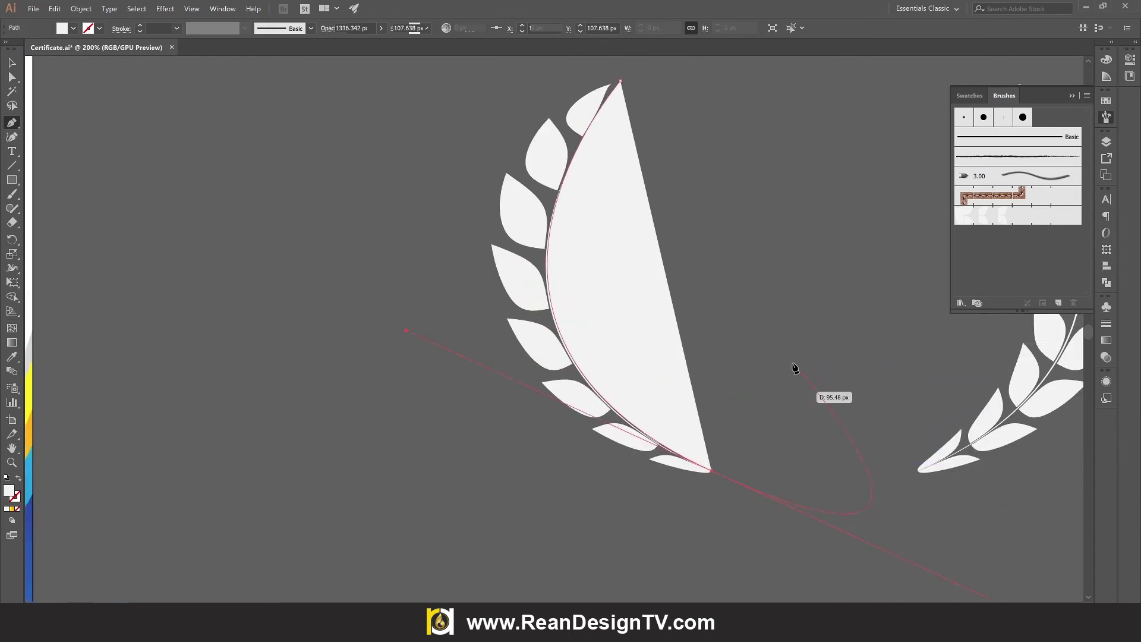
Give the curve a green stroke and no fill
left_click(12, 62)
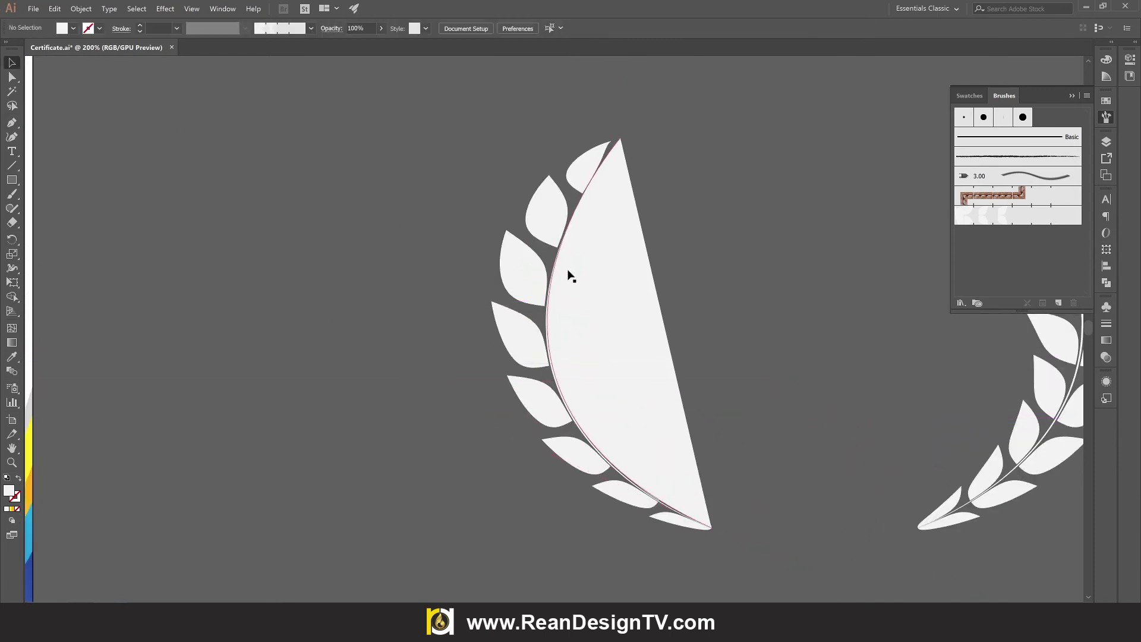
left_click(100, 28)
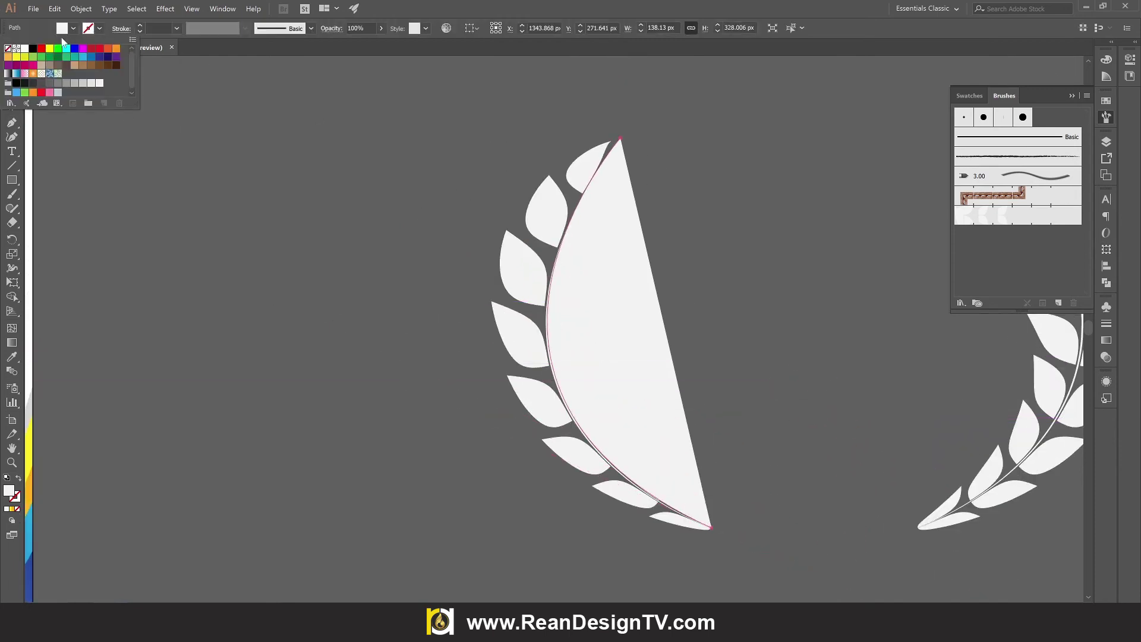
left_click(55, 51)
left_click(73, 28)
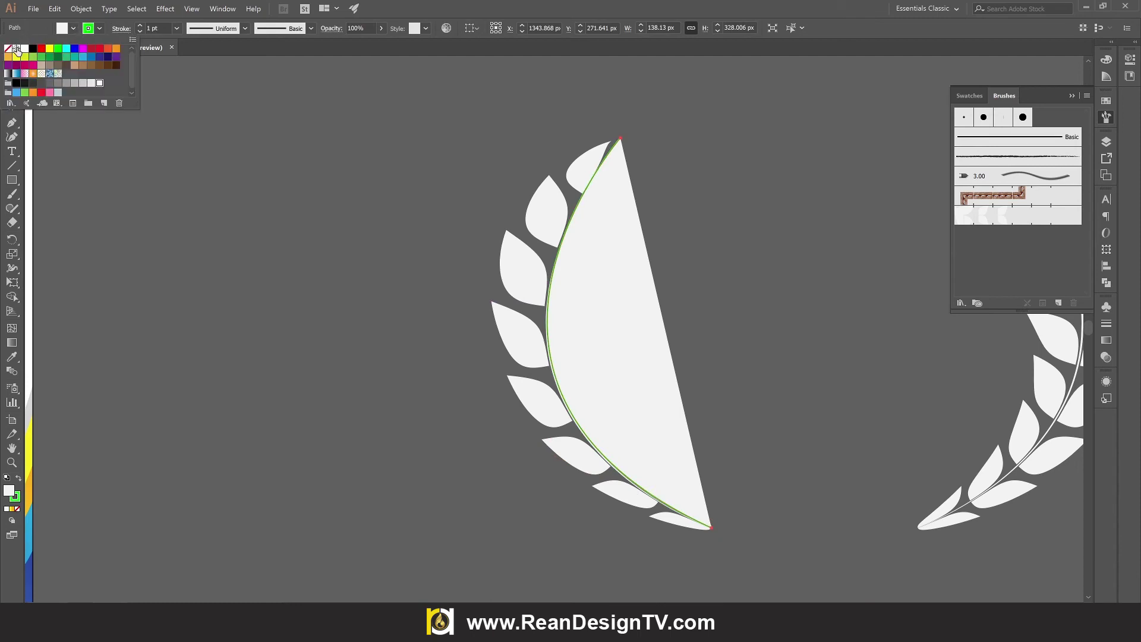
left_click(10, 51)
Move the green curve to the left of the laurel branch
left_click(262, 156)
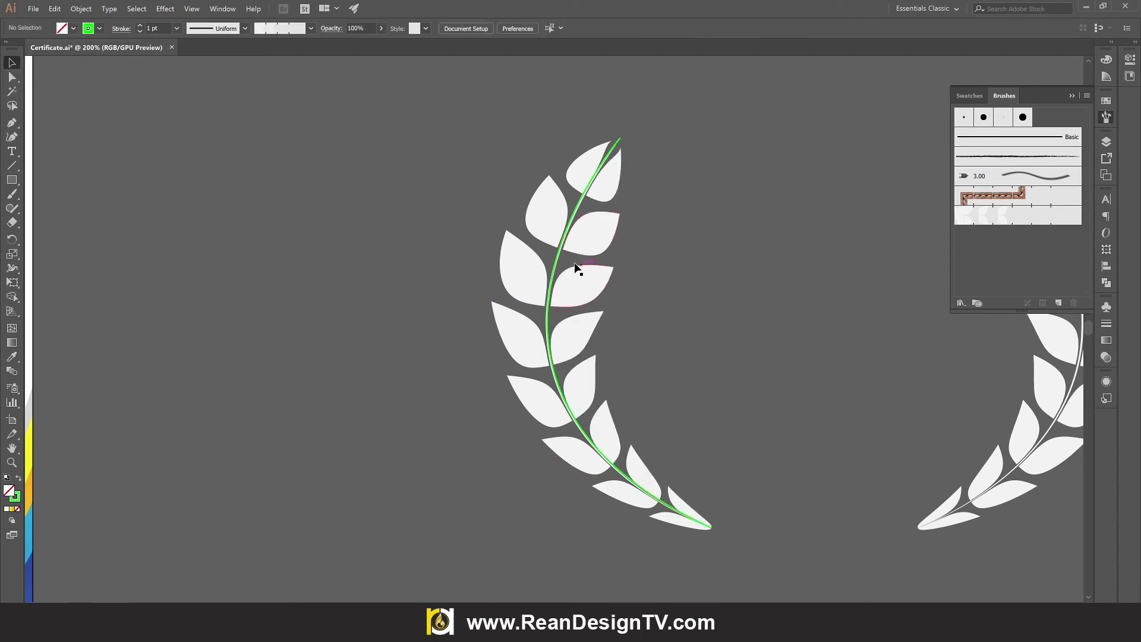
left_click_drag(561, 258, 166, 258)
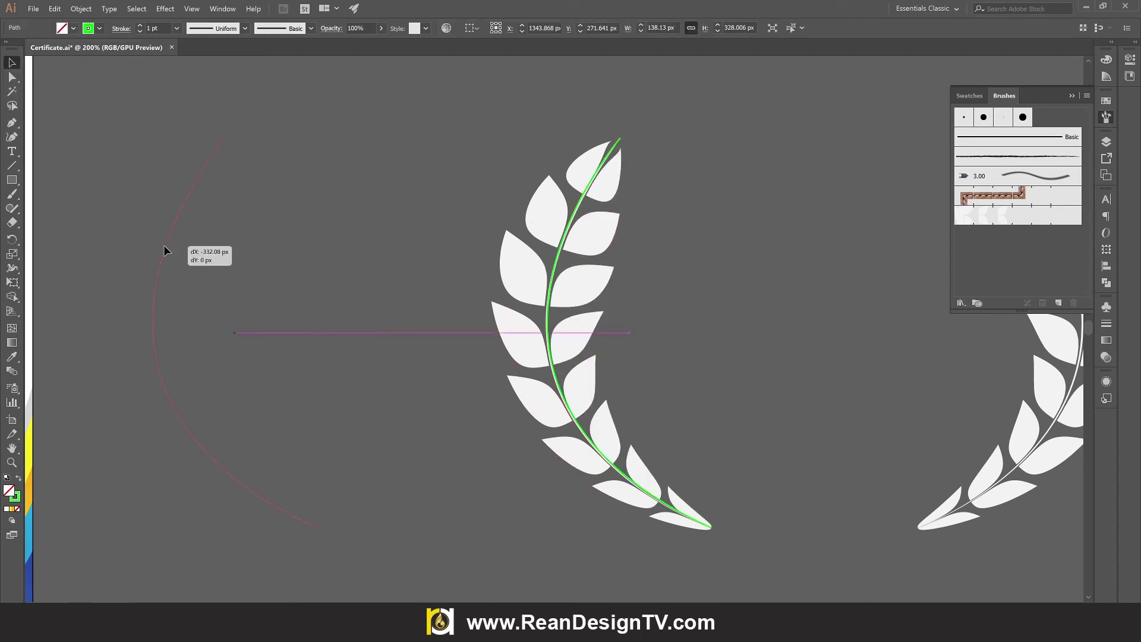
left_click_drag(352, 240, 596, 220)
left_click(385, 177)
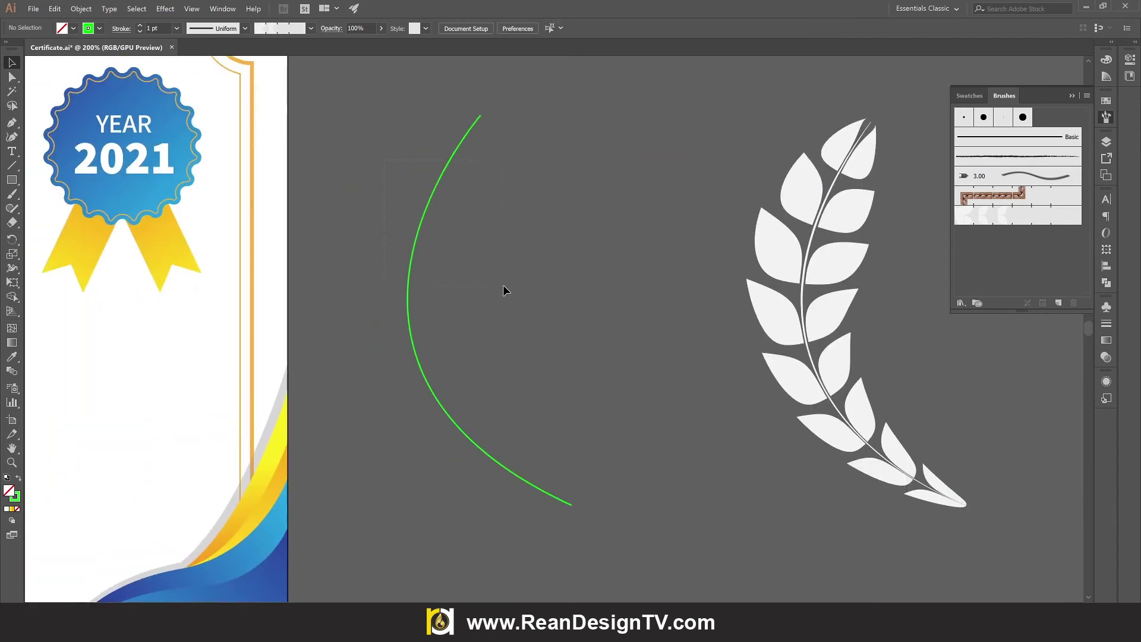
left_click(418, 232)
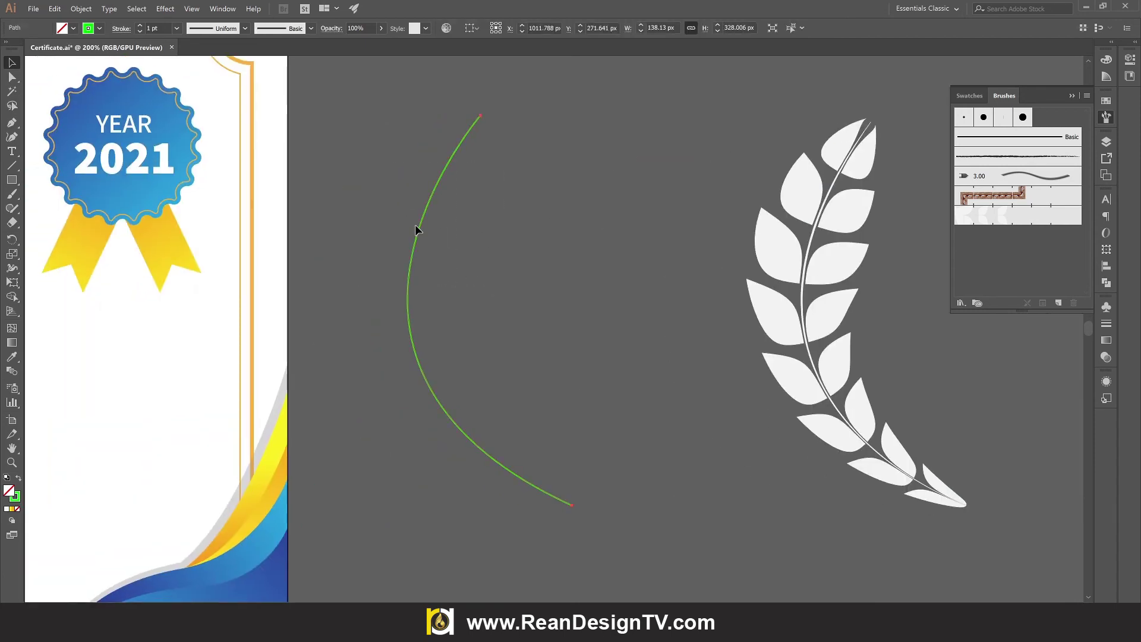
Apply the 01 leaf pattern brush to the green curve
left_click(973, 224)
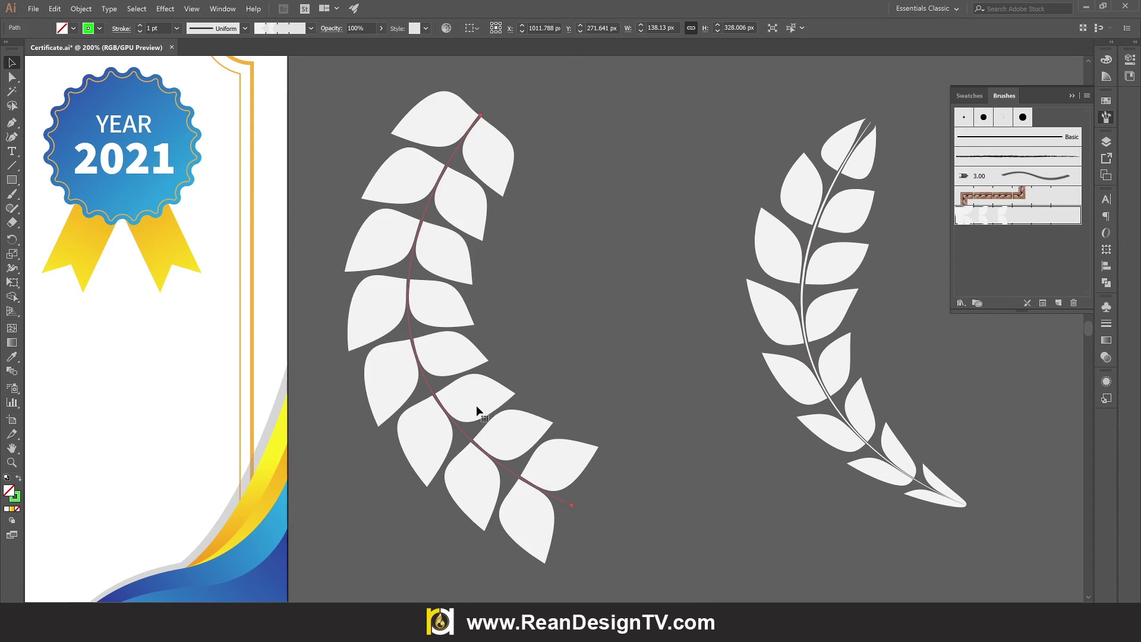
left_click(583, 319)
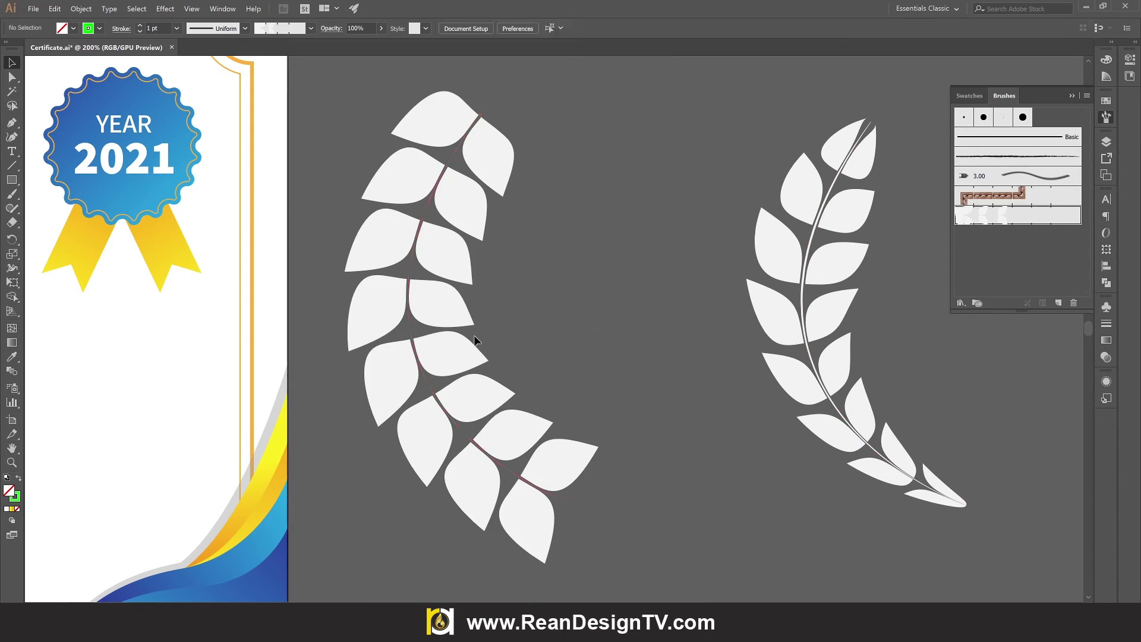
left_click(436, 315)
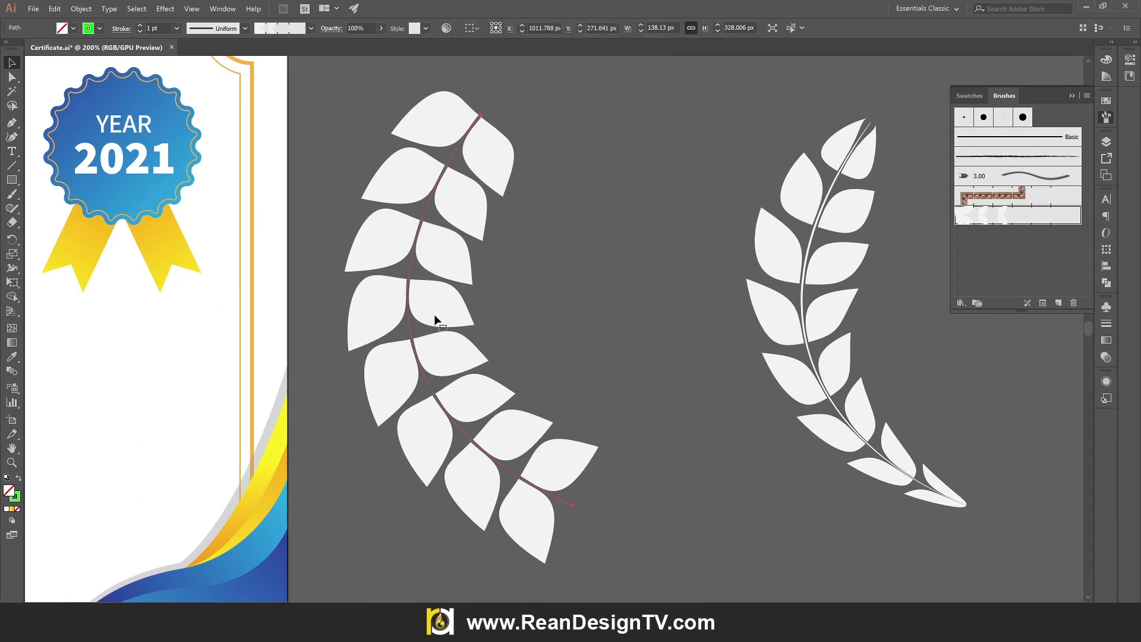
In the stroke's brush options, check Flip Along and set Scale to 100%
left_click(1044, 308)
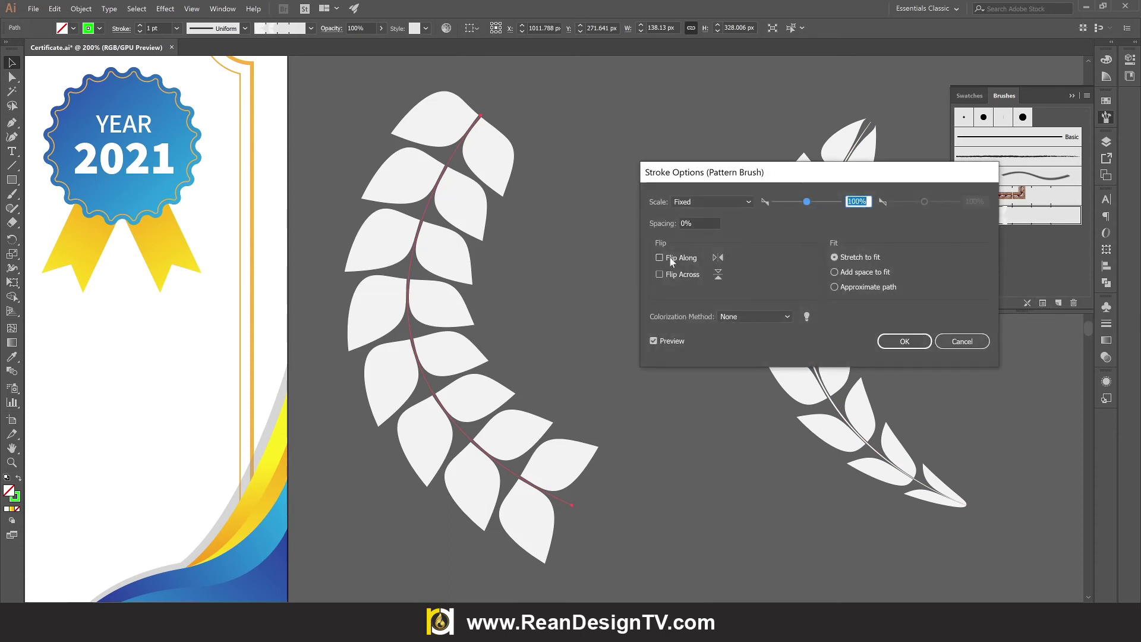
left_click(659, 273)
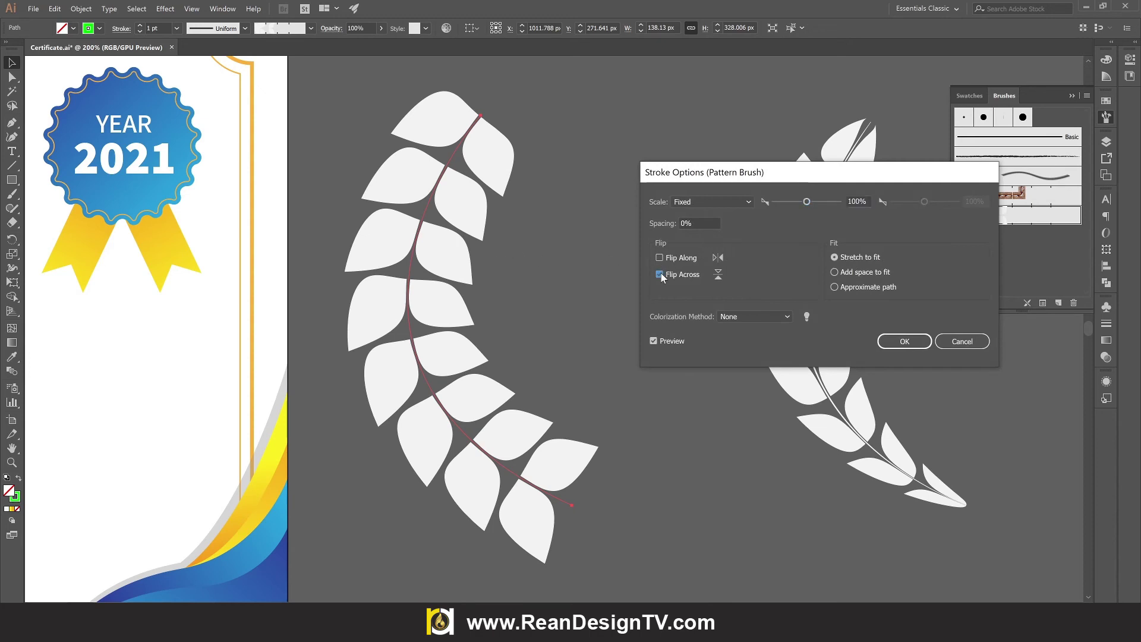
left_click(664, 259)
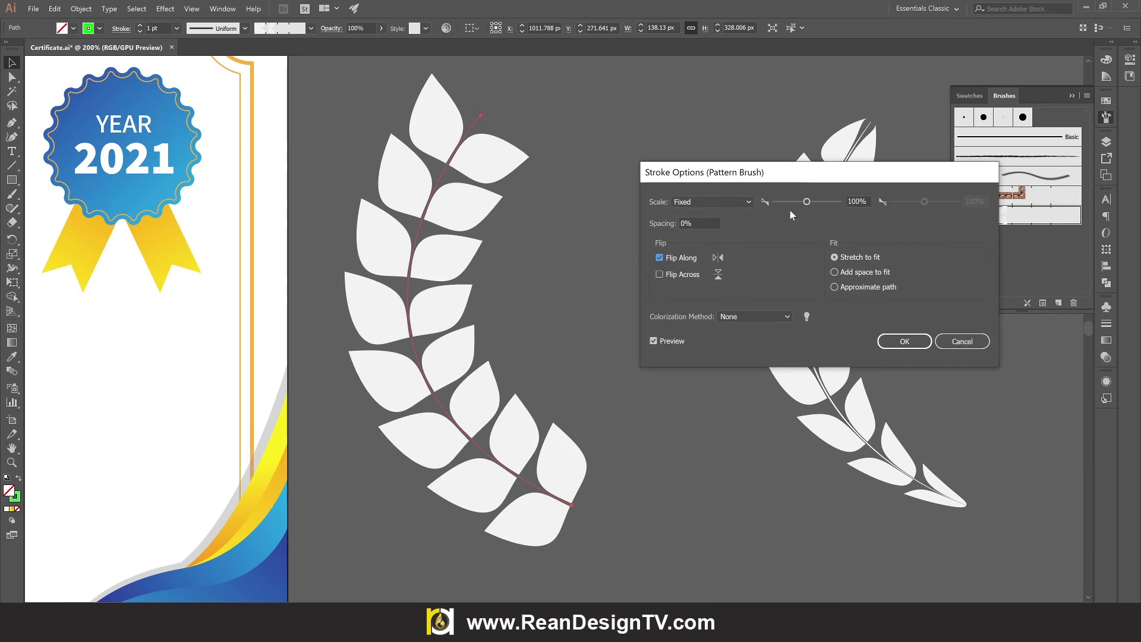
left_click_drag(806, 202, 793, 202)
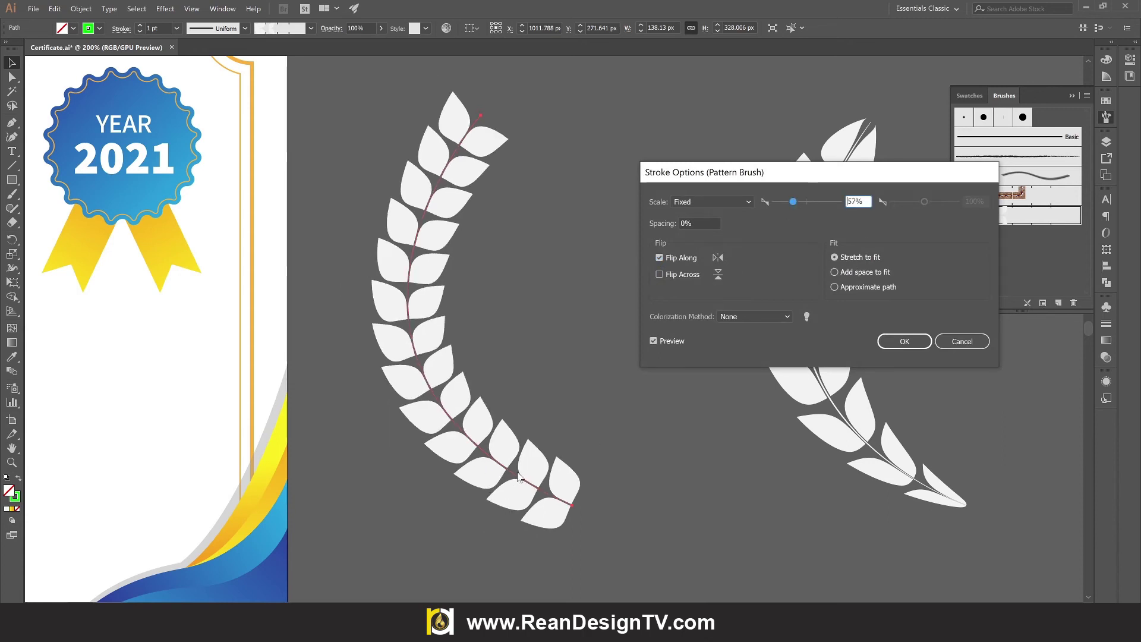
mouse_move(810, 202)
left_mouse_down()
mouse_move(823, 204)
mouse_move(804, 203)
left_mouse_up()
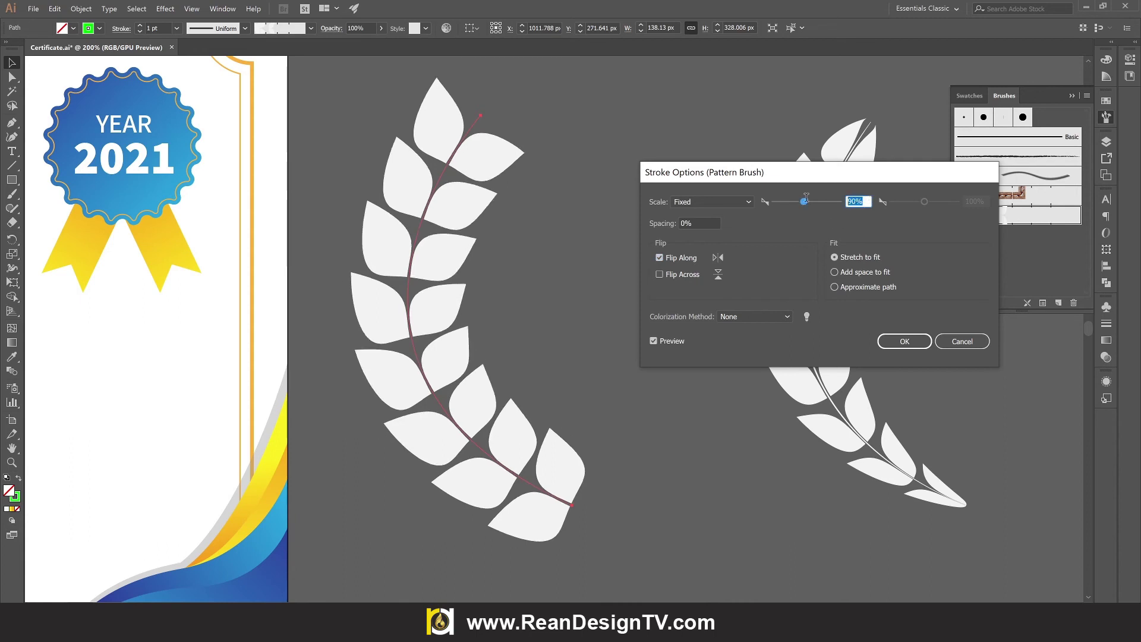
Apply the brush settings, with 100 entered, to the laurel stem
type("100")
left_click(915, 342)
left_click(537, 299)
scroll(537, 299, "up", 2)
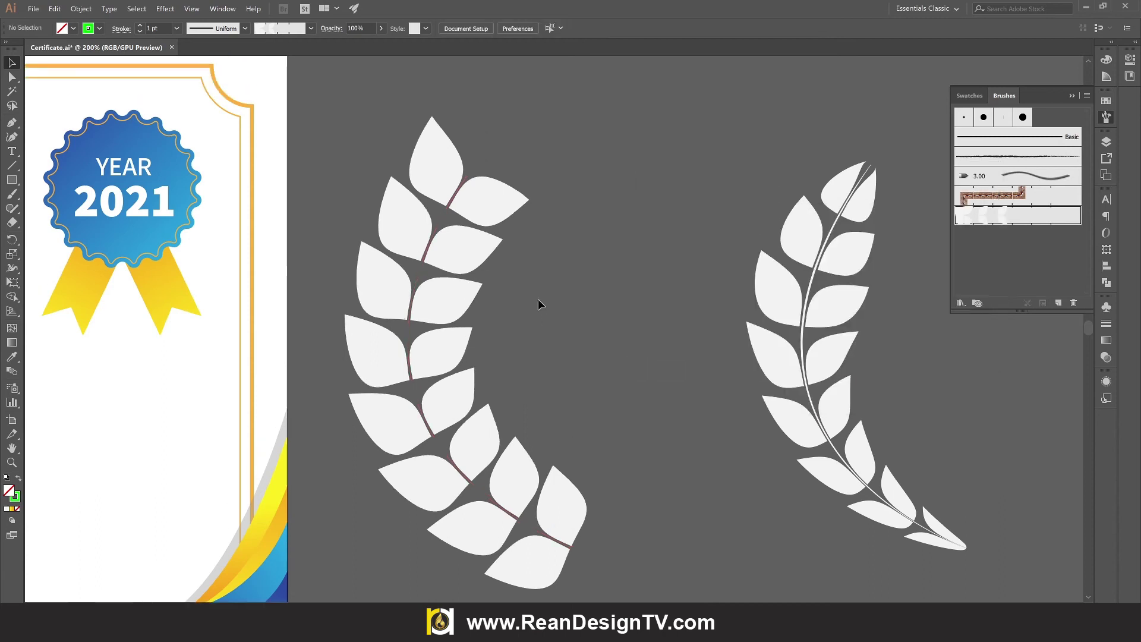
Give the left laurel stem a tapered width profile so its leaves shrink toward the tip
left_click(470, 266)
scroll(457, 287, "down", 1)
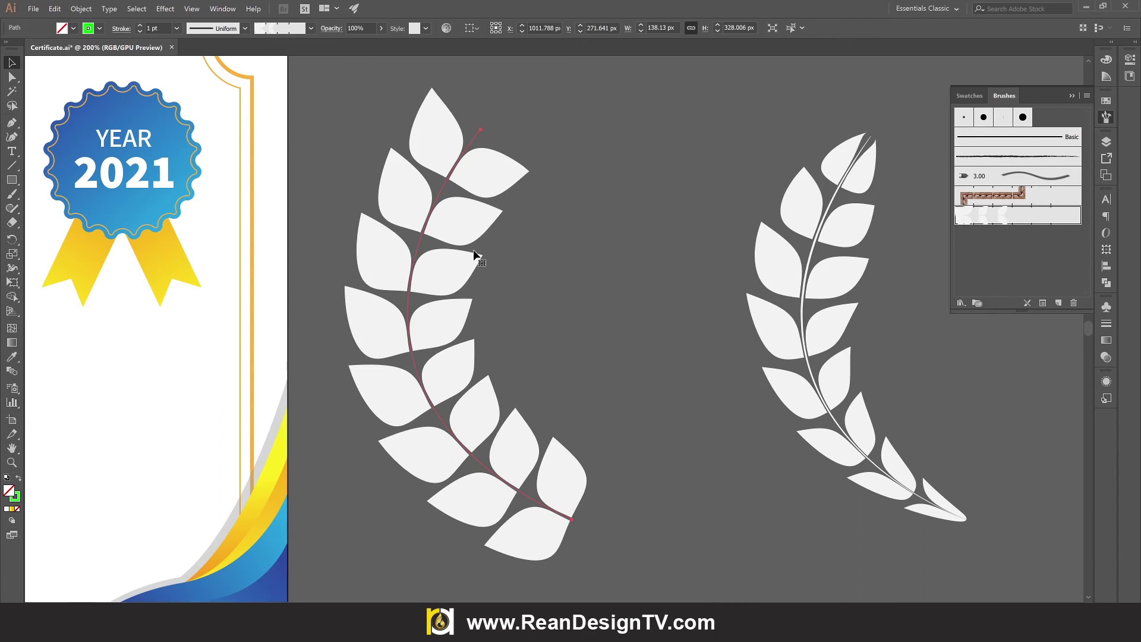
left_click(541, 225)
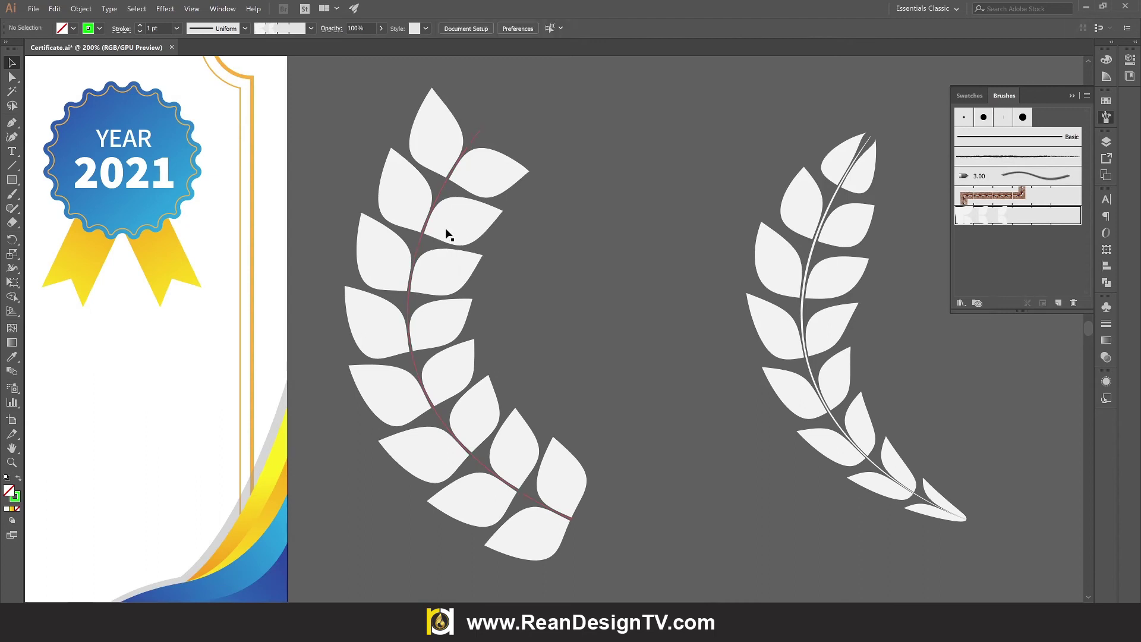
left_click(452, 227)
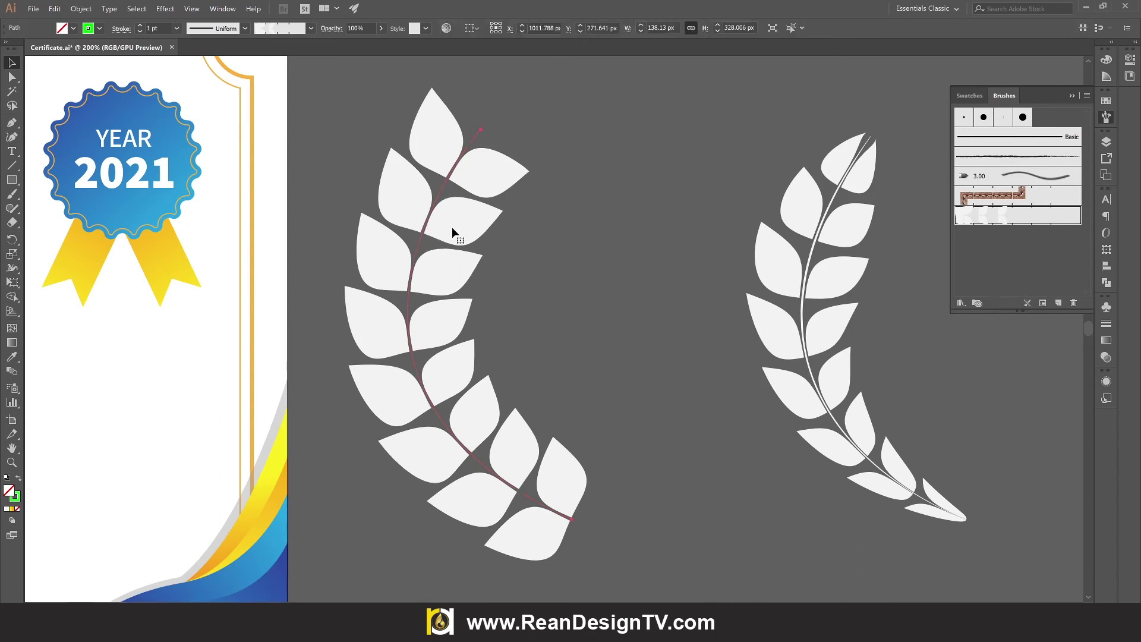
left_click(207, 29)
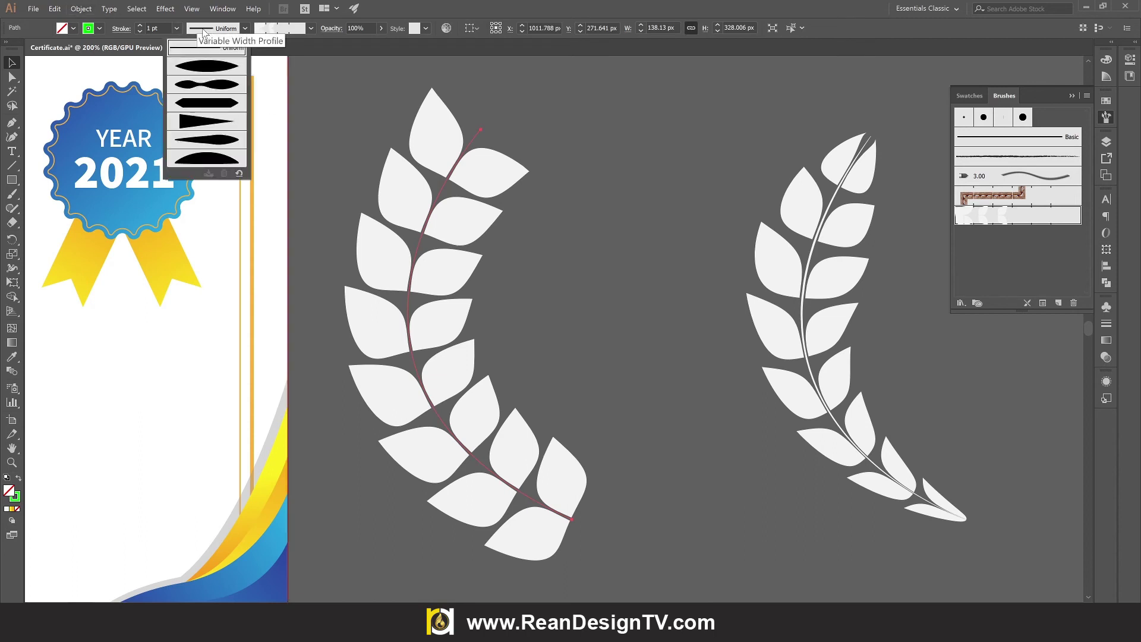
left_click(221, 143)
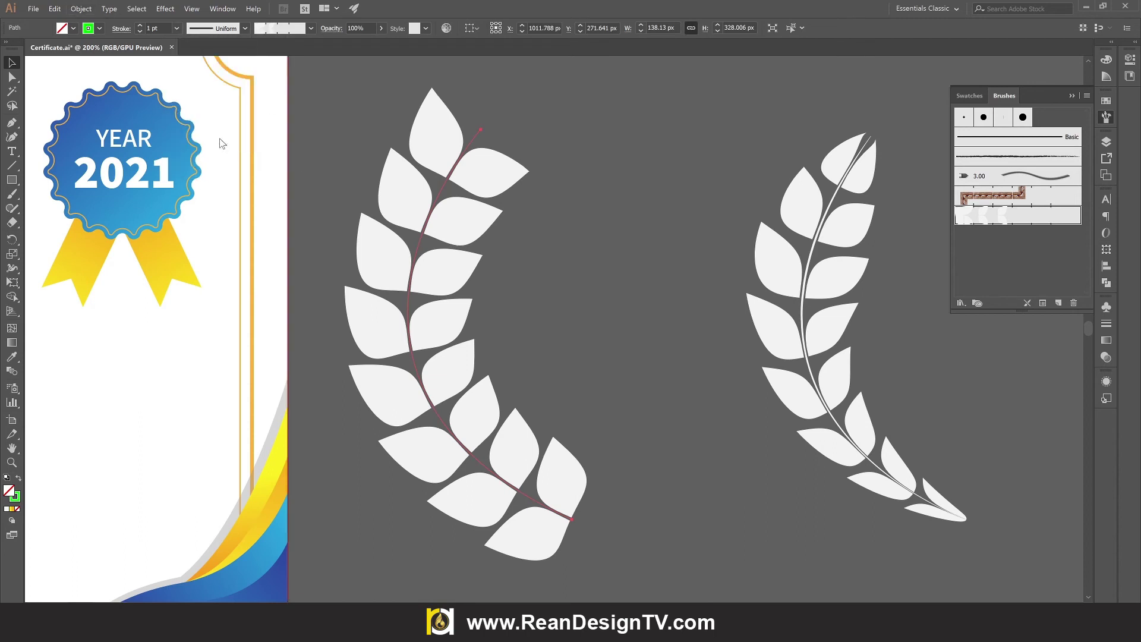
left_click(523, 189)
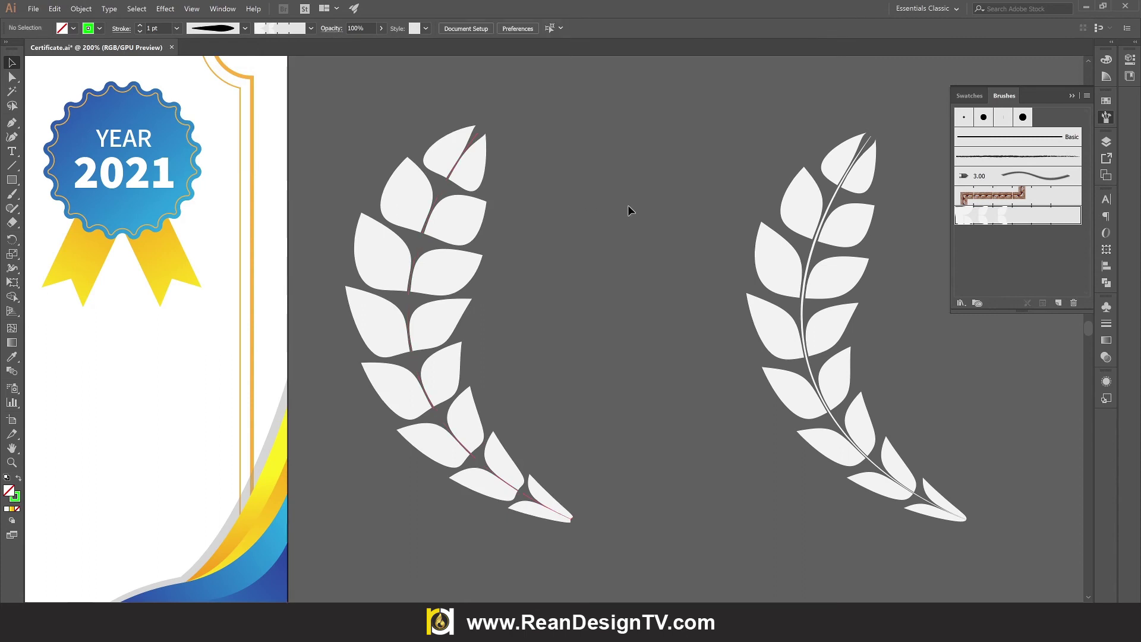
left_click(450, 253)
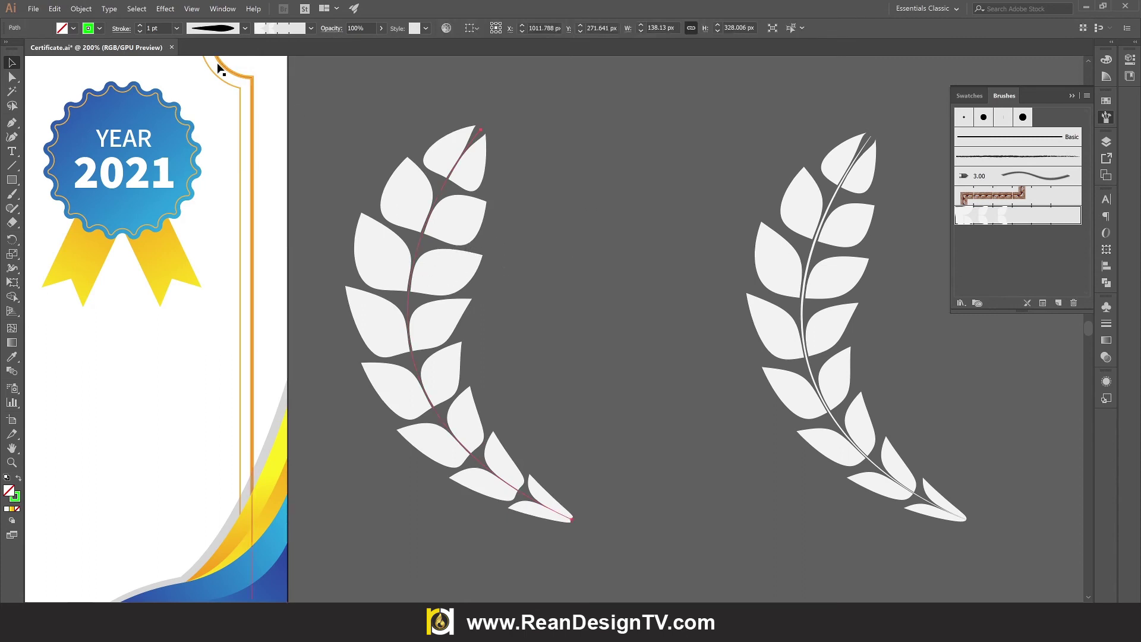
left_click(80, 9)
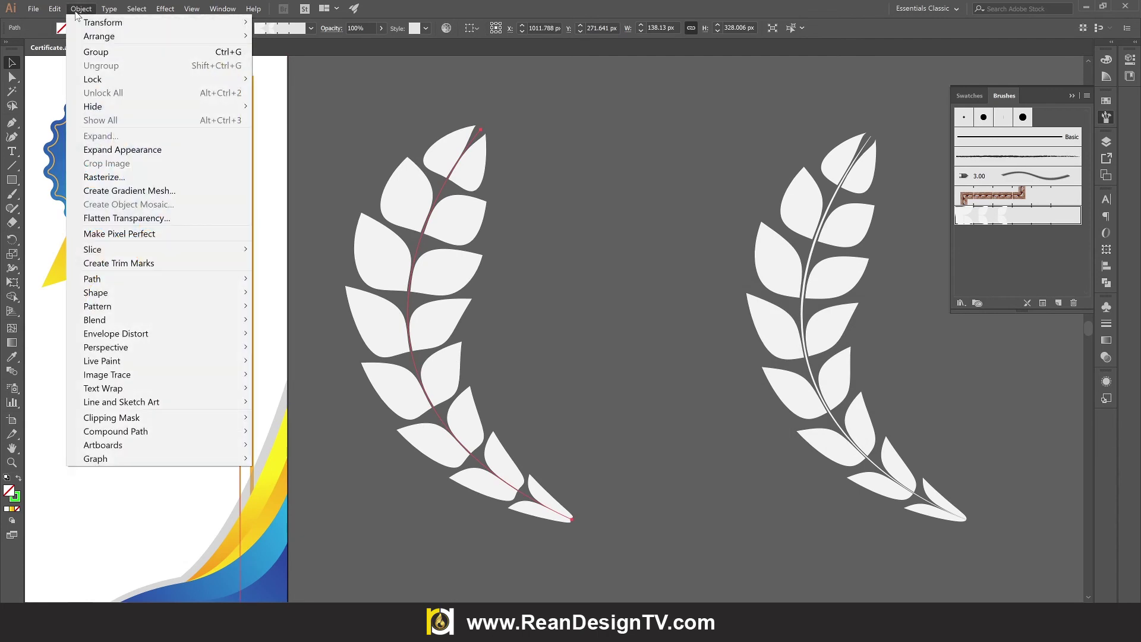
Expand the brushed leaves into plain shapes and narrow the leaf group to about 162 px
left_click(137, 150)
left_click(562, 176)
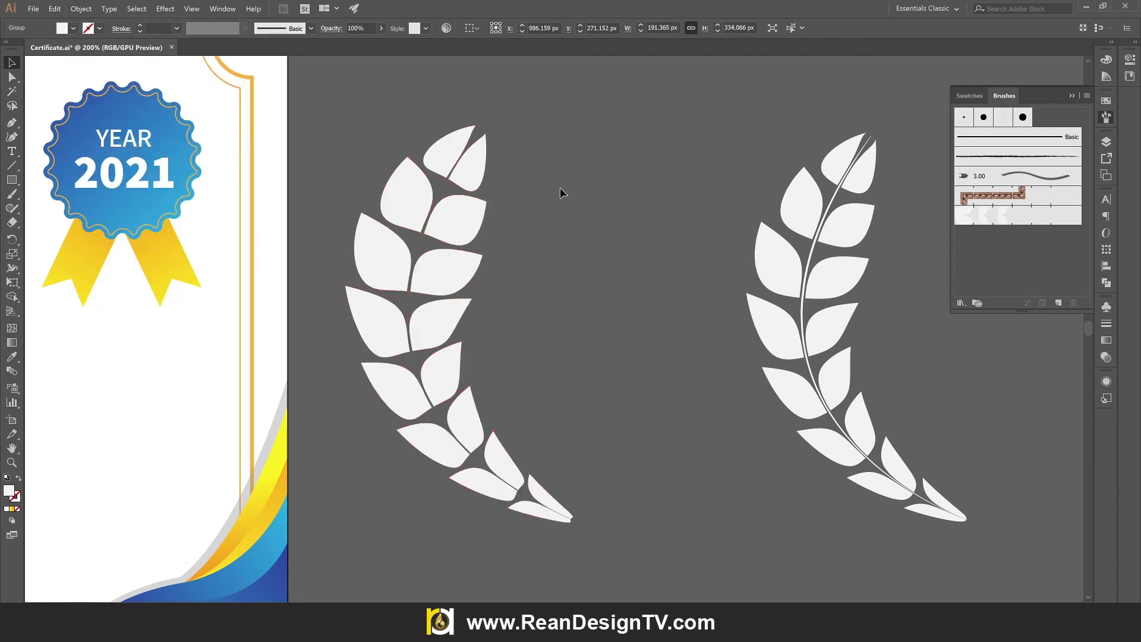
left_click(461, 238)
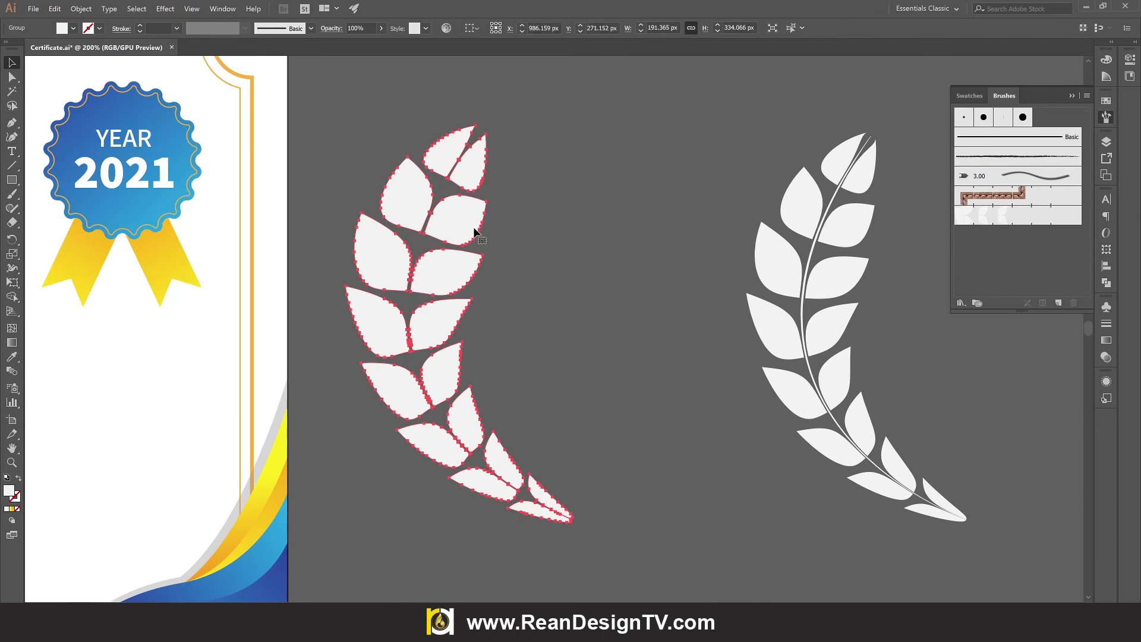
left_click(12, 282)
left_click_drag(345, 324, 381, 324)
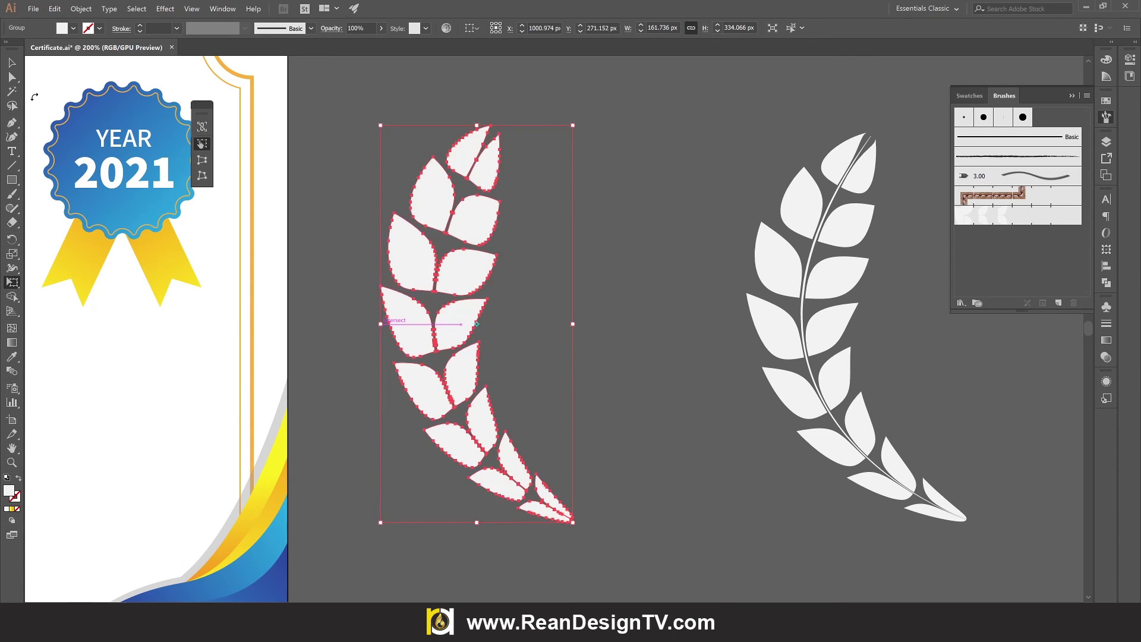
Start a new stem path with the Pen tool at the top leaf tip
left_click(12, 124)
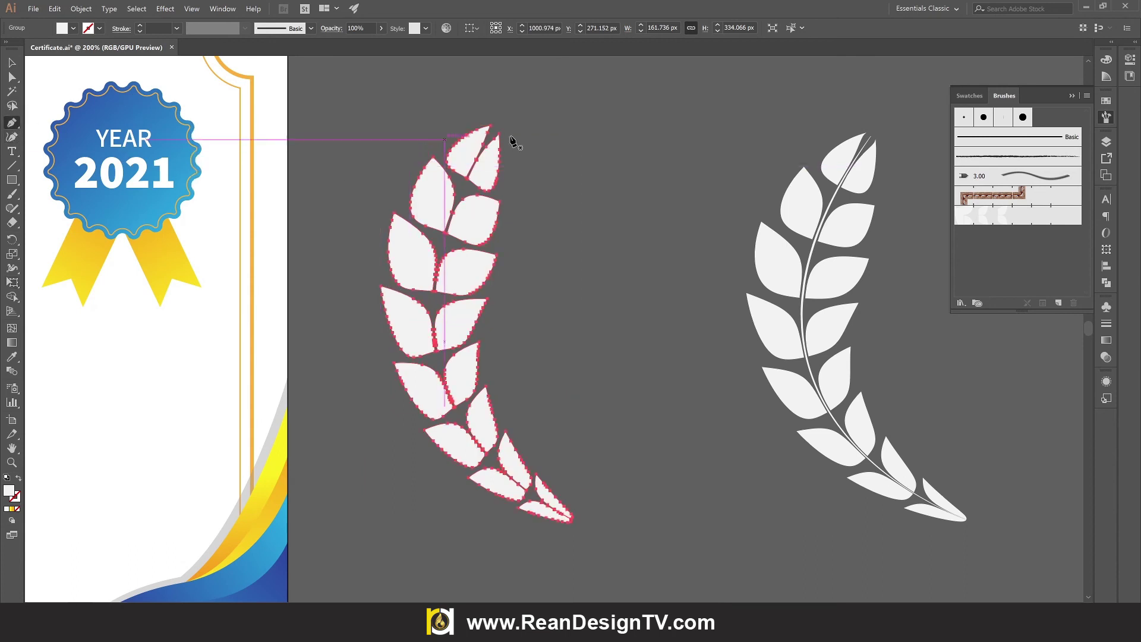
scroll(499, 122, "down", 1)
left_click(498, 112)
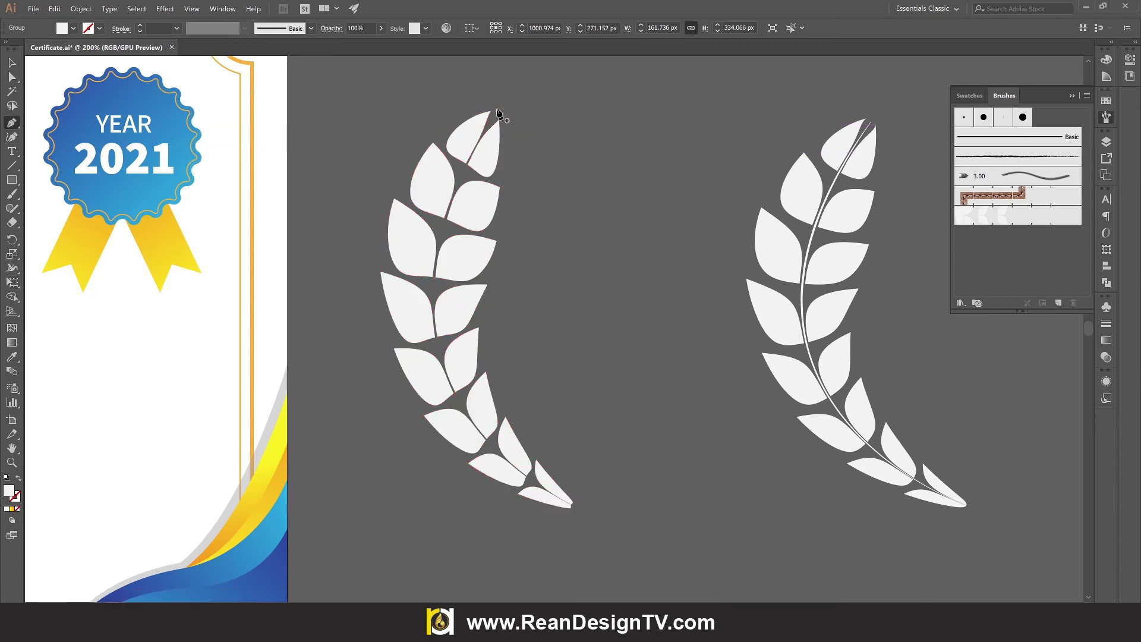
scroll(502, 149, "down", 3)
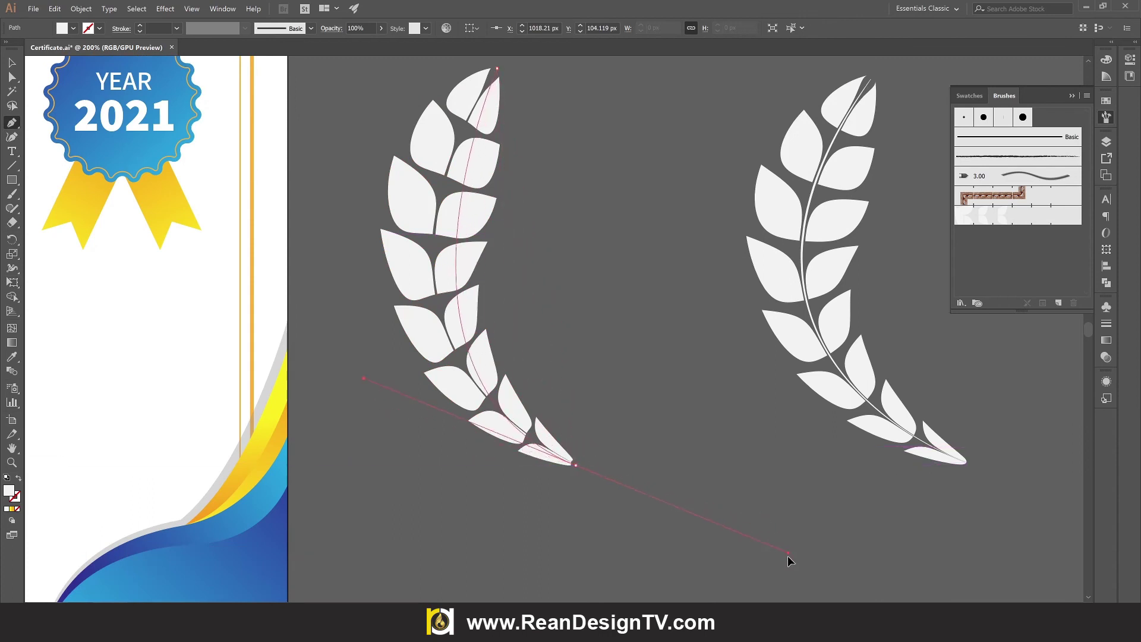
Finish the new stem path and give it no fill
left_click_drag(776, 561, 3, 104)
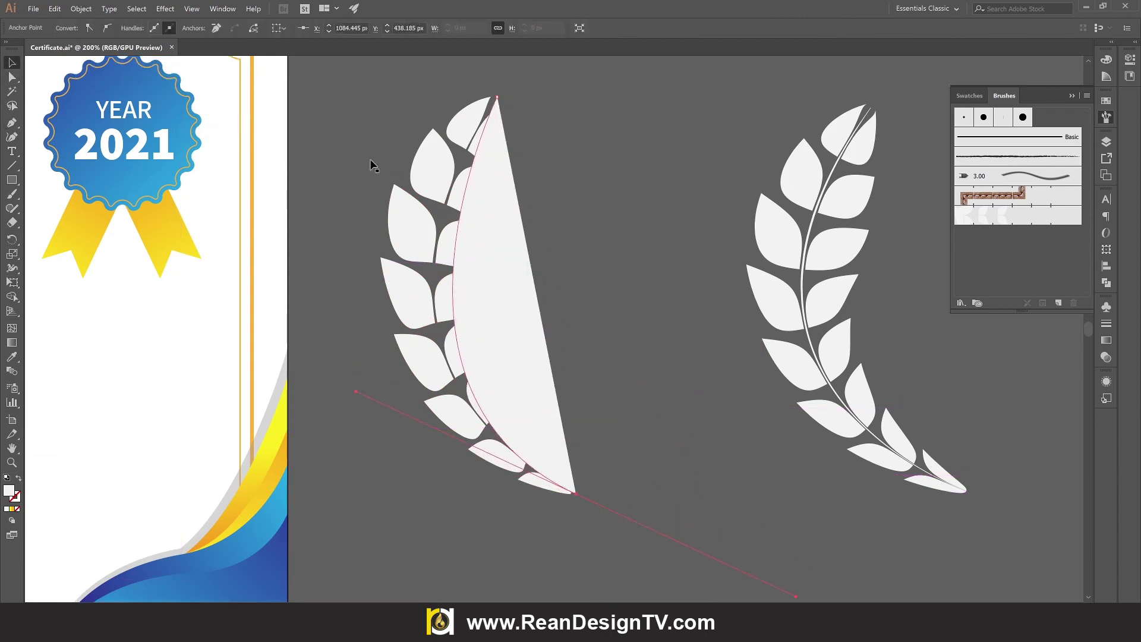
left_click(73, 28)
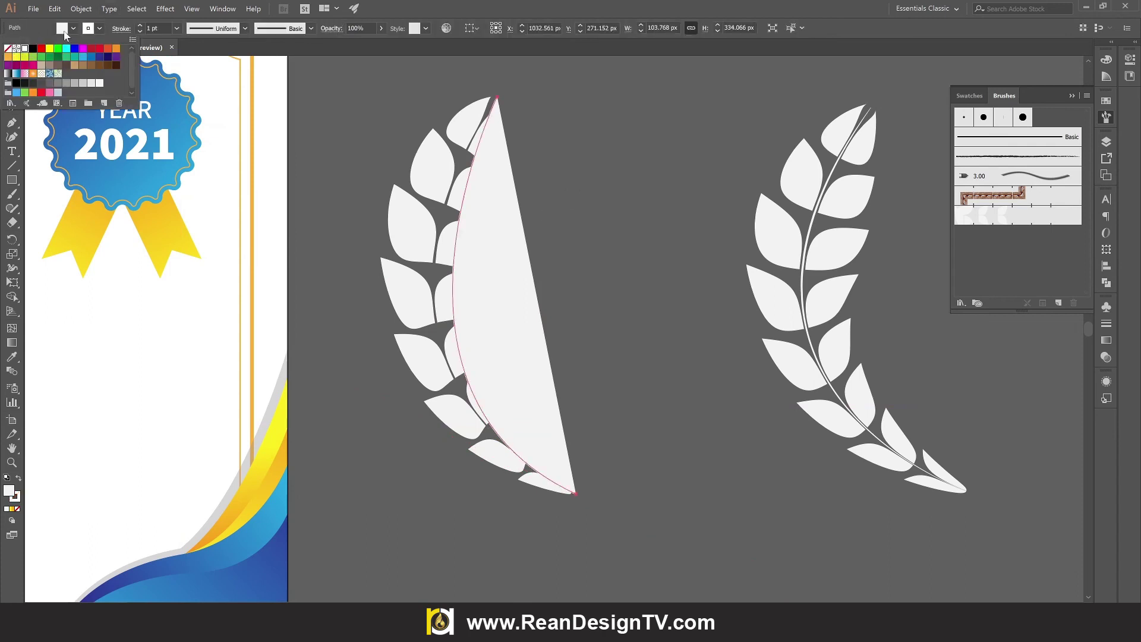
left_click(8, 48)
key("Escape")
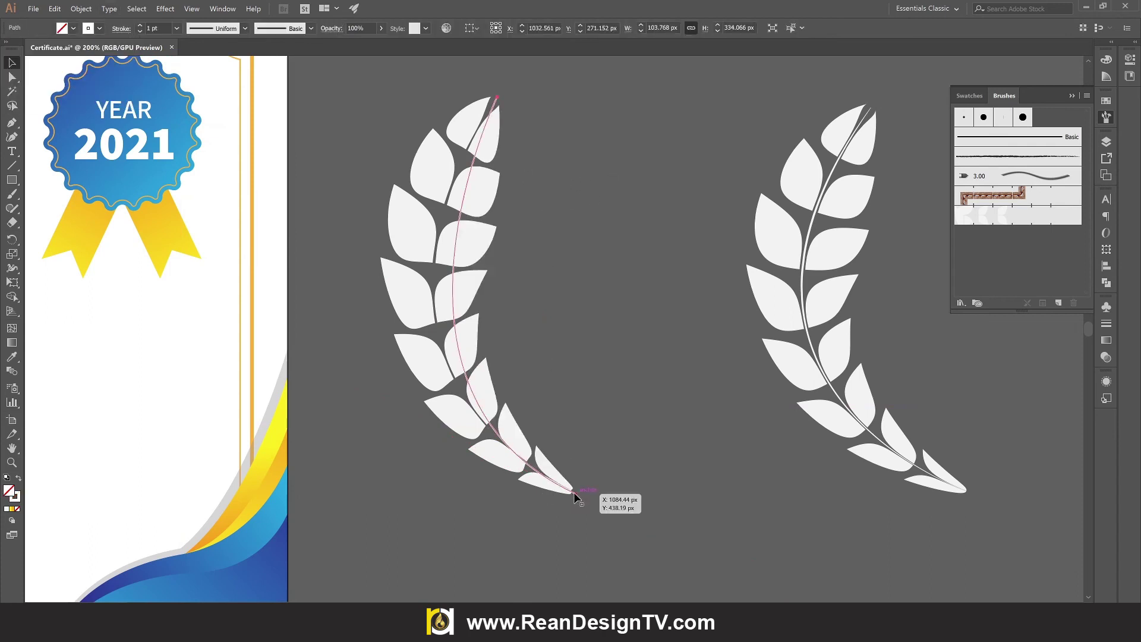
key("a")
Bend the stem curve at its bottom anchor so it follows the leaves
left_click(575, 494)
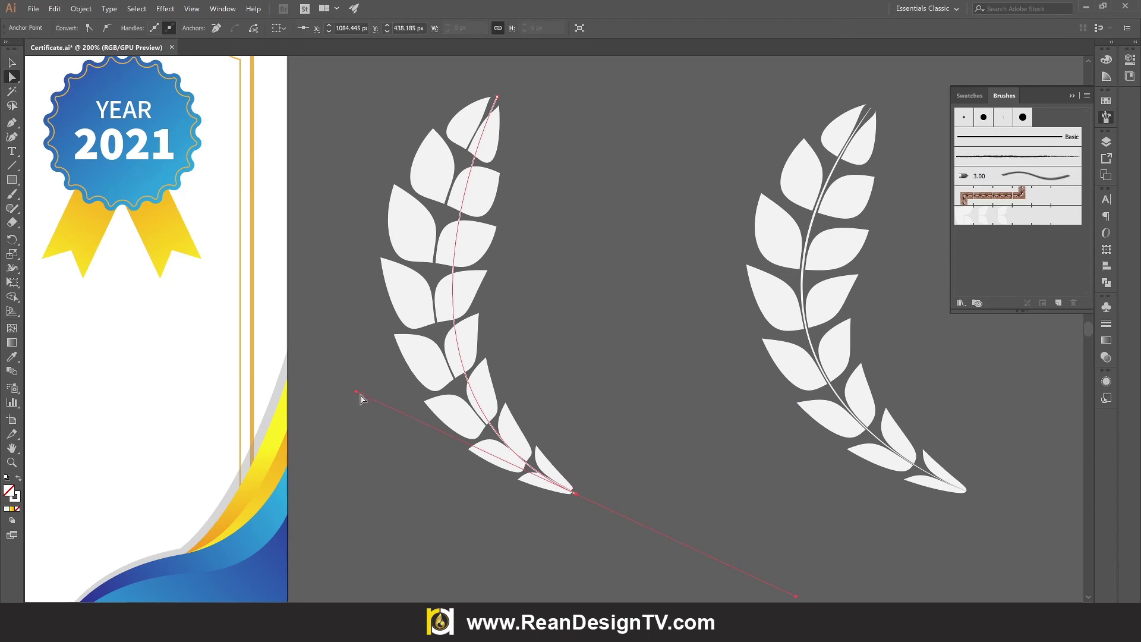
left_click_drag(356, 392, 306, 344)
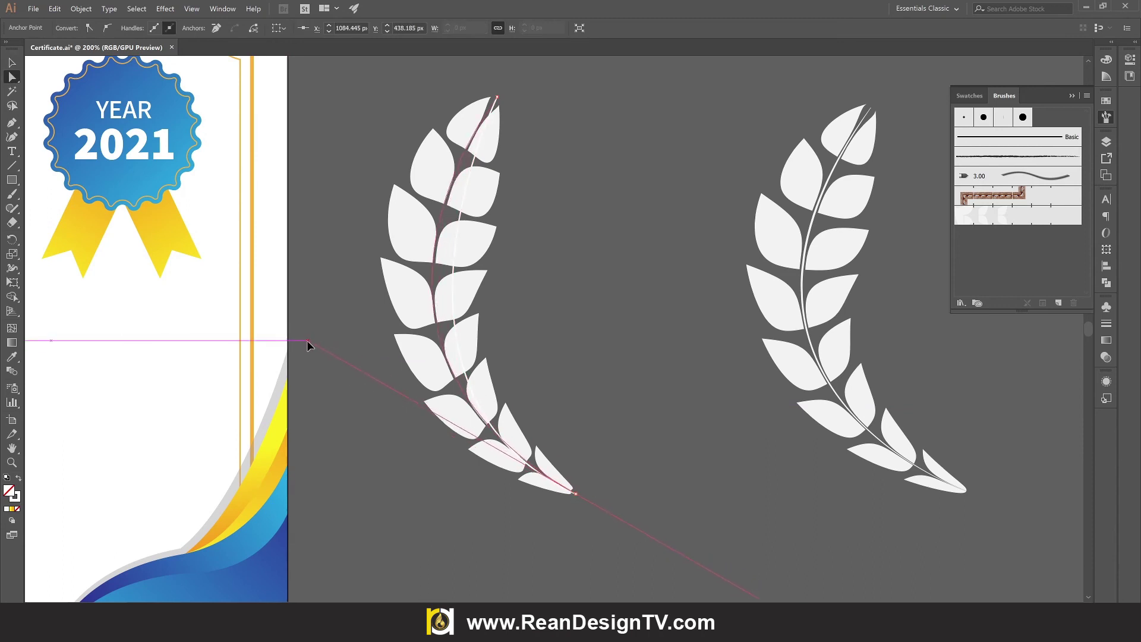
left_click(632, 179)
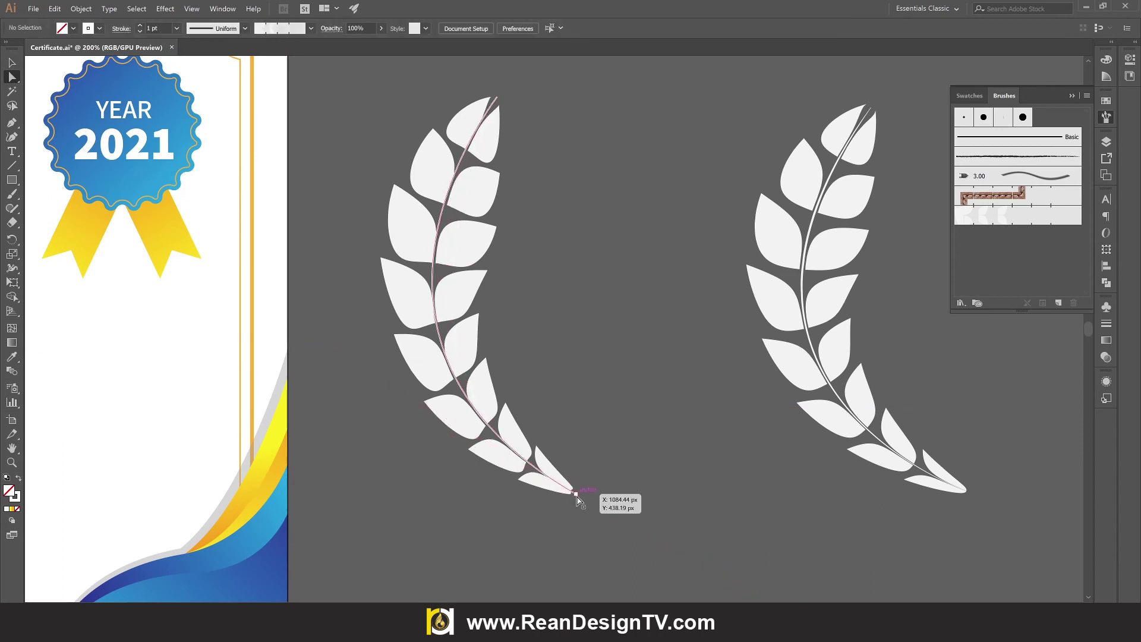
left_click(575, 494)
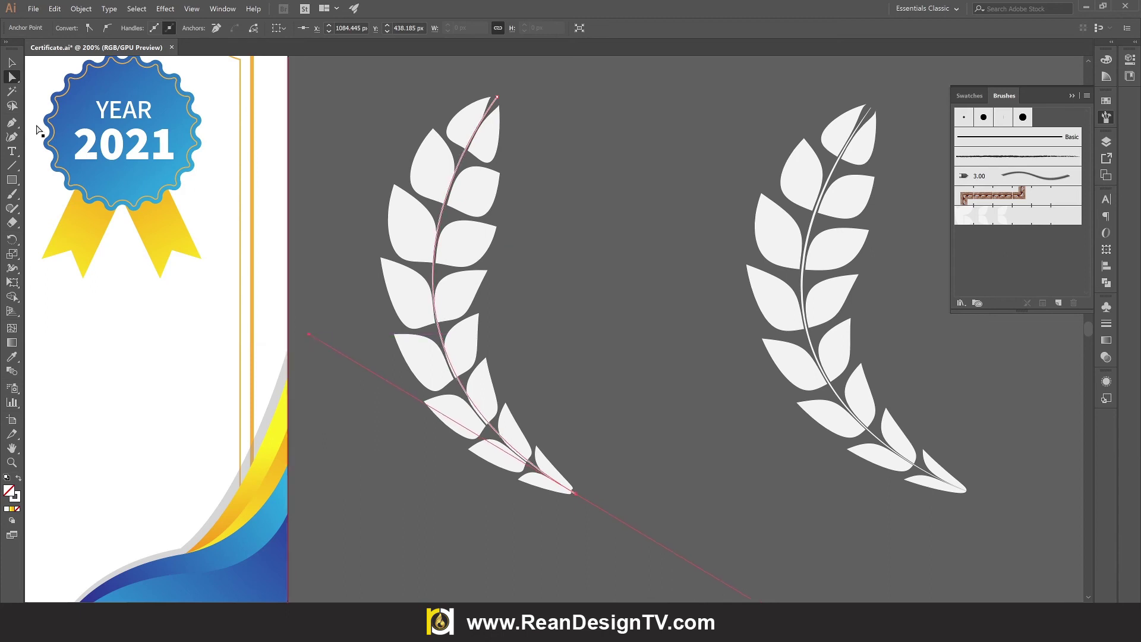
Give the new stem a tapered width profile
left_click(12, 61)
left_click(500, 112)
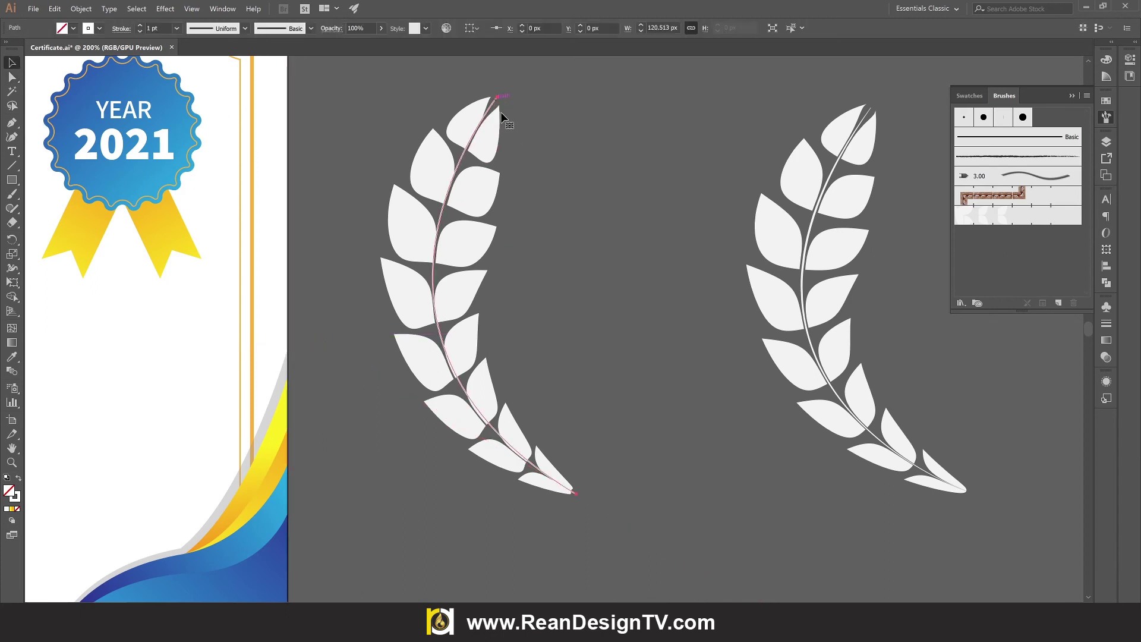
left_click(215, 26)
left_click(213, 143)
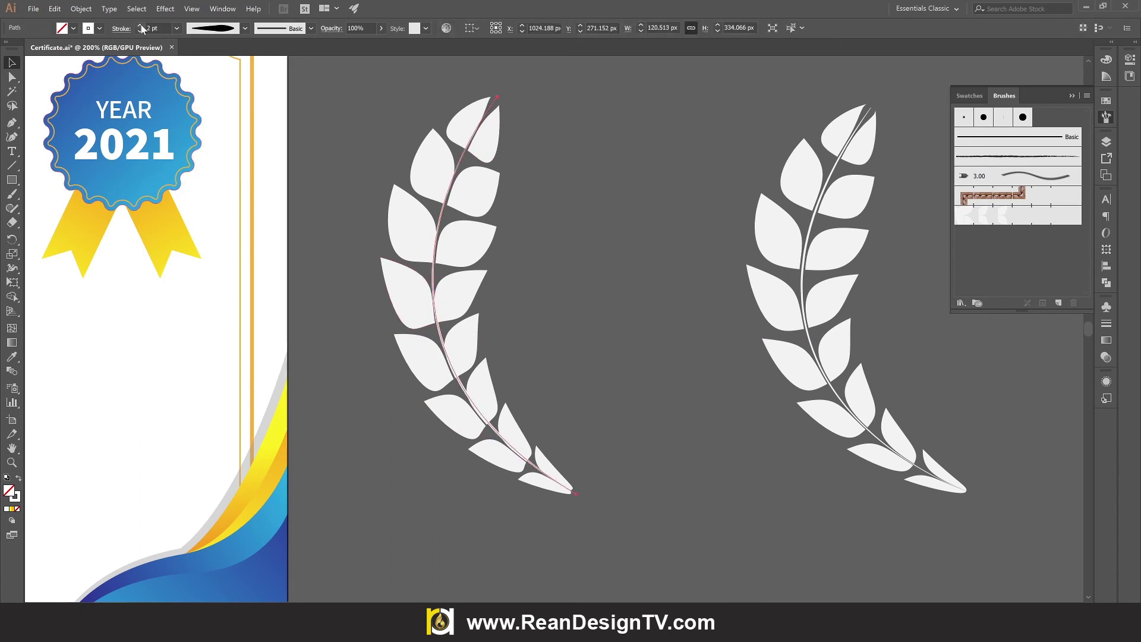
left_click(600, 206)
Nudge the stem's end anchor slightly left and reshape the curve near its tip
left_click(516, 450)
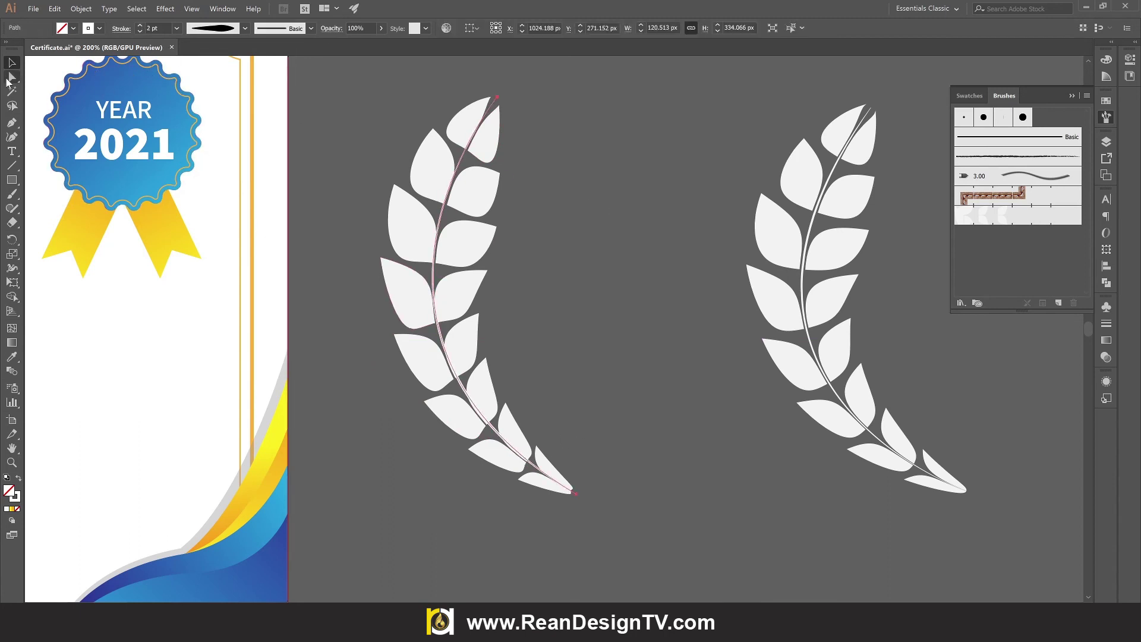
key("a")
scroll(576, 501, "up", 3)
left_click_drag(581, 485, 569, 476)
scroll(569, 473, "down", 2)
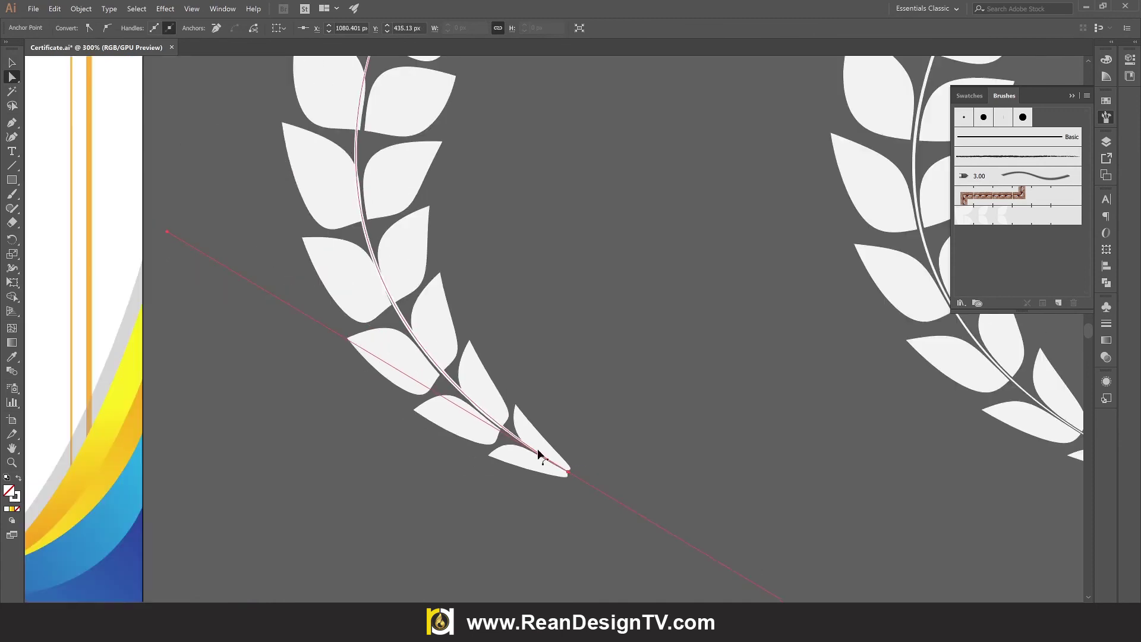
left_click_drag(169, 236, 175, 249)
scroll(607, 244, "down", 1)
scroll(520, 145, "up", 1)
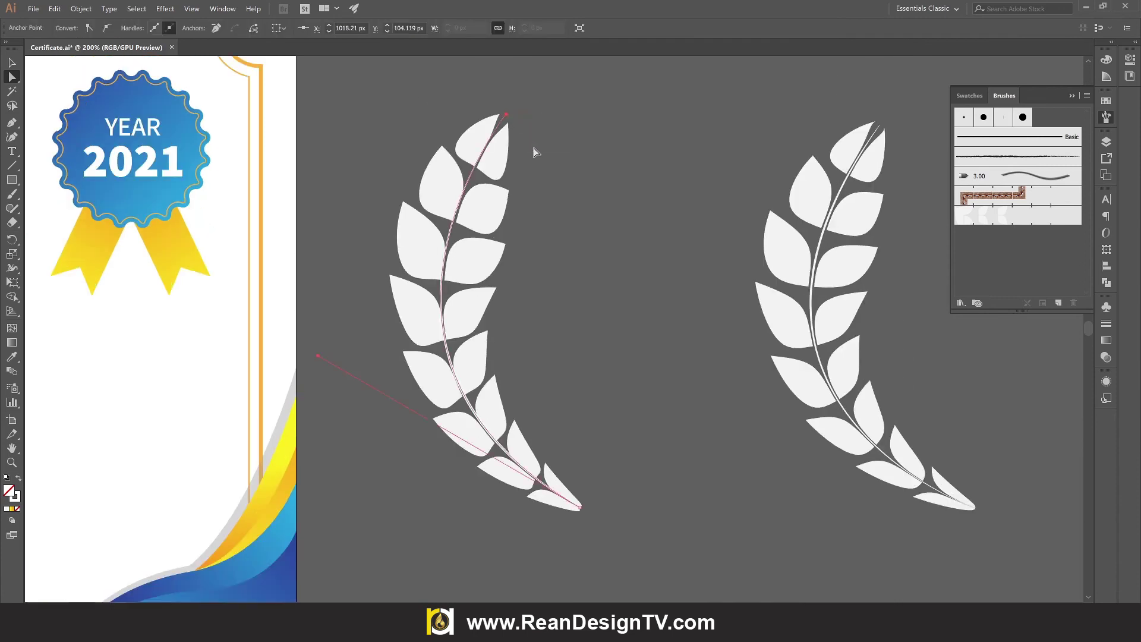
Add an anchor point midway along the stem and nudge it to line up with the leaves
left_click_drag(12, 122, 64, 135)
scroll(378, 275, "up", 1)
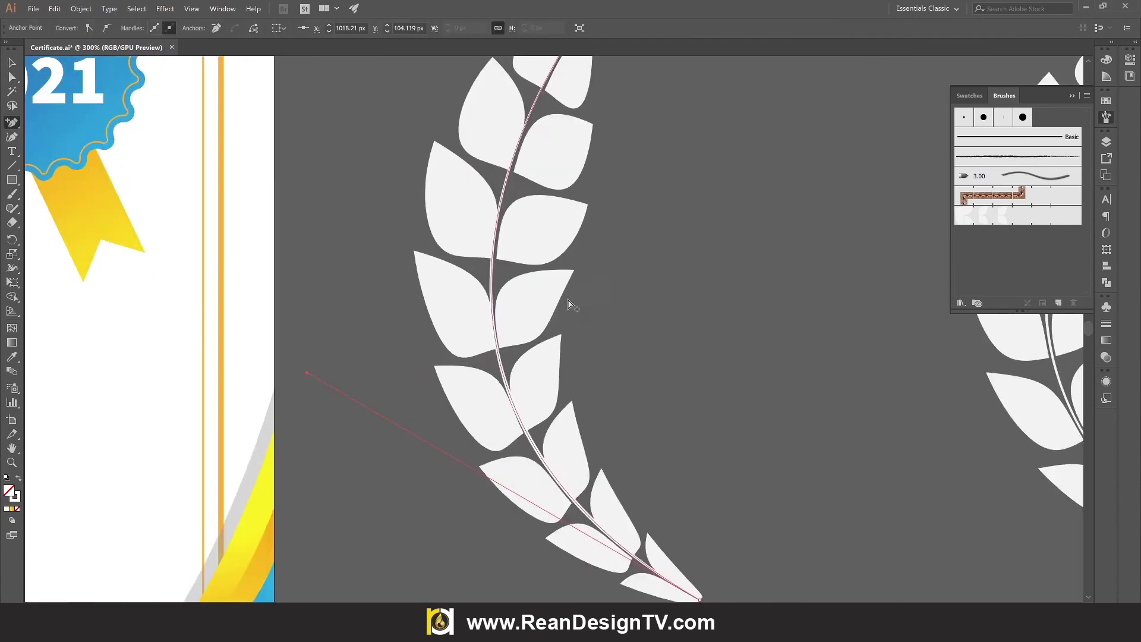
scroll(377, 275, "up", 2)
left_click(392, 267)
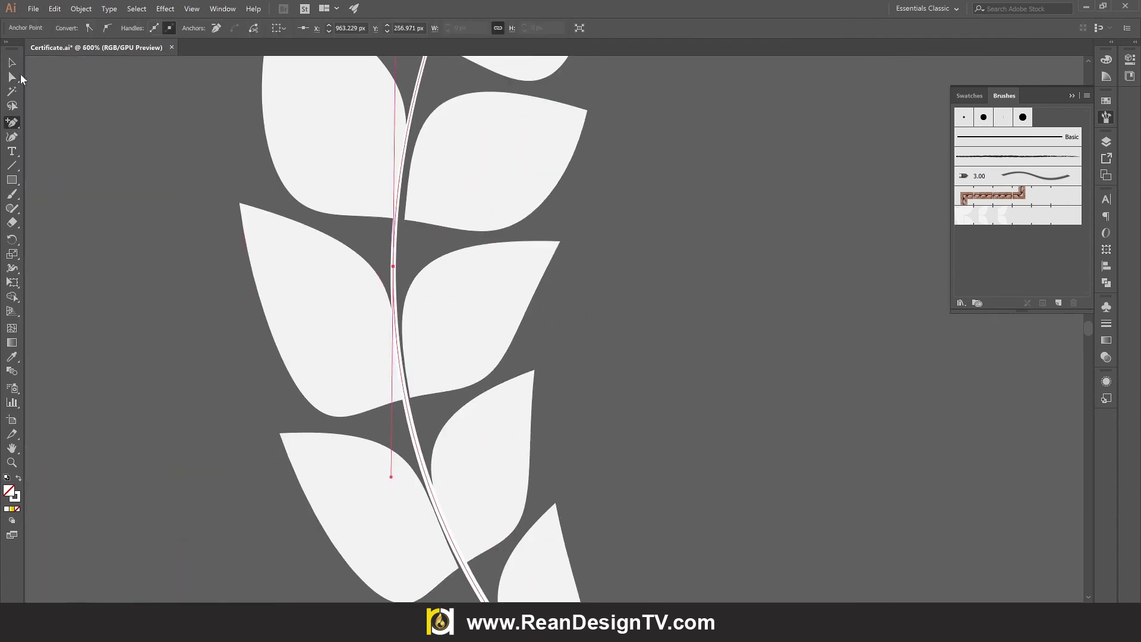
scroll(418, 261, "down", 2)
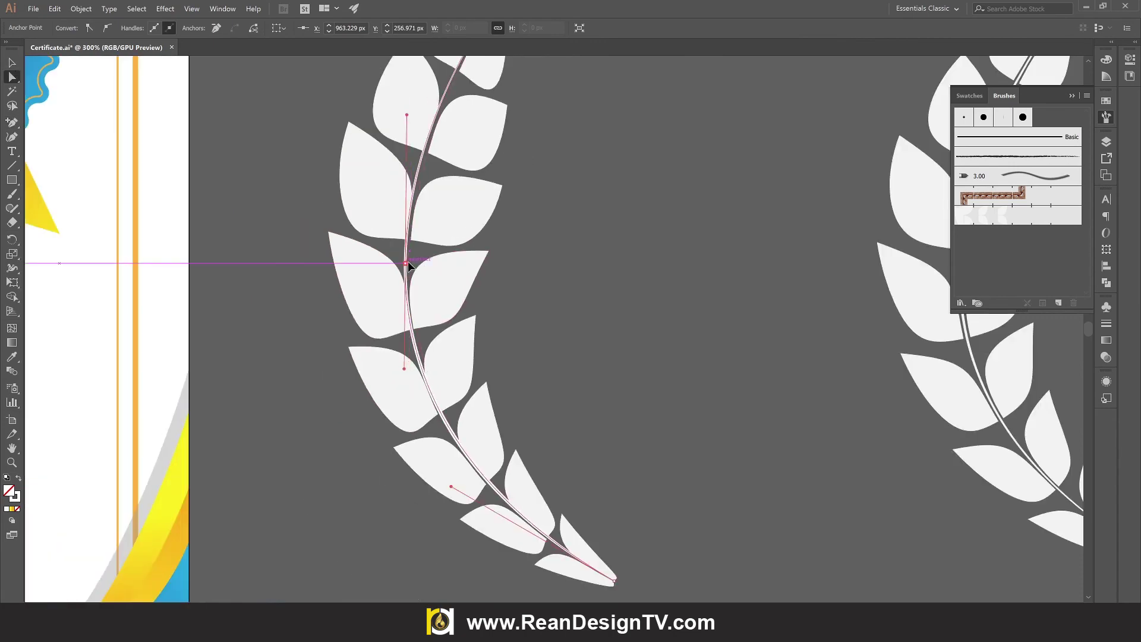
scroll(409, 266, "up", 3)
left_click_drag(400, 272, 401, 275)
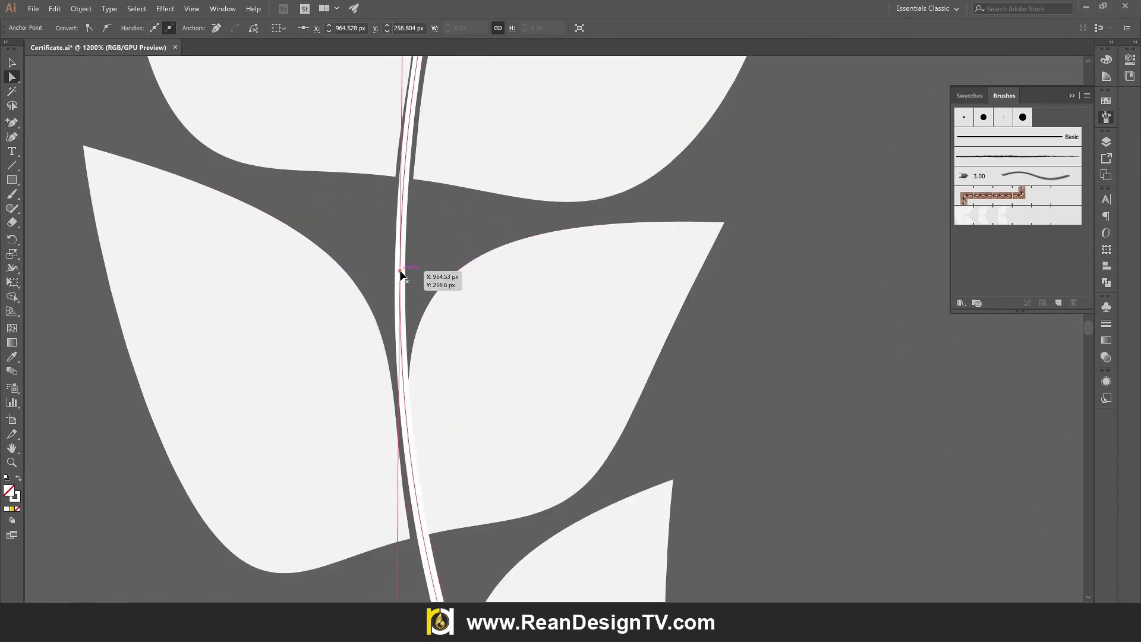
scroll(402, 273, "down", 7)
left_click(466, 260)
scroll(416, 260, "up", 2)
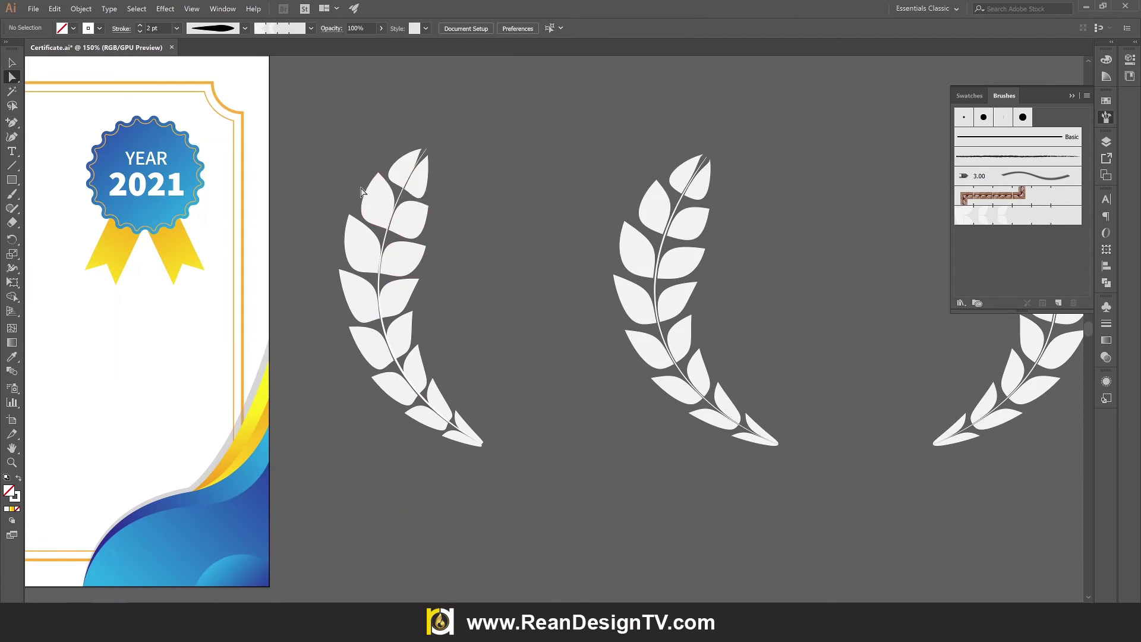
Group the left branch's leaves and stem and move it below the middle branch
key("v")
scroll(360, 207, "down", 2)
scroll(361, 232, "up", 1)
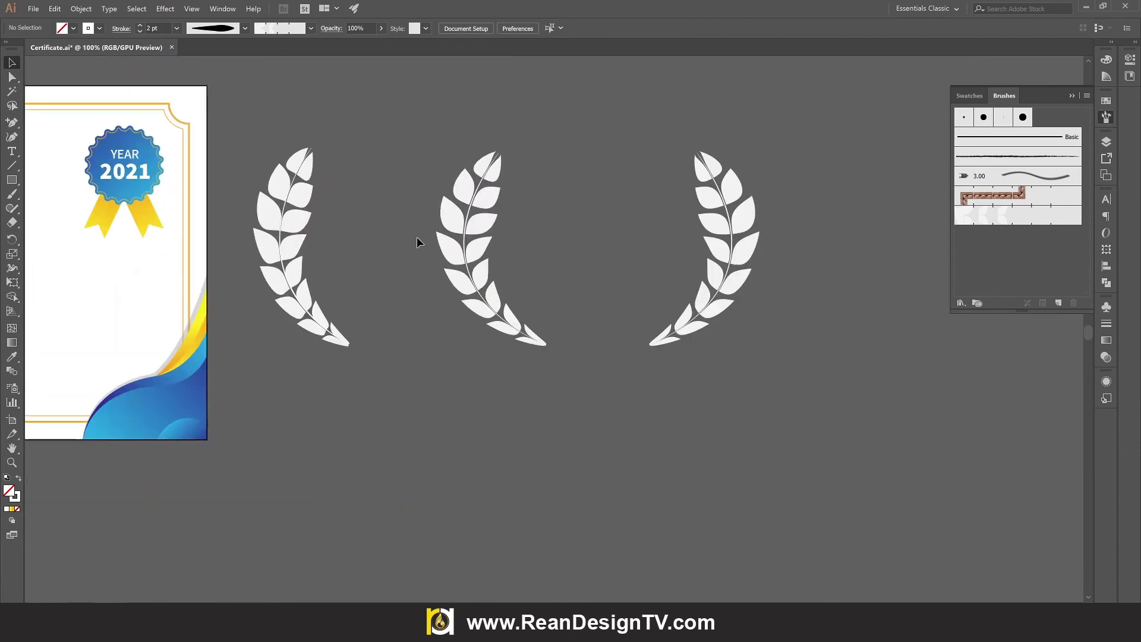
right_click(288, 257)
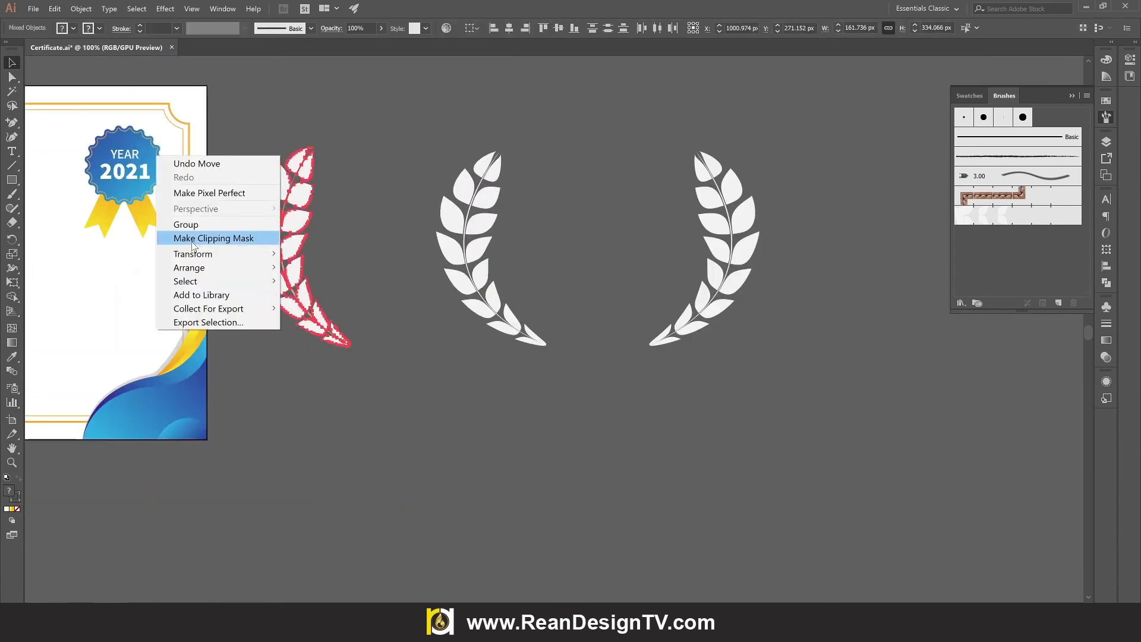
left_click(192, 227)
mouse_move(296, 280)
left_mouse_down()
mouse_move(492, 353)
mouse_move(494, 558)
left_mouse_up()
Make a reflected copy of the moved branch and place it to the lower right
scroll(553, 362, "down", 1)
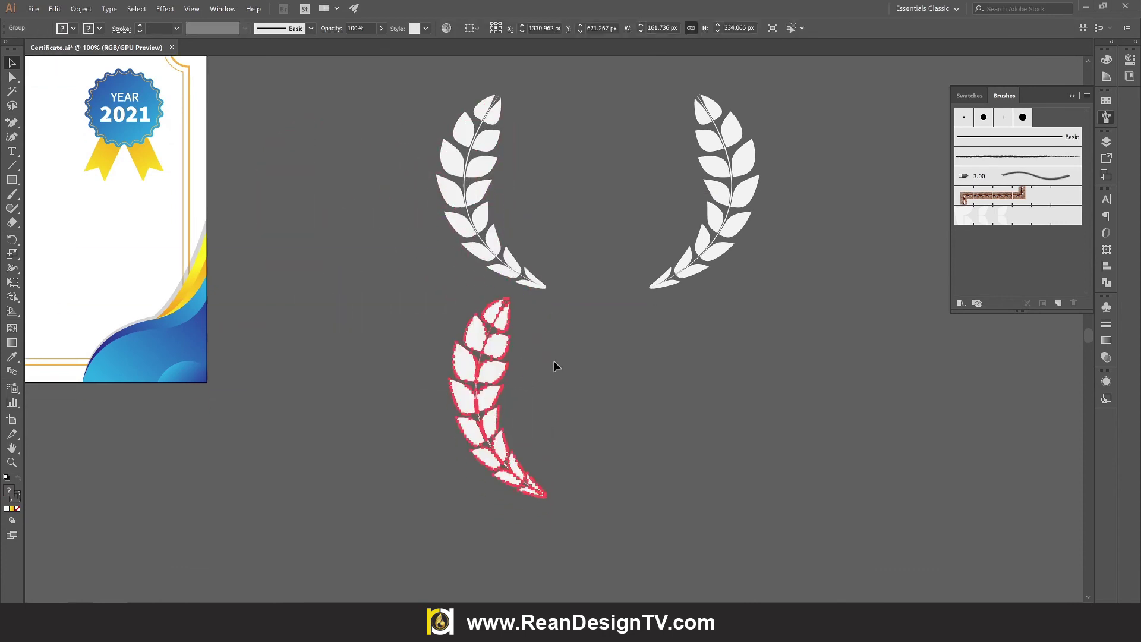
right_click(499, 366)
mouse_move(298, 321)
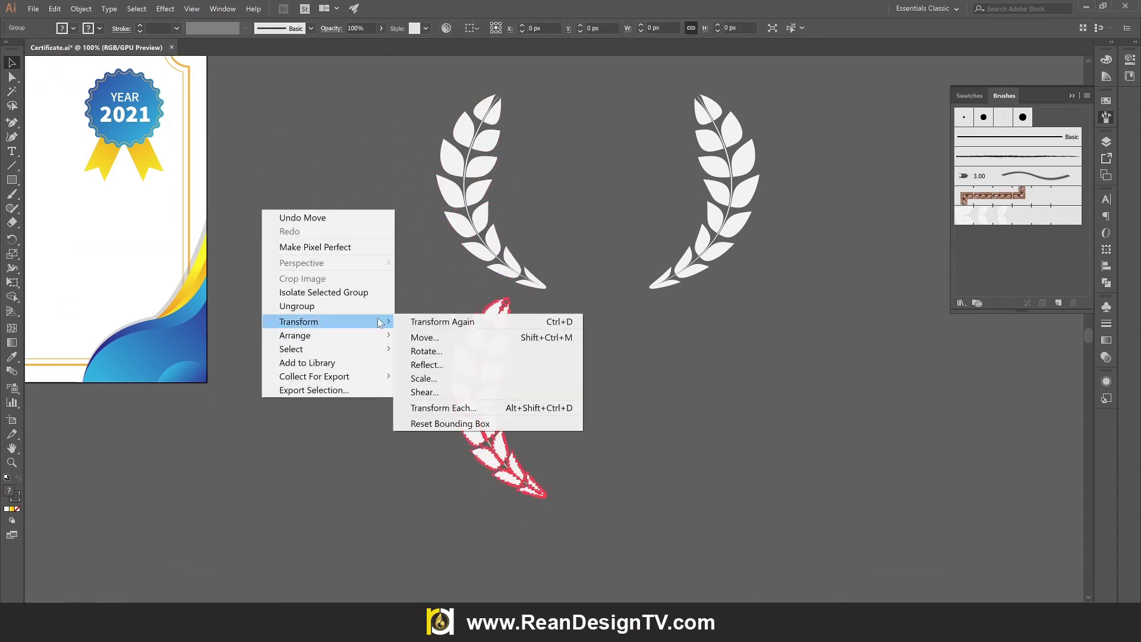
left_click(459, 364)
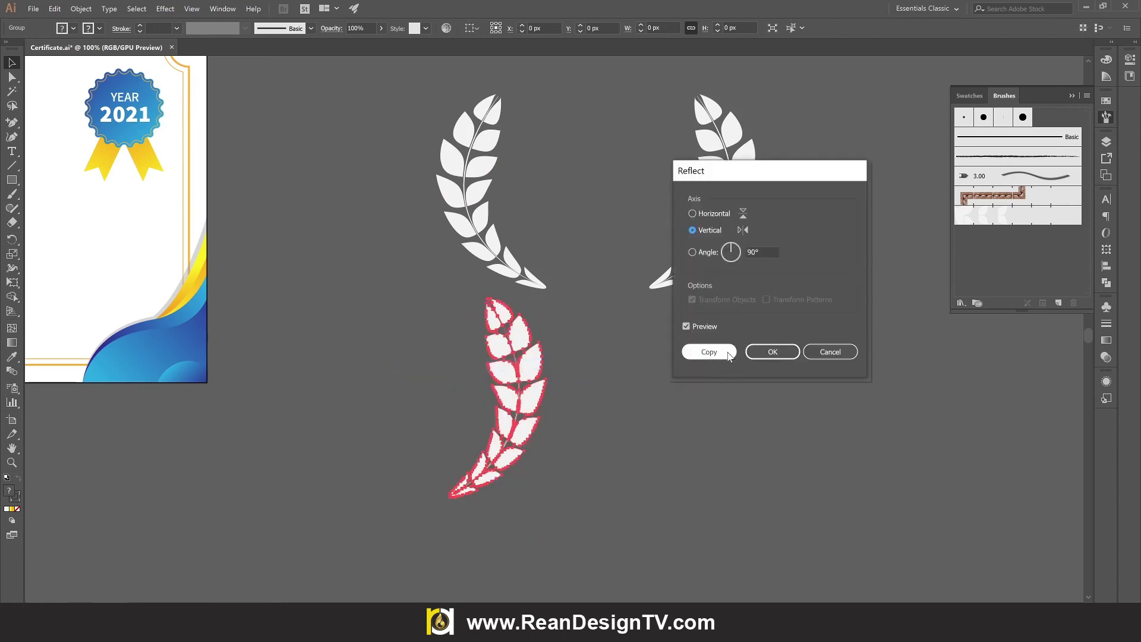
left_click(730, 355)
left_click(551, 408)
mouse_move(520, 397)
left_mouse_down()
mouse_move(774, 397)
mouse_move(744, 399)
left_mouse_up()
Tilt the lower-left branch with Free Transform and delete the lower-right copy
left_click(676, 442)
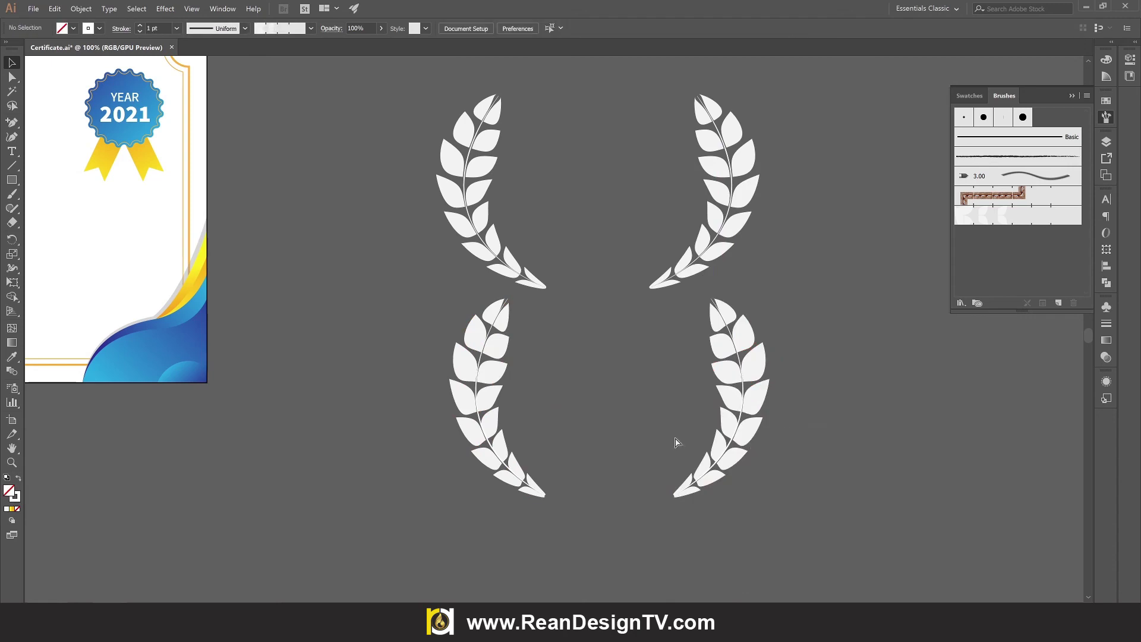
scroll(607, 473, "down", 2)
scroll(608, 473, "up", 1)
scroll(588, 466, "up", 1)
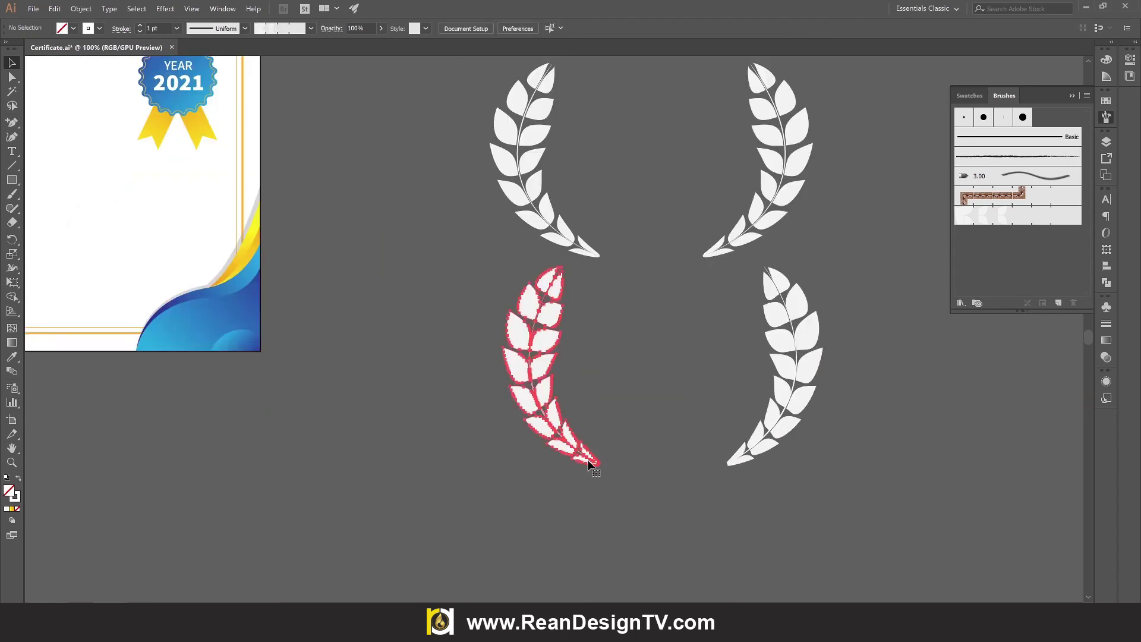
left_click(591, 465)
key("e")
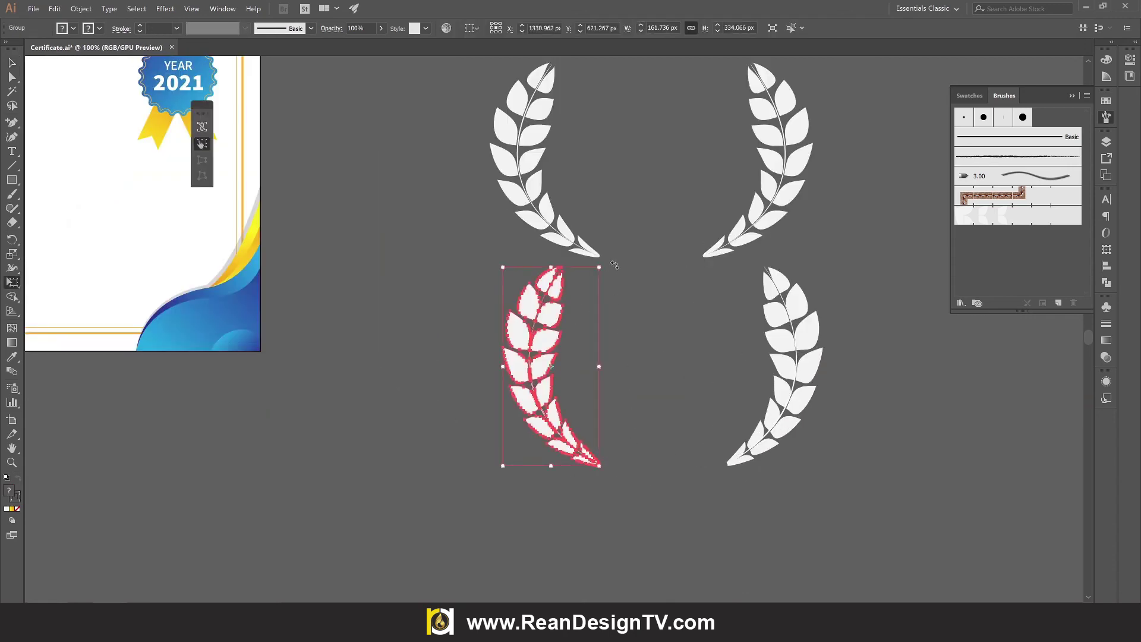
left_click_drag(614, 265, 597, 263)
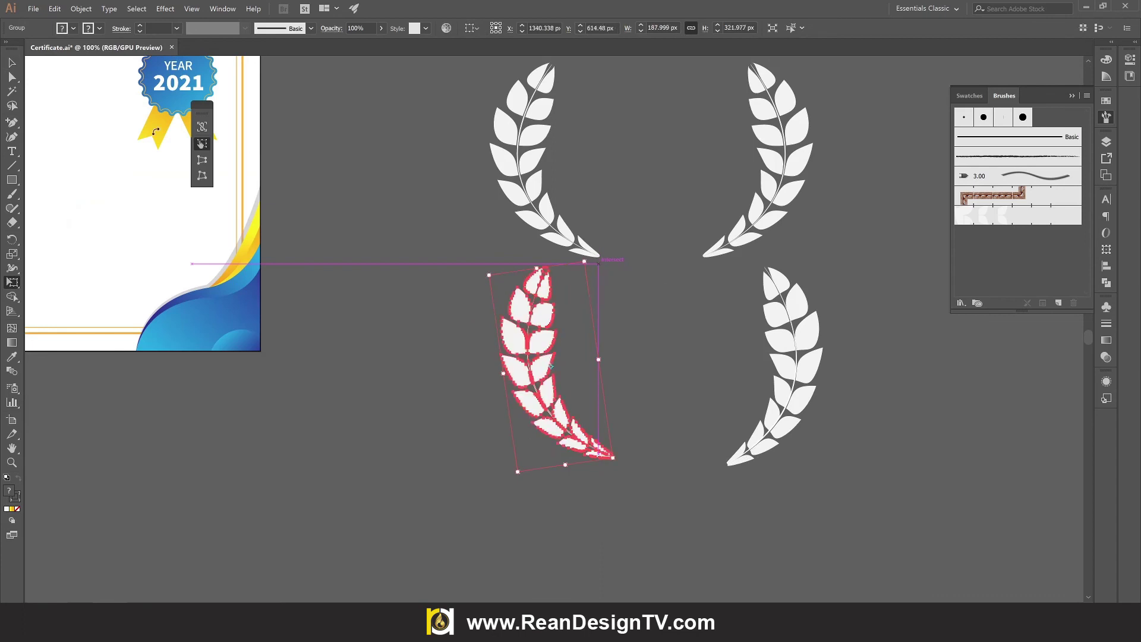
left_click(12, 62)
left_click(796, 386)
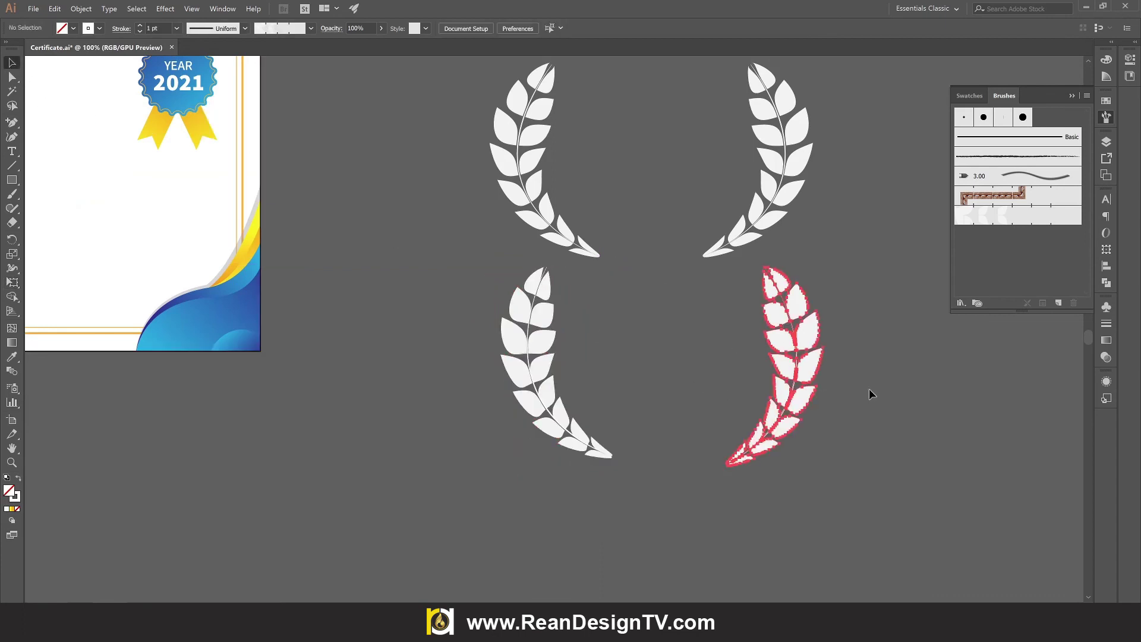
key("Delete")
Make a reflected copy of the tilted branch and move it to the right side
left_click(535, 377)
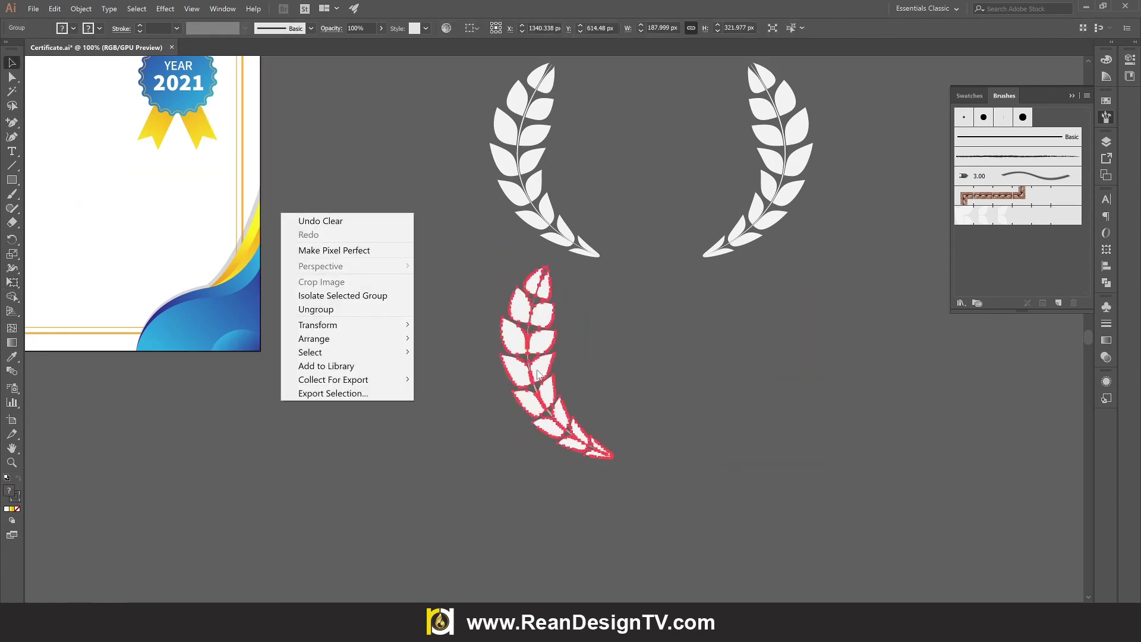
right_click(281, 213)
left_click(458, 367)
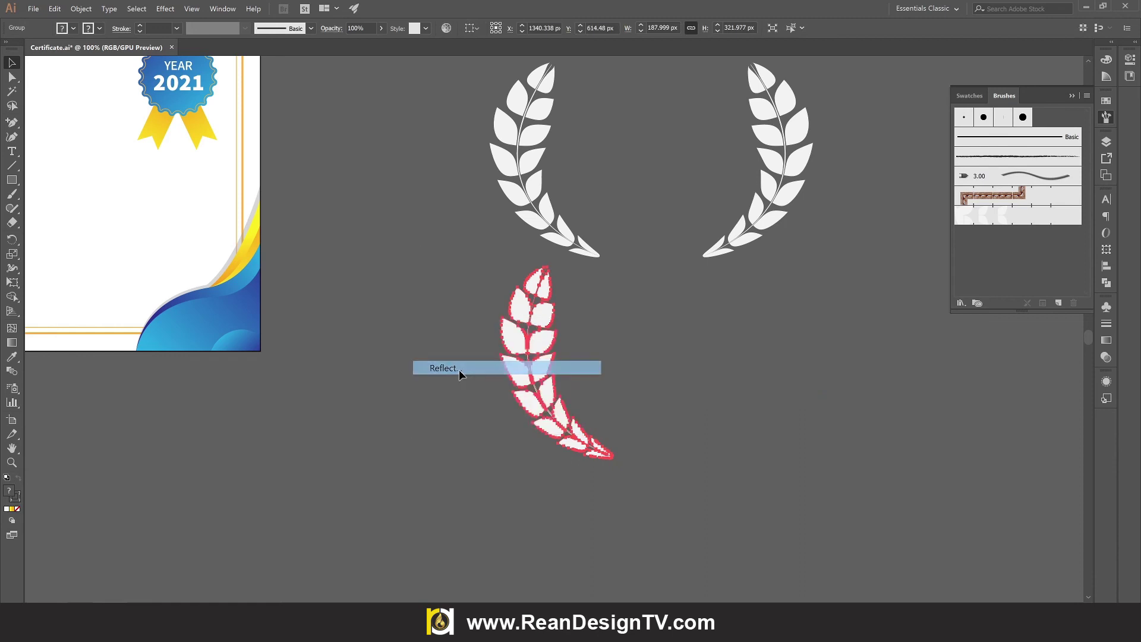
left_click(709, 352)
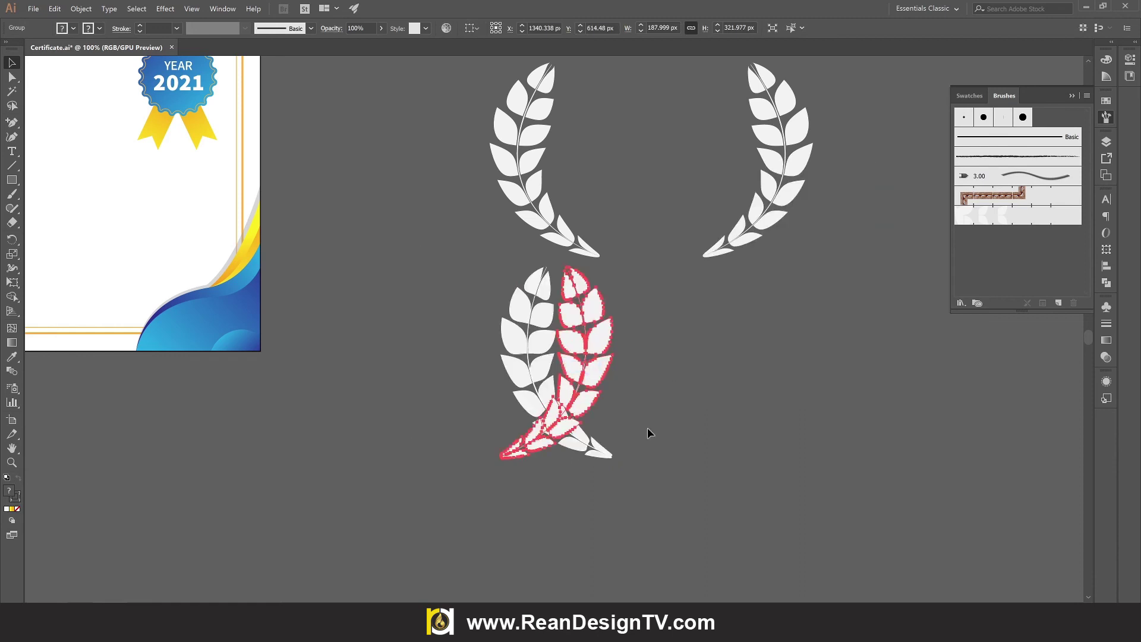
left_click(615, 411)
mouse_move(592, 402)
left_mouse_down()
mouse_move(784, 400)
mouse_move(772, 400)
left_mouse_up()
Delete the top two branches and group the two remaining lower branches
left_click(775, 432)
scroll(750, 428, "down", 1)
left_click_drag(552, 198, 815, 254)
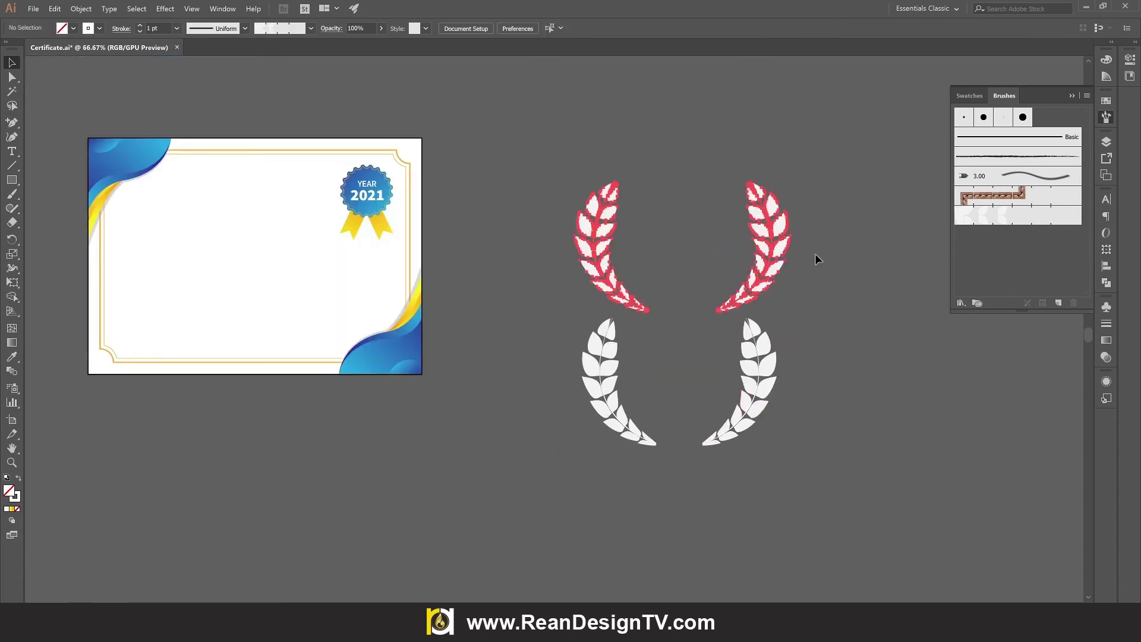
key("Delete")
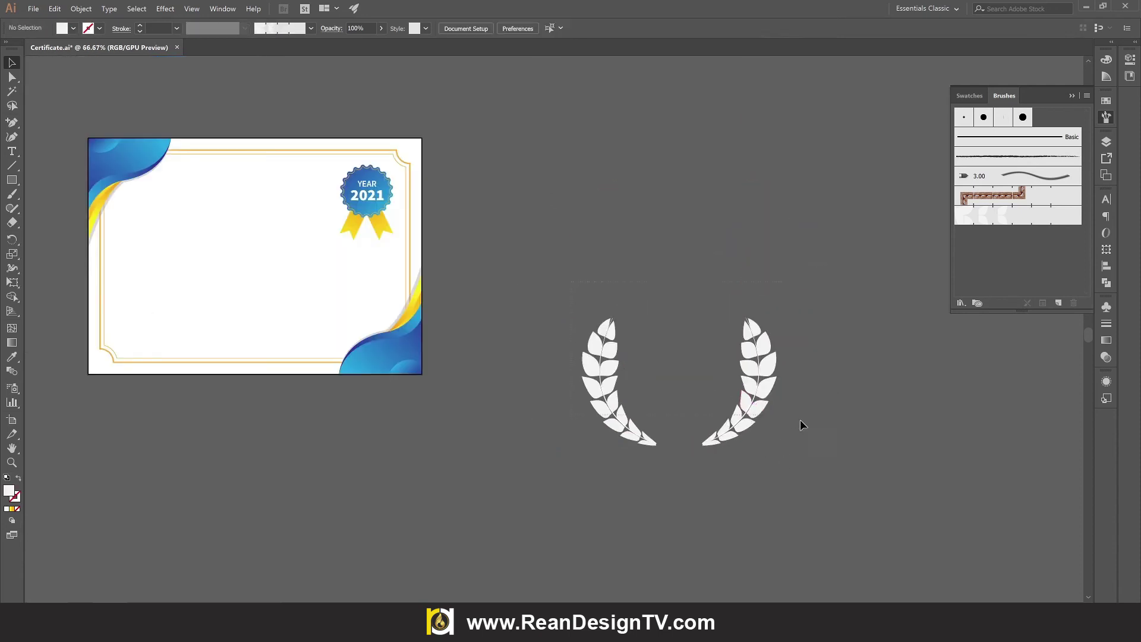
left_click_drag(582, 284, 802, 426)
right_click(393, 220)
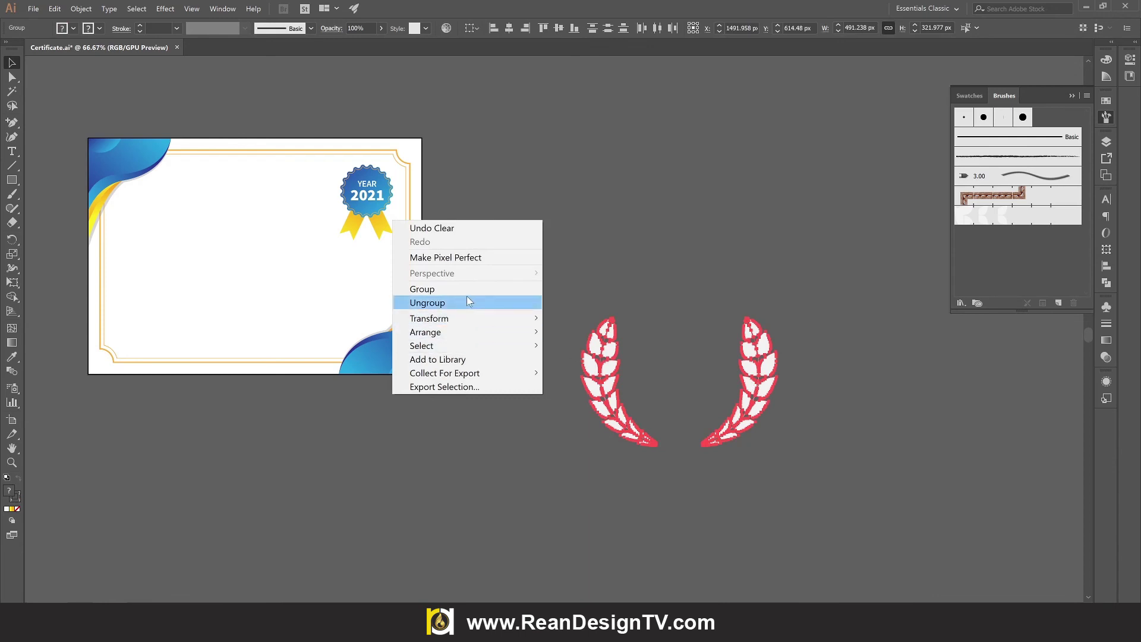
left_click(550, 284)
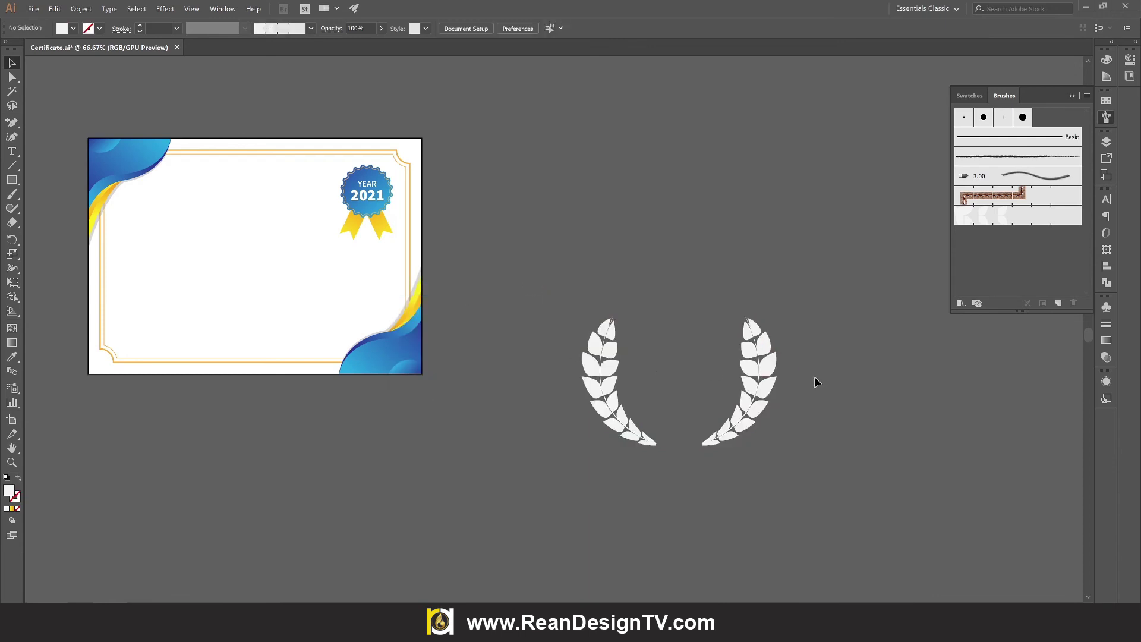
Show the Layers panel and position the laurel pair on the certificate
left_click(1073, 96)
left_click(1106, 141)
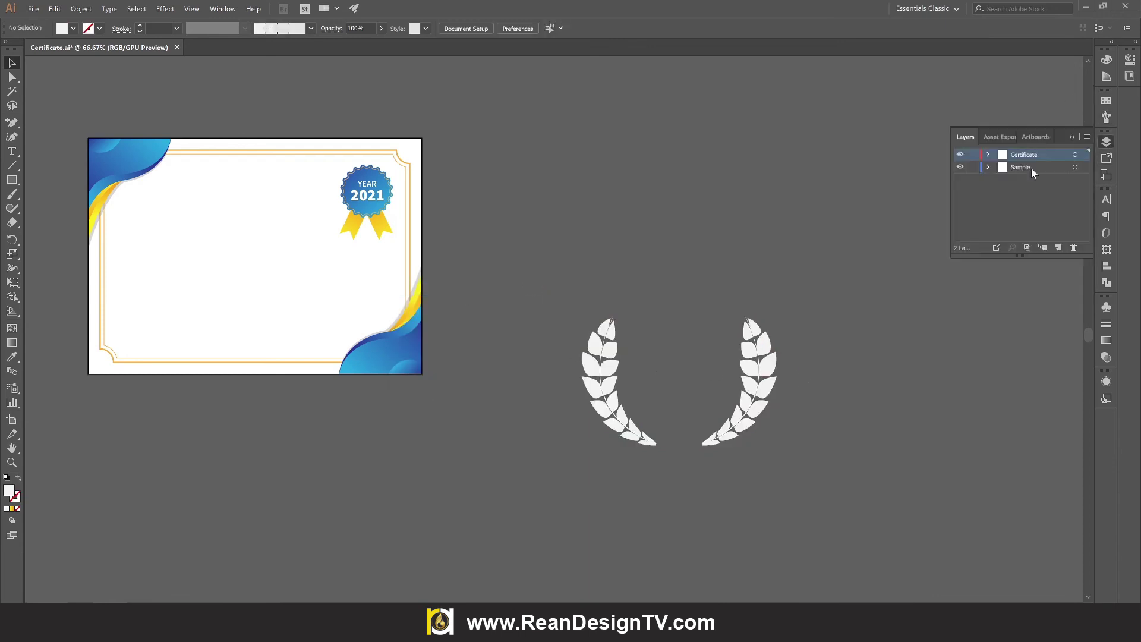
left_click_drag(773, 381, 336, 255)
scroll(513, 241, "left", 5)
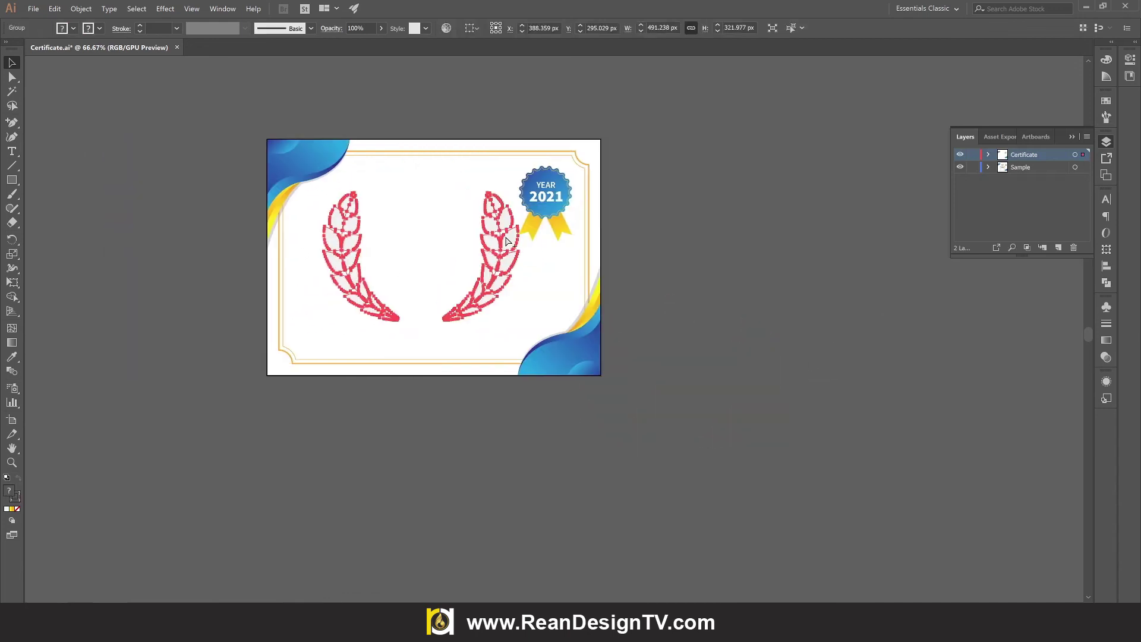
scroll(512, 241, "up", 1)
left_click_drag(514, 247, 518, 246)
Enter the laurel group to inspect a single right-laurel leaf, then exit the group
left_click(889, 306)
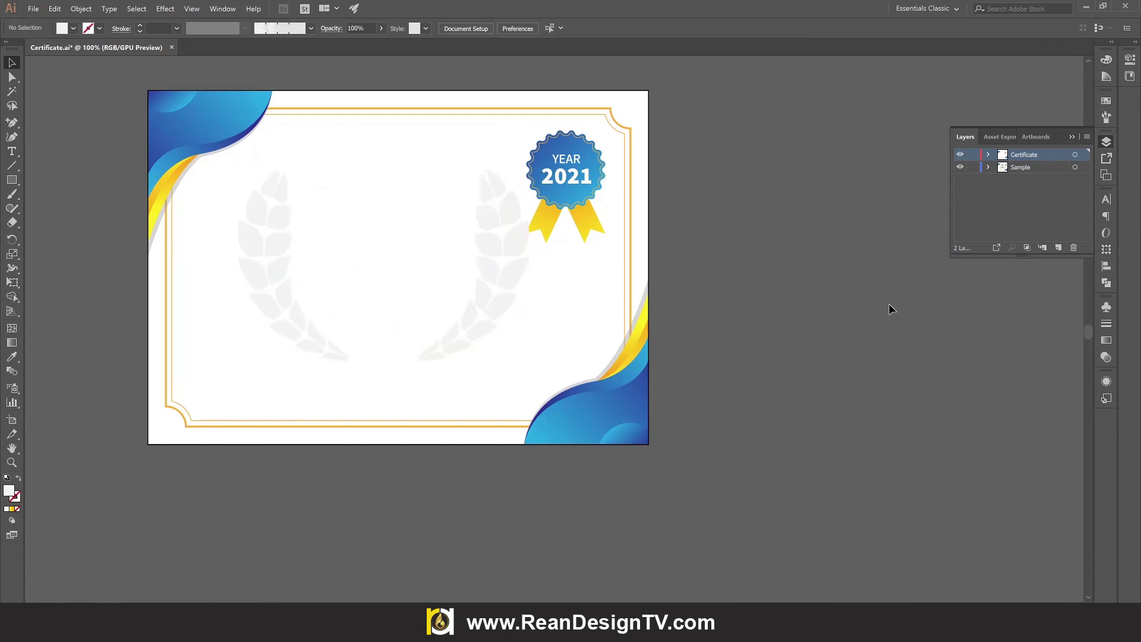
left_click(508, 290)
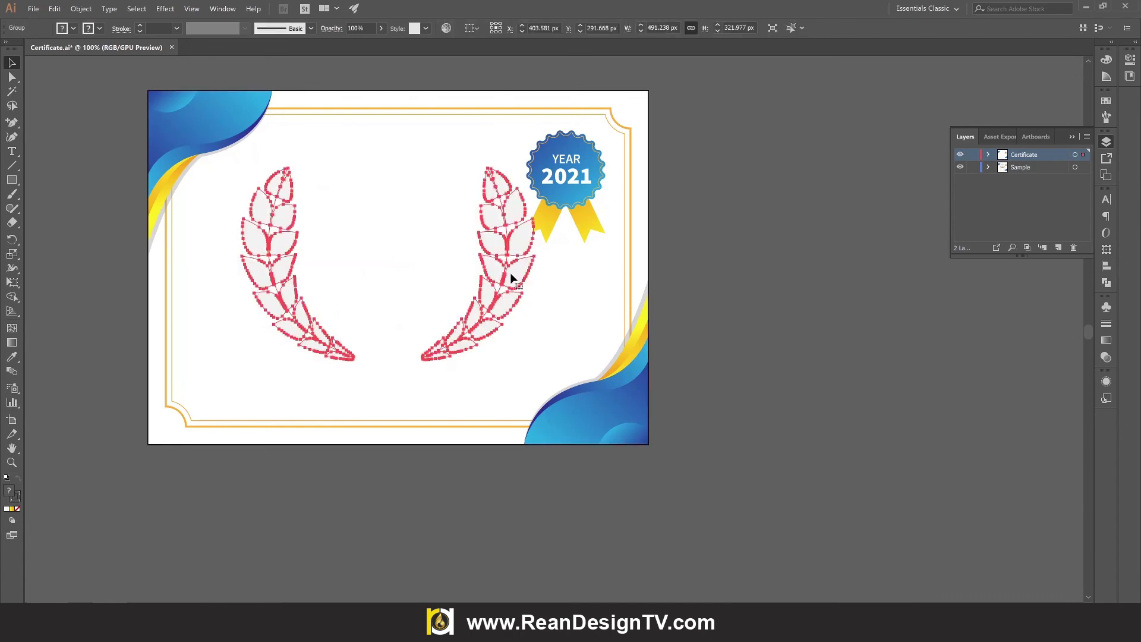
scroll(511, 286, "up", 1)
scroll(514, 282, "up", 1)
double_click(514, 282)
scroll(523, 273, "down", 1)
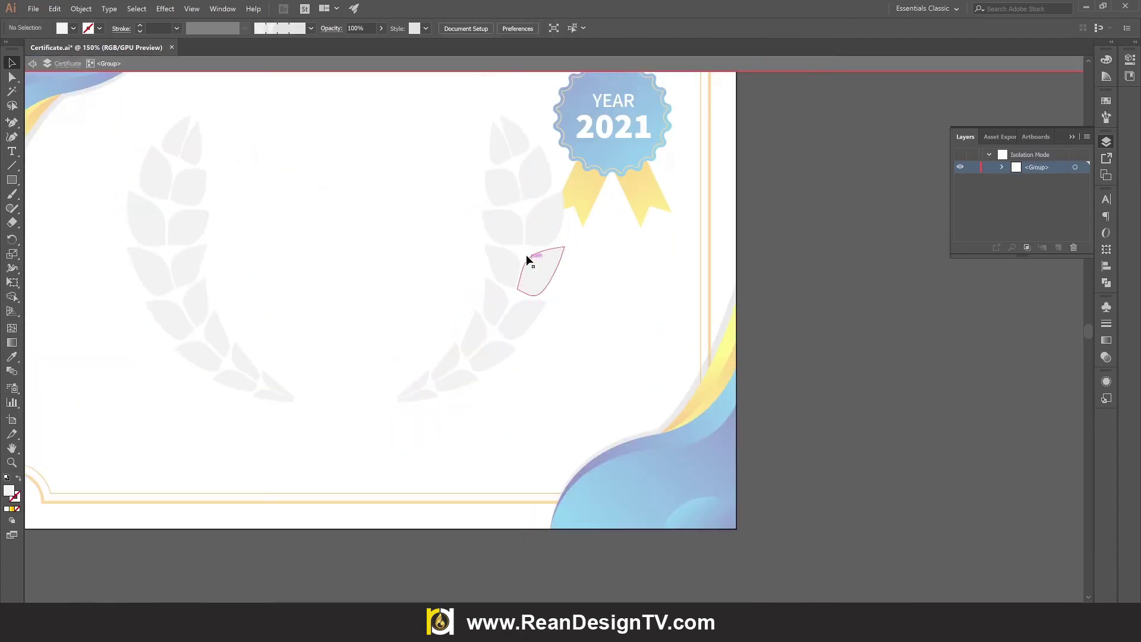
left_click(526, 254)
double_click(826, 326)
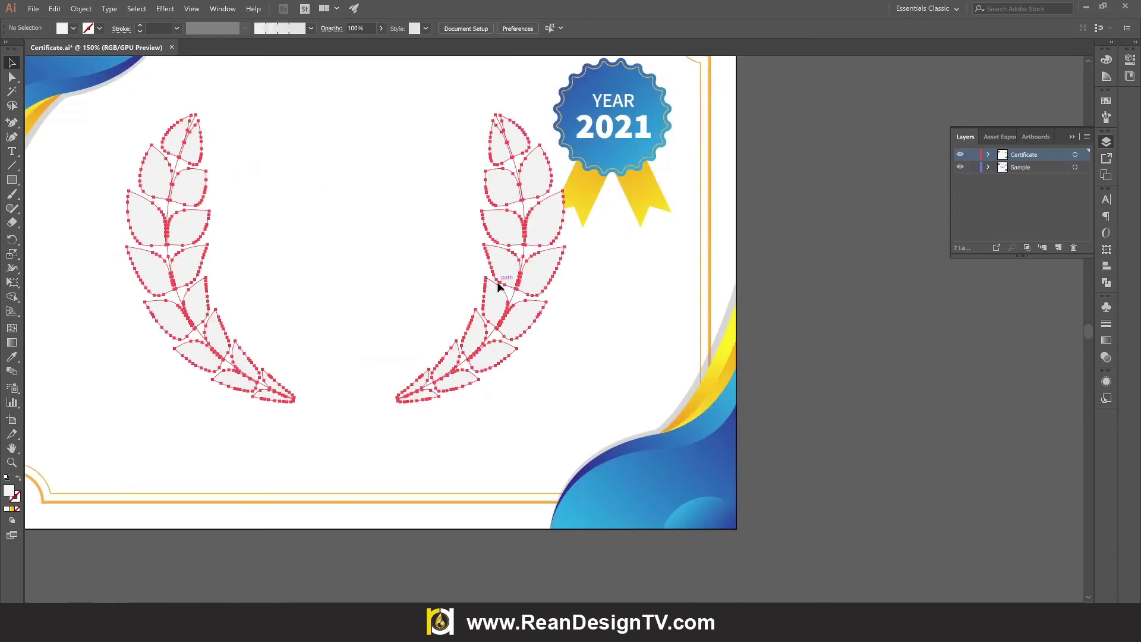
Expand the laurels' appearance into plain shapes and fill them dark grey
left_click(81, 9)
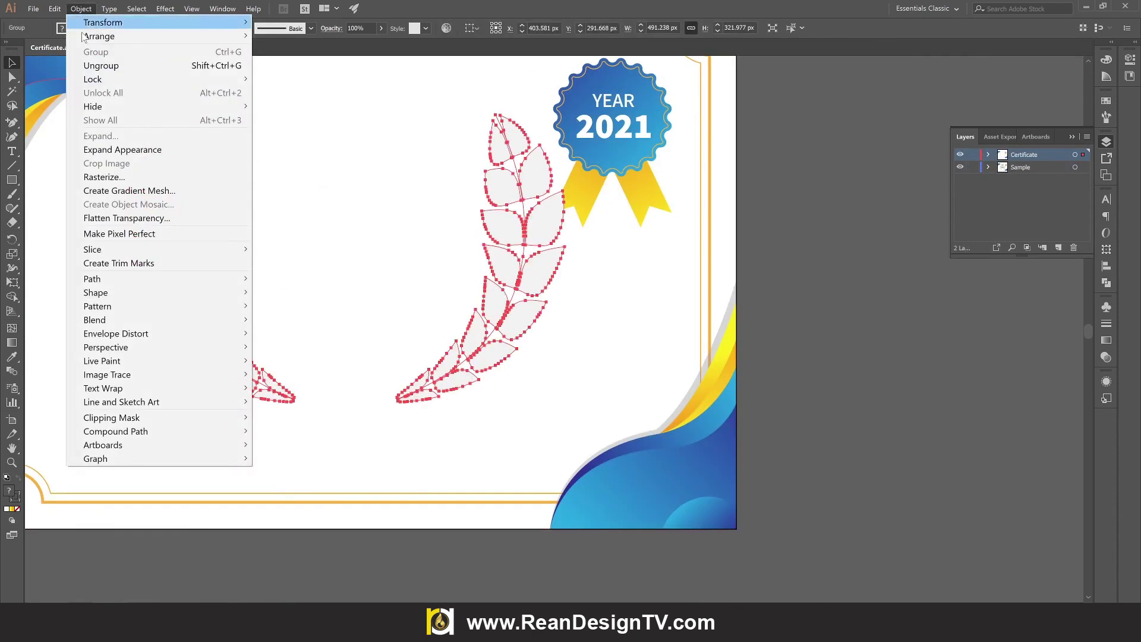
left_click(116, 149)
left_click(819, 386)
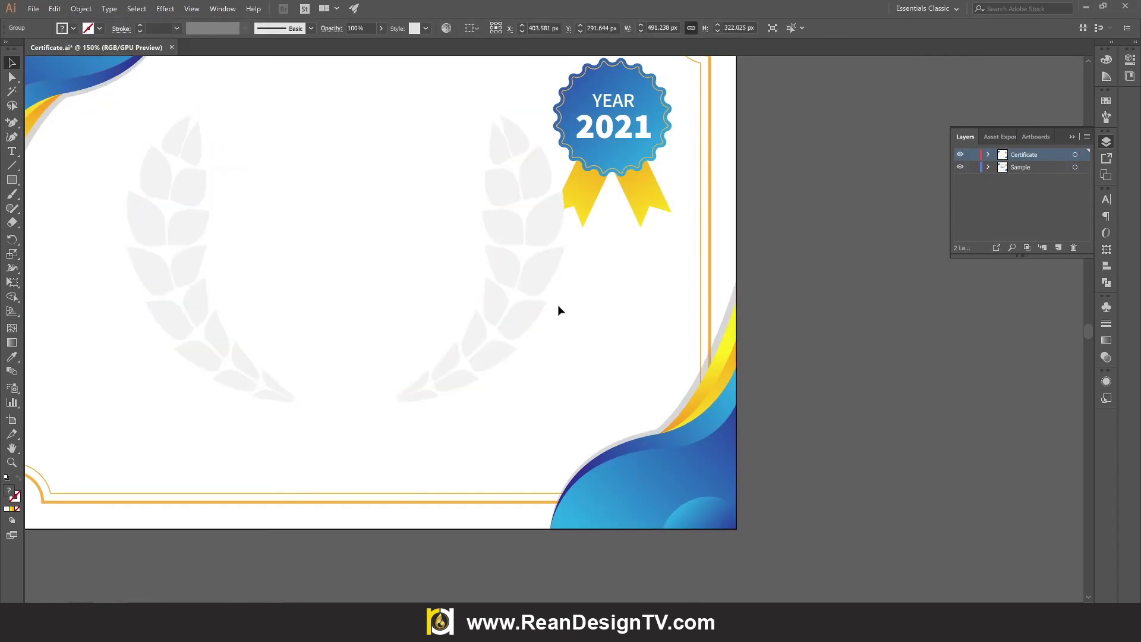
left_click(540, 281)
left_click(75, 28)
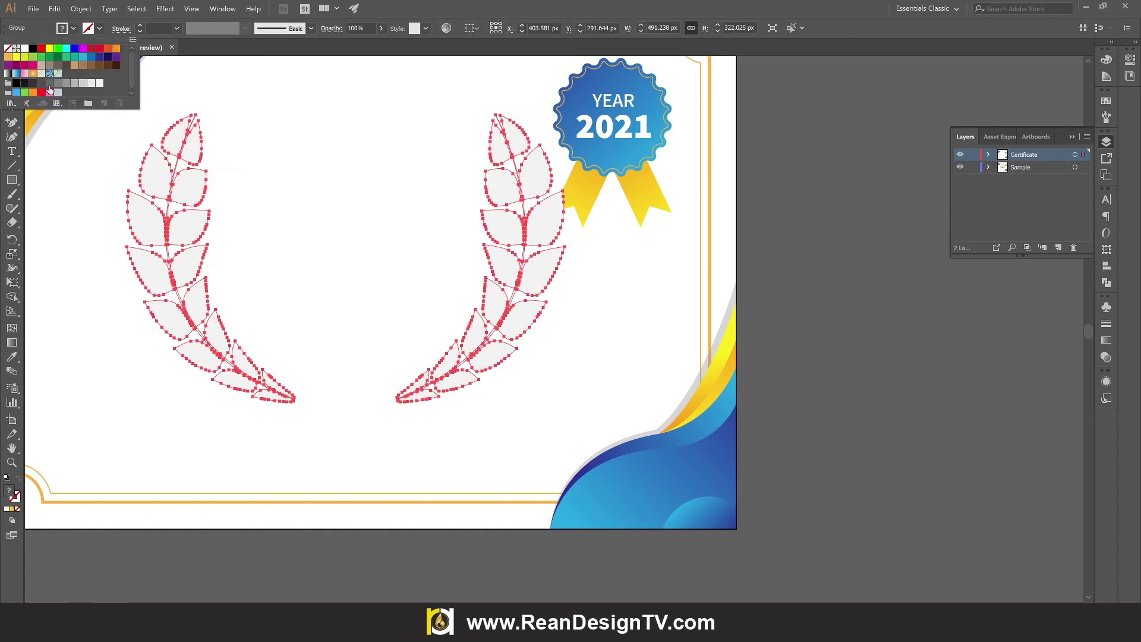
left_click(50, 83)
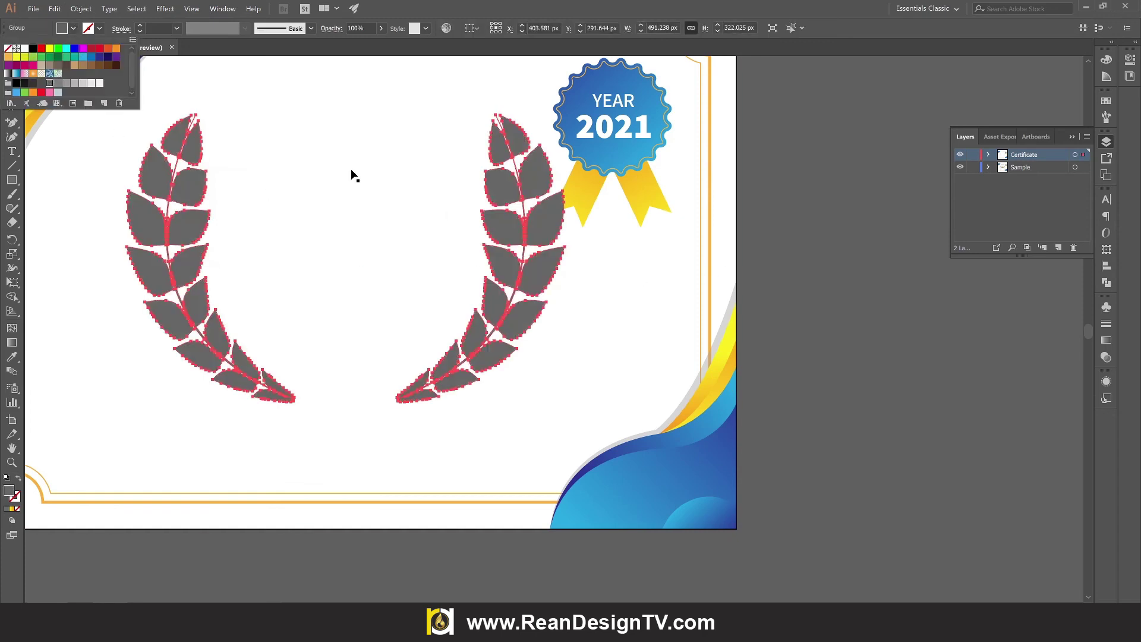
left_click(853, 270)
Lower the laurel wreath's opacity to 31%
left_click(554, 231)
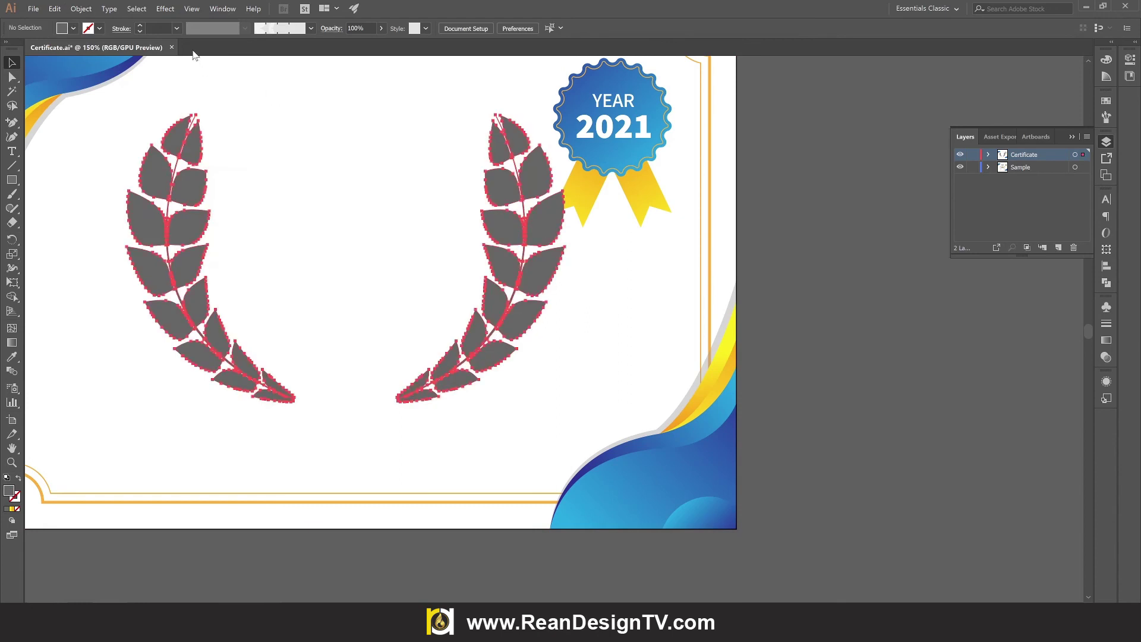
left_click(381, 28)
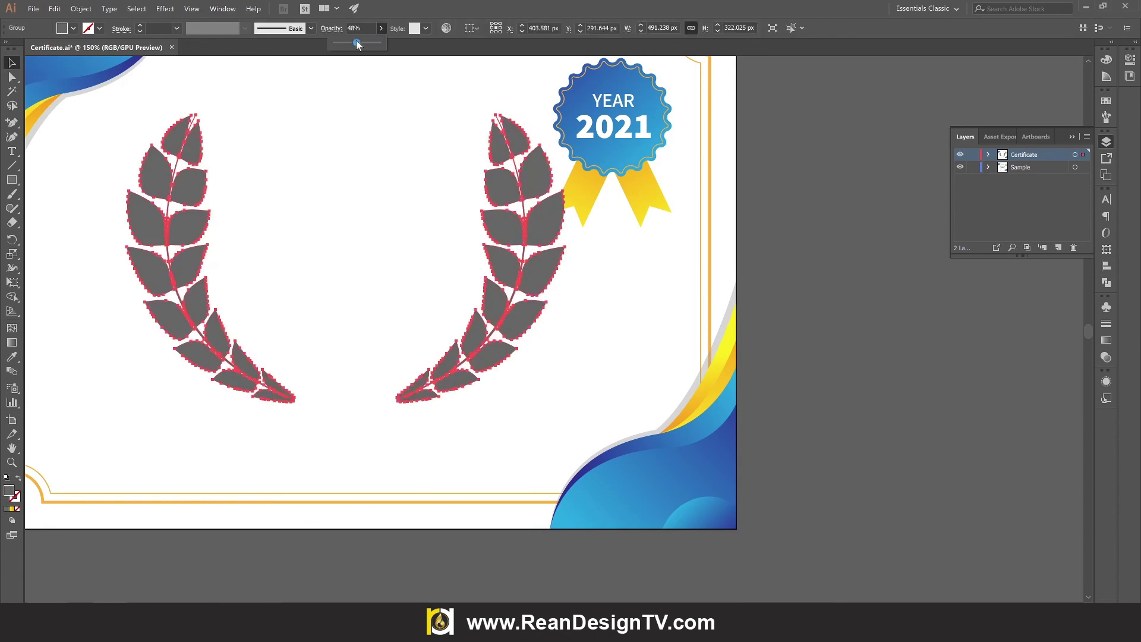
left_click_drag(356, 44, 350, 44)
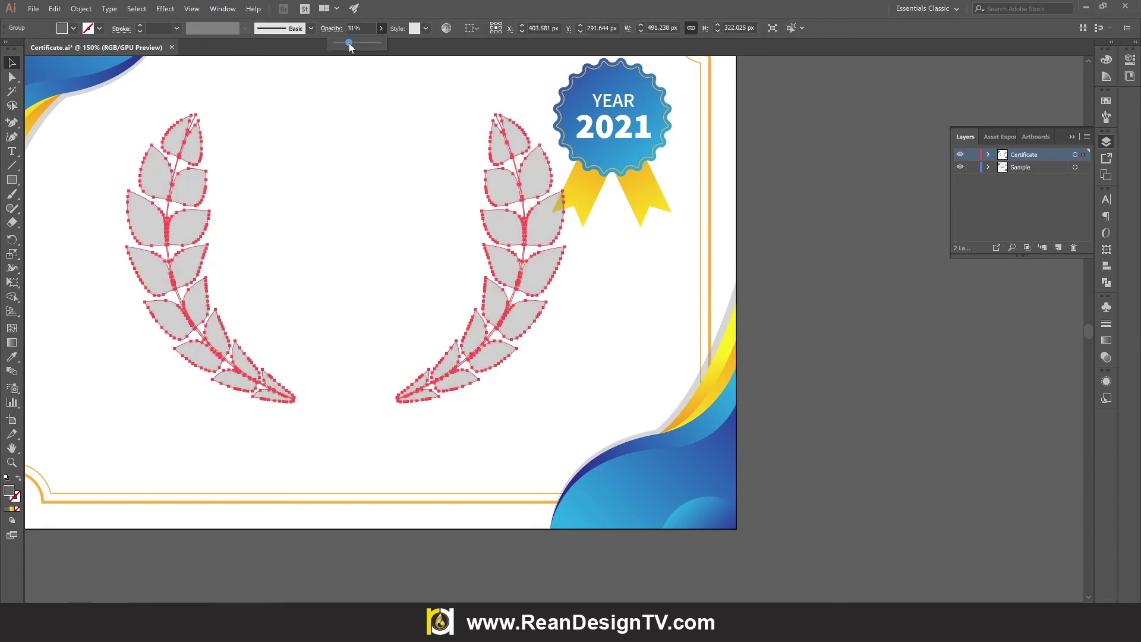
left_click(857, 277)
Bring the YEAR 2021 badge to the front and view the certificate at 100%
left_click(624, 136)
right_click(624, 137)
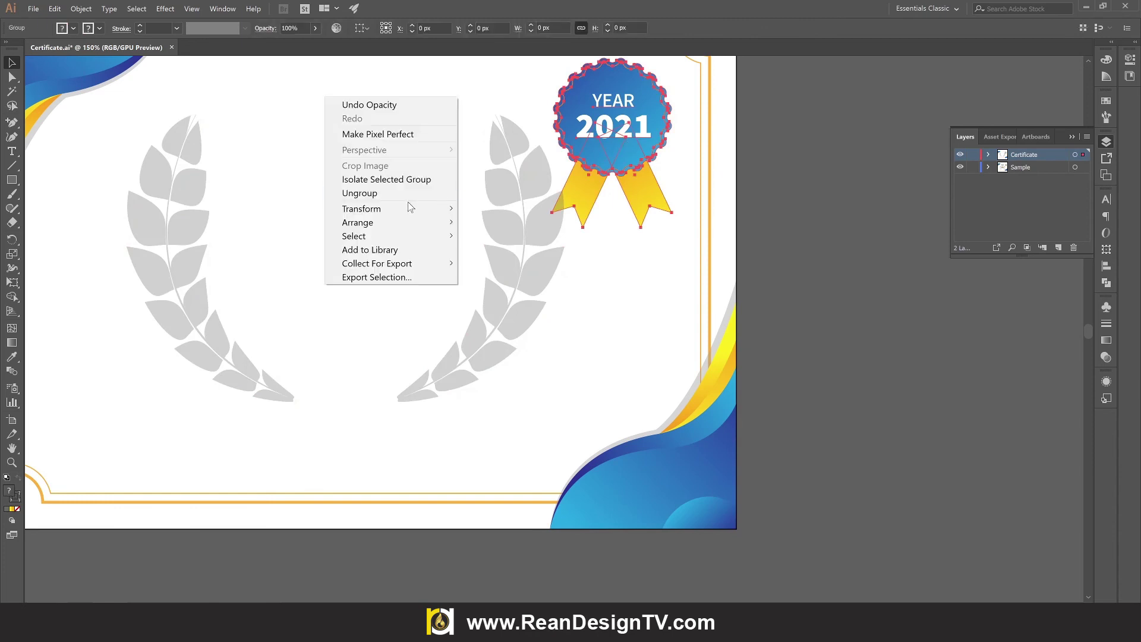
mouse_move(357, 222)
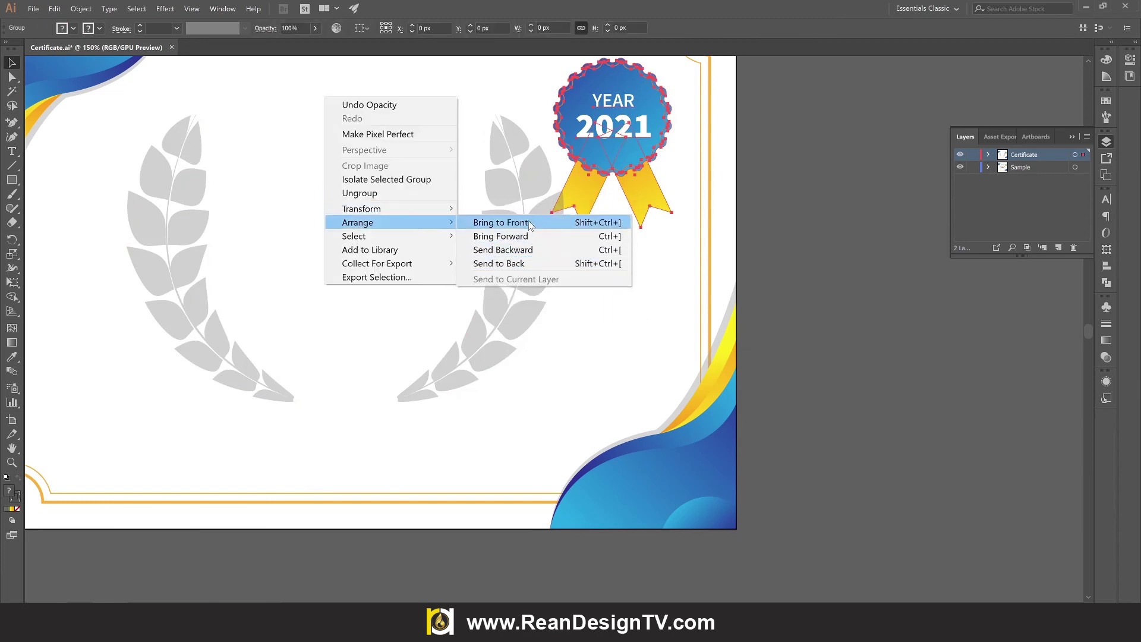
left_click(531, 222)
key("ctrl+1")
left_click(874, 294)
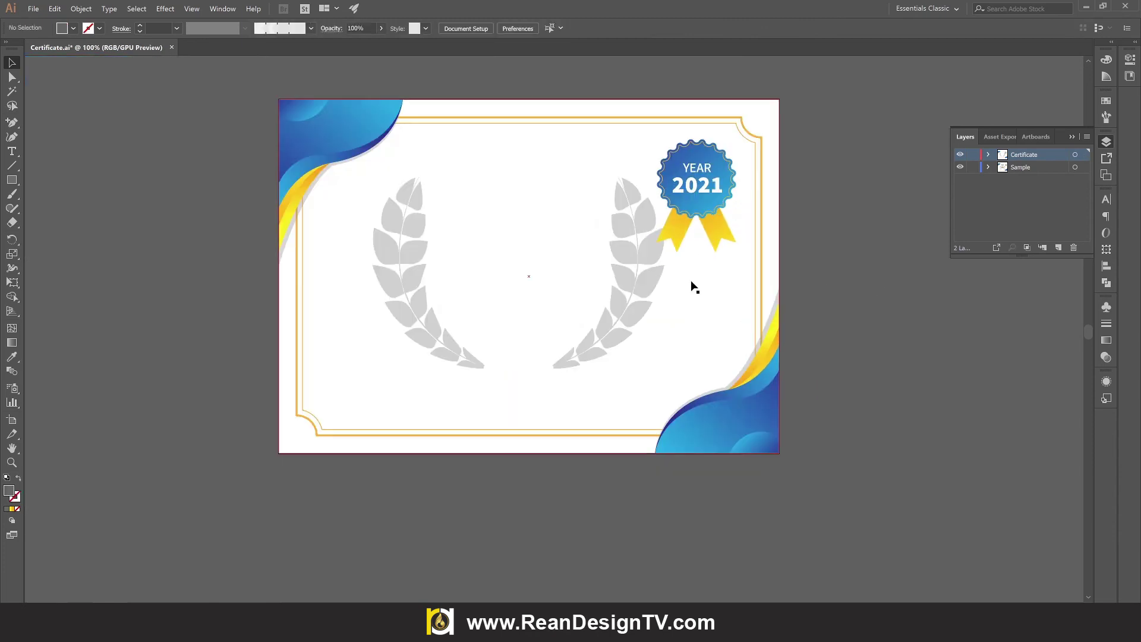
Move the laurel wreath down about 20 px
left_click(654, 285)
left_click_drag(650, 286, 649, 297)
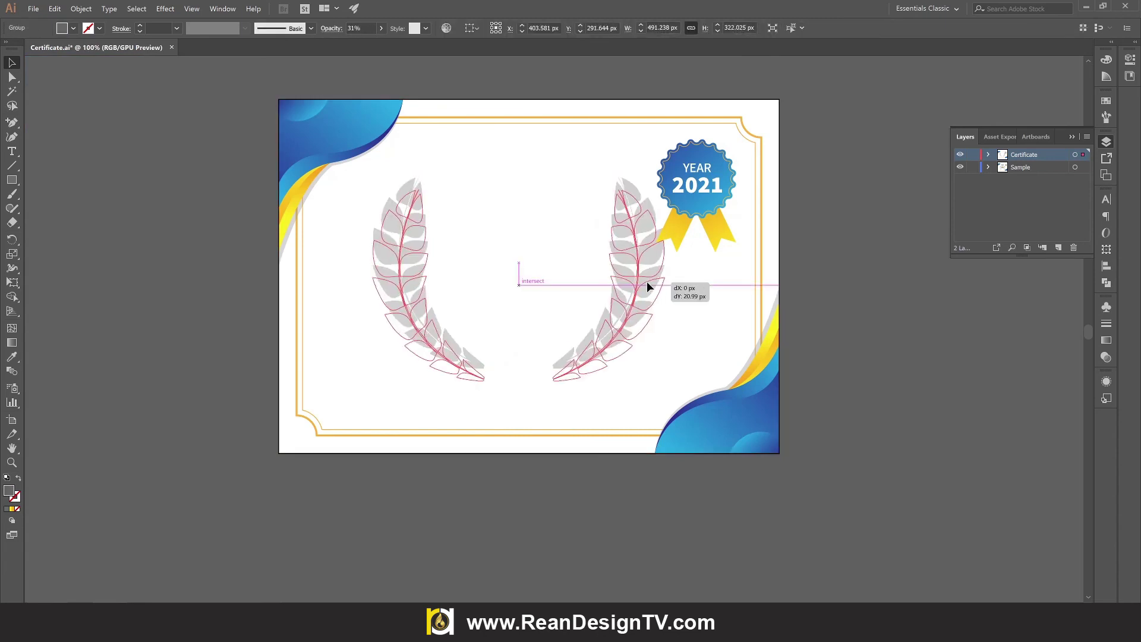
left_click(871, 334)
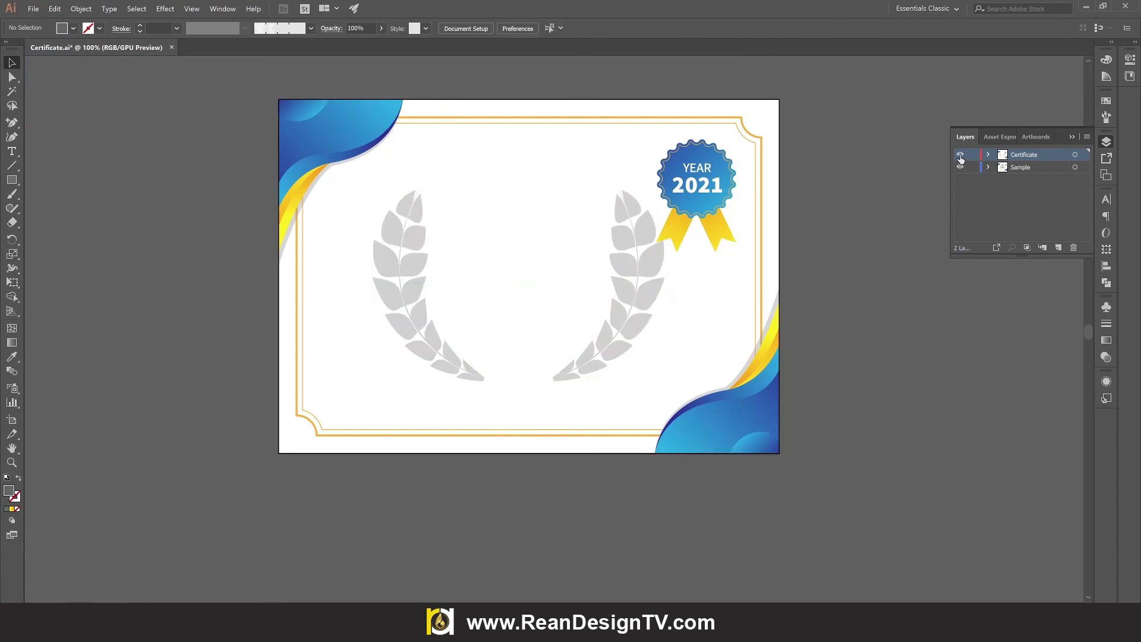
With the Certificate layer hidden, copy the Sample layer's text and lines without the background
left_click(960, 155)
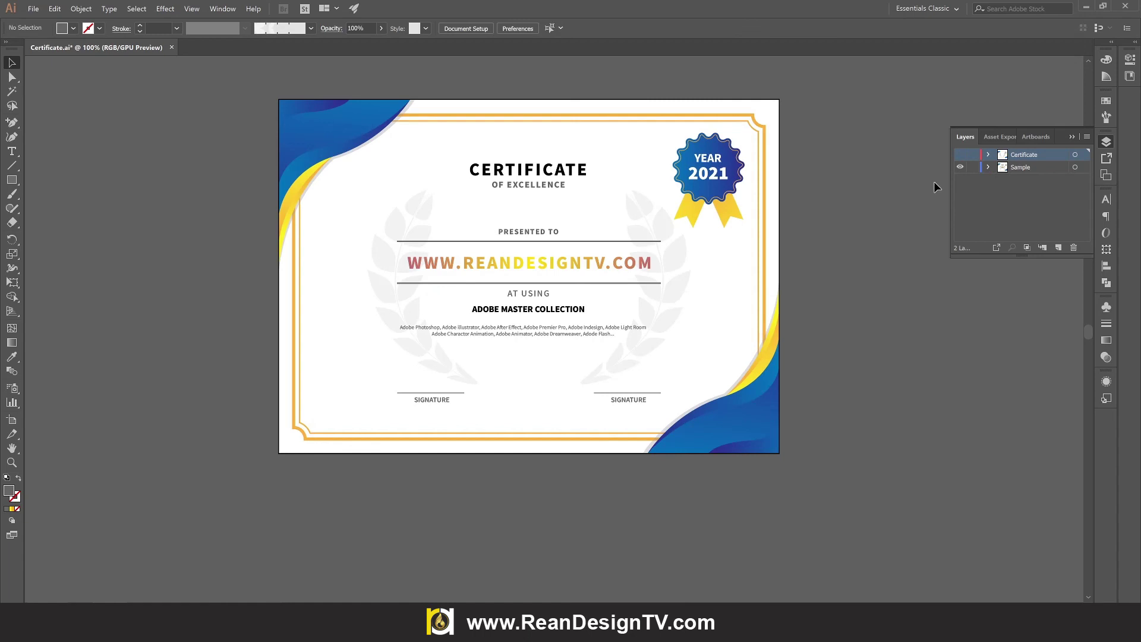
left_click(544, 266)
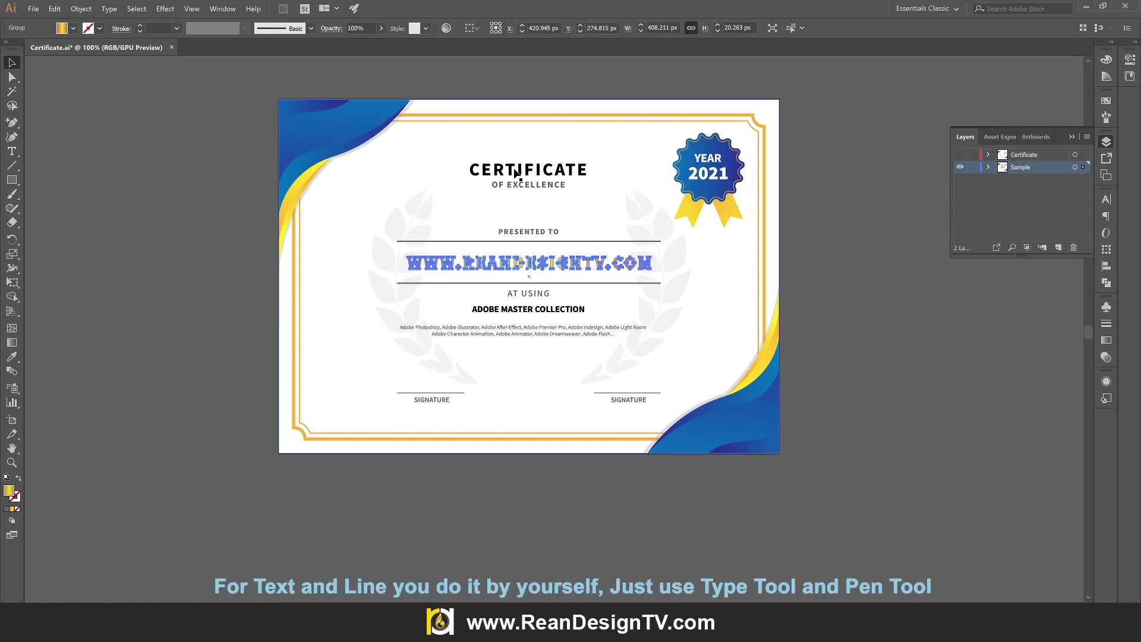
left_click(515, 144)
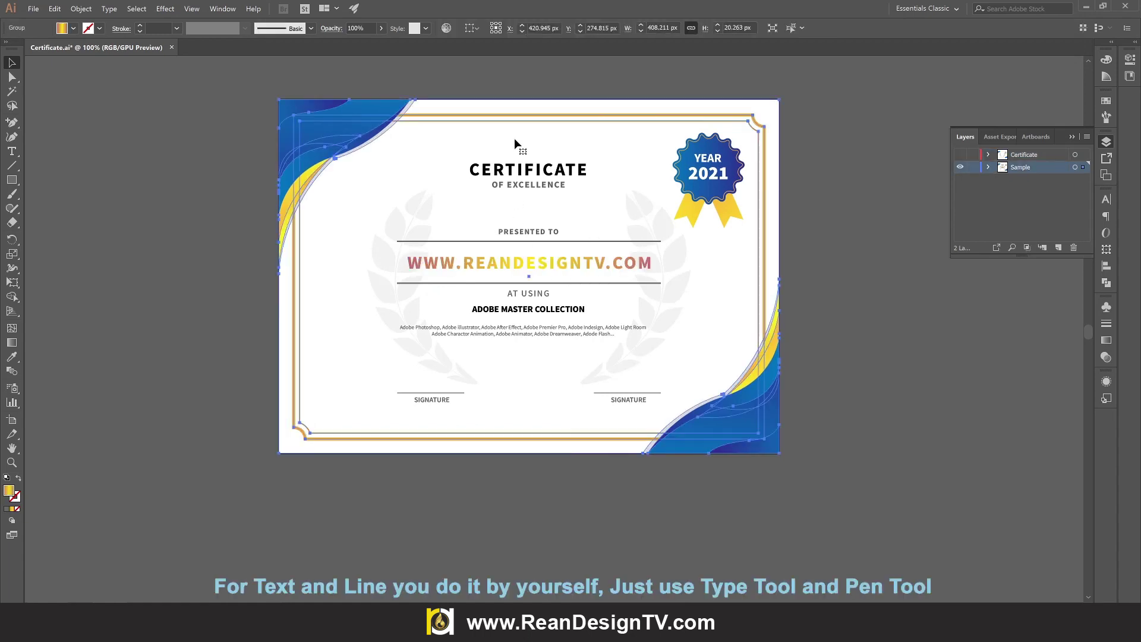
left_click(522, 79)
left_click_drag(552, 368, 552, 370)
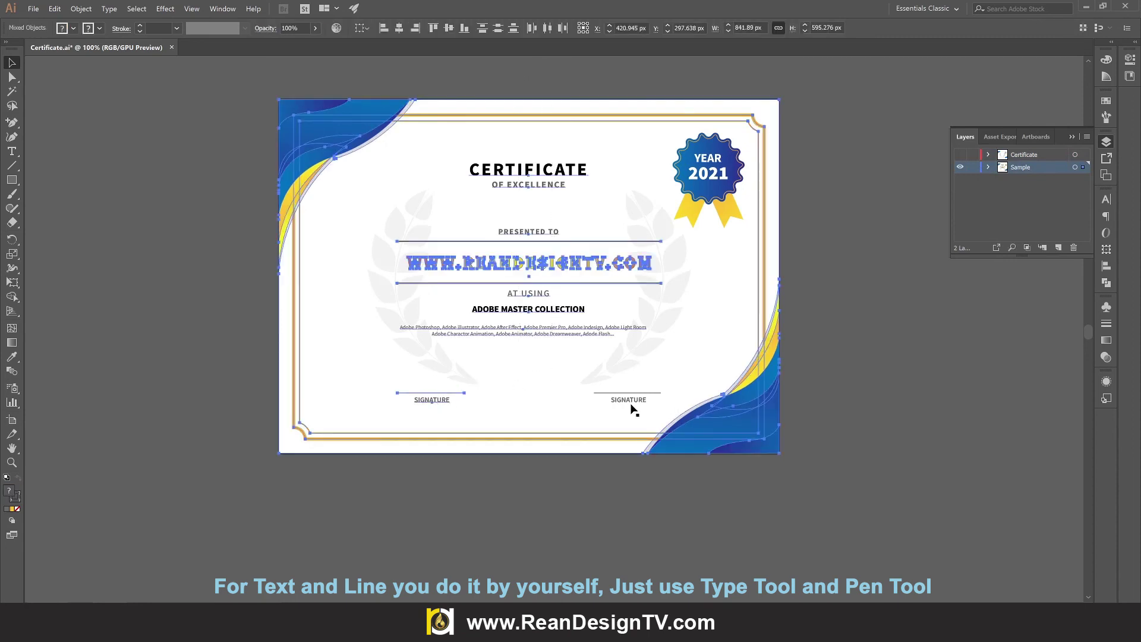
left_click(730, 435, "shift")
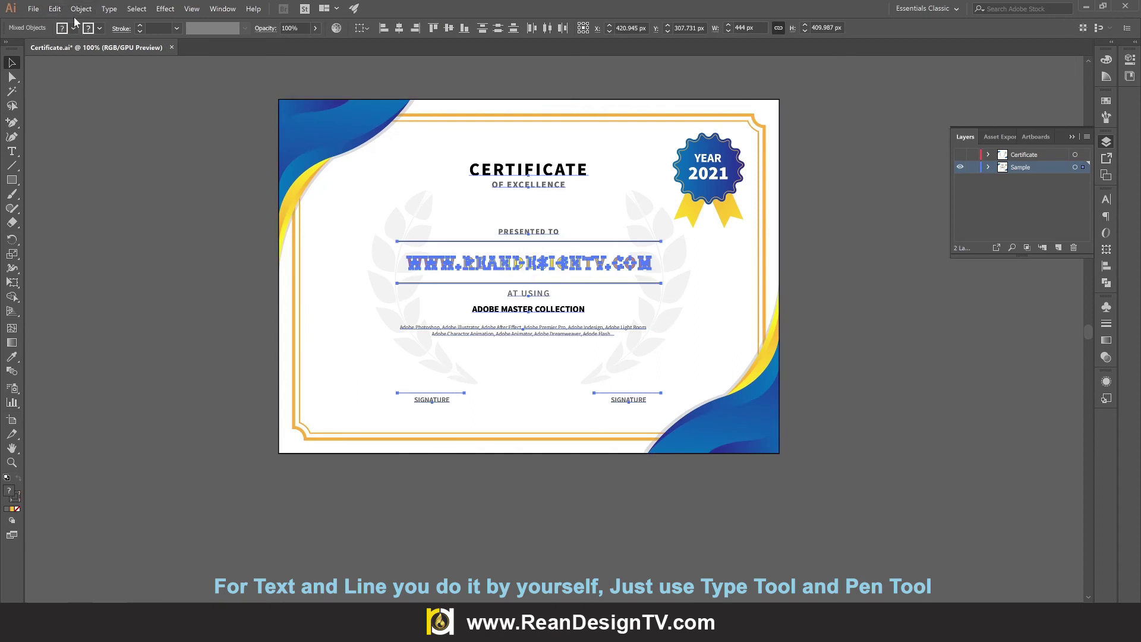
left_click(54, 8)
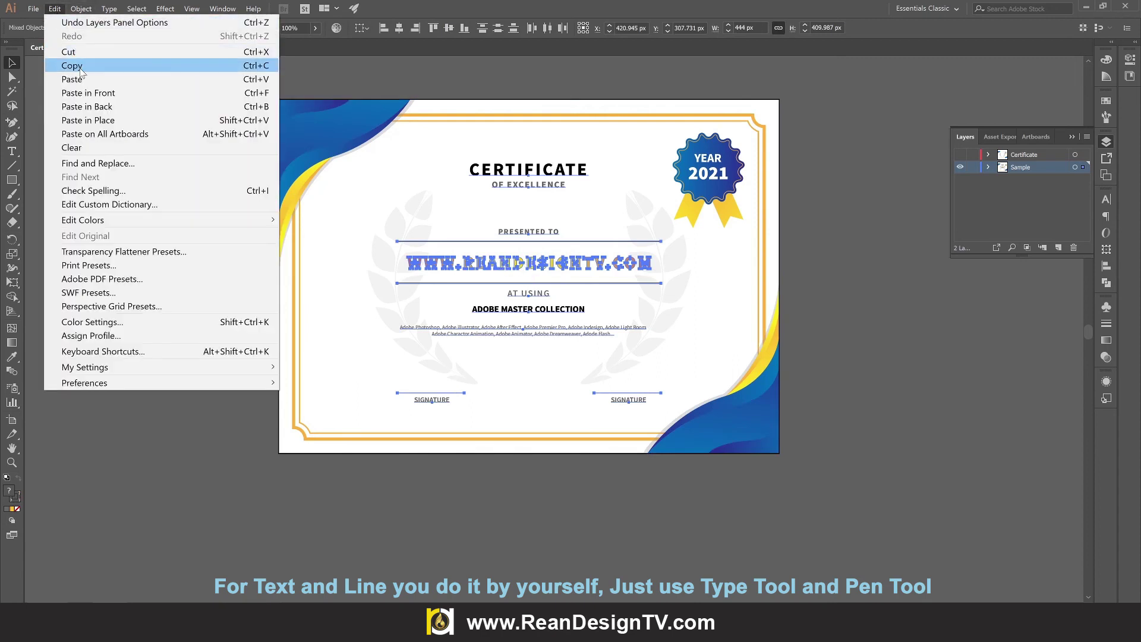
left_click(81, 66)
left_click(1082, 177)
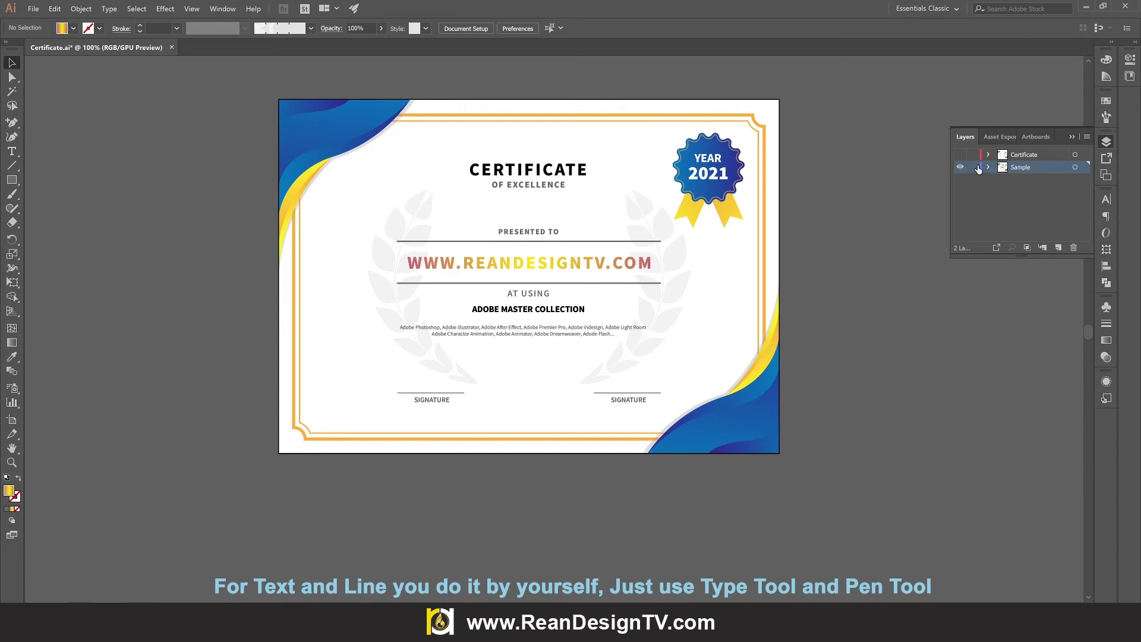
Paste the copied text and lines in place onto the visible, active Certificate layer
left_click(960, 155)
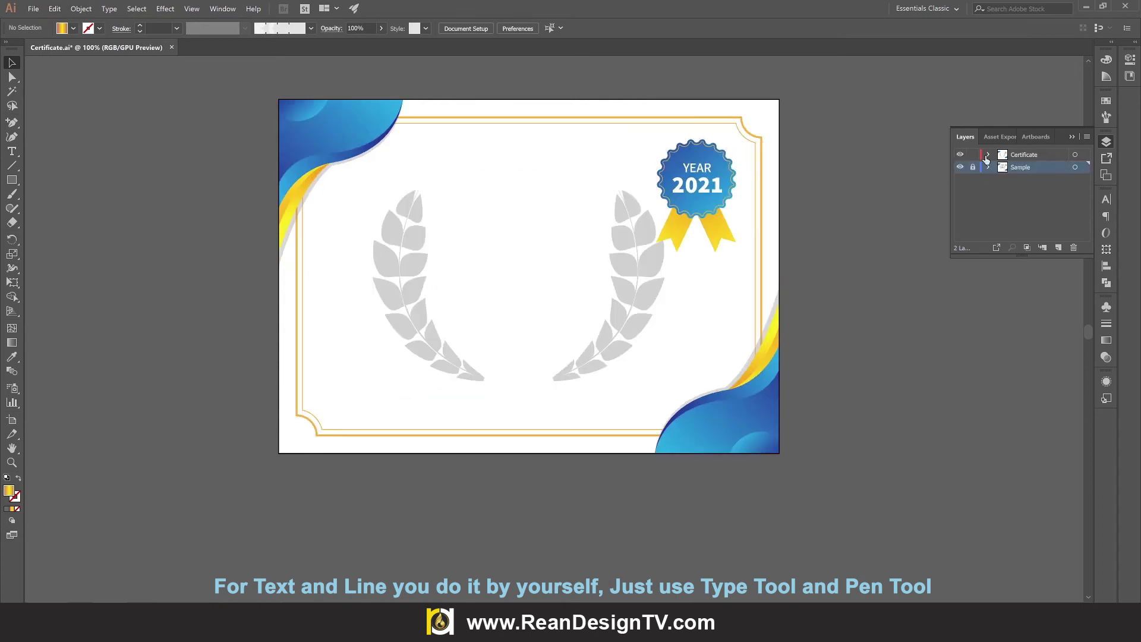
left_click(1040, 156)
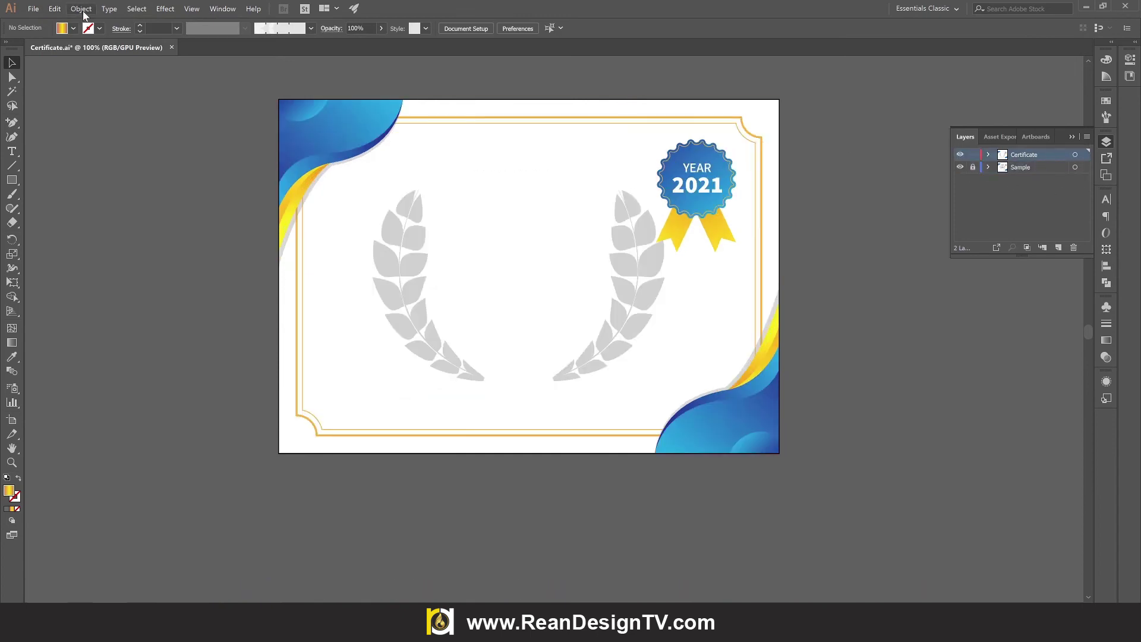
left_click(55, 9)
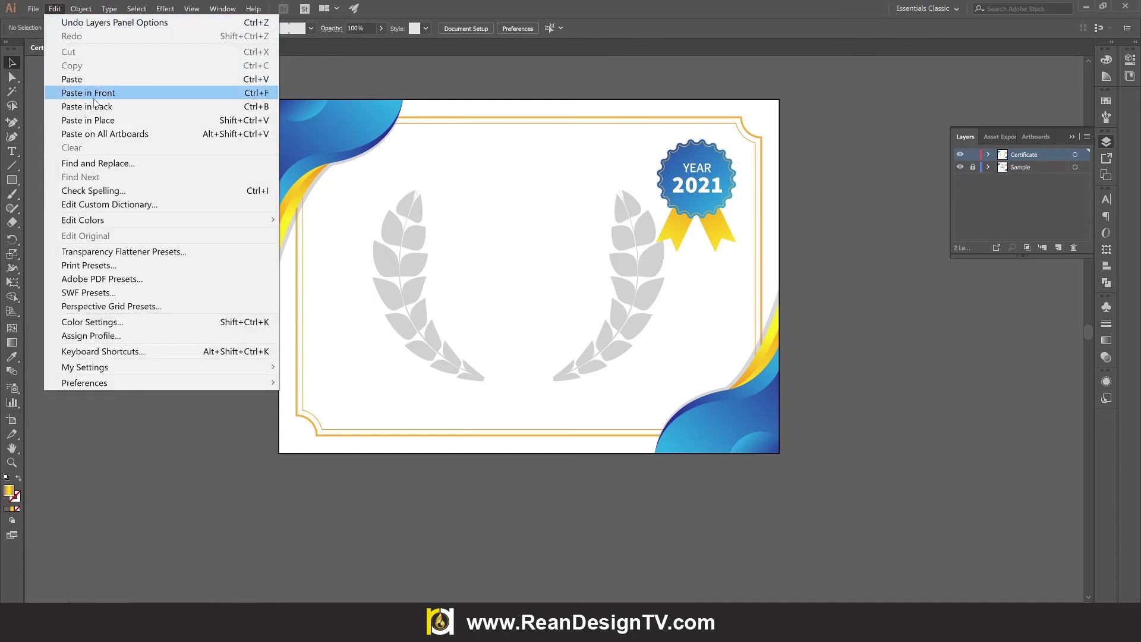
left_click(101, 121)
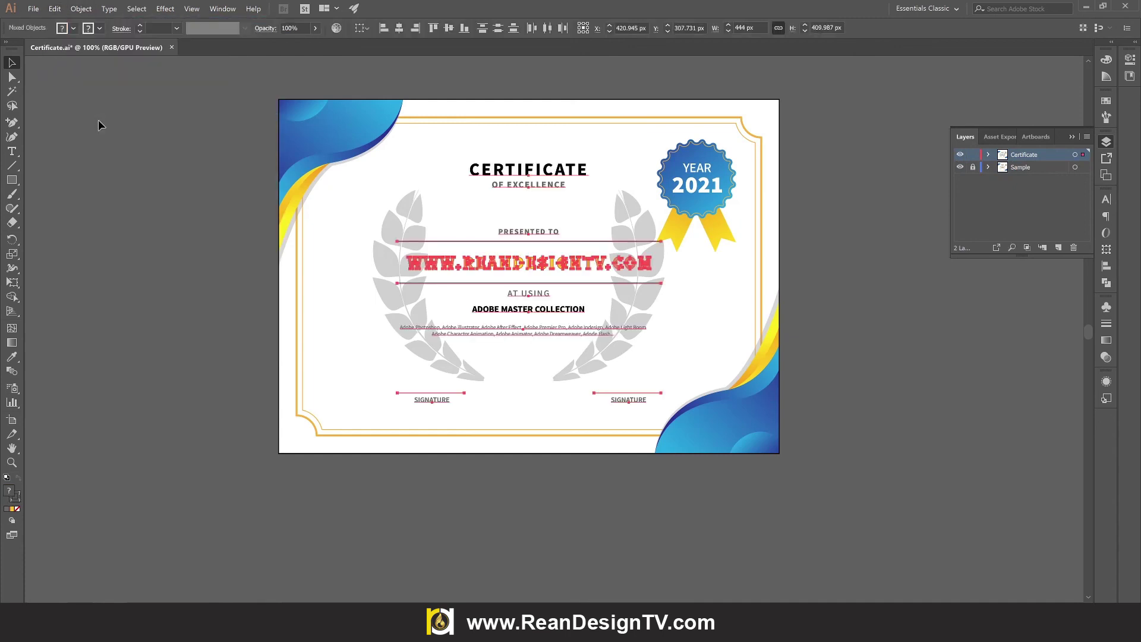
left_click(907, 288)
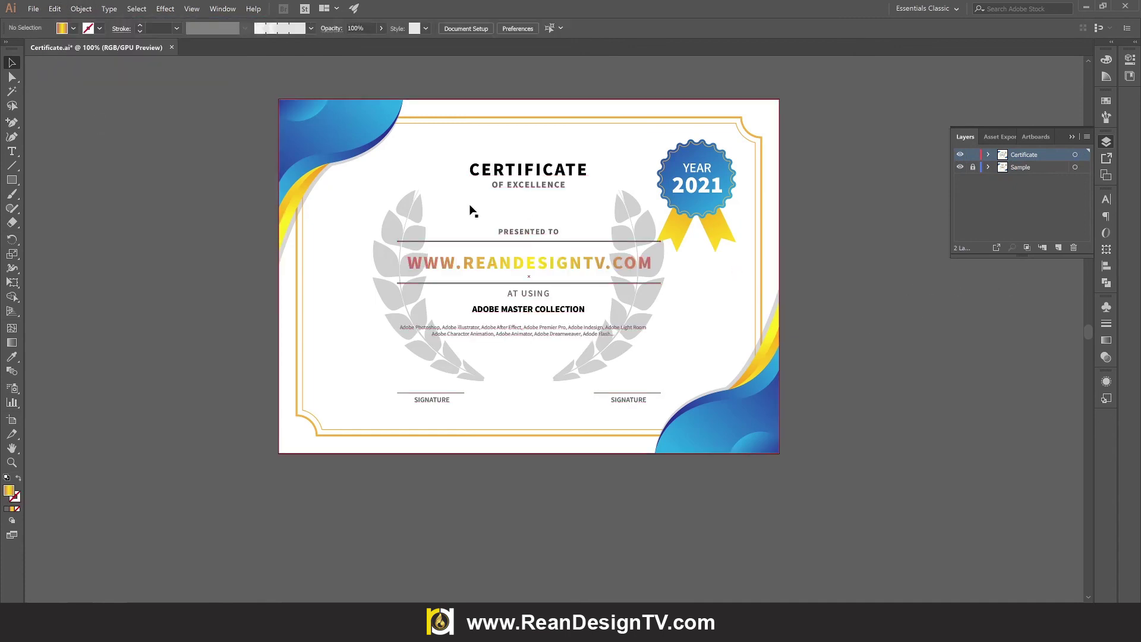
Change the laurel wreath's fill to a lighter grey
left_click(404, 215)
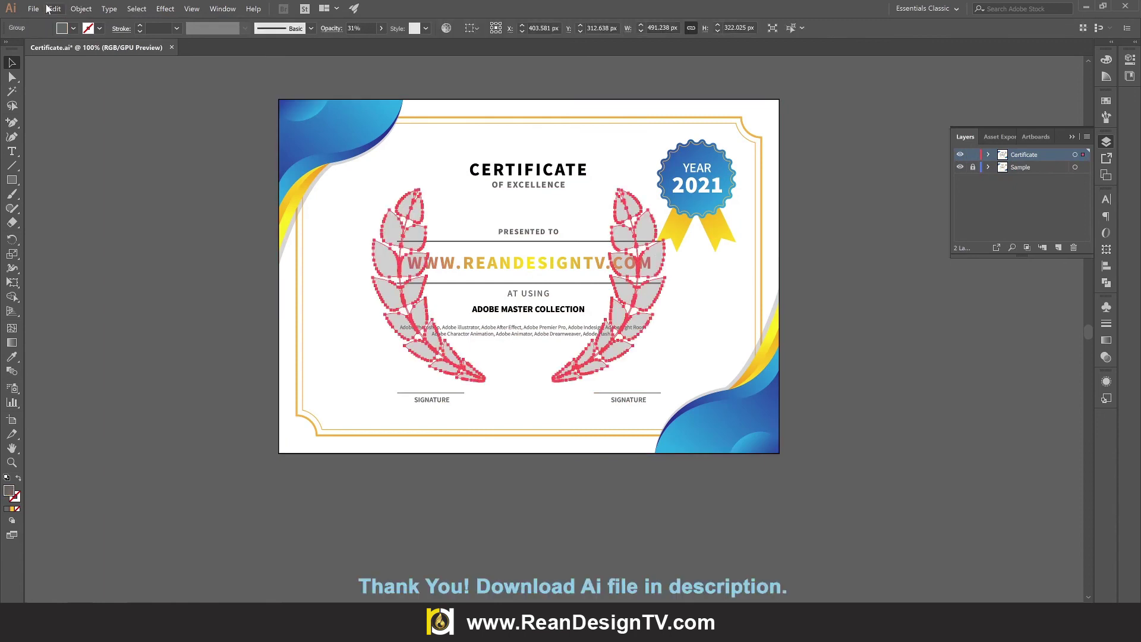
left_click(74, 29)
left_click(74, 84)
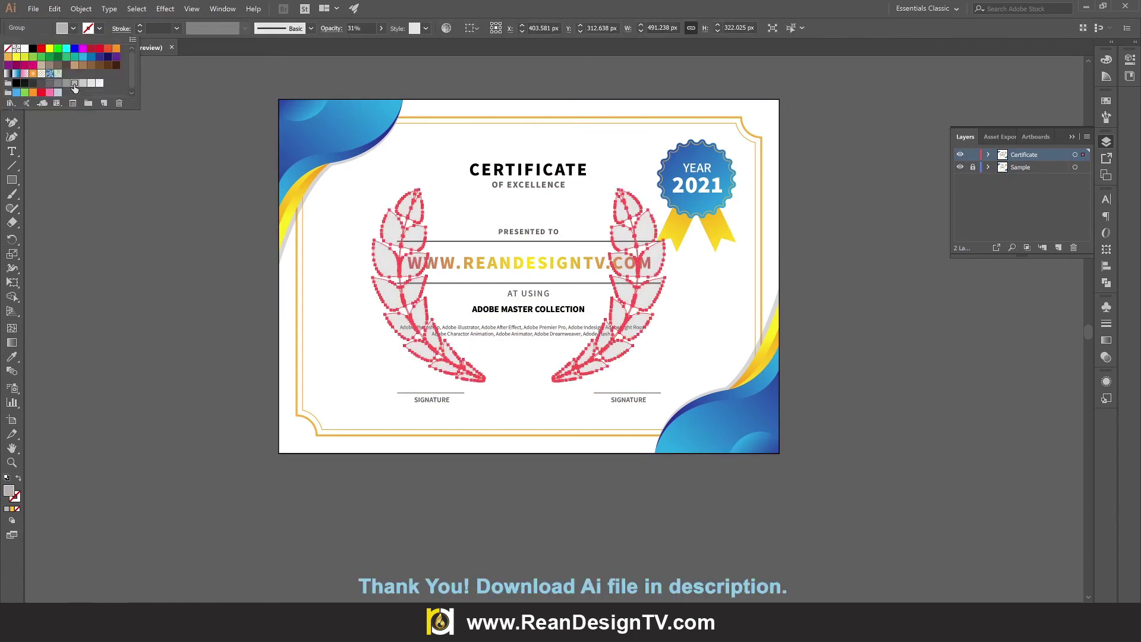
left_click(129, 201)
scroll(148, 219, "up", 3)
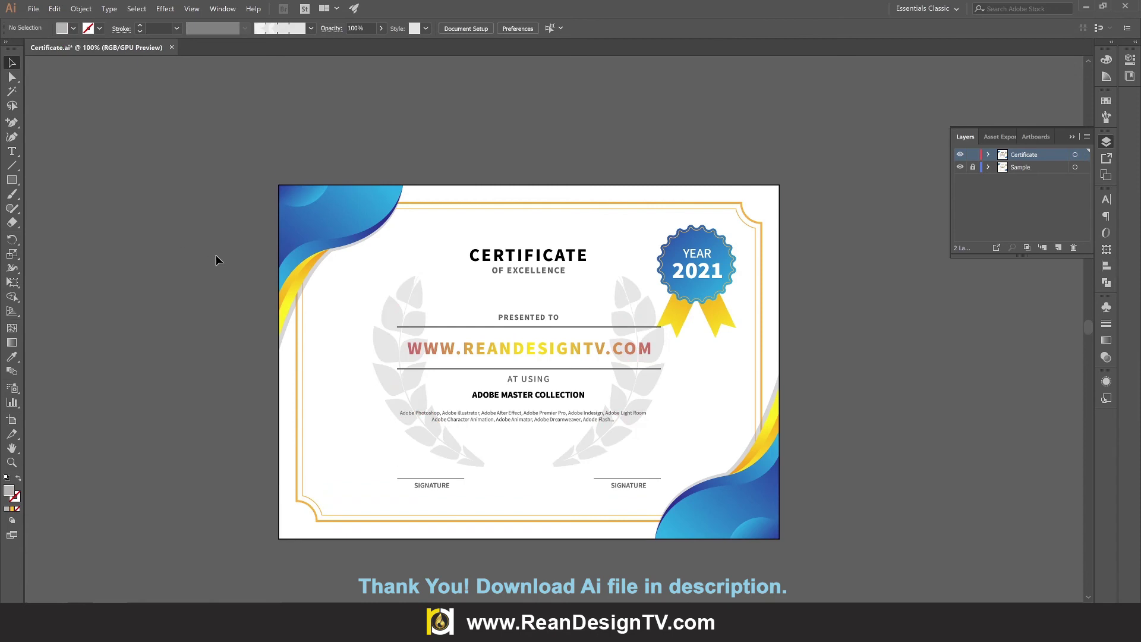
left_click(386, 342)
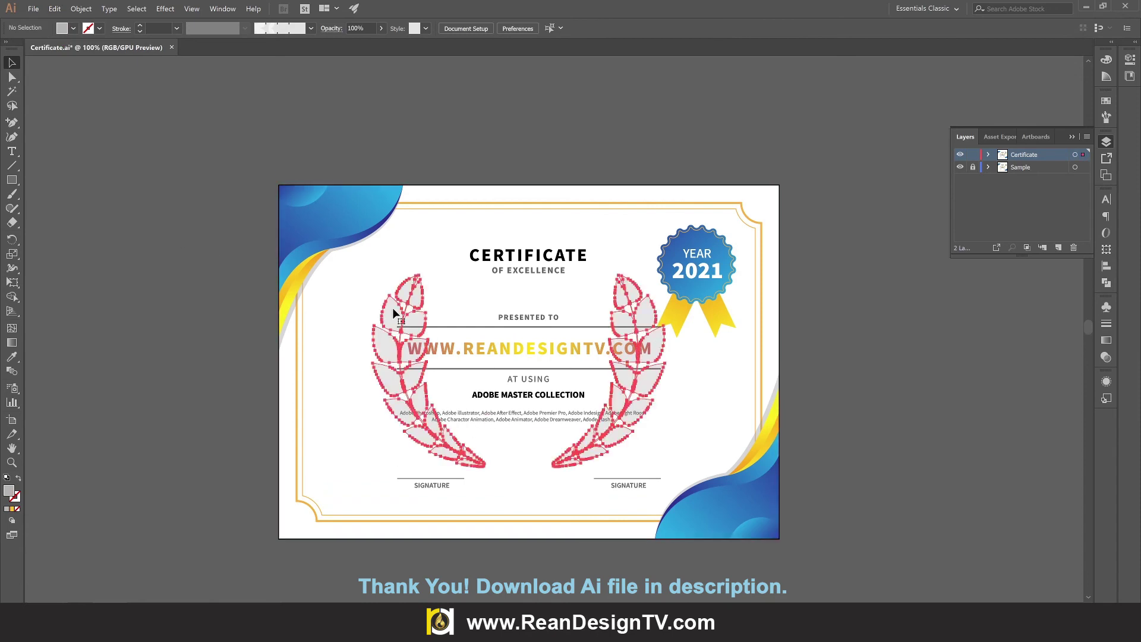
left_click(74, 29)
left_click(317, 143)
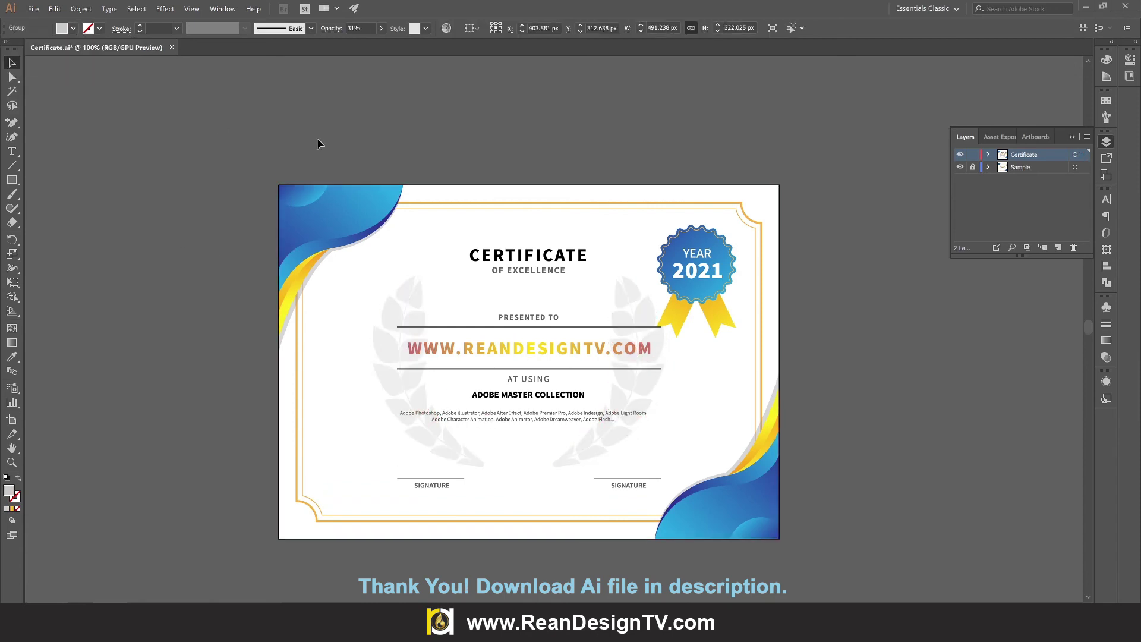